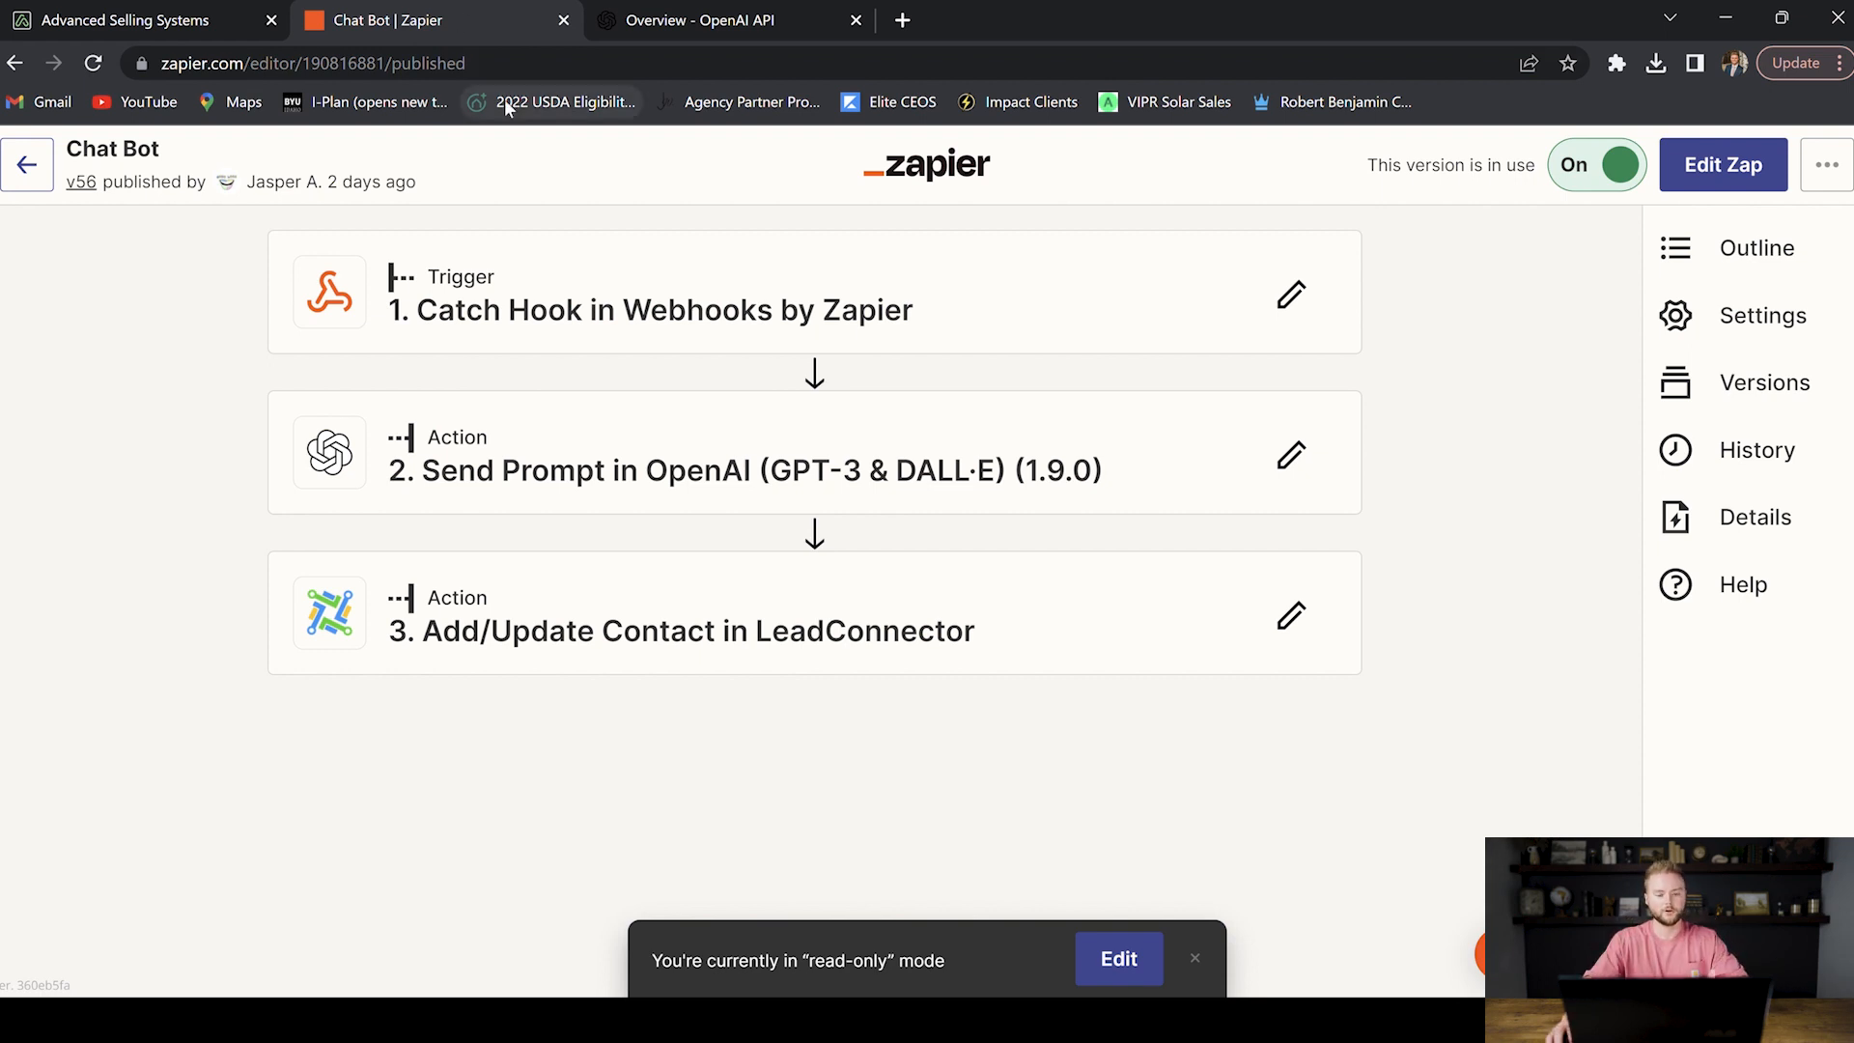
Step: Switch to Advanced Selling Systems and open the Custom Fields page in its settings
{"action": "left_click", "coordinate": [660, 23]}
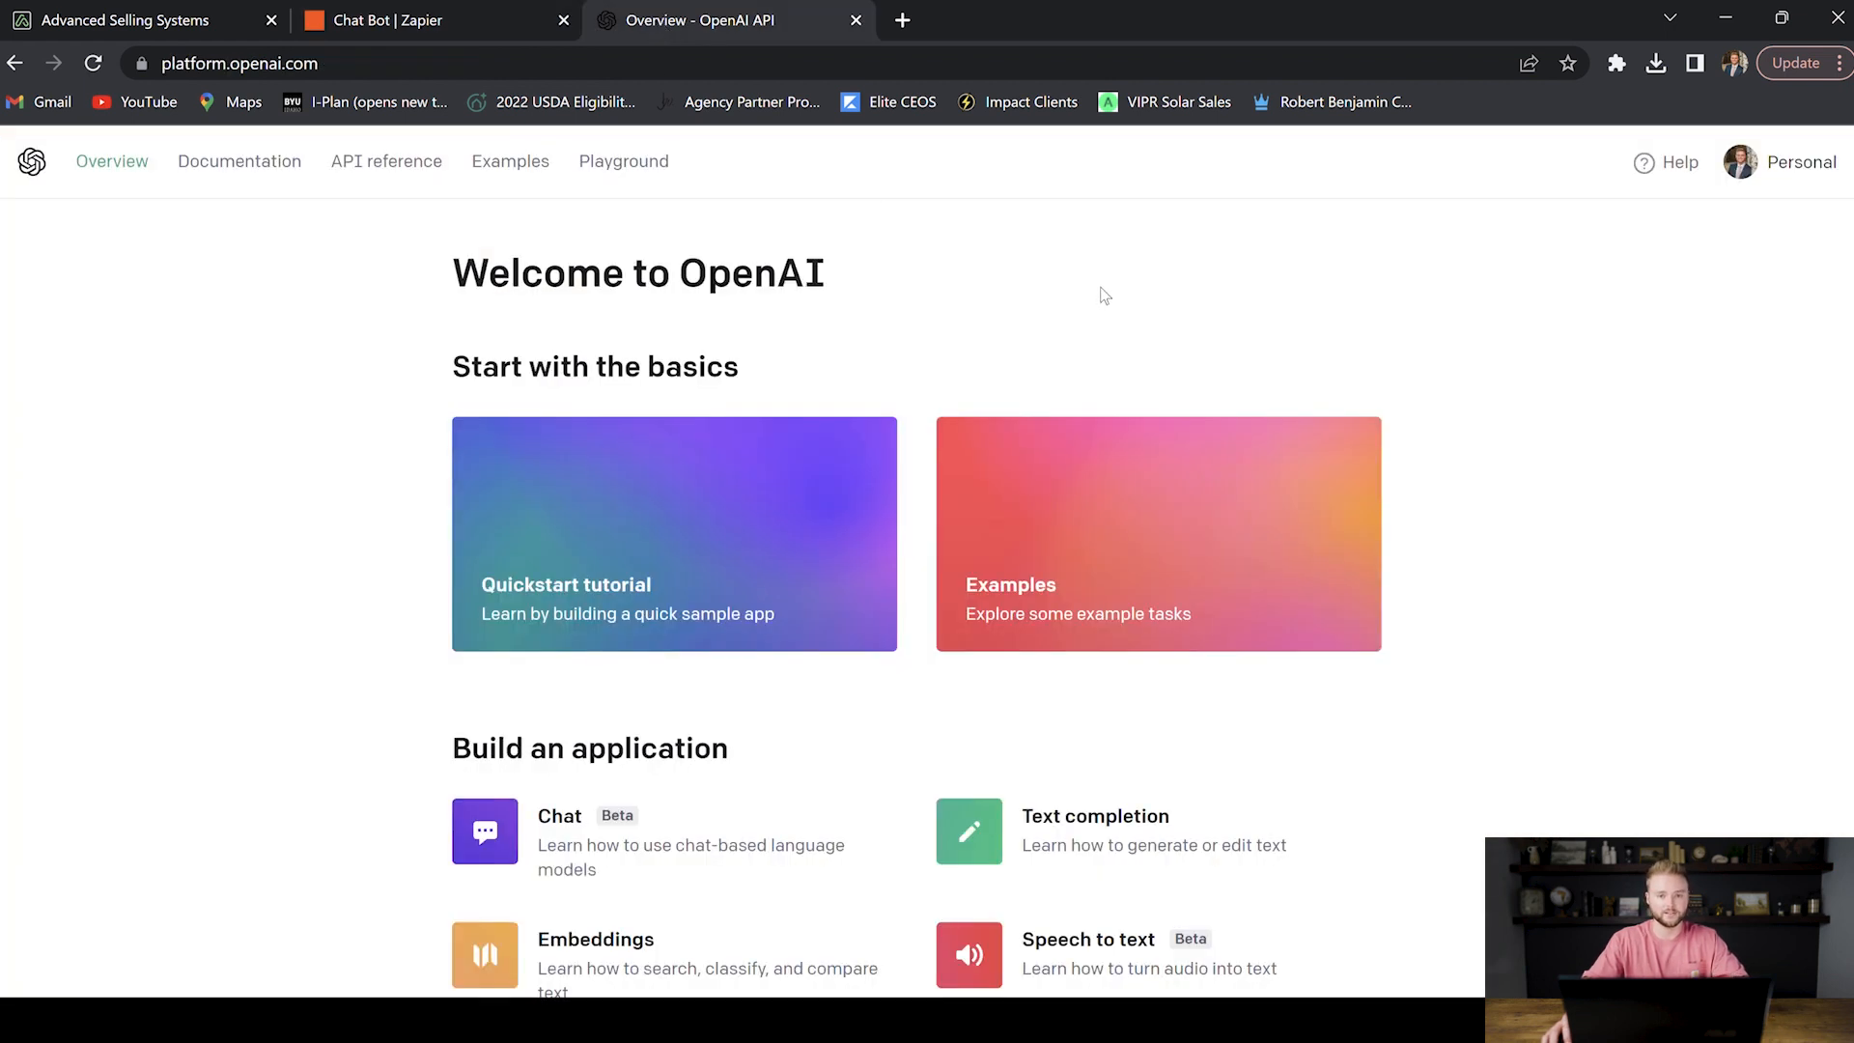
{"action": "key", "text": "ctrl+1"}
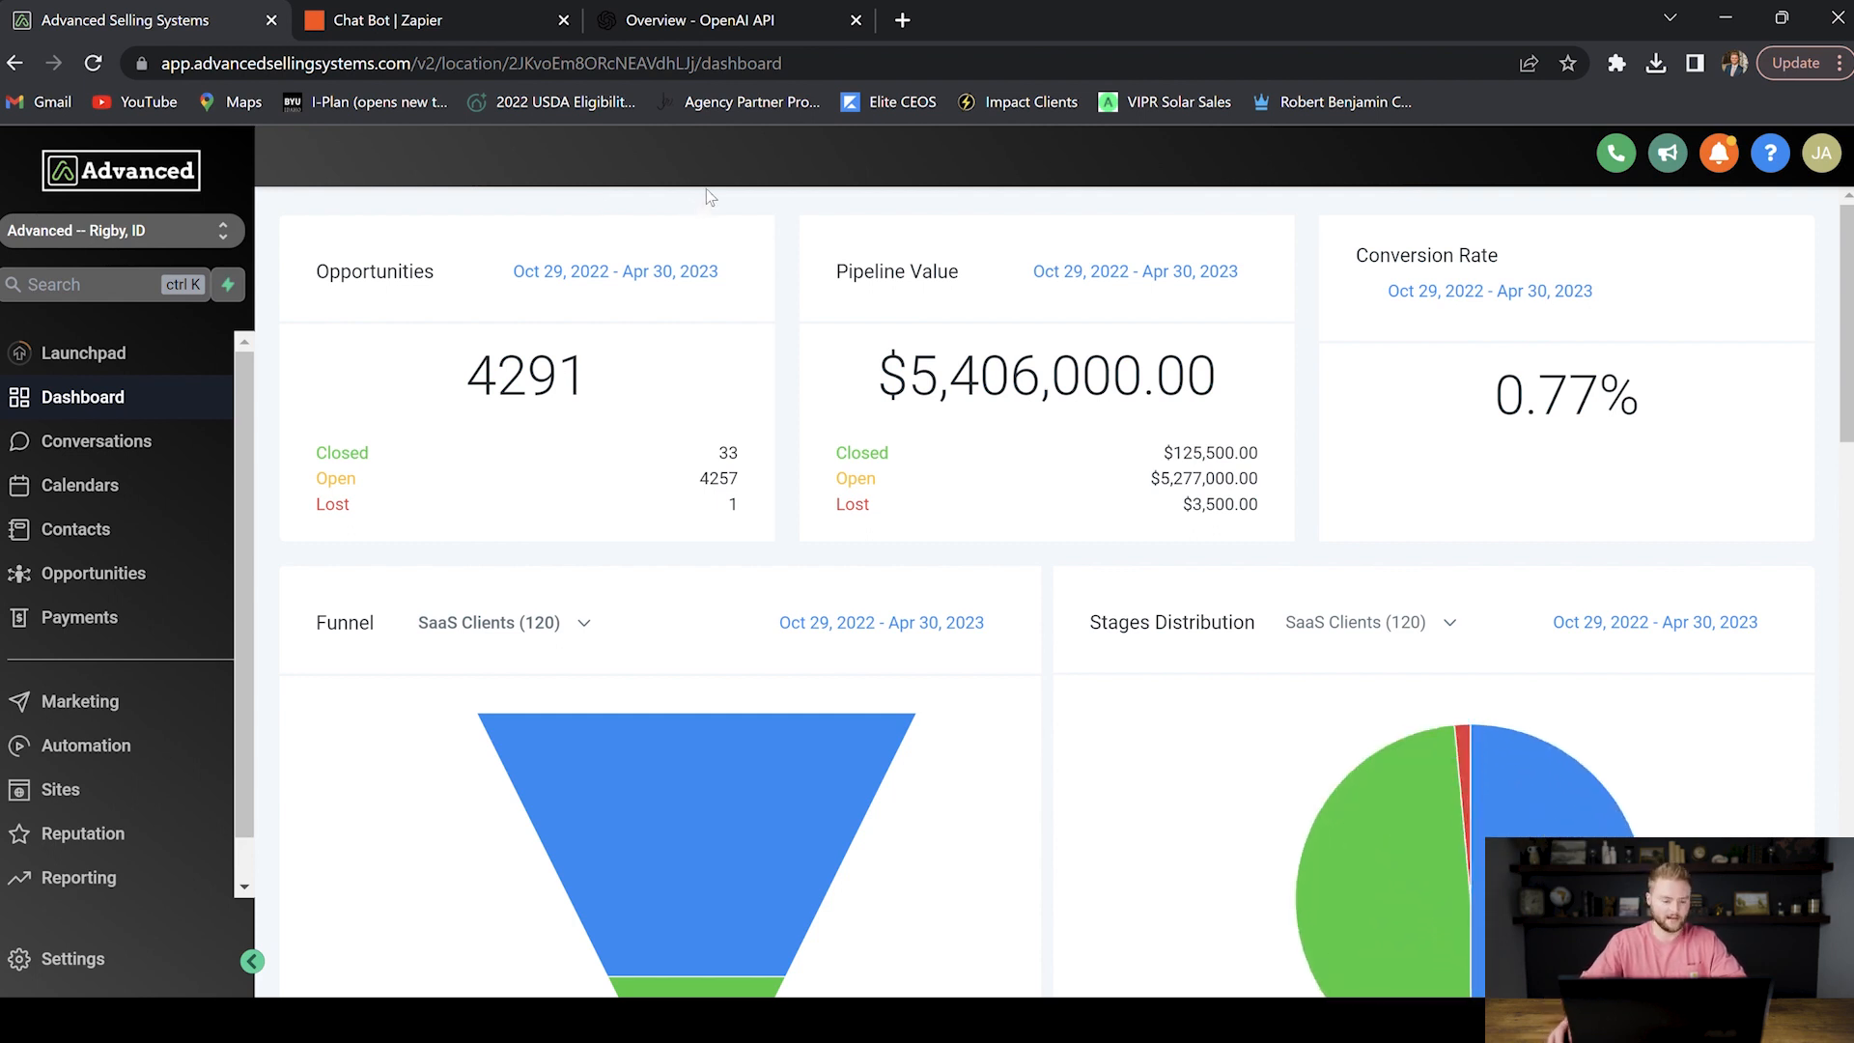
{"action": "left_click", "coordinate": [102, 958]}
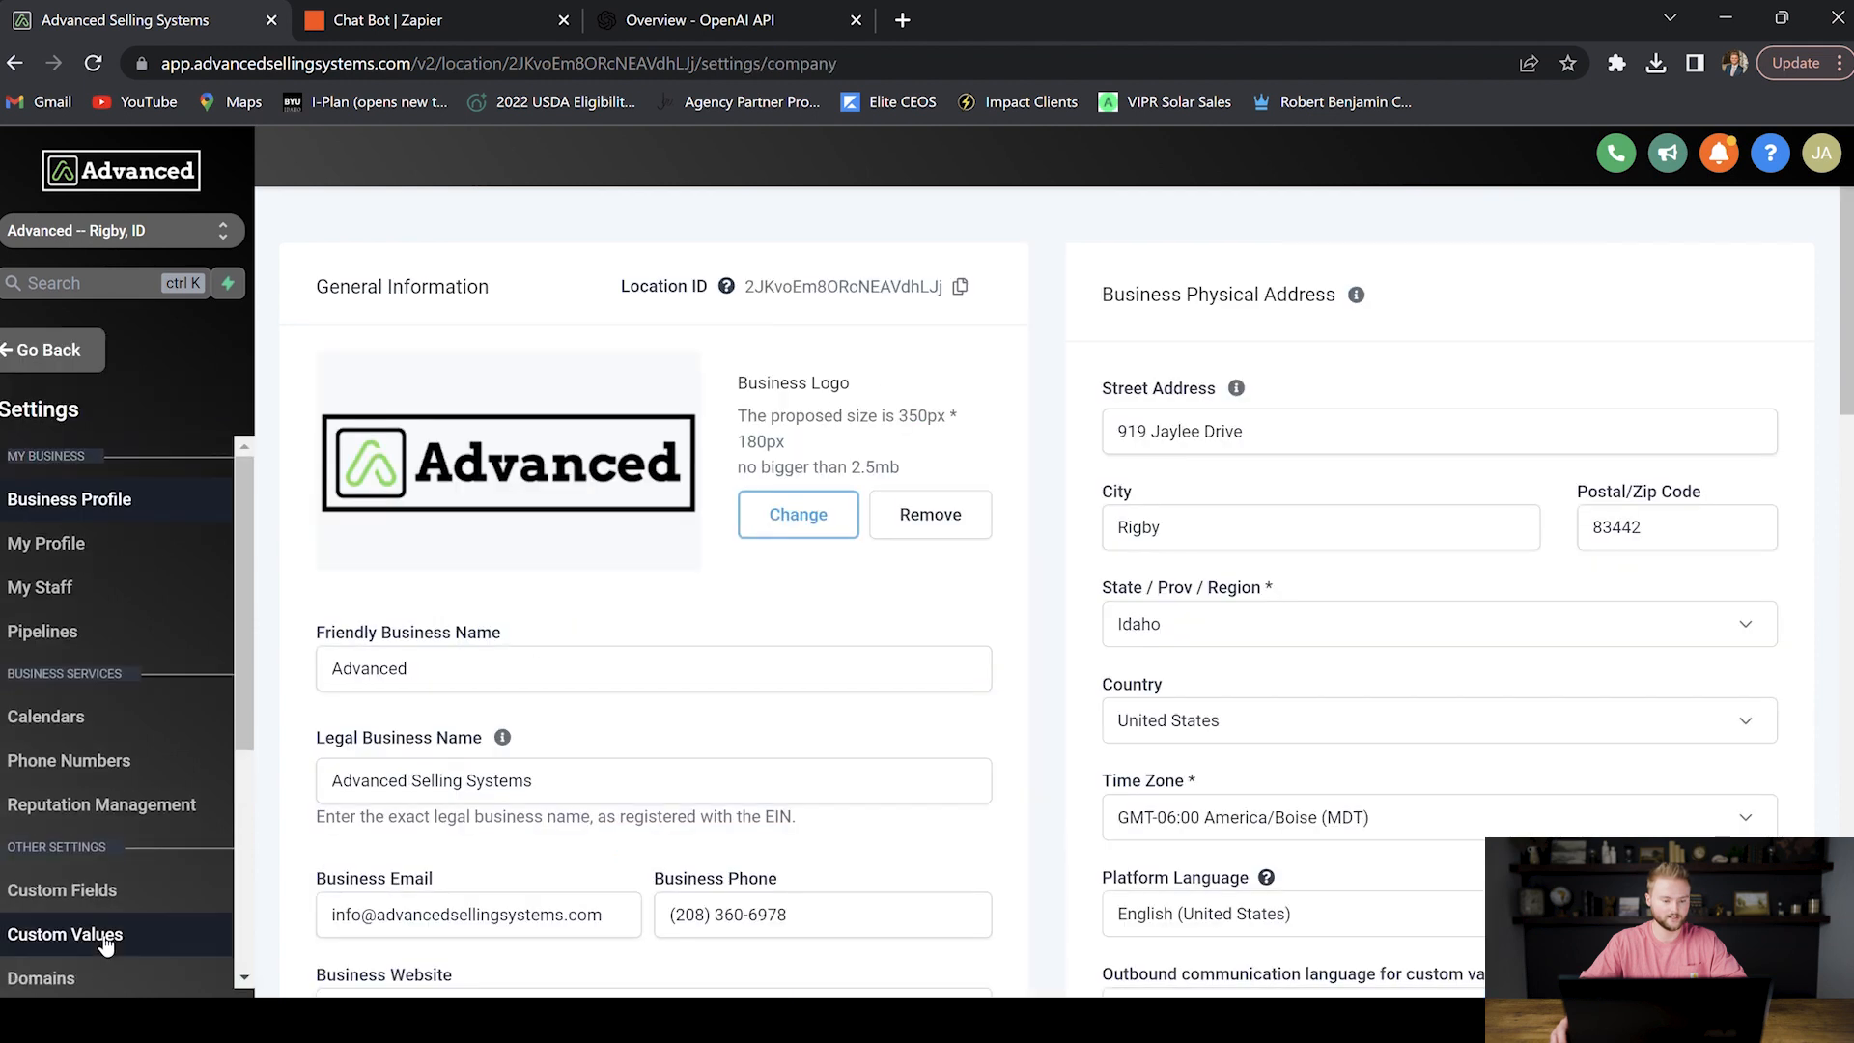
{"action": "scroll", "coordinate": [87, 743], "scroll_direction": "down", "scroll_amount": 1}
{"action": "left_click", "coordinate": [93, 779]}
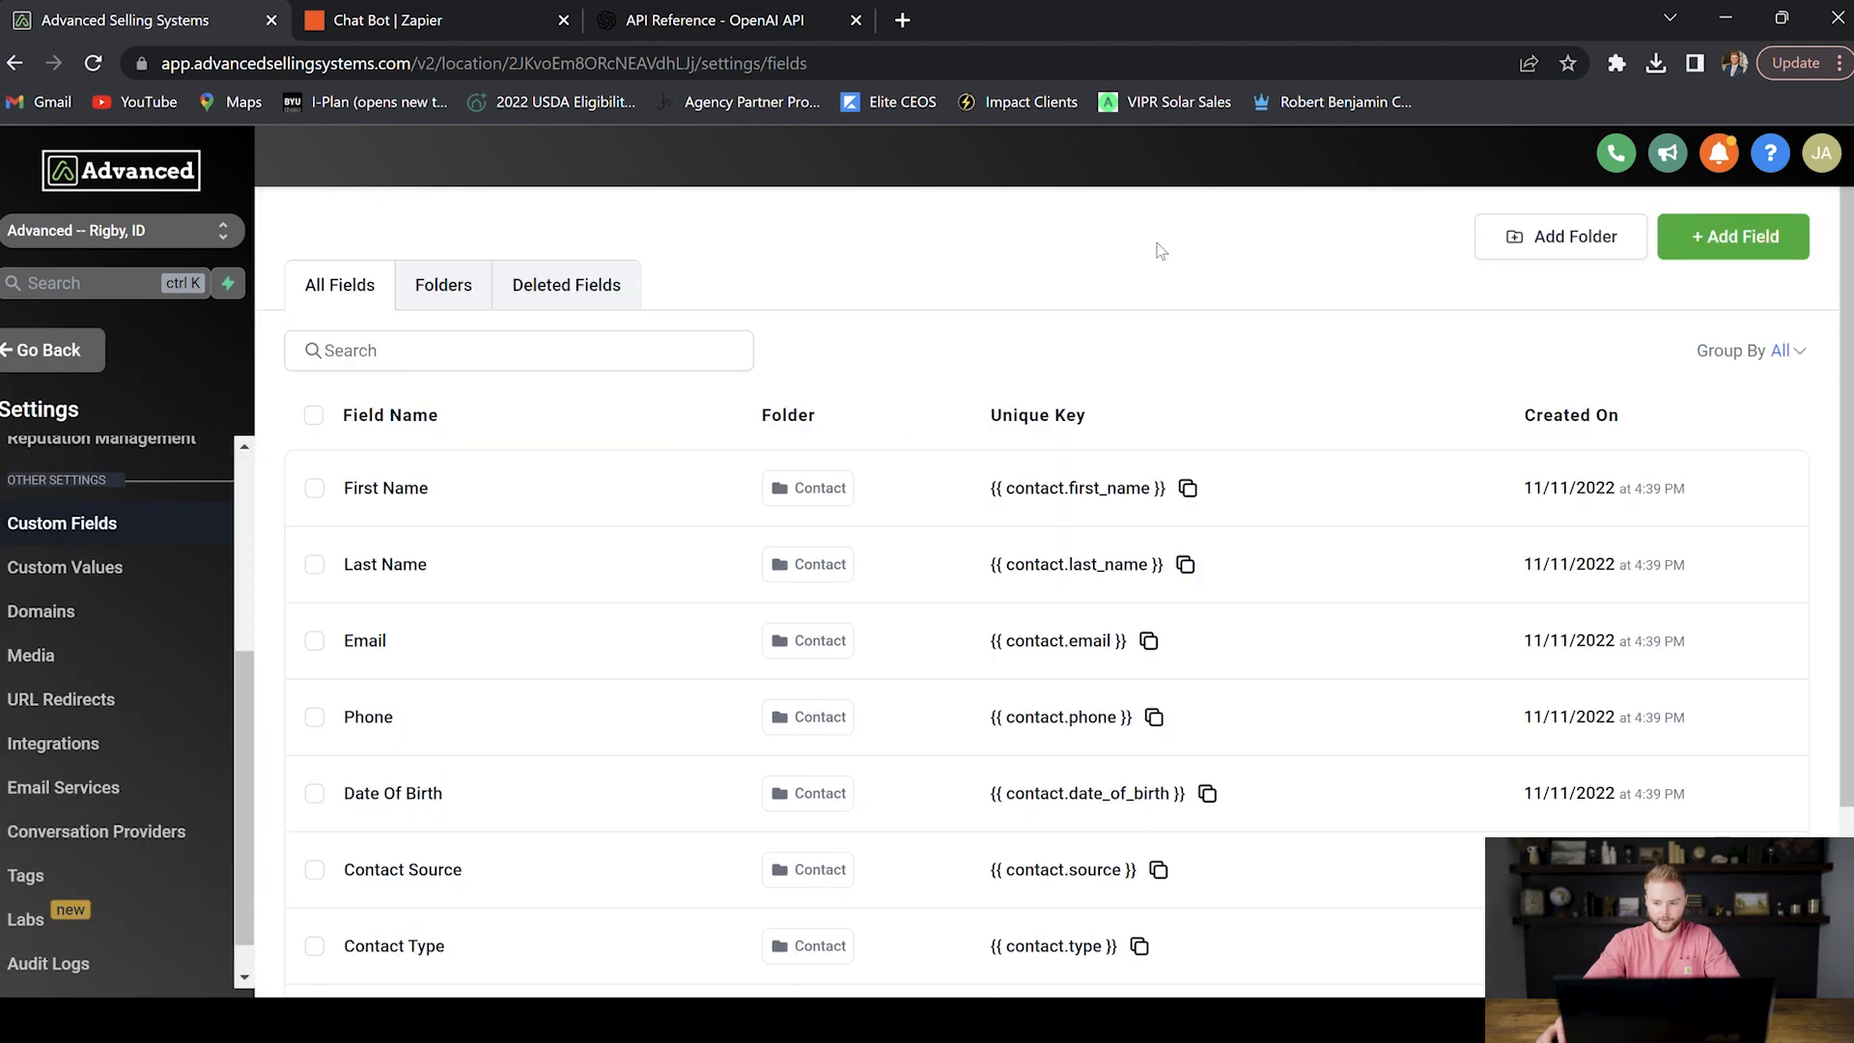
Step: Create a Multi Line custom field named Response in the Contact group and find it in the field list
{"action": "left_click", "coordinate": [1699, 253]}
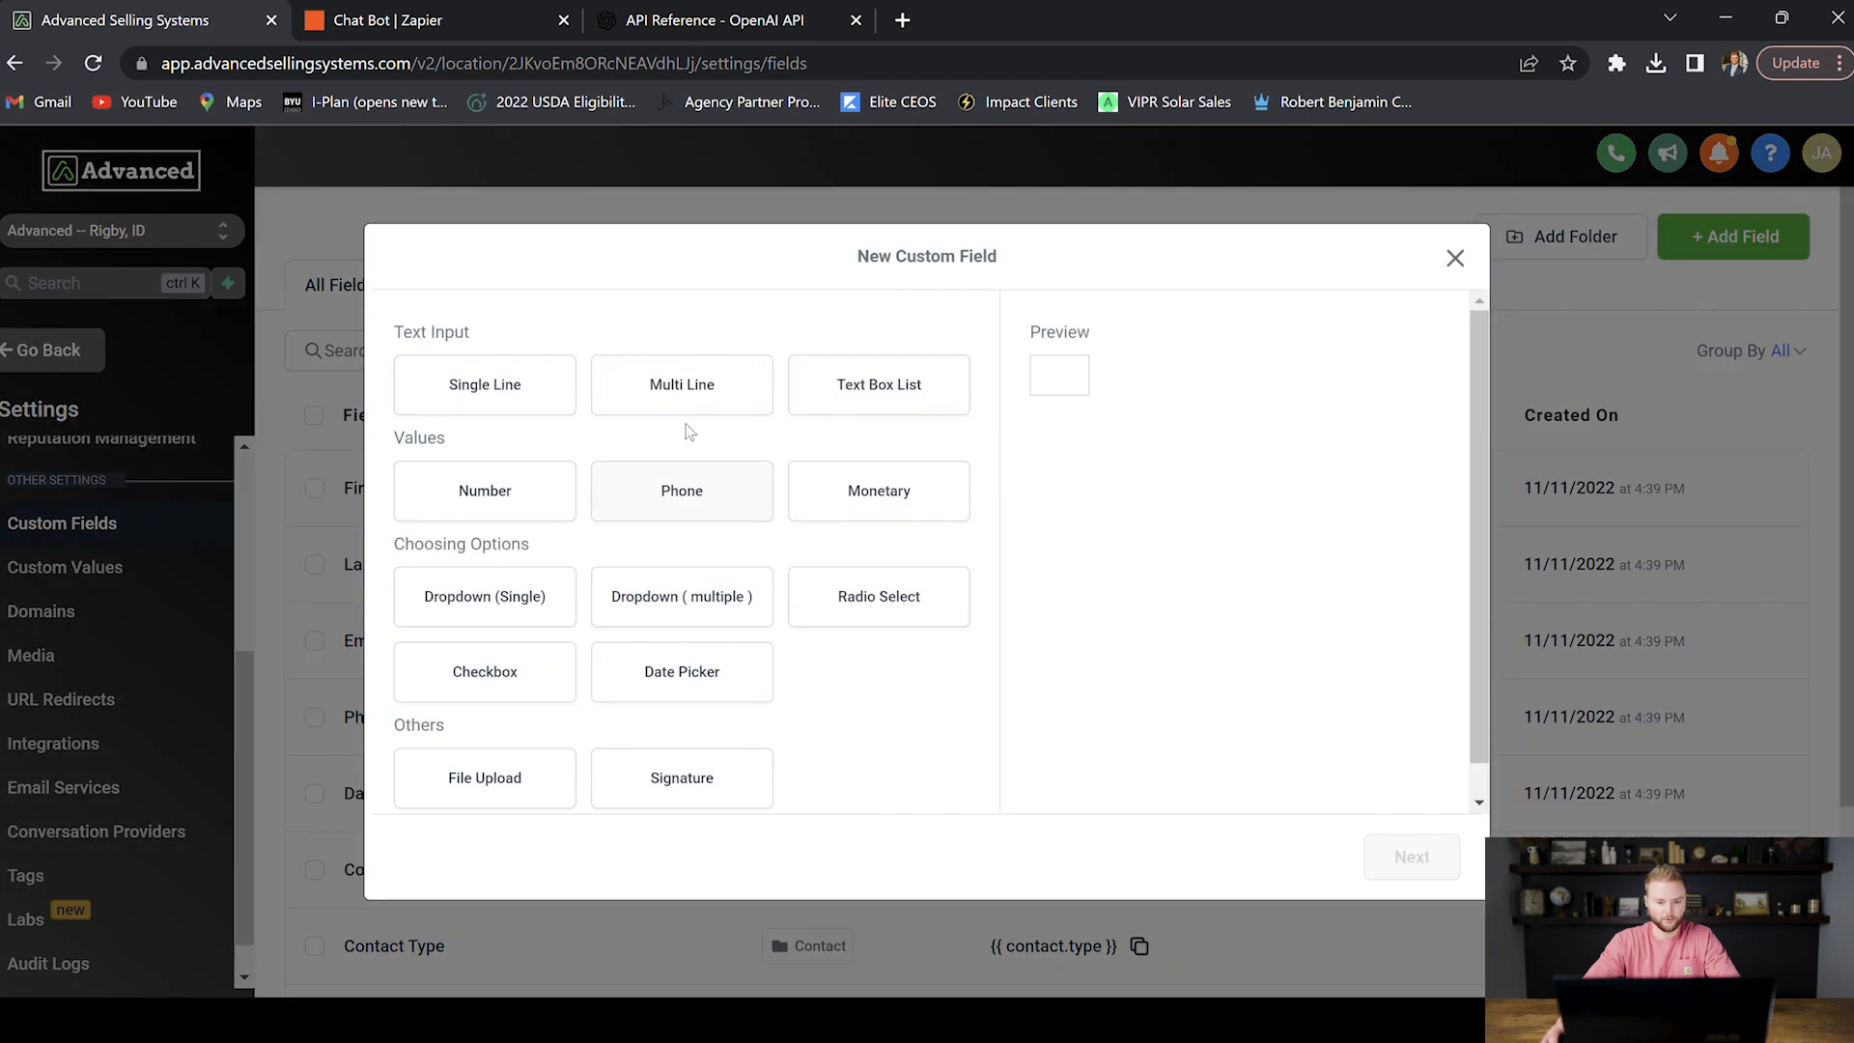
{"action": "left_click", "coordinate": [691, 410]}
{"action": "left_click", "coordinate": [1410, 857]}
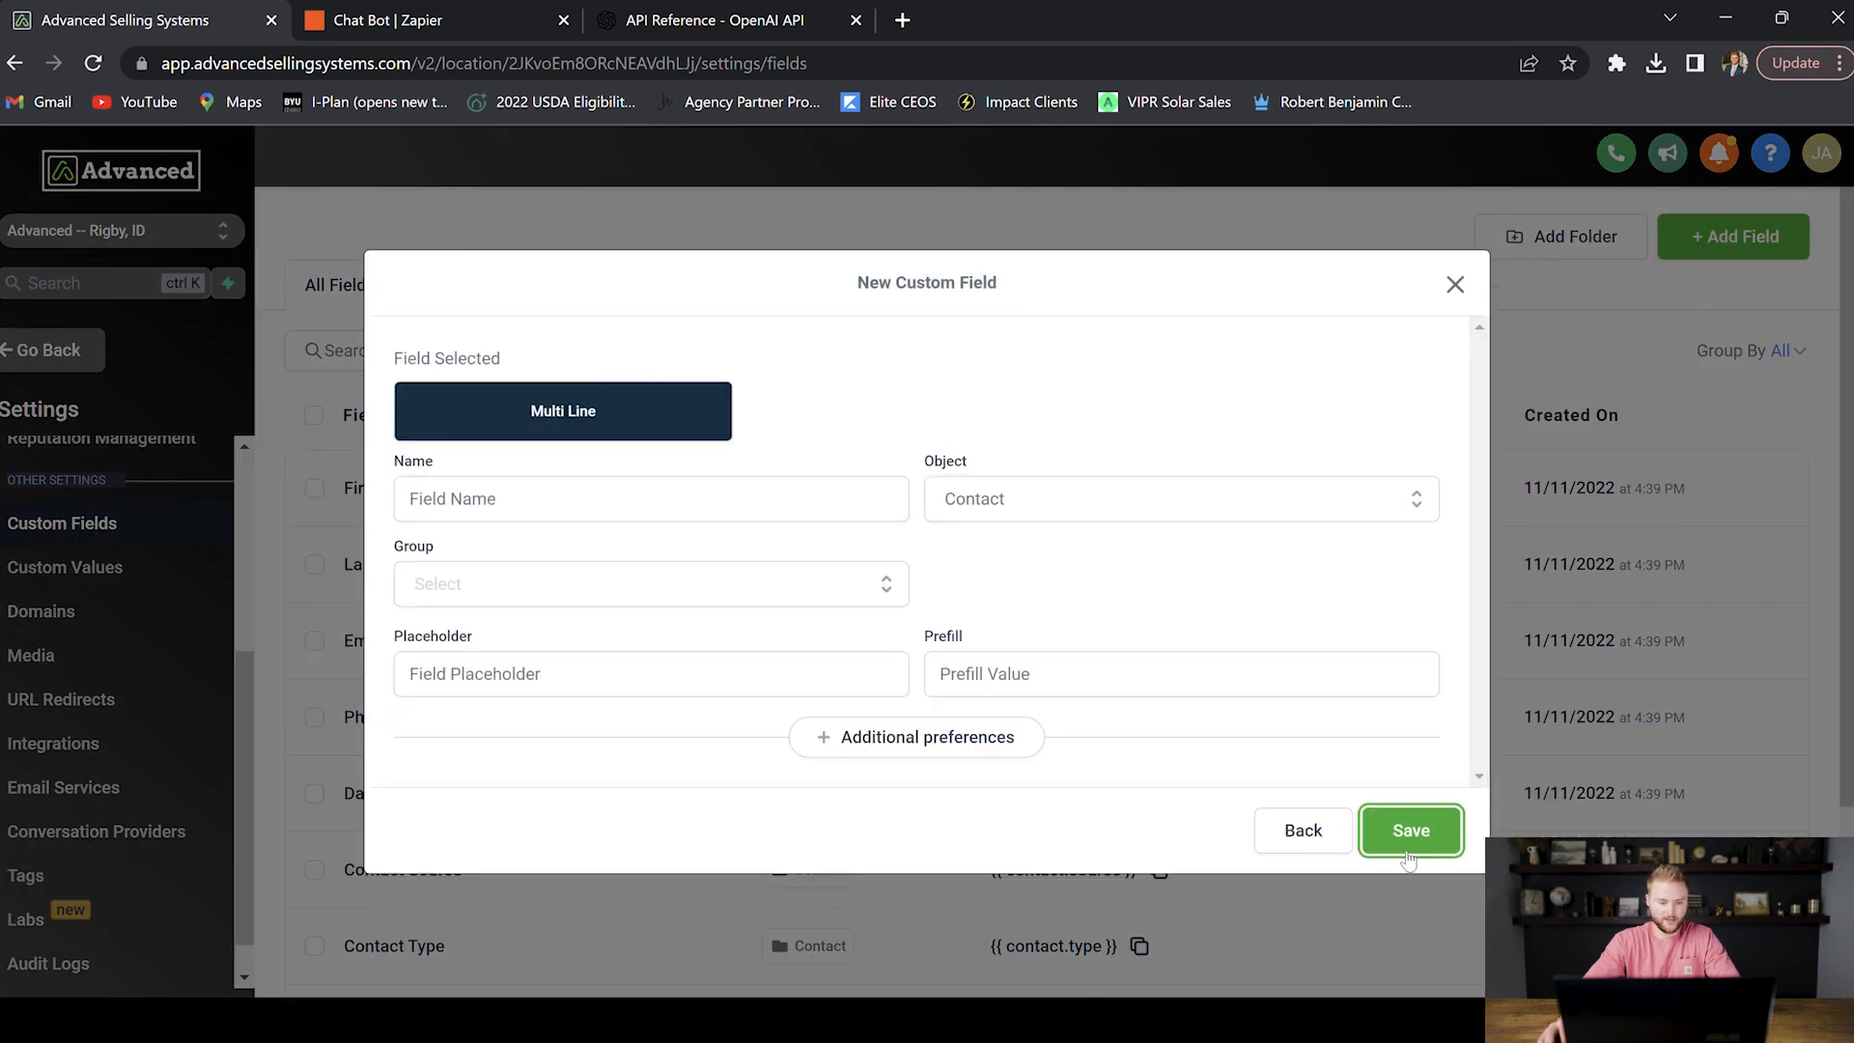
{"action": "left_click", "coordinate": [556, 502]}
{"action": "type", "text": "Response"}
{"action": "left_click", "coordinate": [758, 453]}
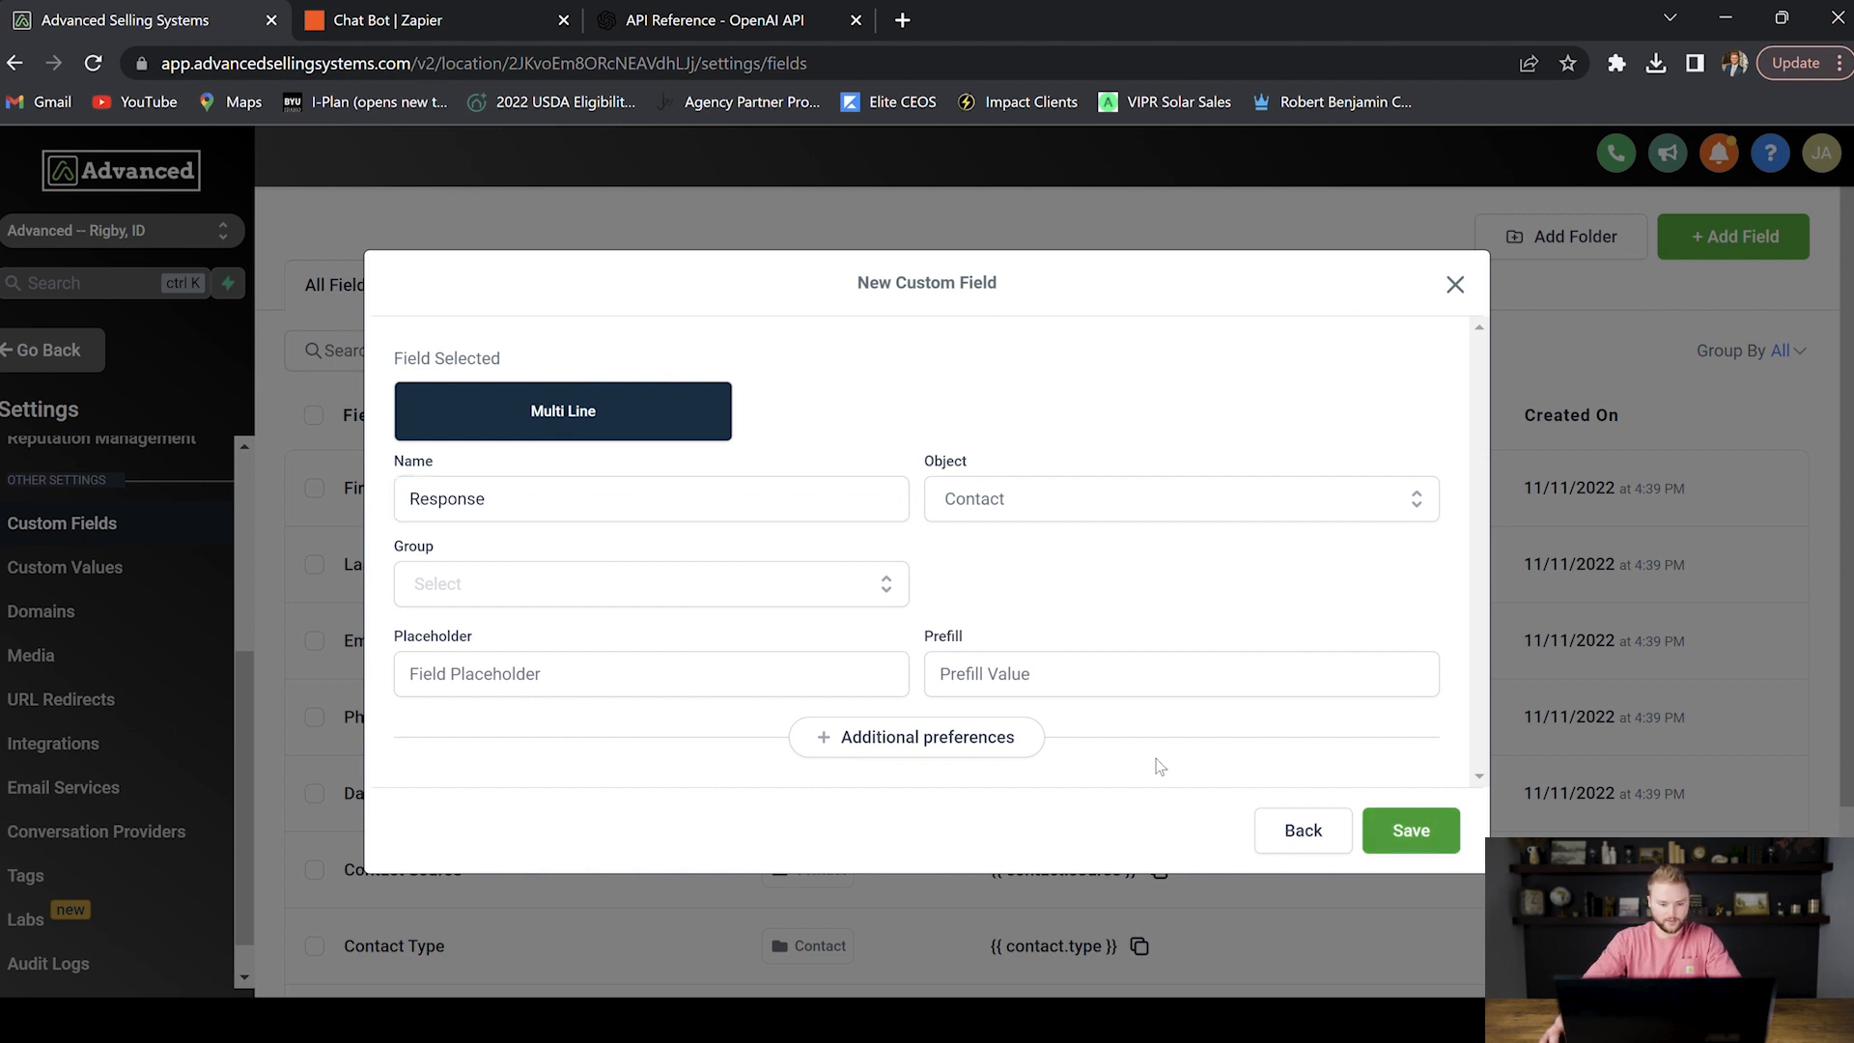
{"action": "left_click", "coordinate": [653, 593]}
{"action": "left_click", "coordinate": [468, 639]}
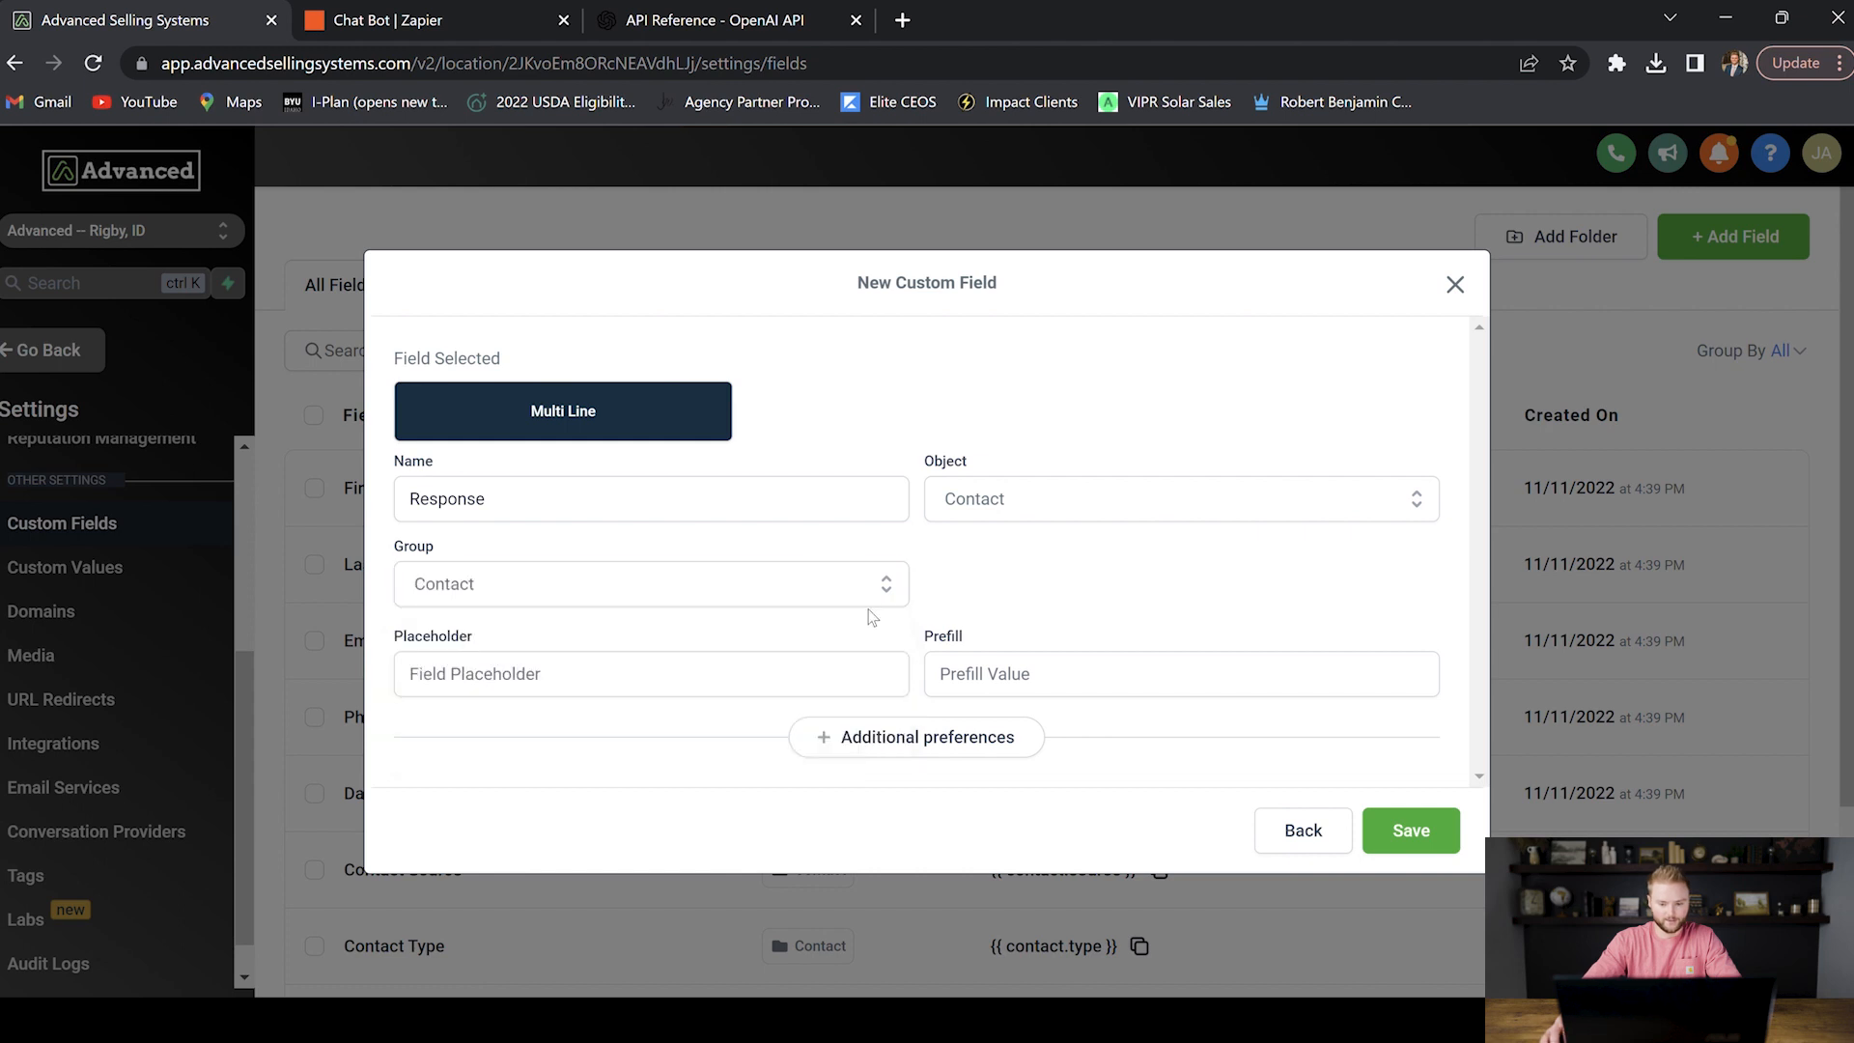
{"action": "left_click", "coordinate": [1410, 830]}
{"action": "scroll", "coordinate": [576, 838], "scroll_direction": "down", "scroll_amount": 3}
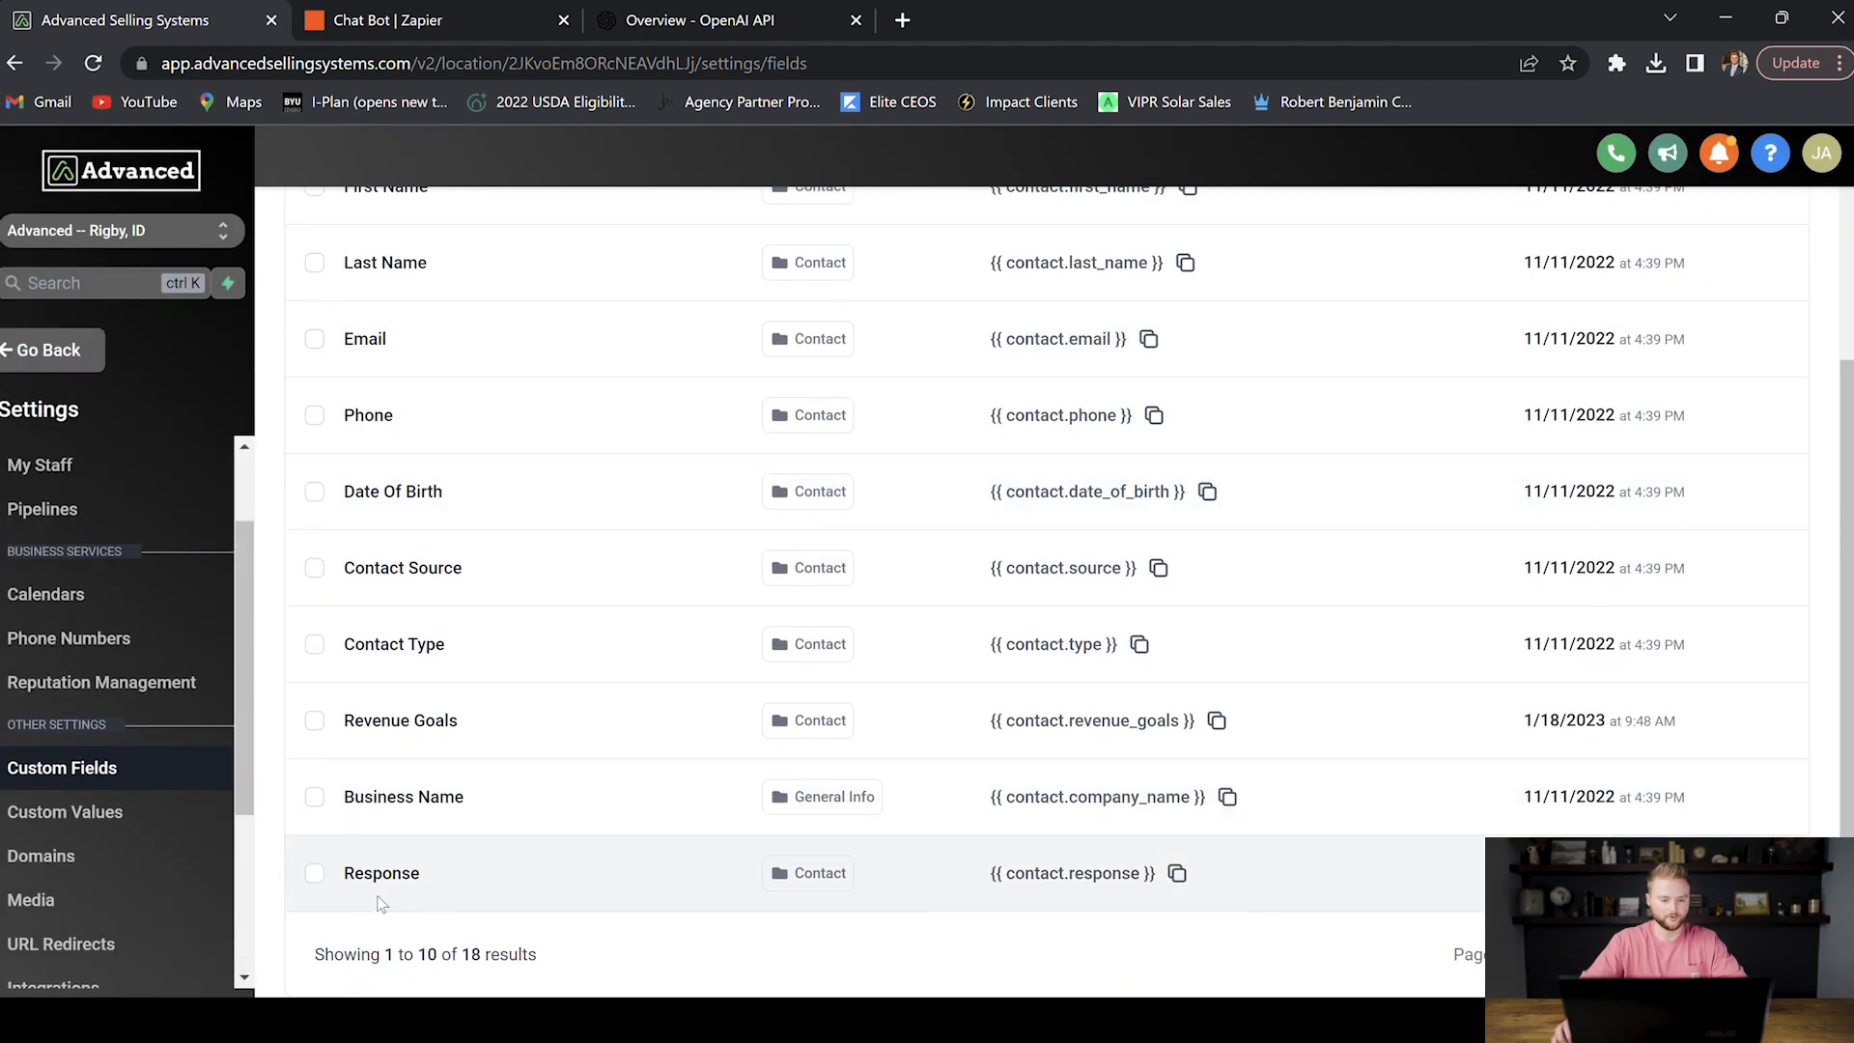
Step: Leave the settings and open the Chat GPT Bot workflow from the automation workflow list
{"action": "left_click", "coordinate": [102, 357]}
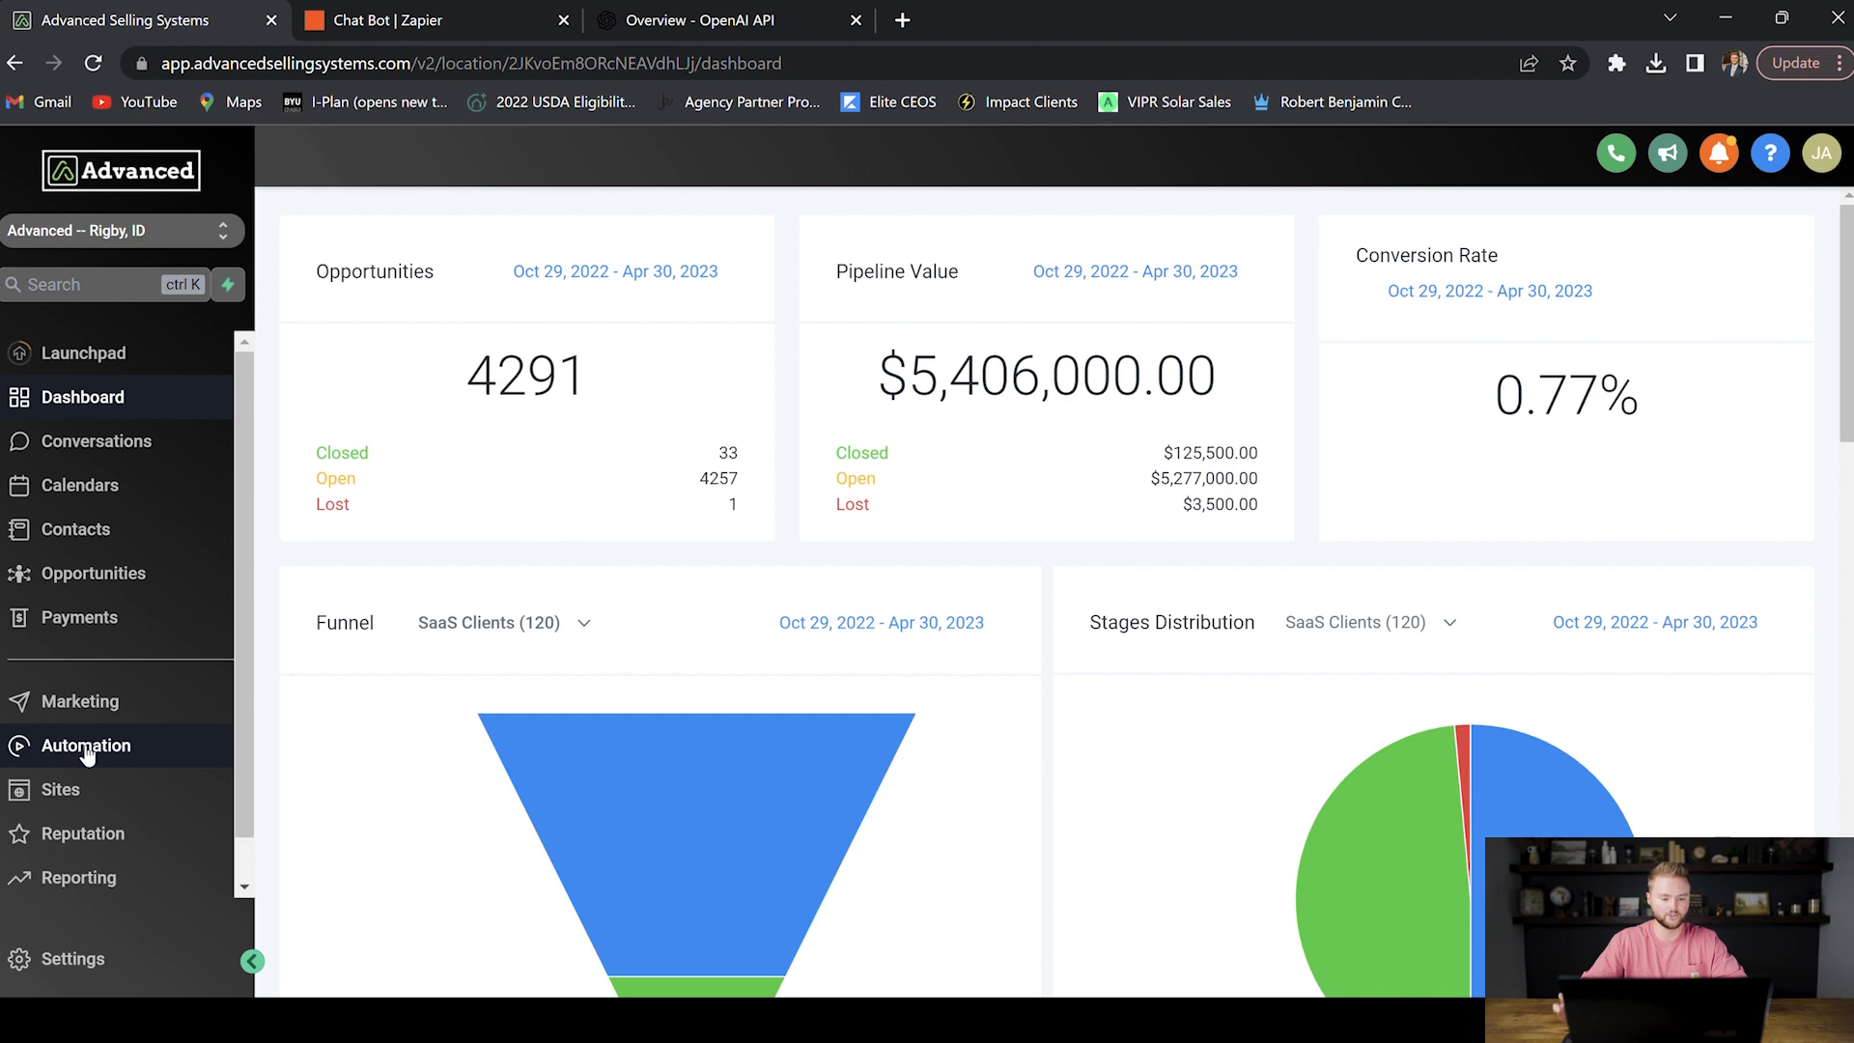
{"action": "left_click", "coordinate": [87, 754]}
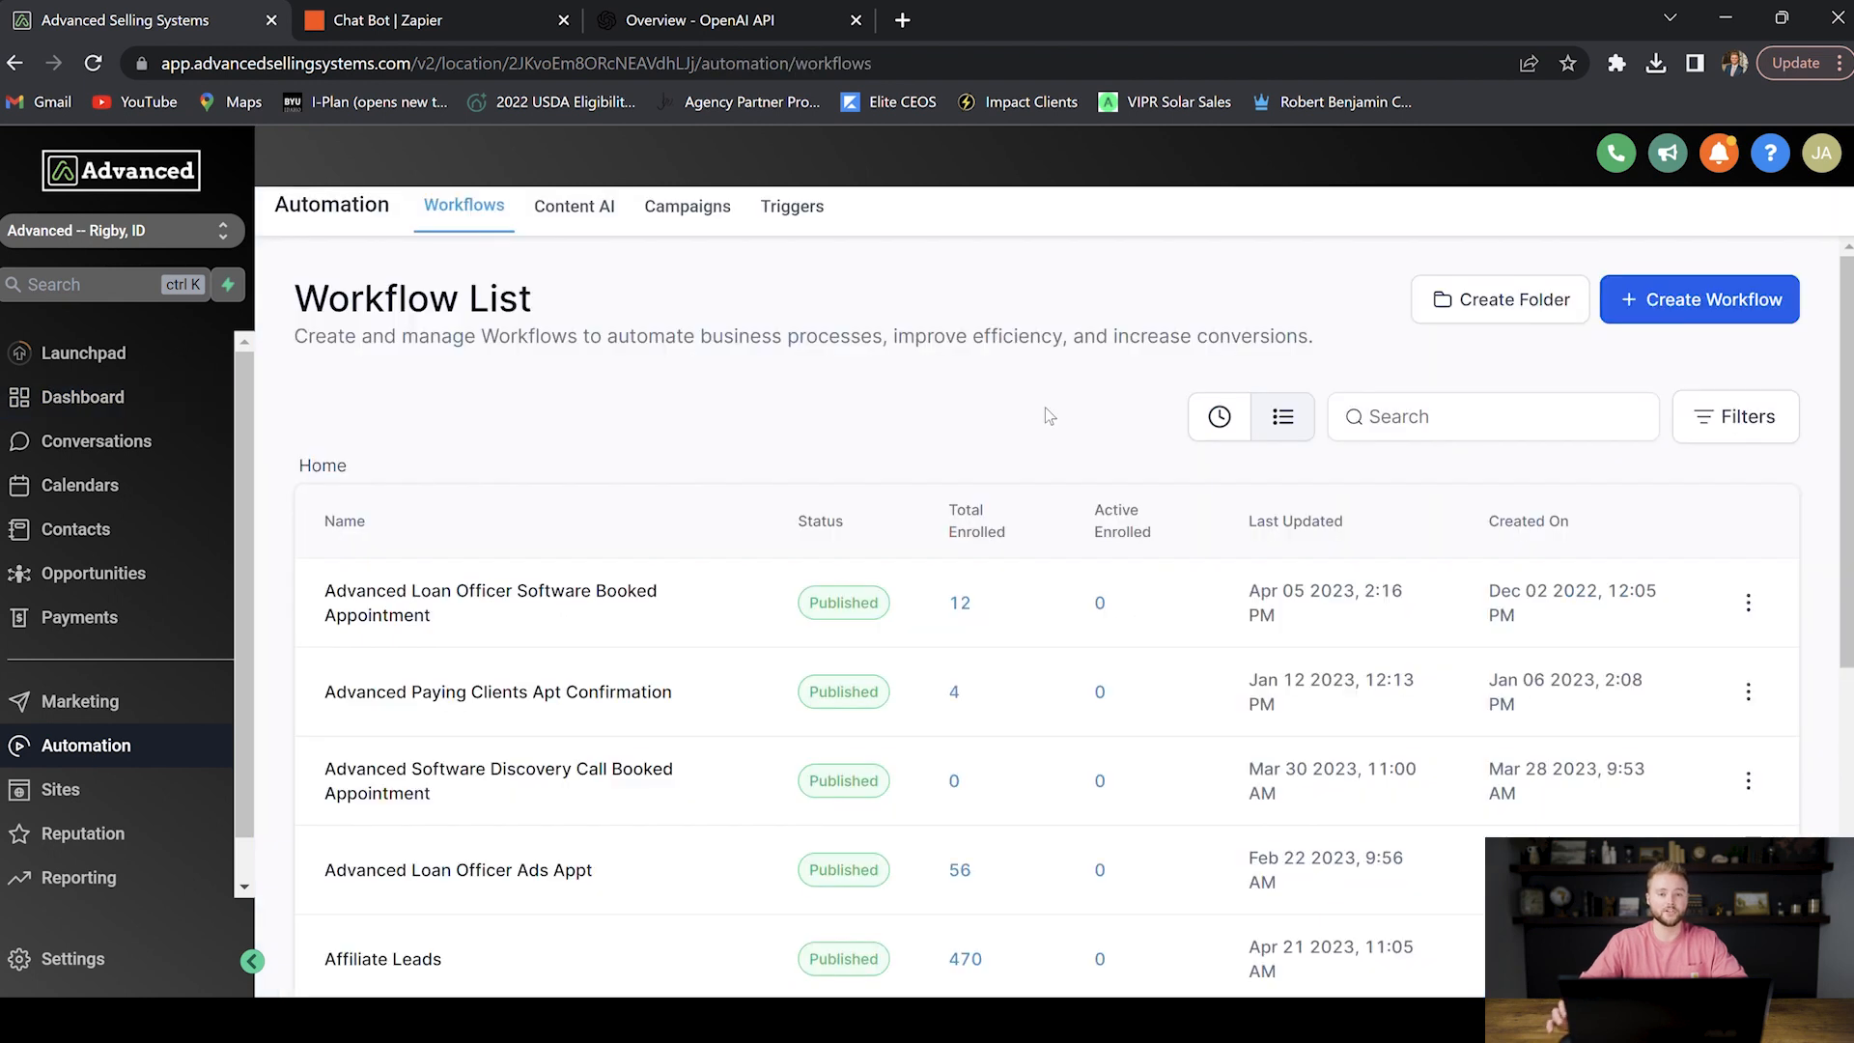
{"action": "scroll", "coordinate": [1049, 415], "scroll_direction": "down", "scroll_amount": 5}
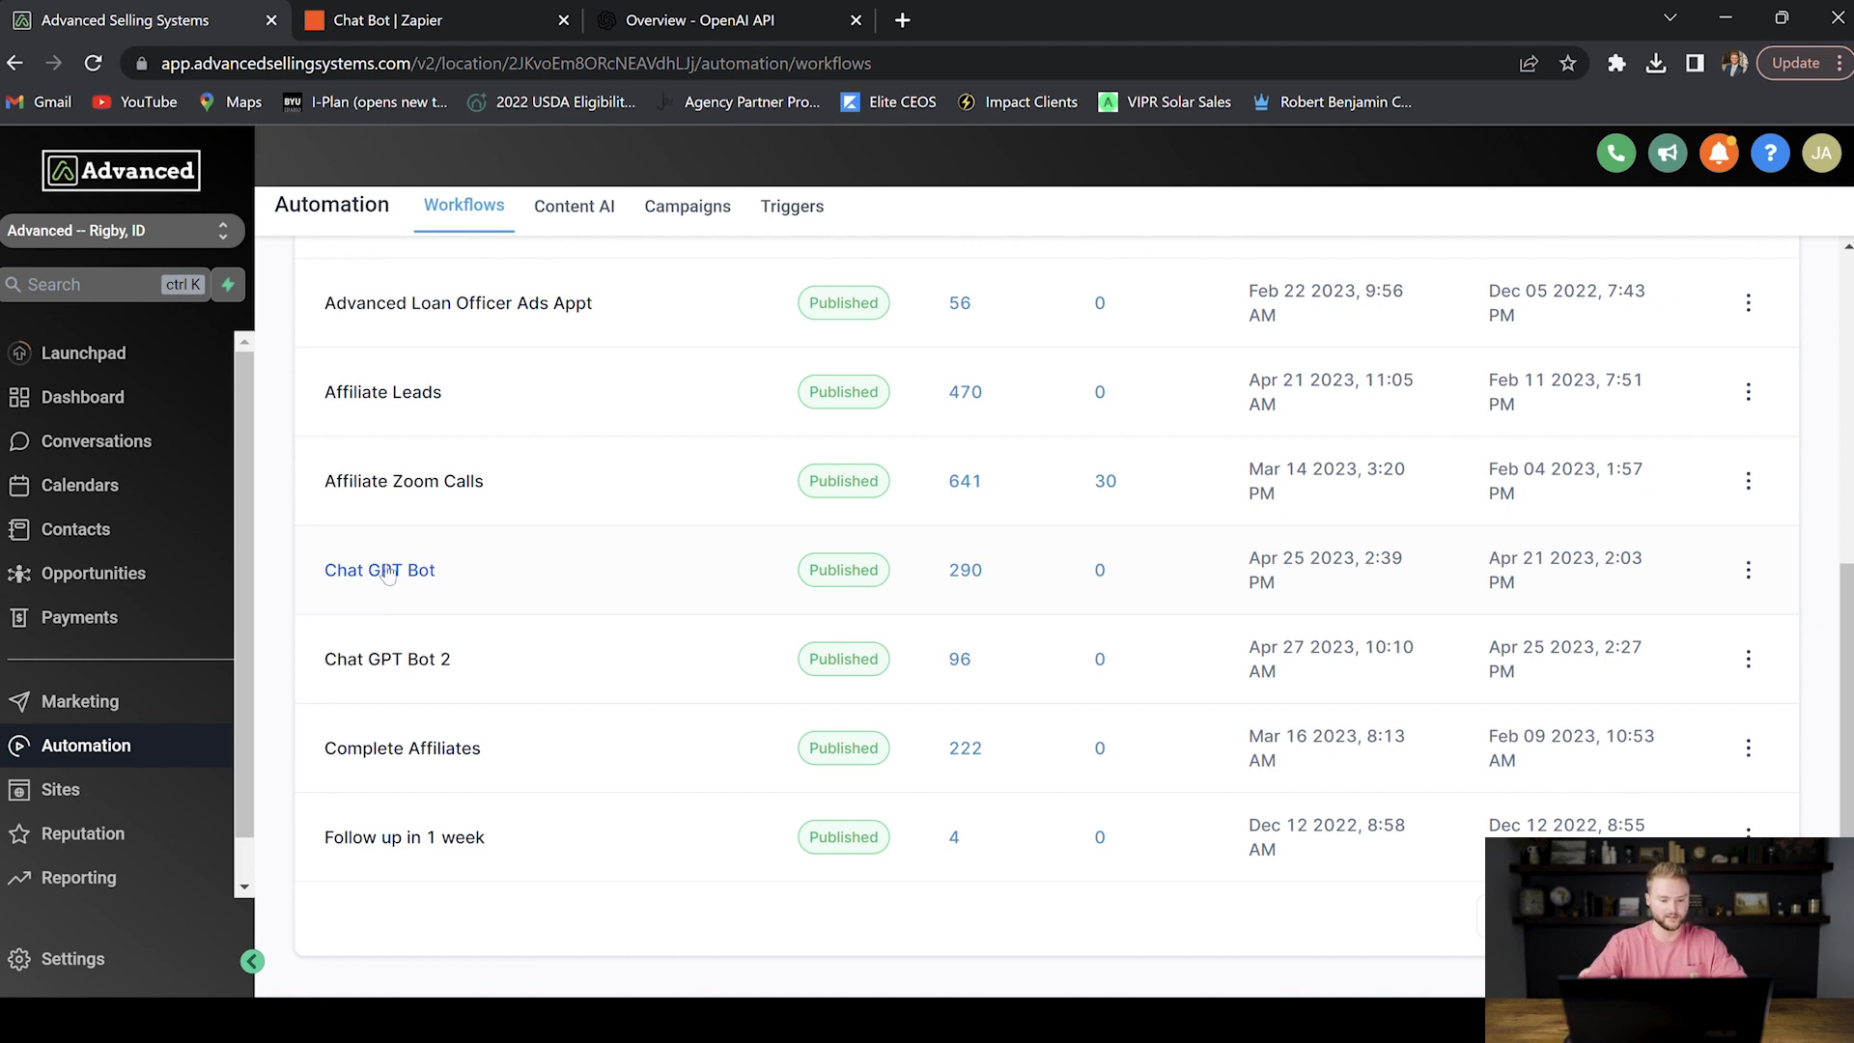
{"action": "left_click", "coordinate": [386, 571]}
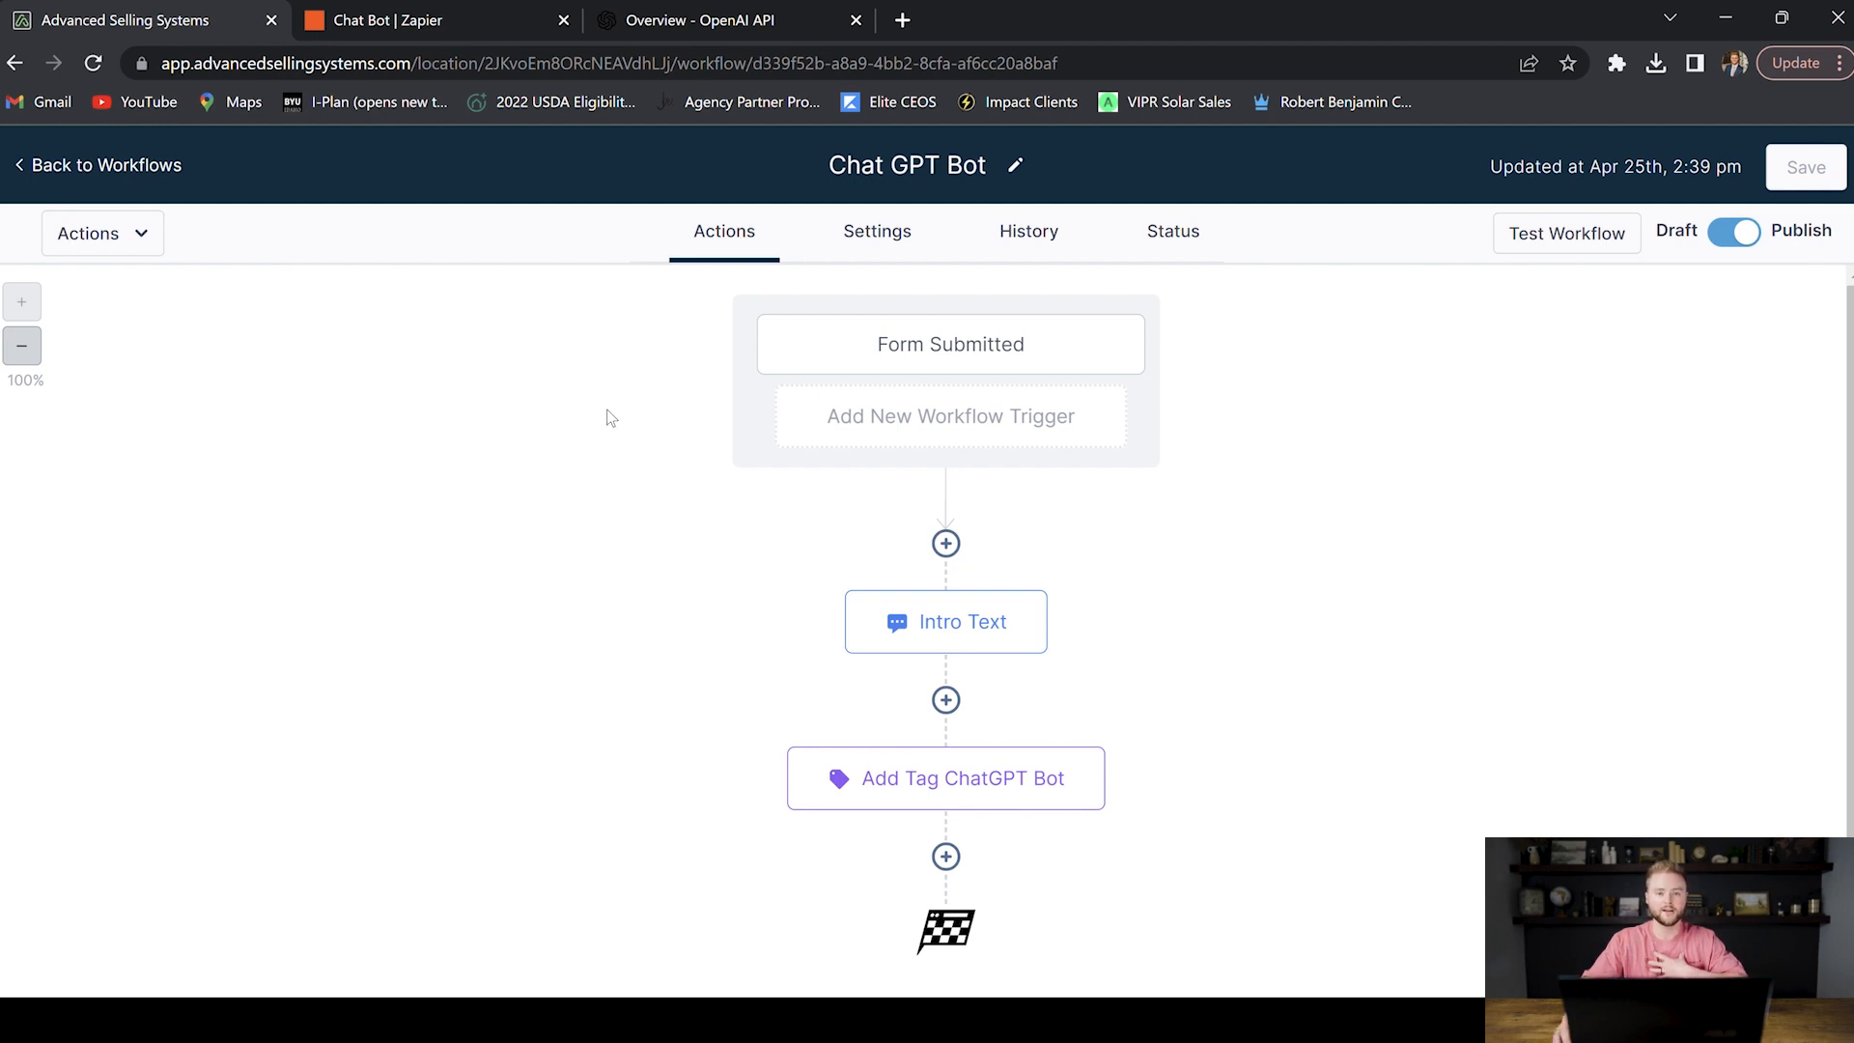
Step: Review the Form Submitted trigger and the Intro Text SMS message, and close the action without changes
{"action": "left_click", "coordinate": [978, 357]}
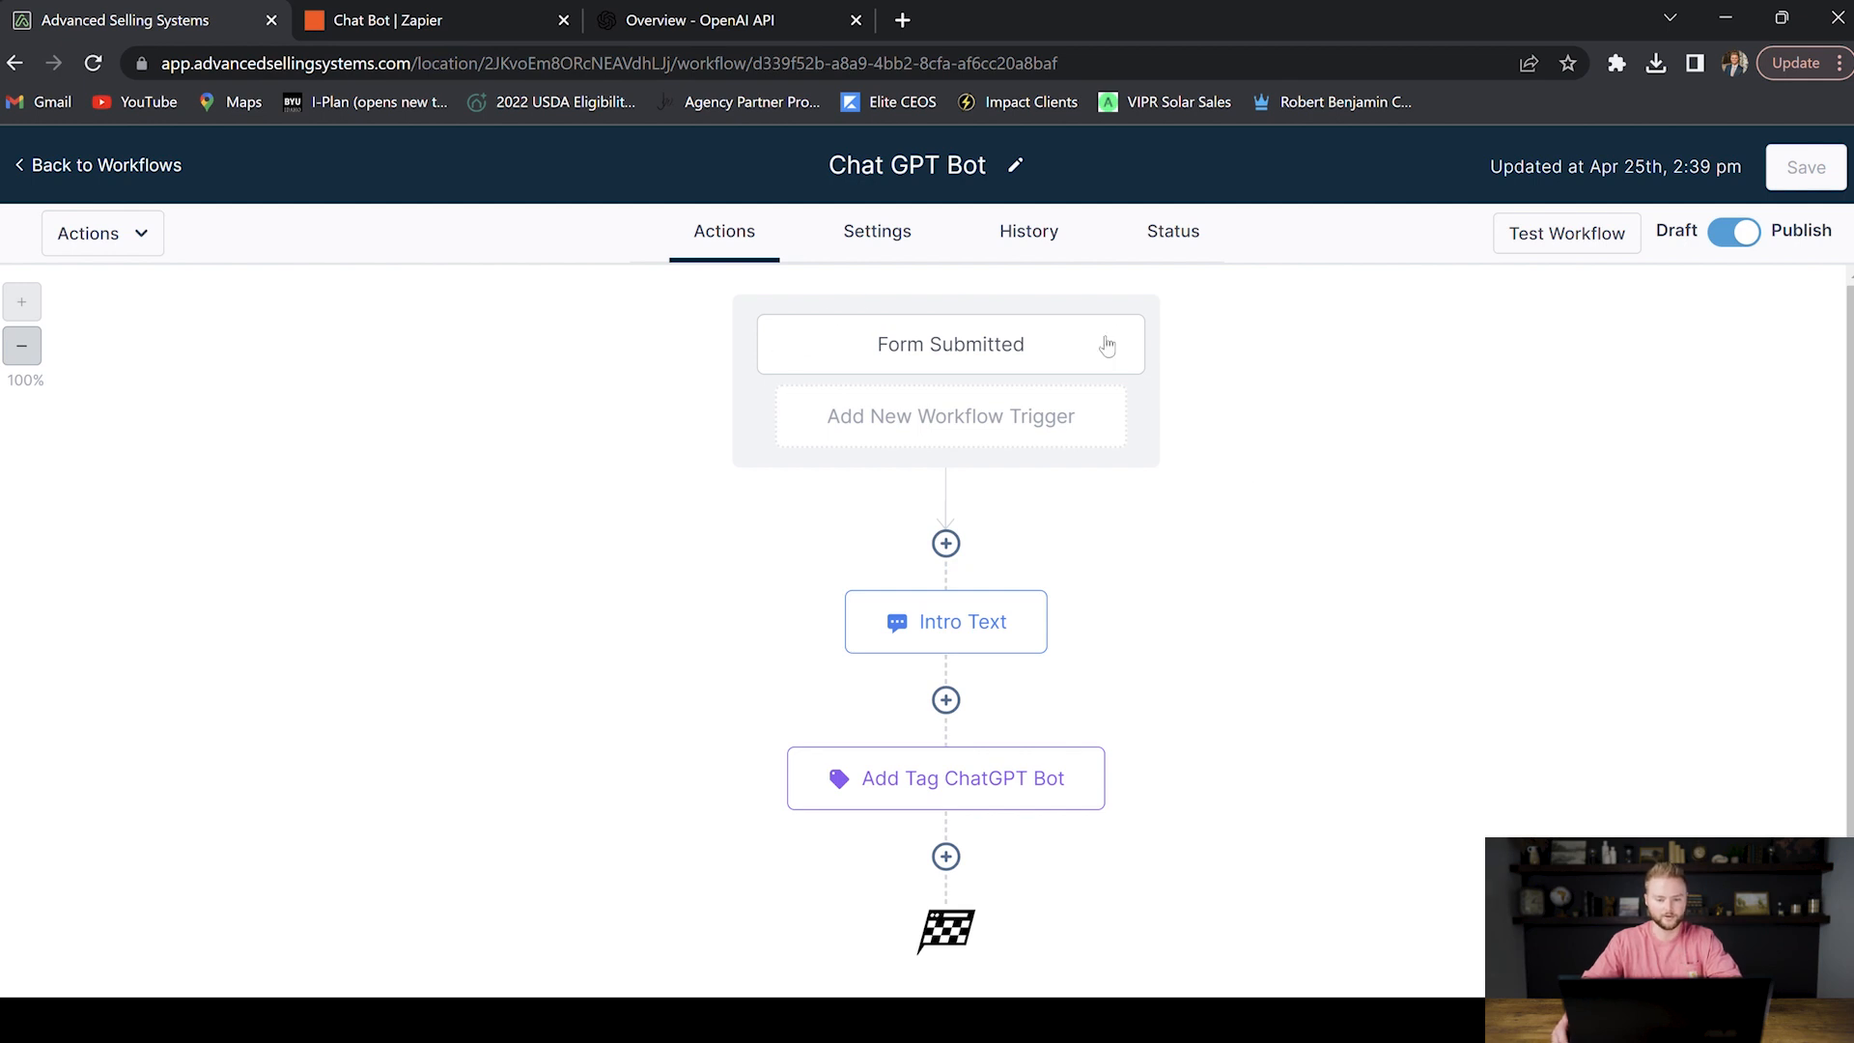
{"action": "scroll", "coordinate": [1229, 383], "scroll_direction": "down", "scroll_amount": 1}
{"action": "left_click", "coordinate": [951, 606]}
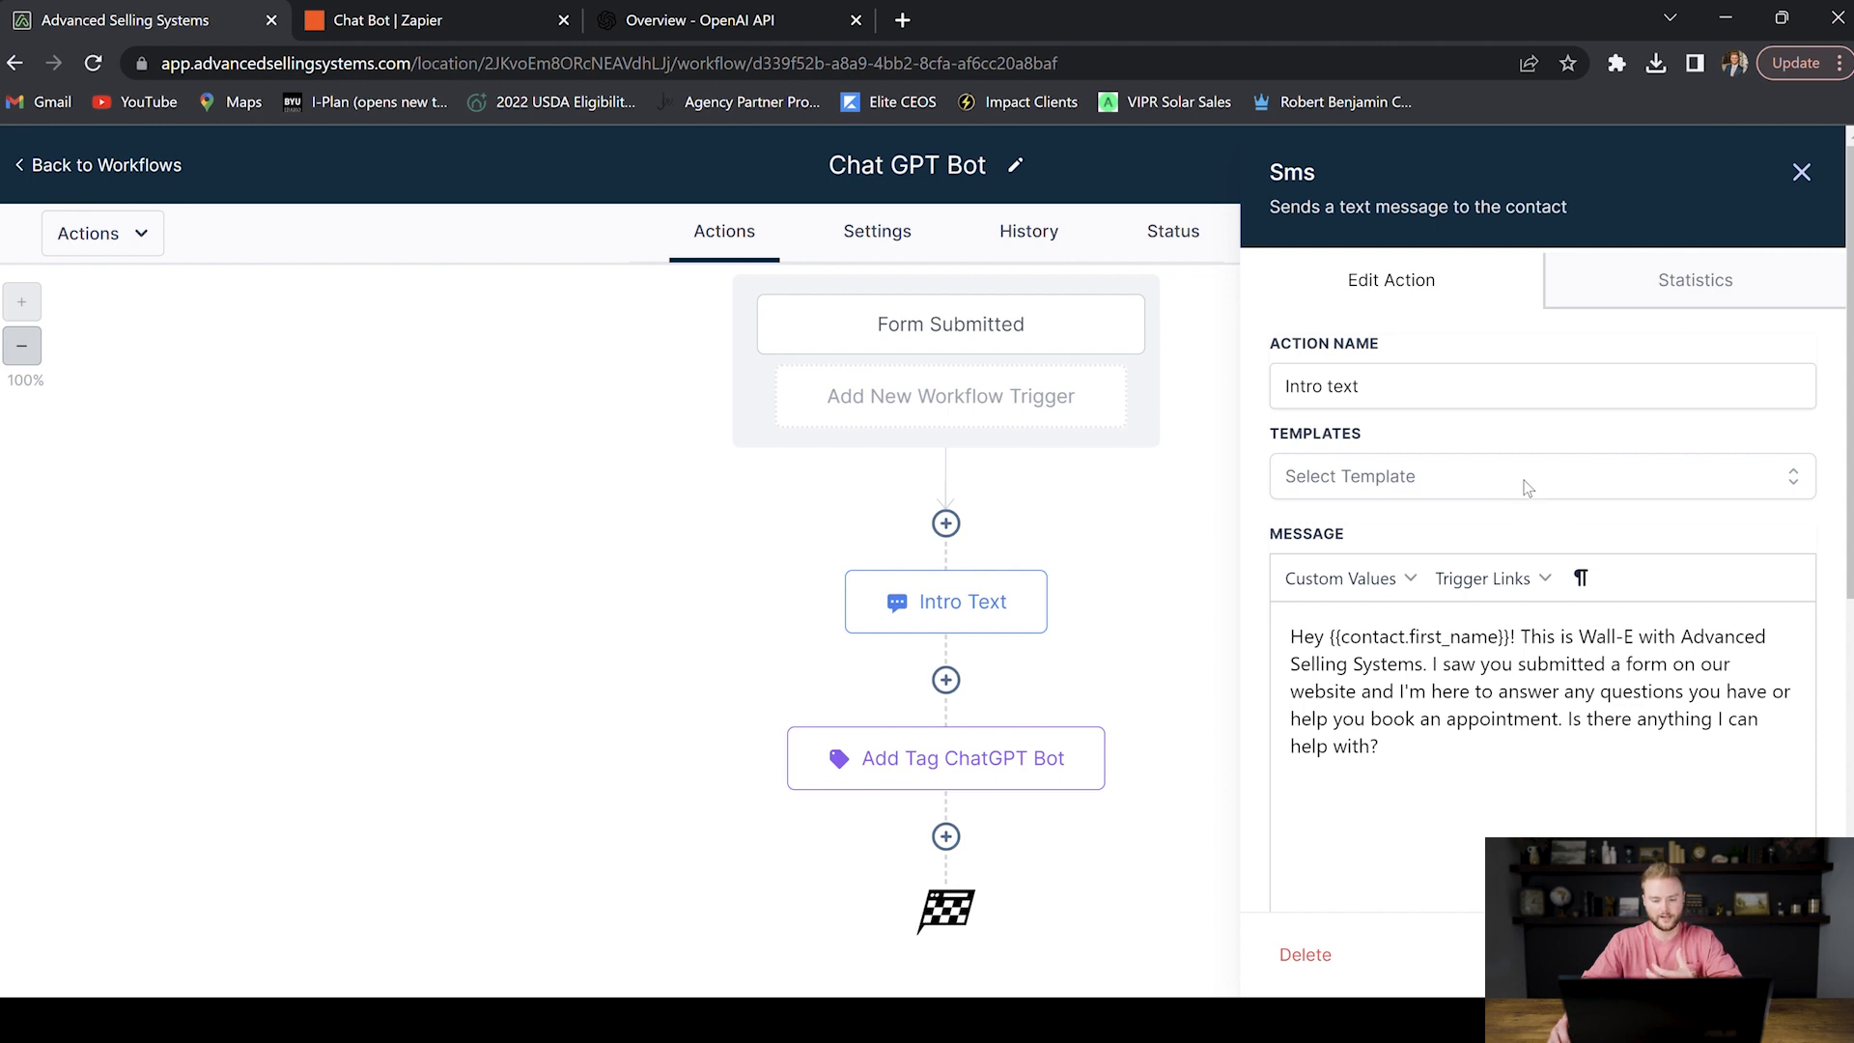
{"action": "scroll", "coordinate": [1531, 477], "scroll_direction": "down", "scroll_amount": 1}
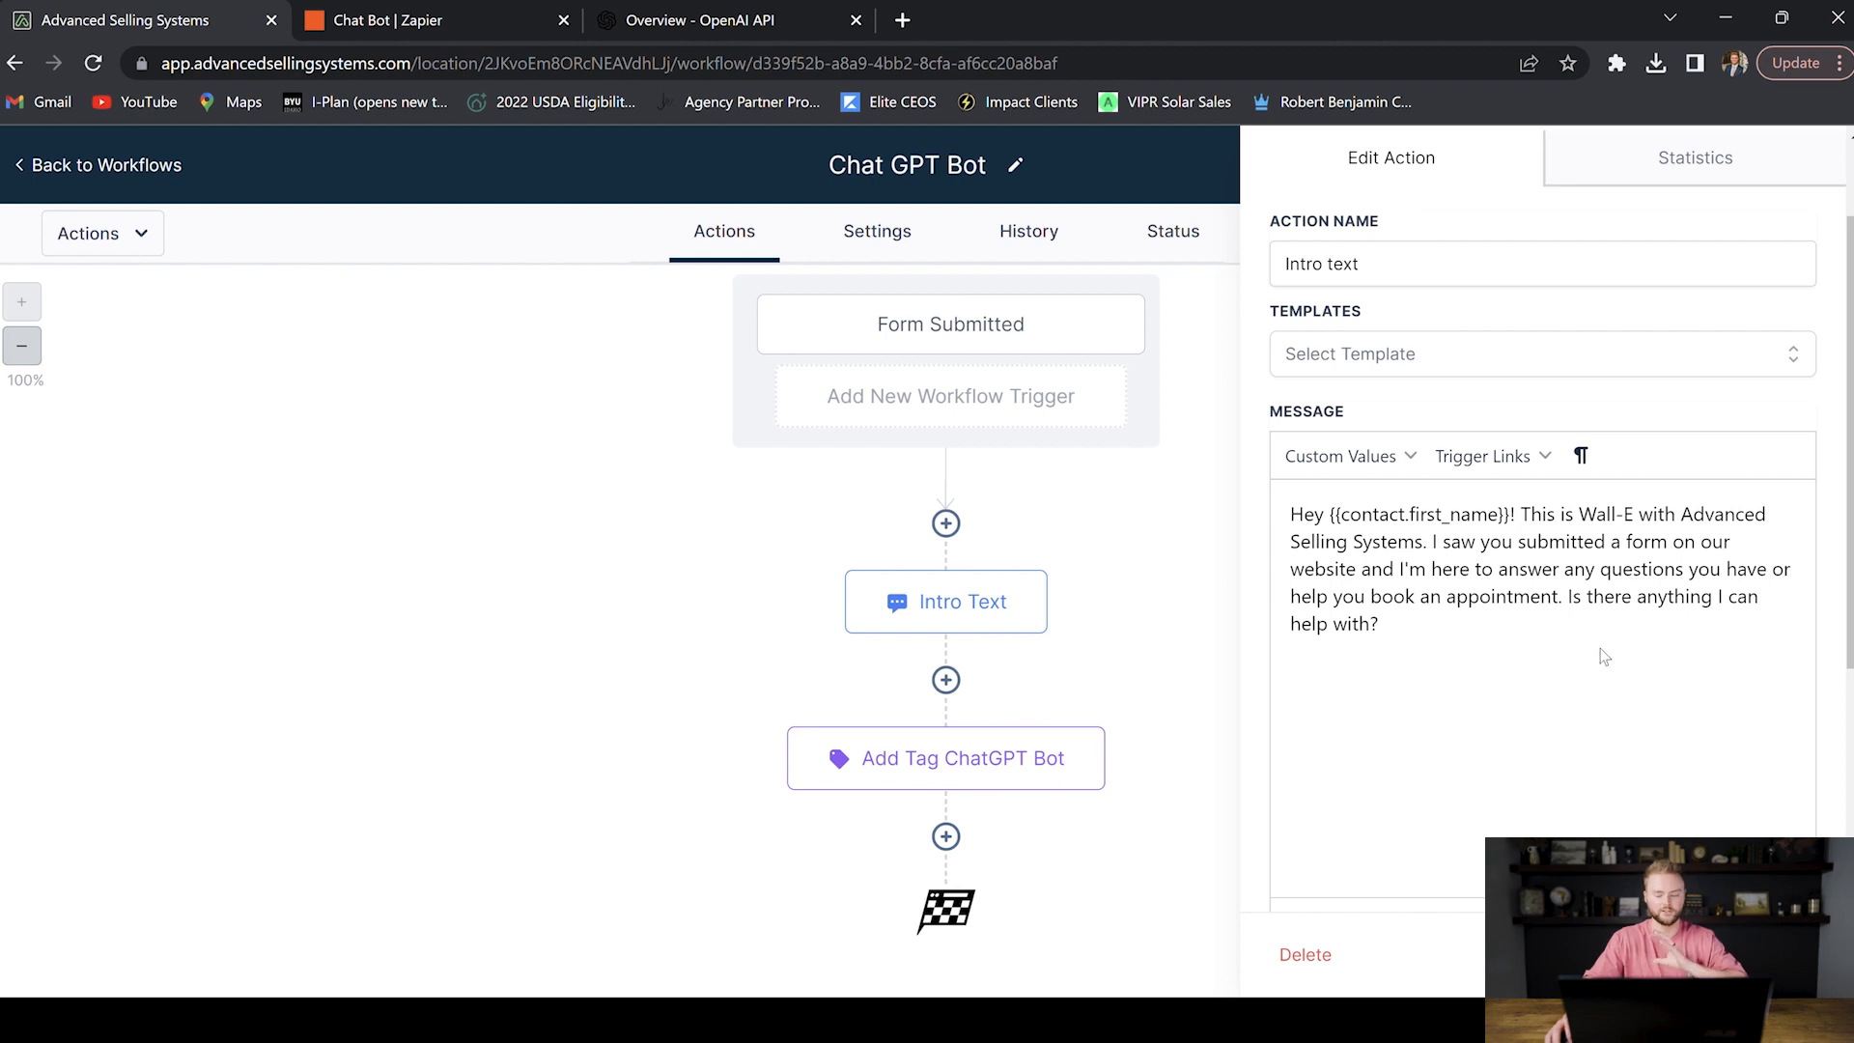
{"action": "left_click", "coordinate": [1593, 954]}
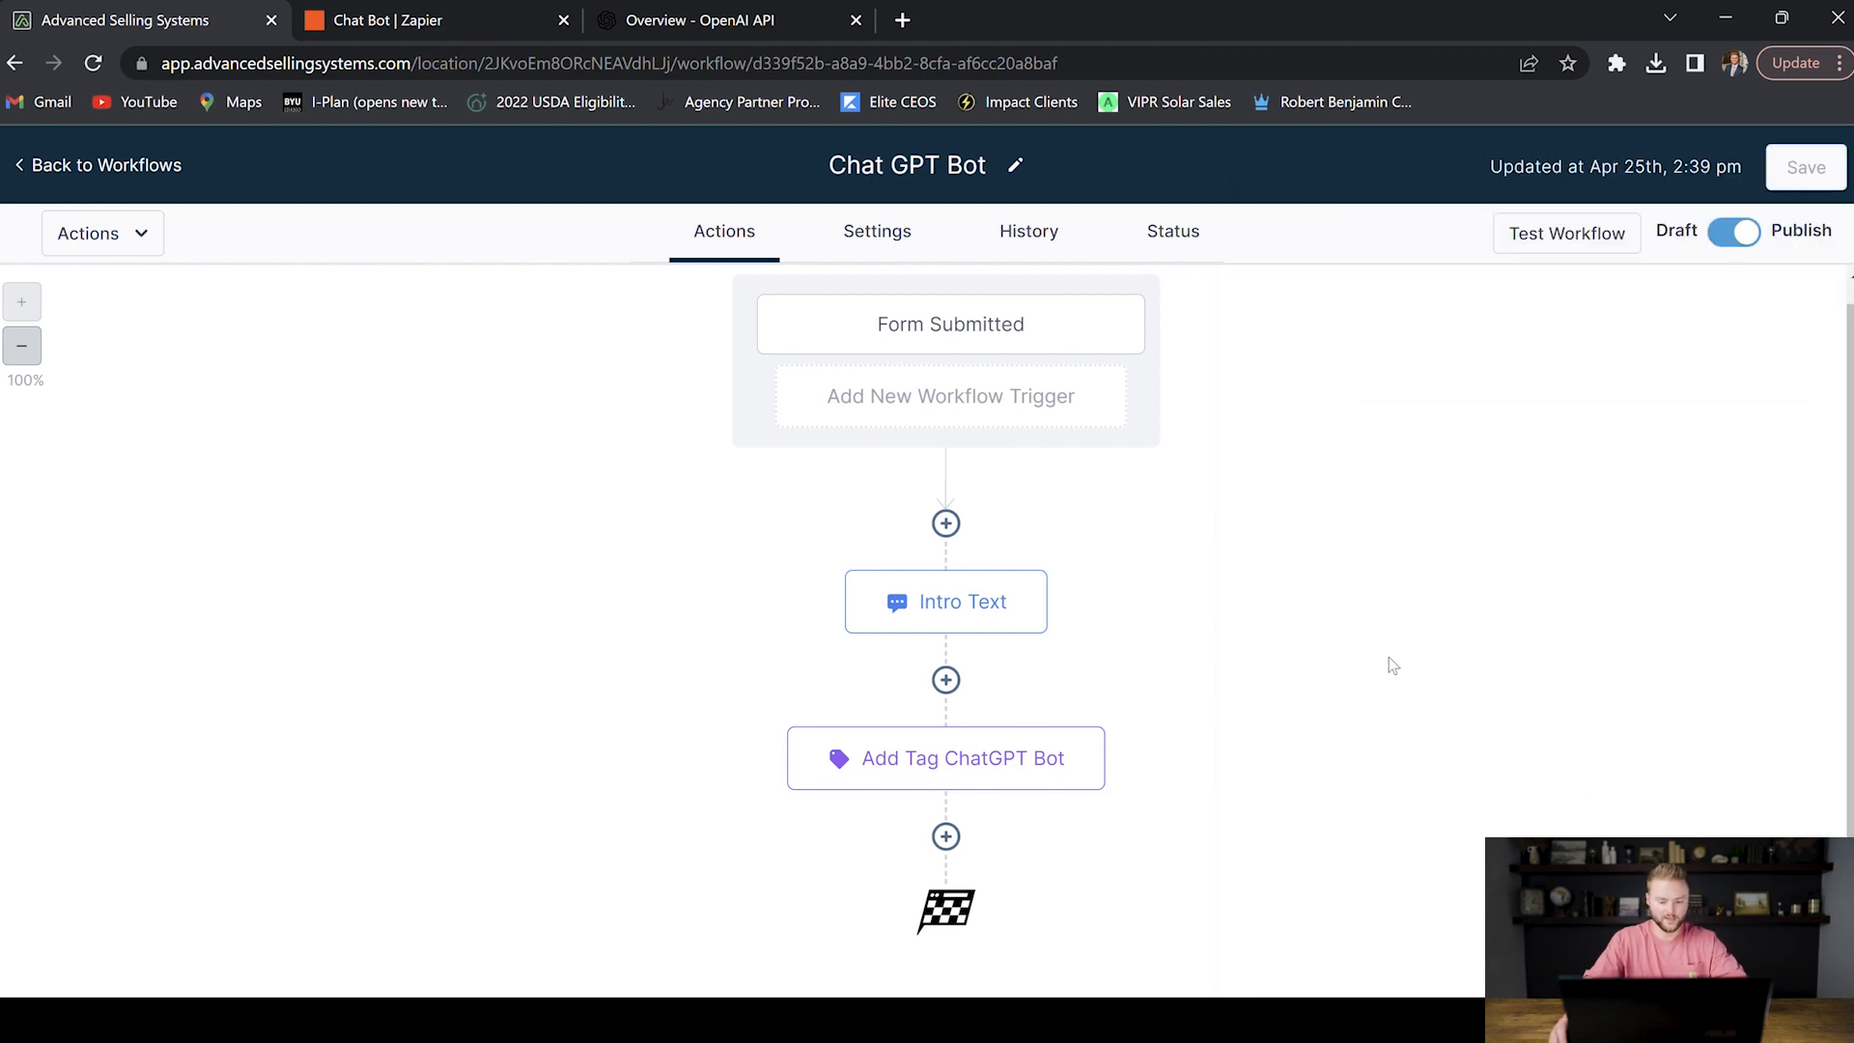
Step: Examine the Add Tag ChatGPT Bot action, search its tags for "chat bot", and return to the workflow list
{"action": "left_click", "coordinate": [962, 773]}
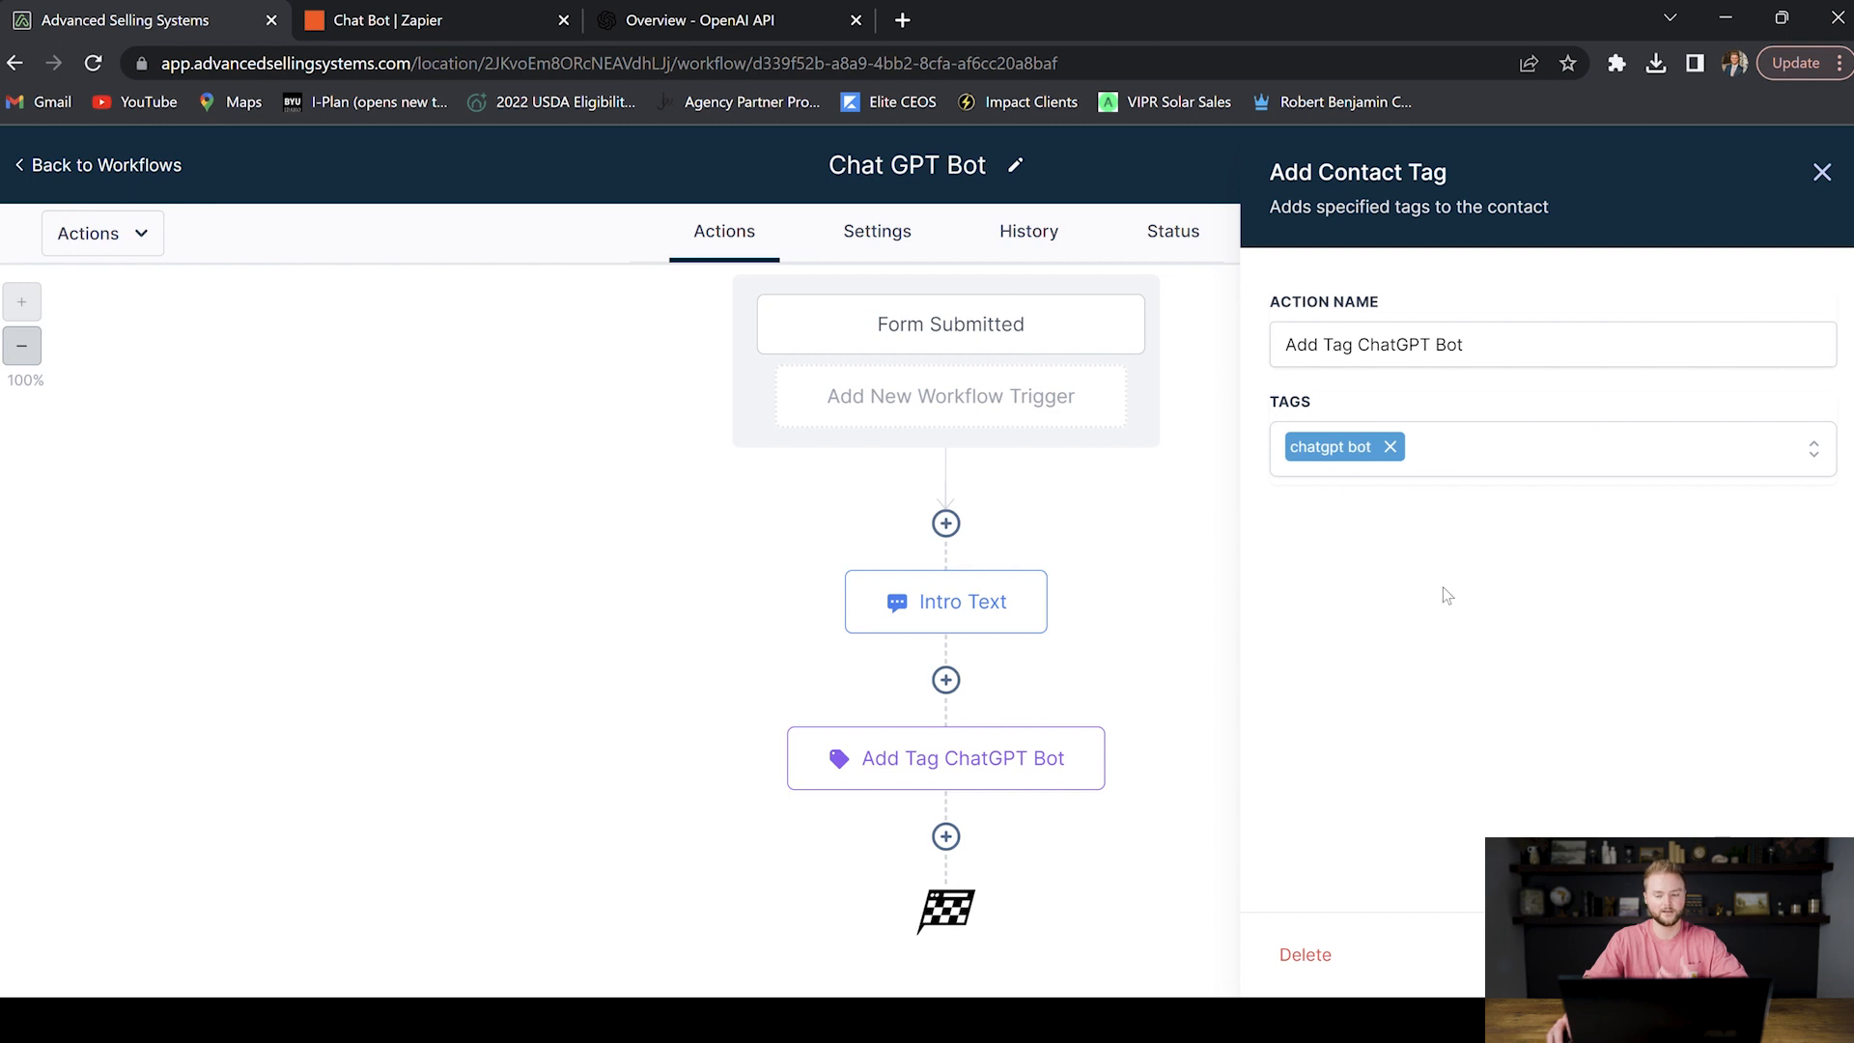
{"action": "left_click", "coordinate": [1488, 462]}
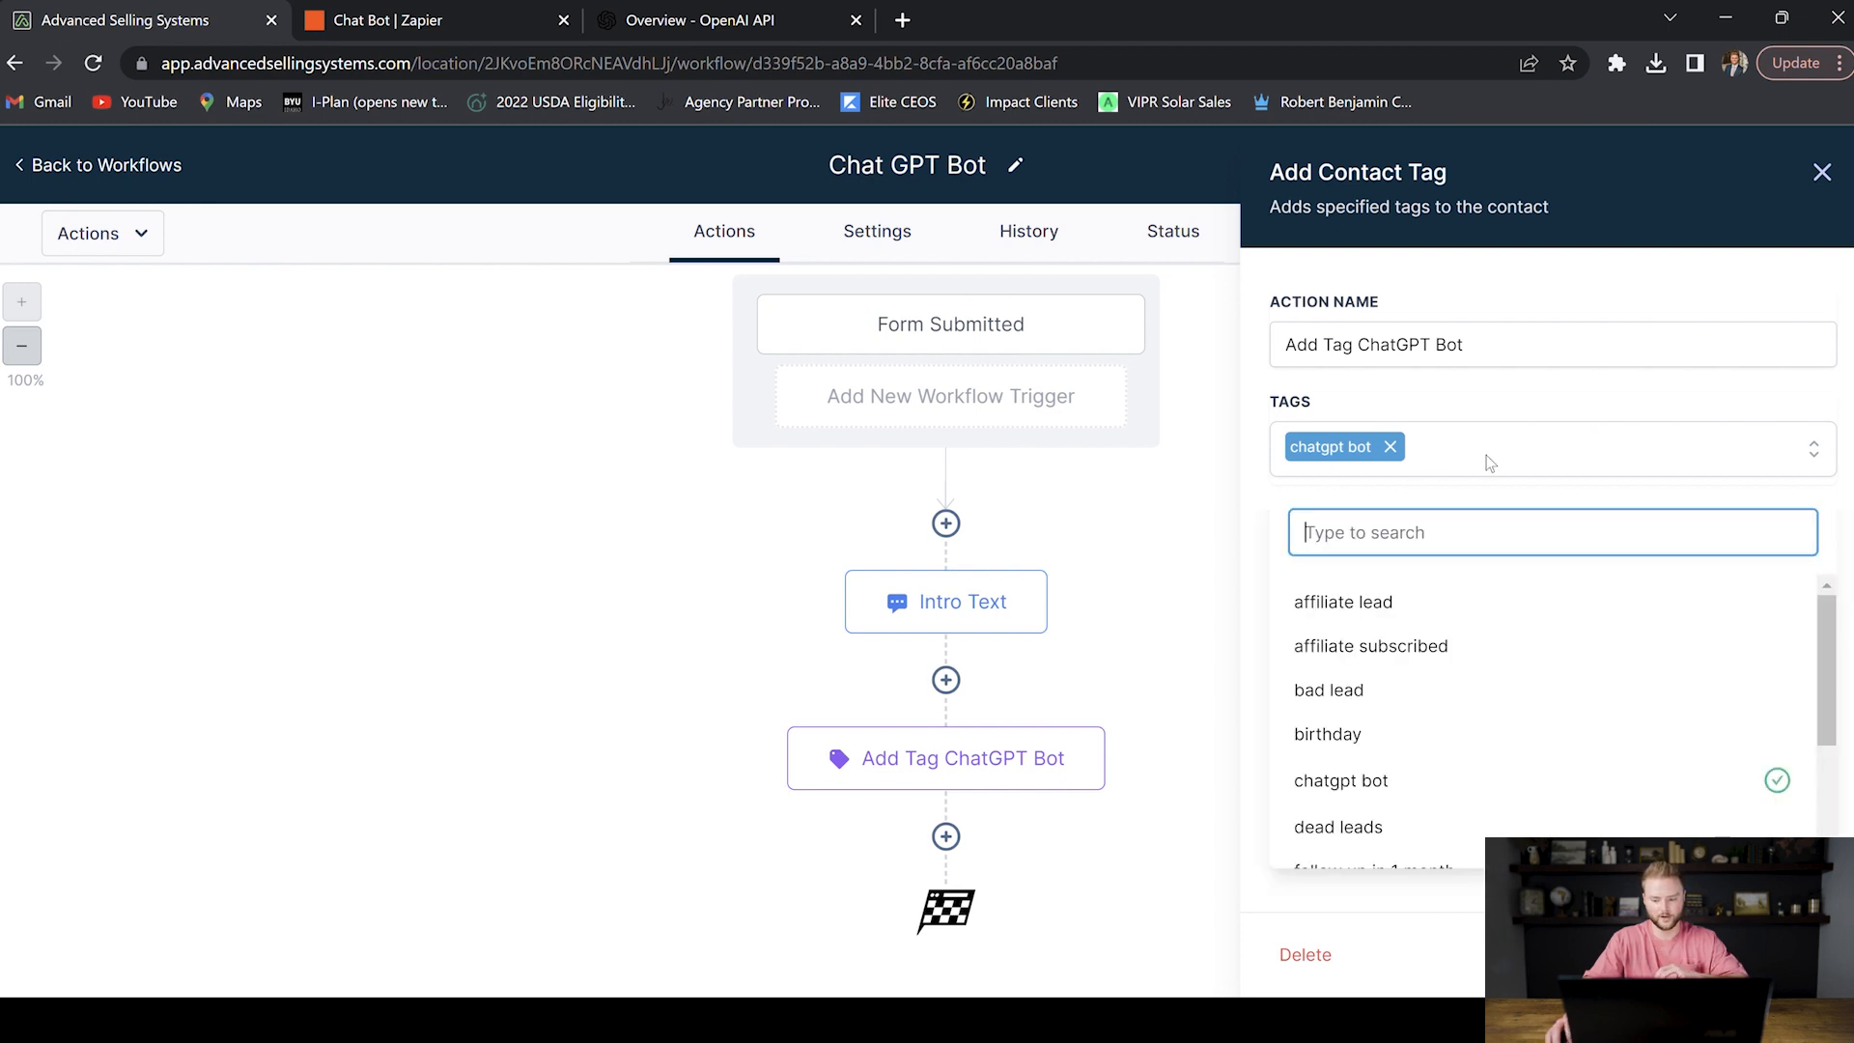
{"action": "type", "text": "chat"}
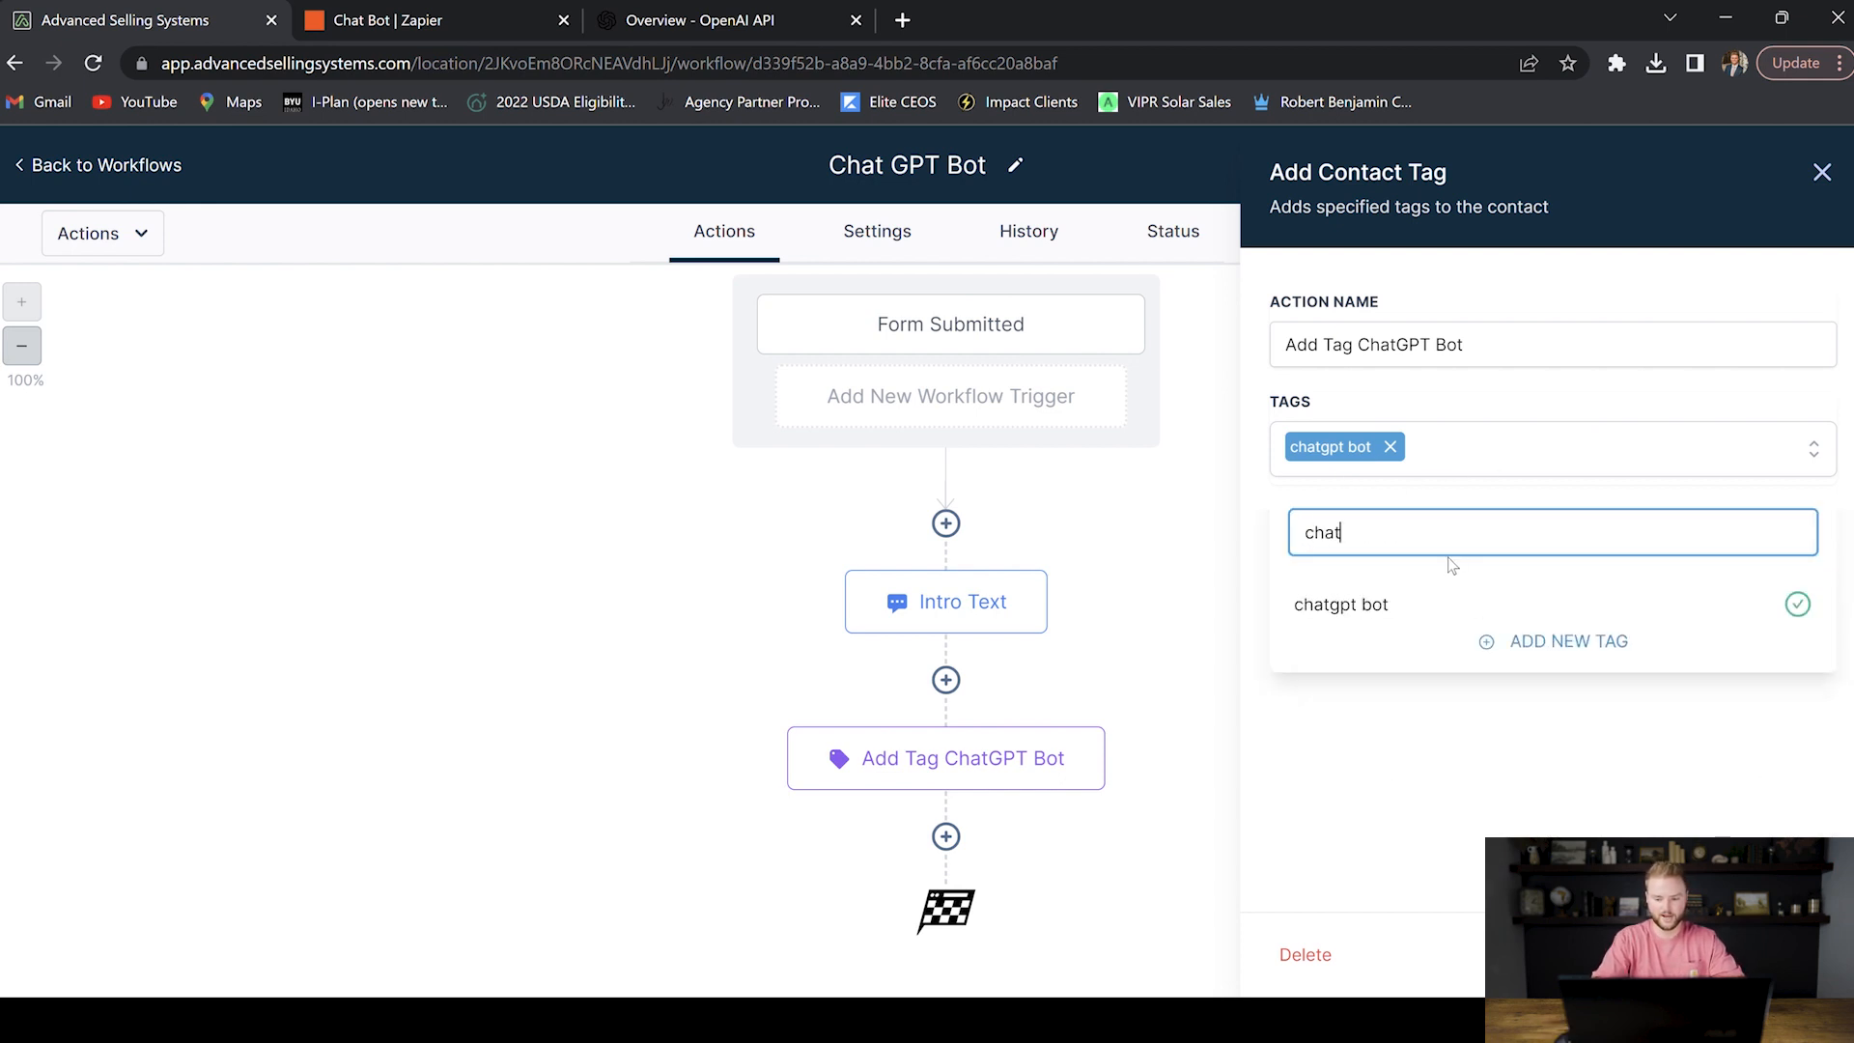
{"action": "type", "text": " bot"}
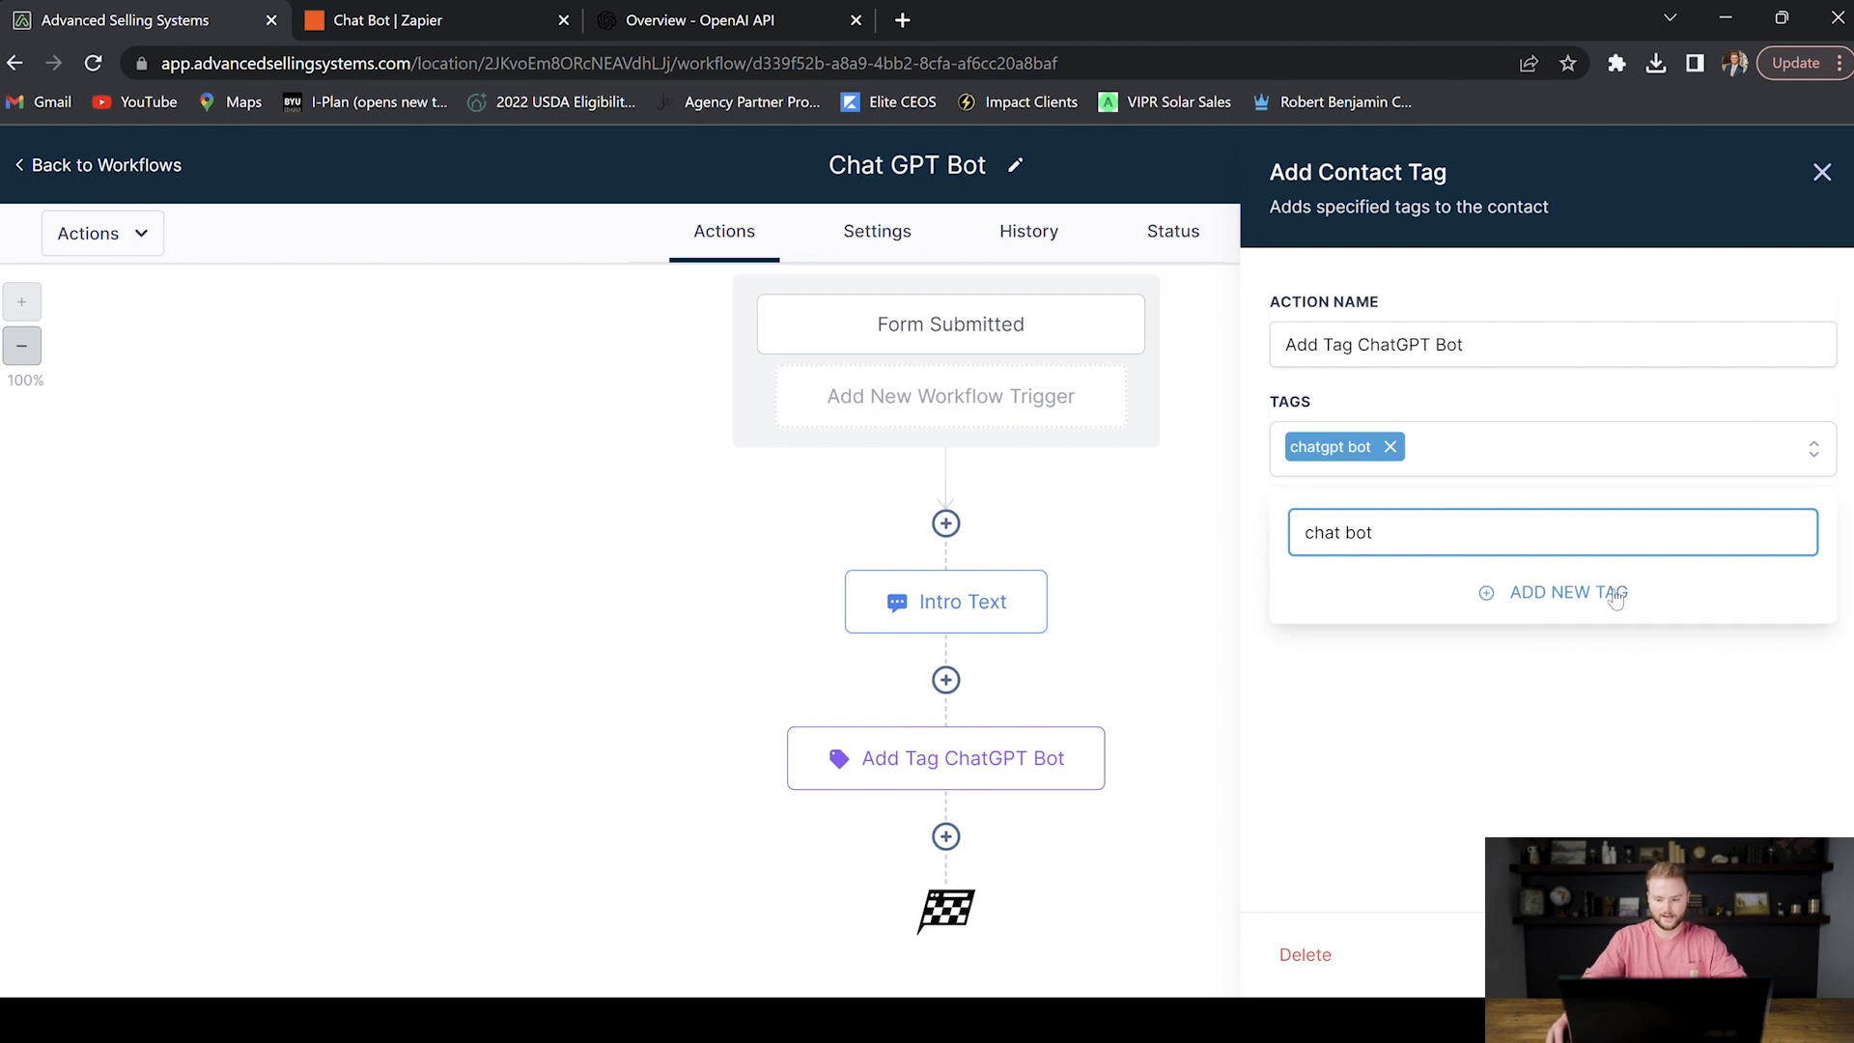
{"action": "left_click", "coordinate": [1426, 719]}
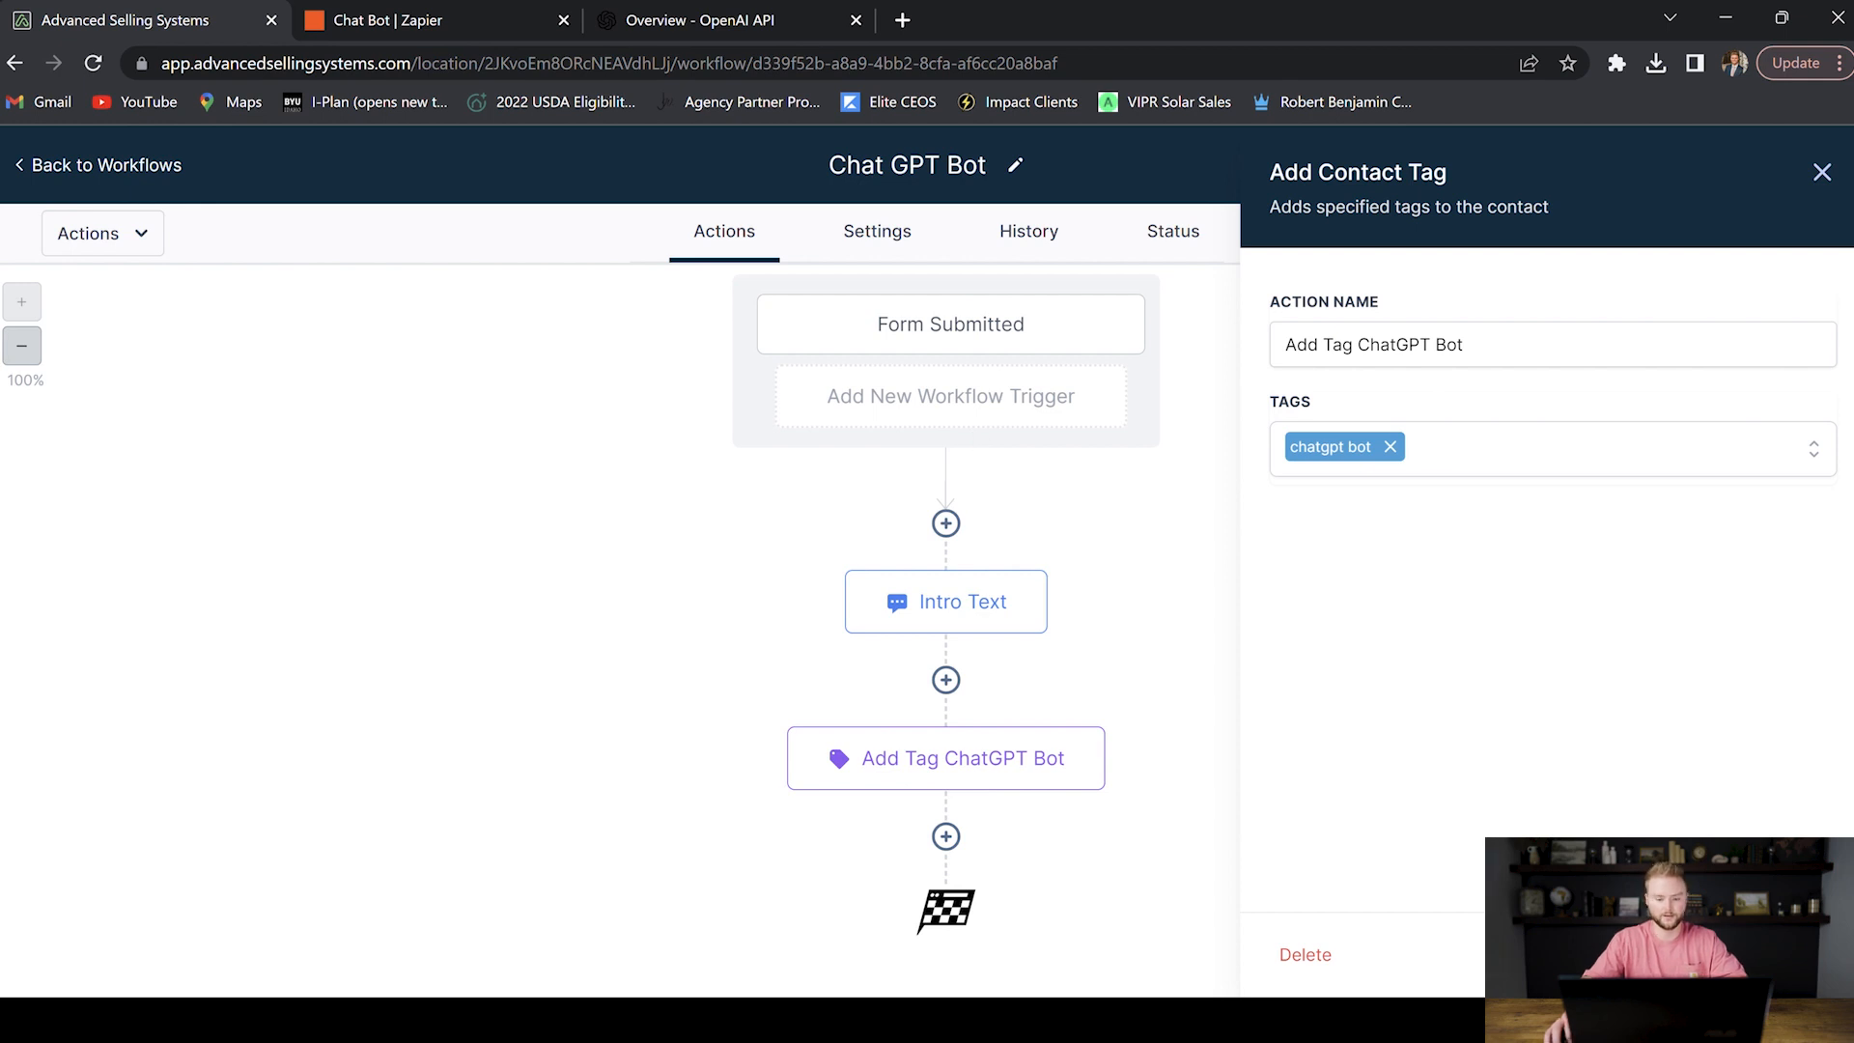
{"action": "left_click", "coordinate": [1631, 954]}
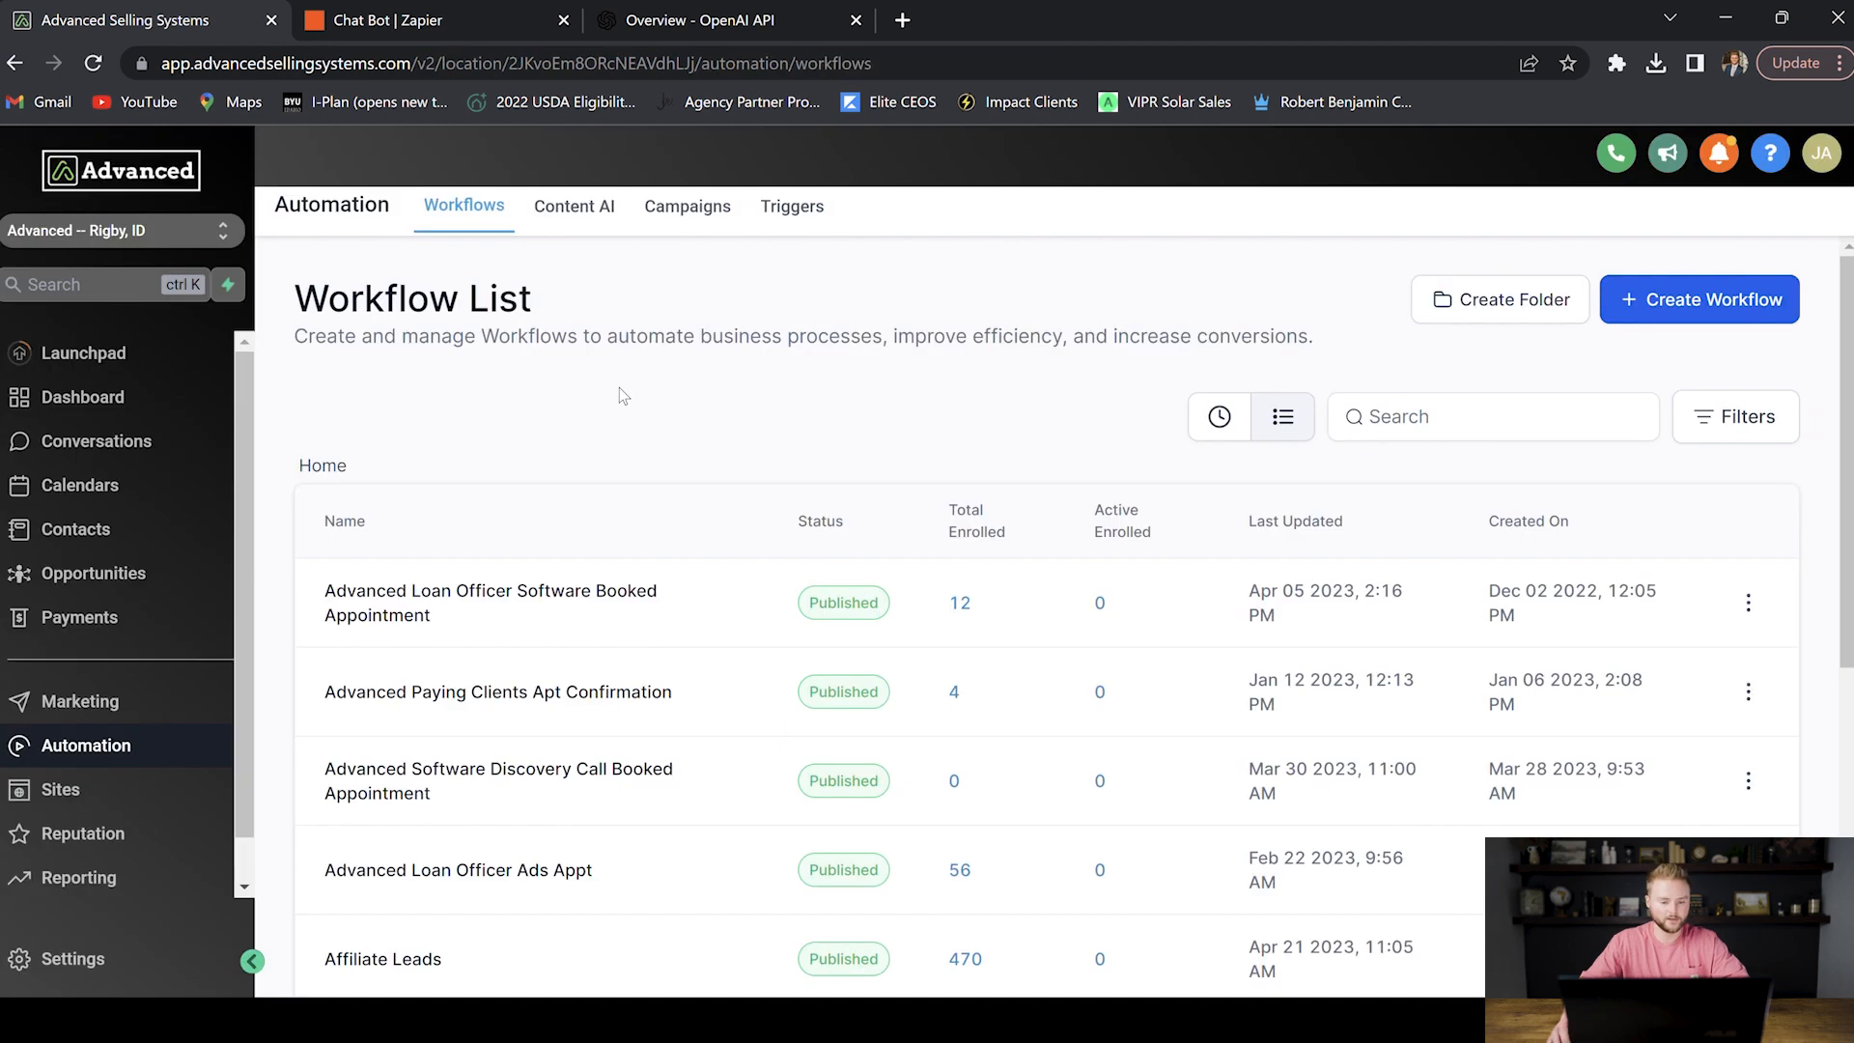
Step: Open the Chat GPT Bot 2 workflow from the workflow list
{"action": "scroll", "coordinate": [619, 388], "scroll_direction": "down", "scroll_amount": 4}
{"action": "scroll", "coordinate": [630, 340], "scroll_direction": "down", "scroll_amount": 2}
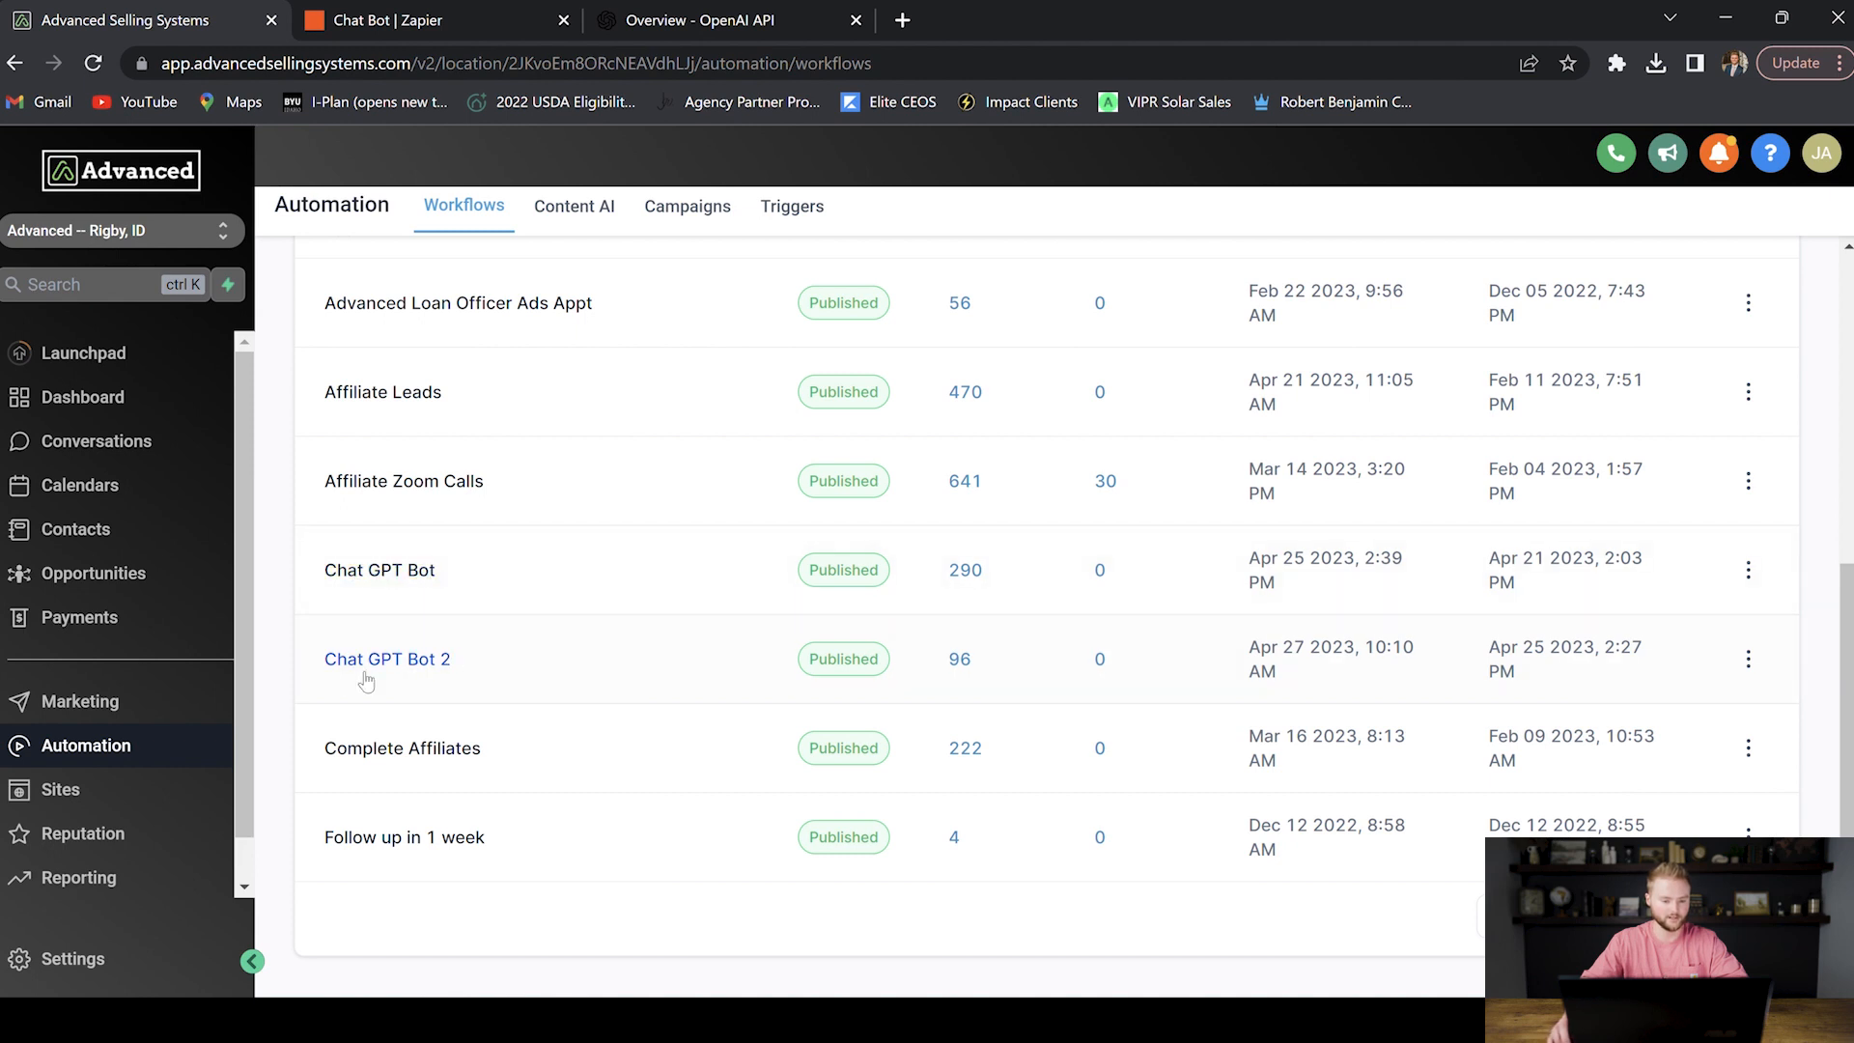
{"action": "left_click", "coordinate": [412, 674]}
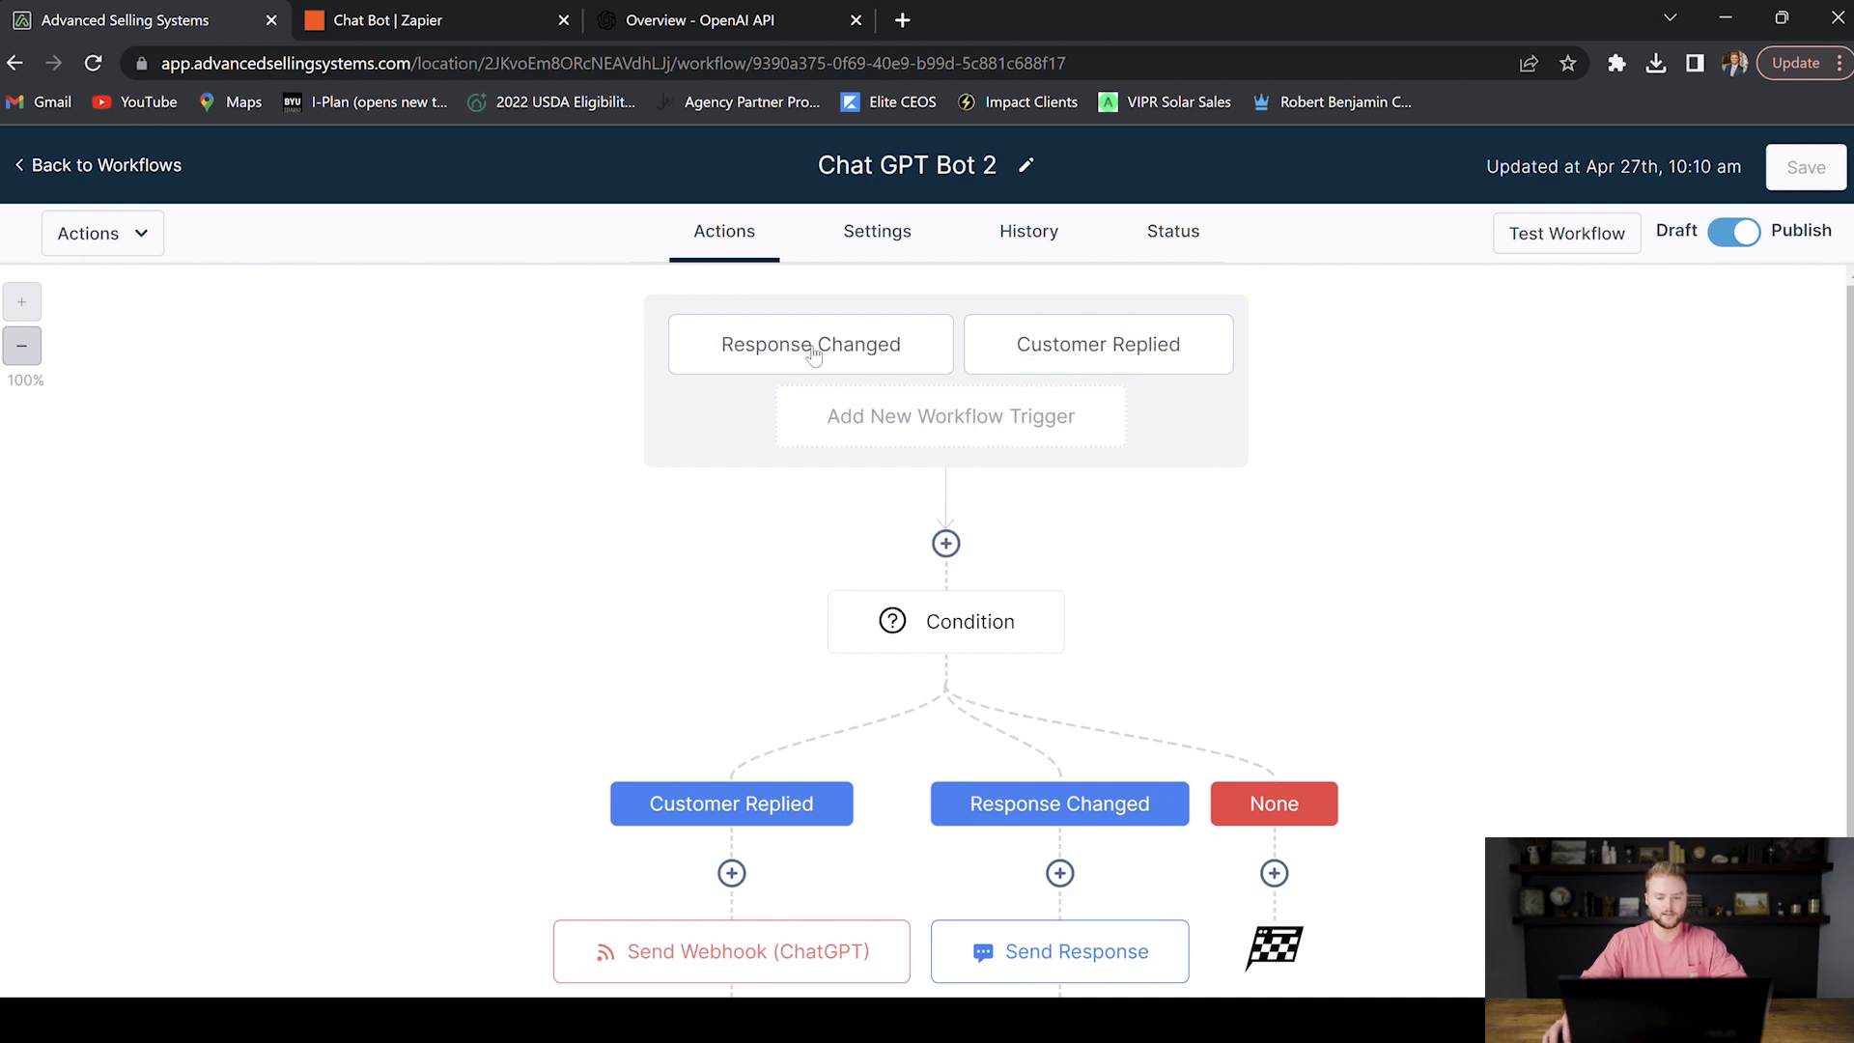
Step: Review the Customer Replied trigger's reply channel and tag filters, and close the trigger
{"action": "left_click", "coordinate": [1079, 356]}
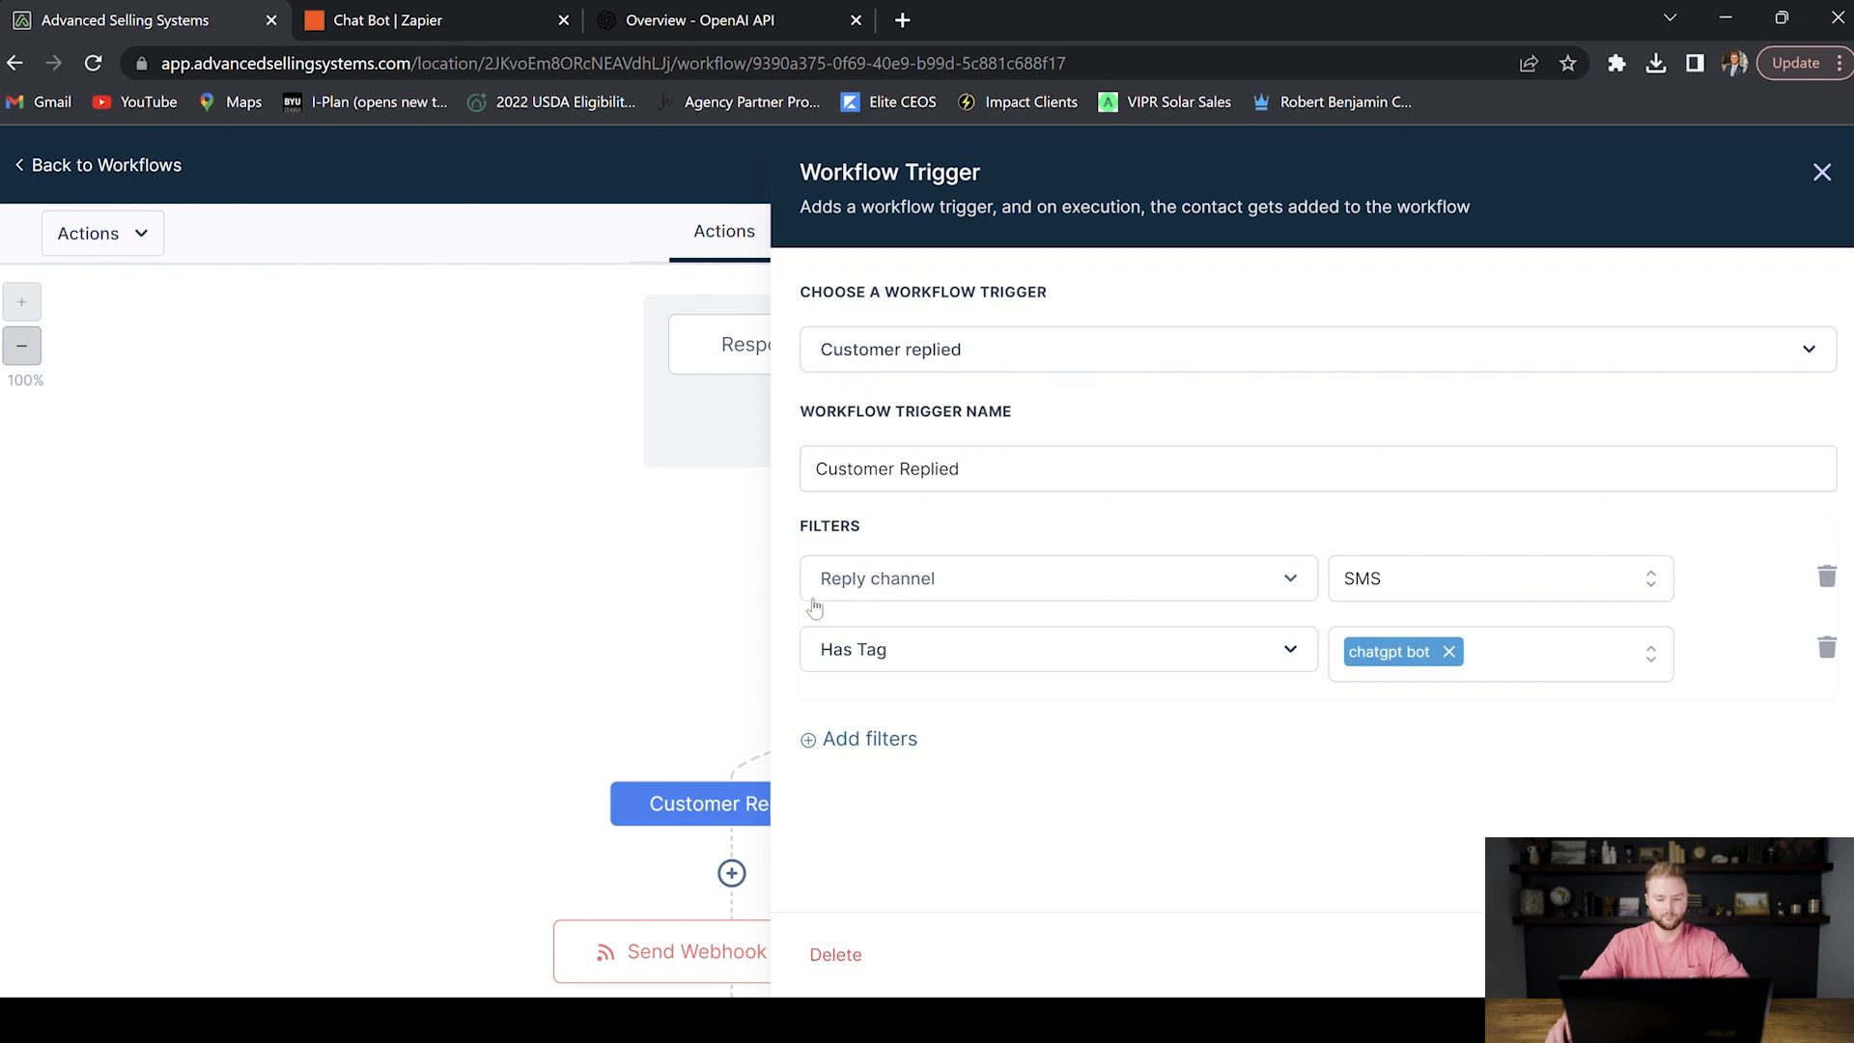
{"action": "left_click", "coordinate": [1048, 584]}
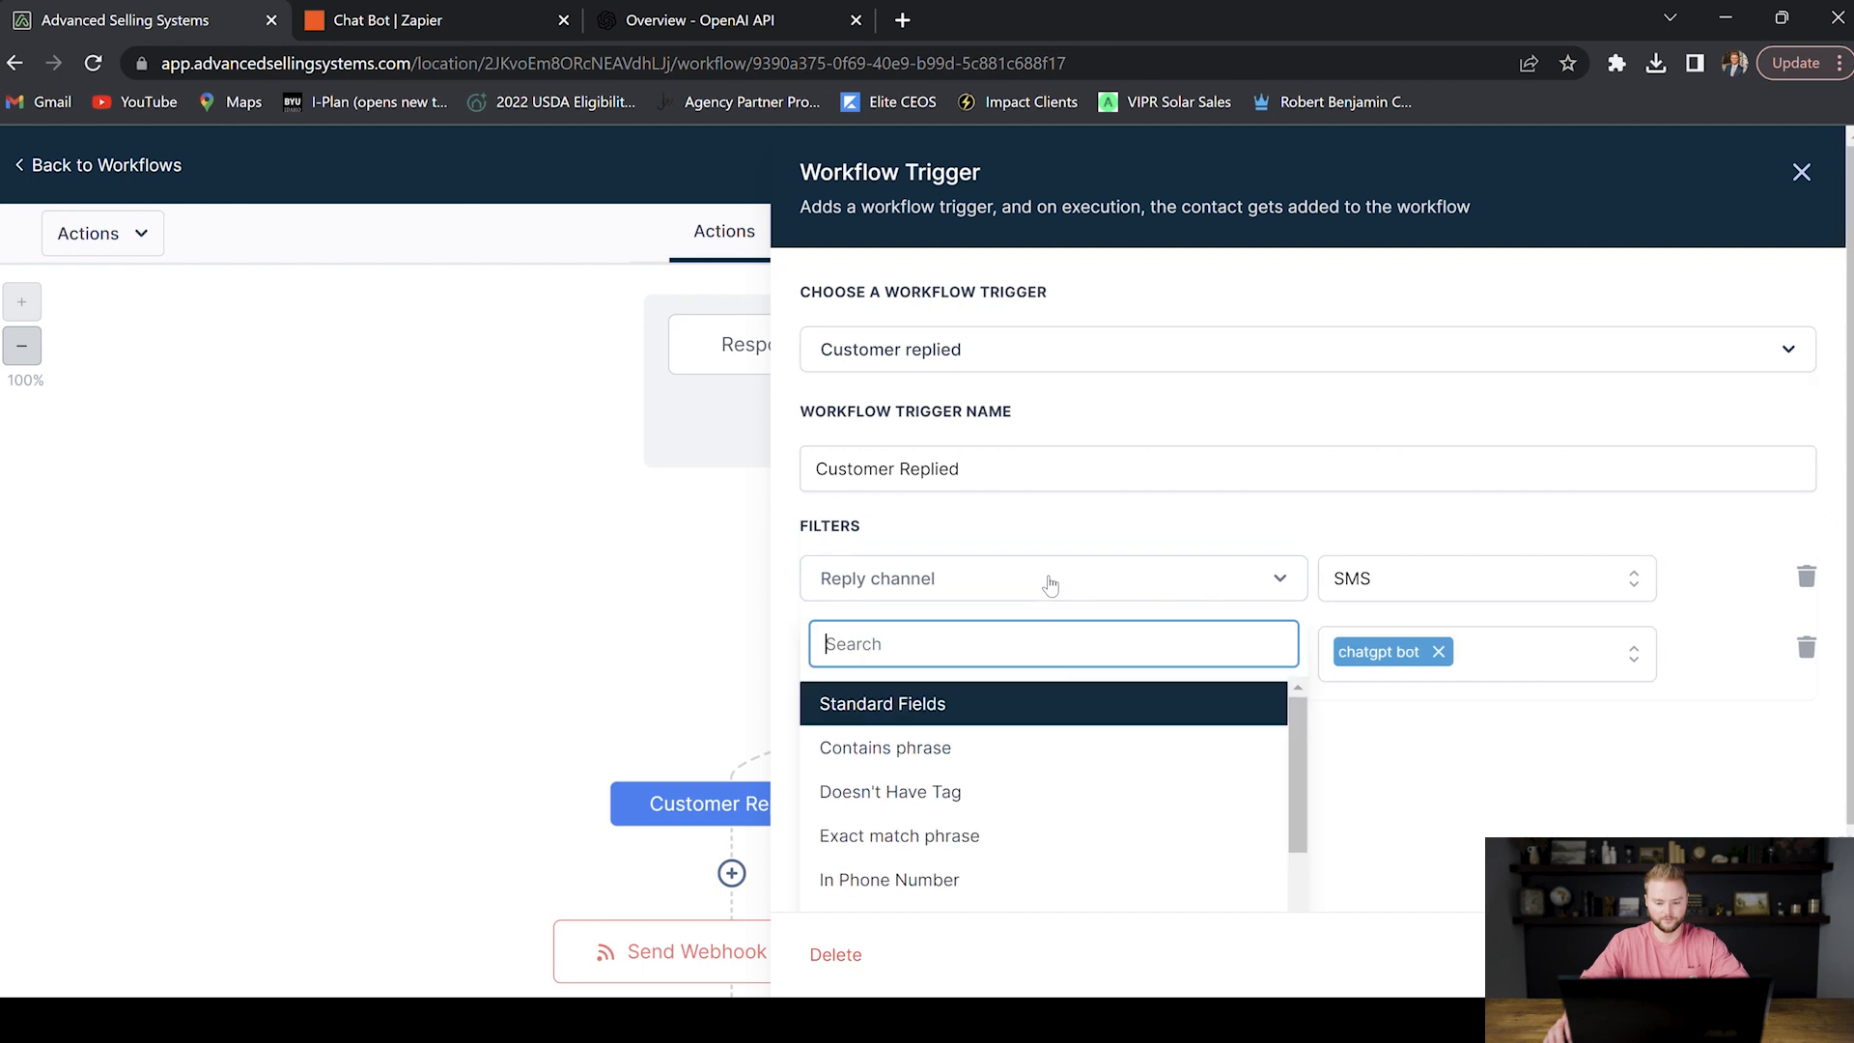
{"action": "scroll", "coordinate": [964, 700], "scroll_direction": "down", "scroll_amount": 5}
{"action": "left_click", "coordinate": [907, 778]}
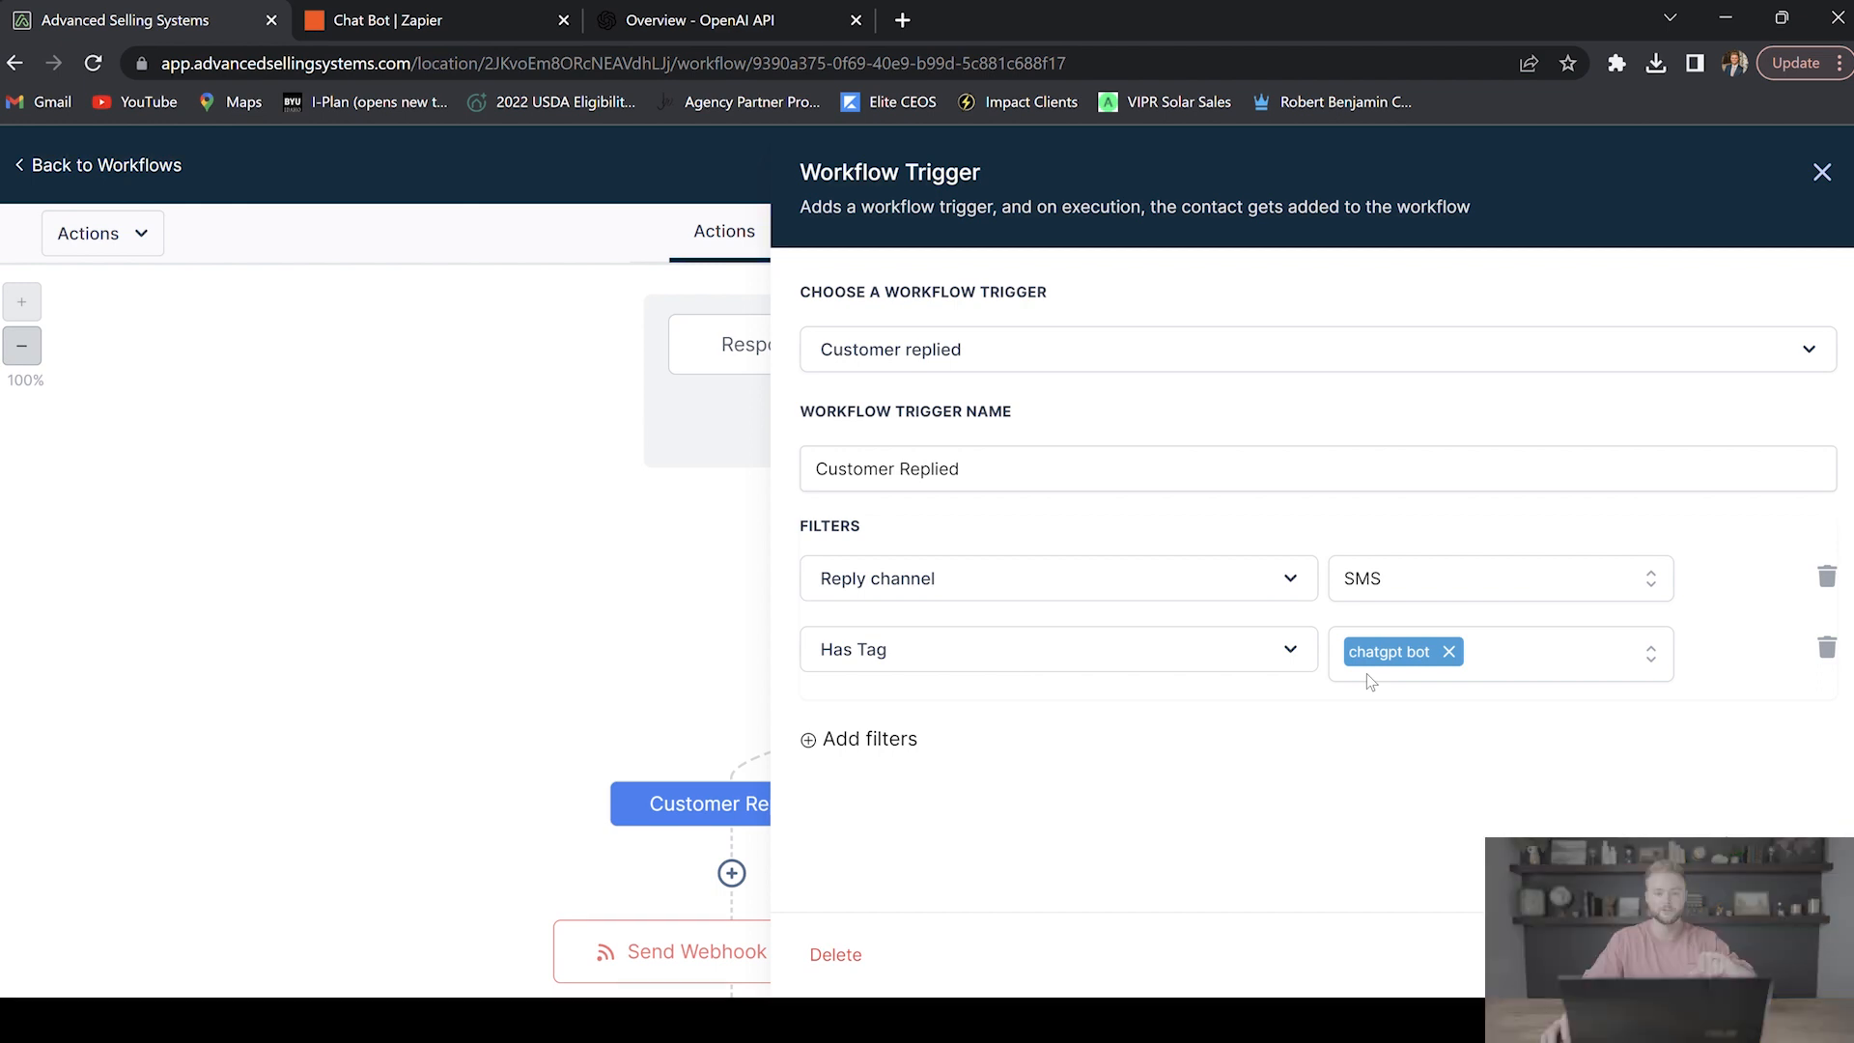
{"action": "left_click", "coordinate": [1822, 172]}
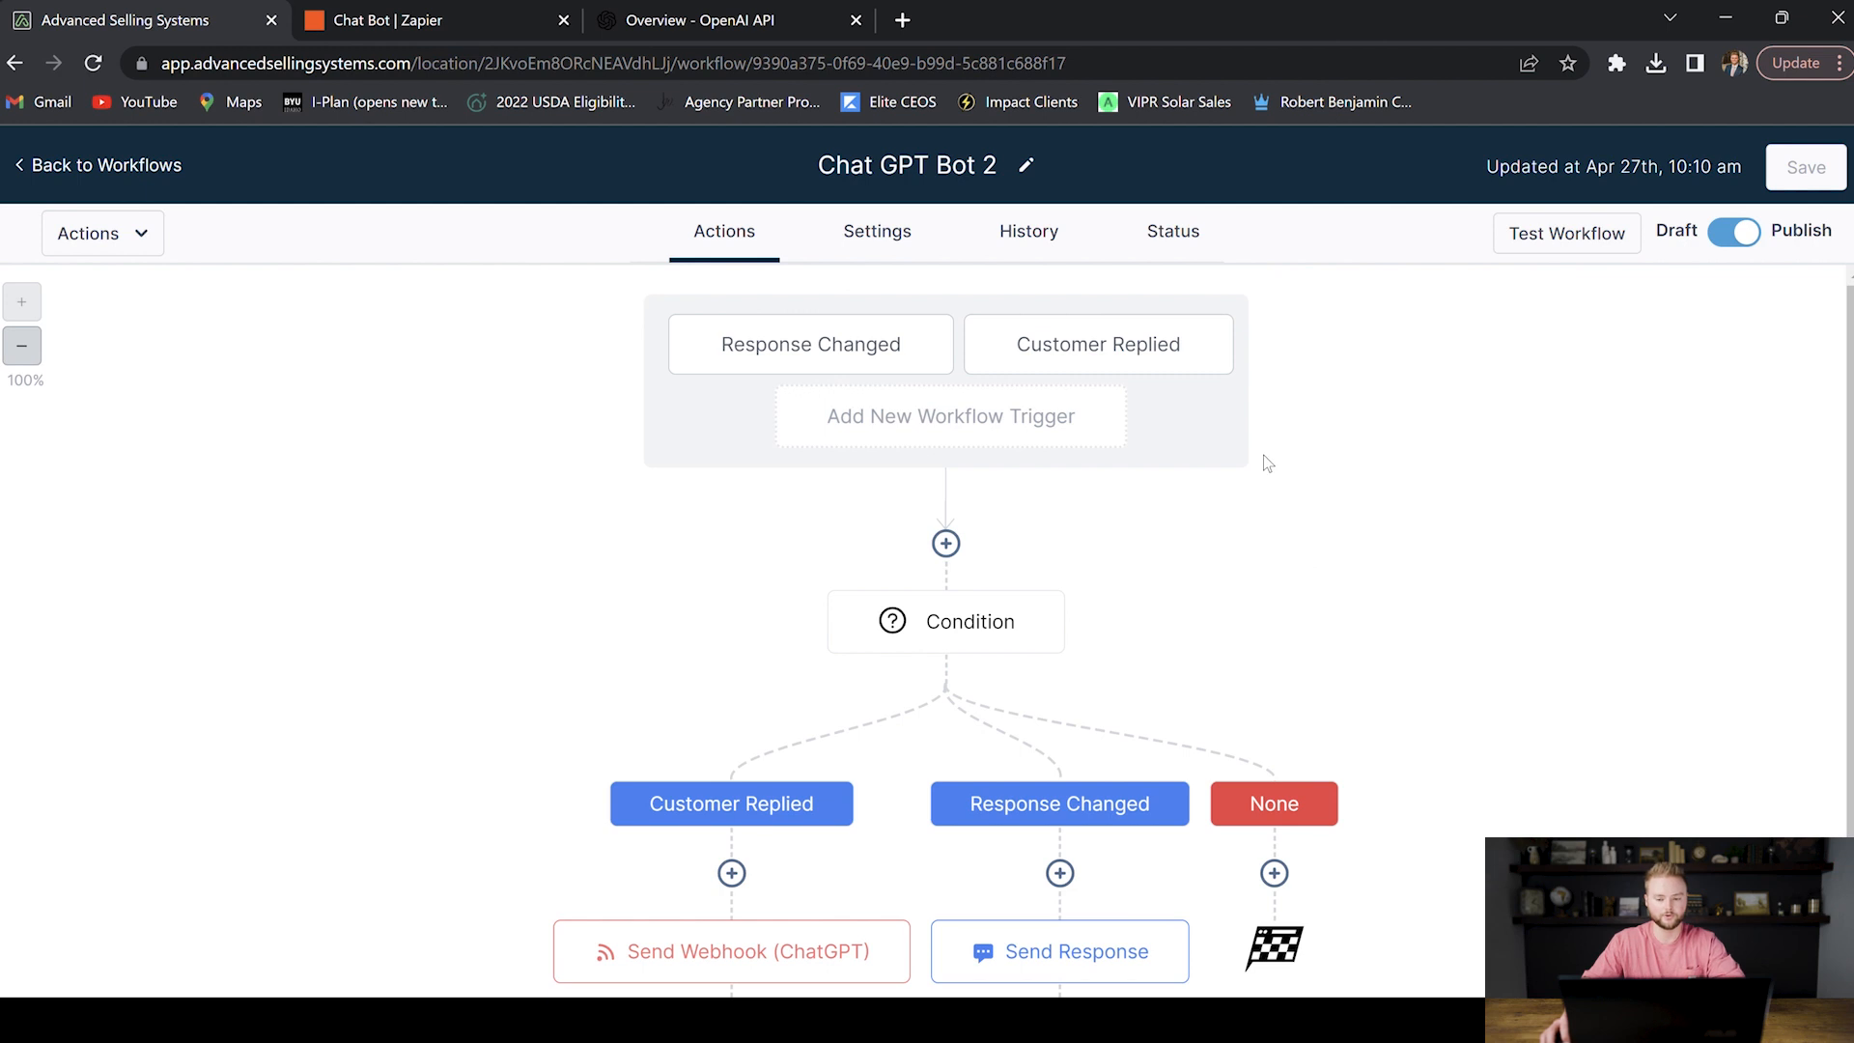
Step: Set the Response Changed trigger's filter to the Response custom field with the Has changed operator
{"action": "left_click", "coordinate": [840, 365]}
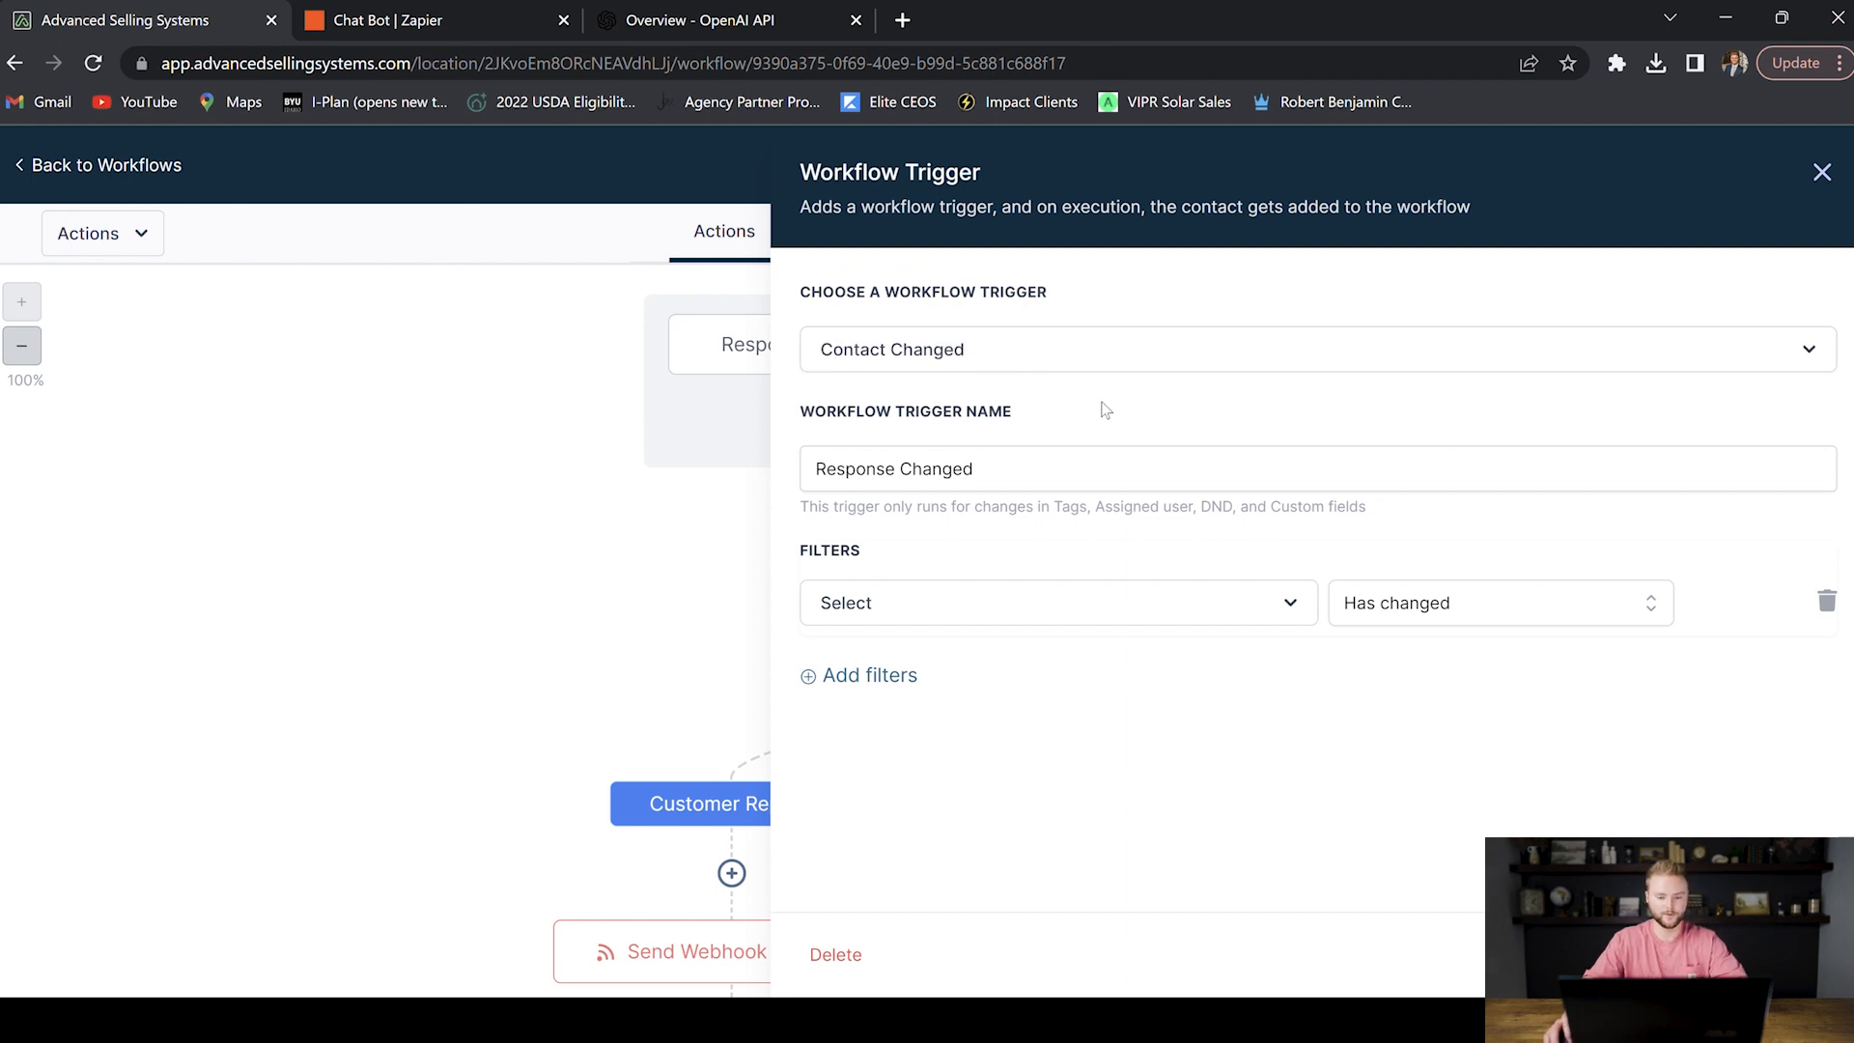
{"action": "left_click", "coordinate": [951, 613]}
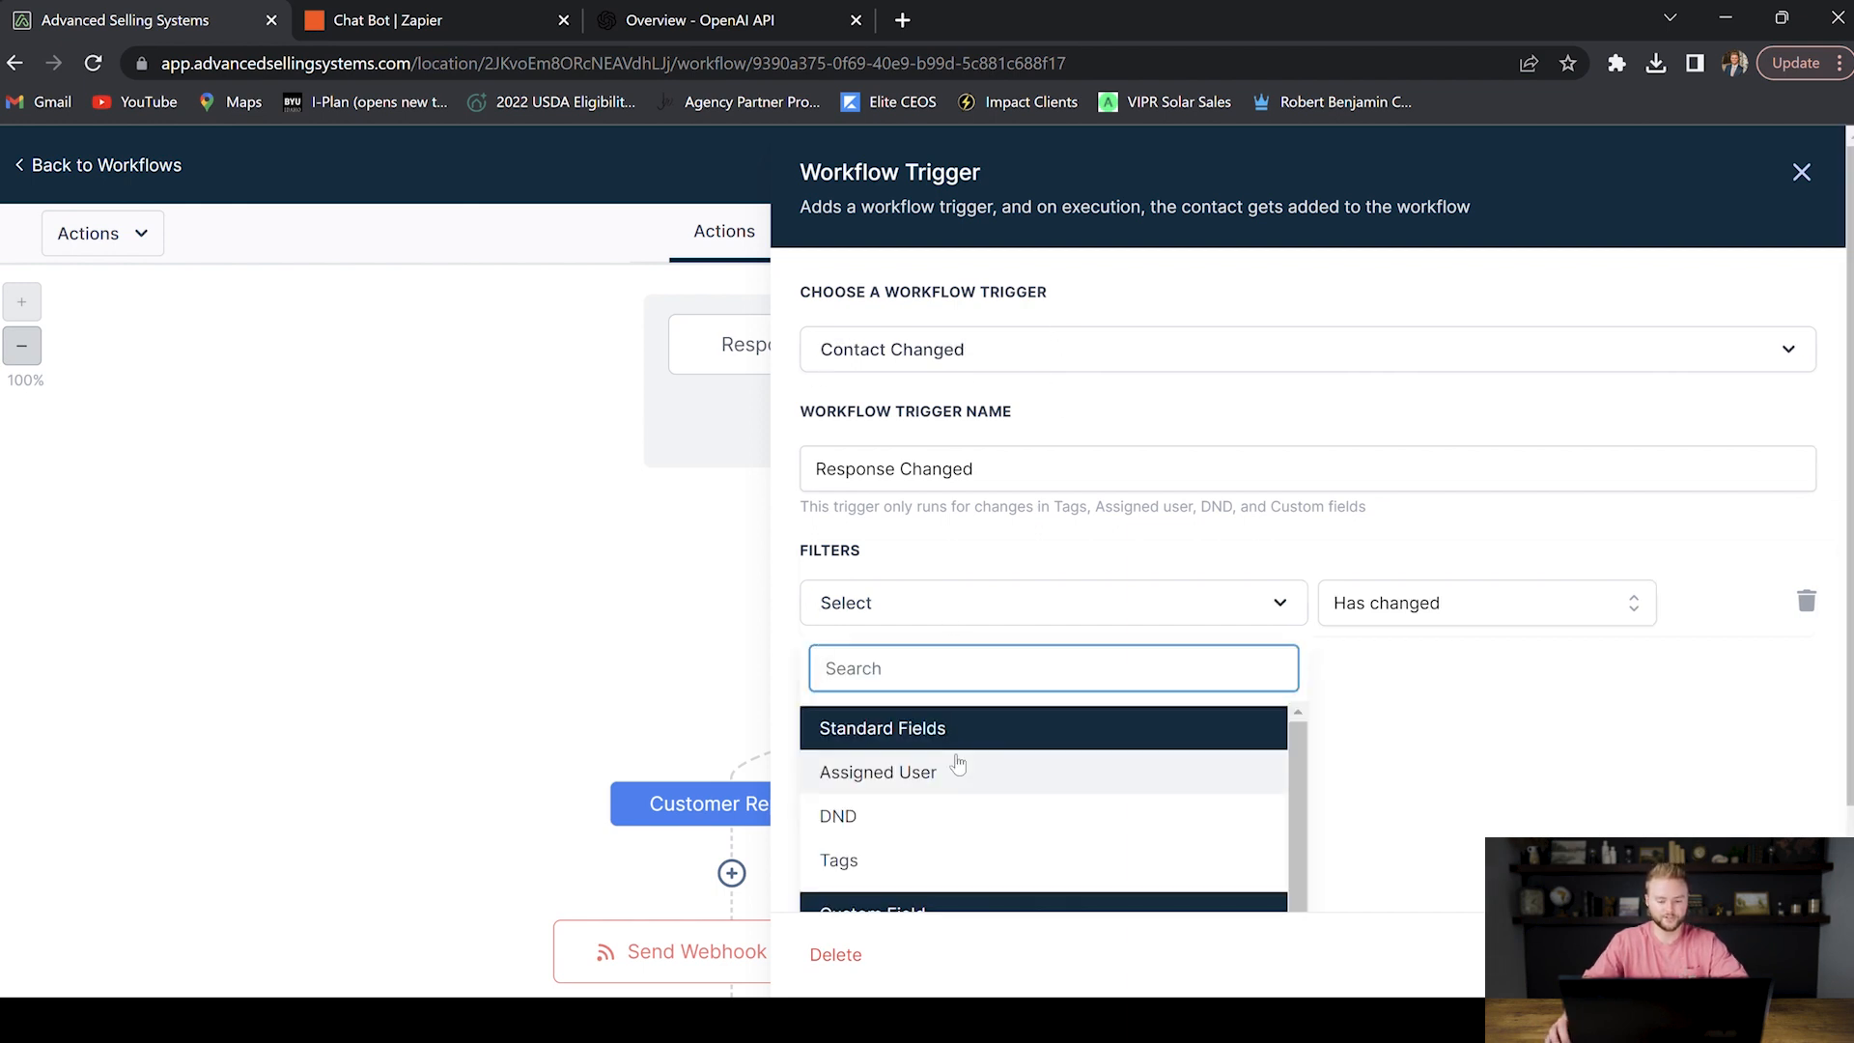
{"action": "scroll", "coordinate": [956, 743], "scroll_direction": "down", "scroll_amount": 1}
{"action": "scroll", "coordinate": [958, 743], "scroll_direction": "down", "scroll_amount": 2}
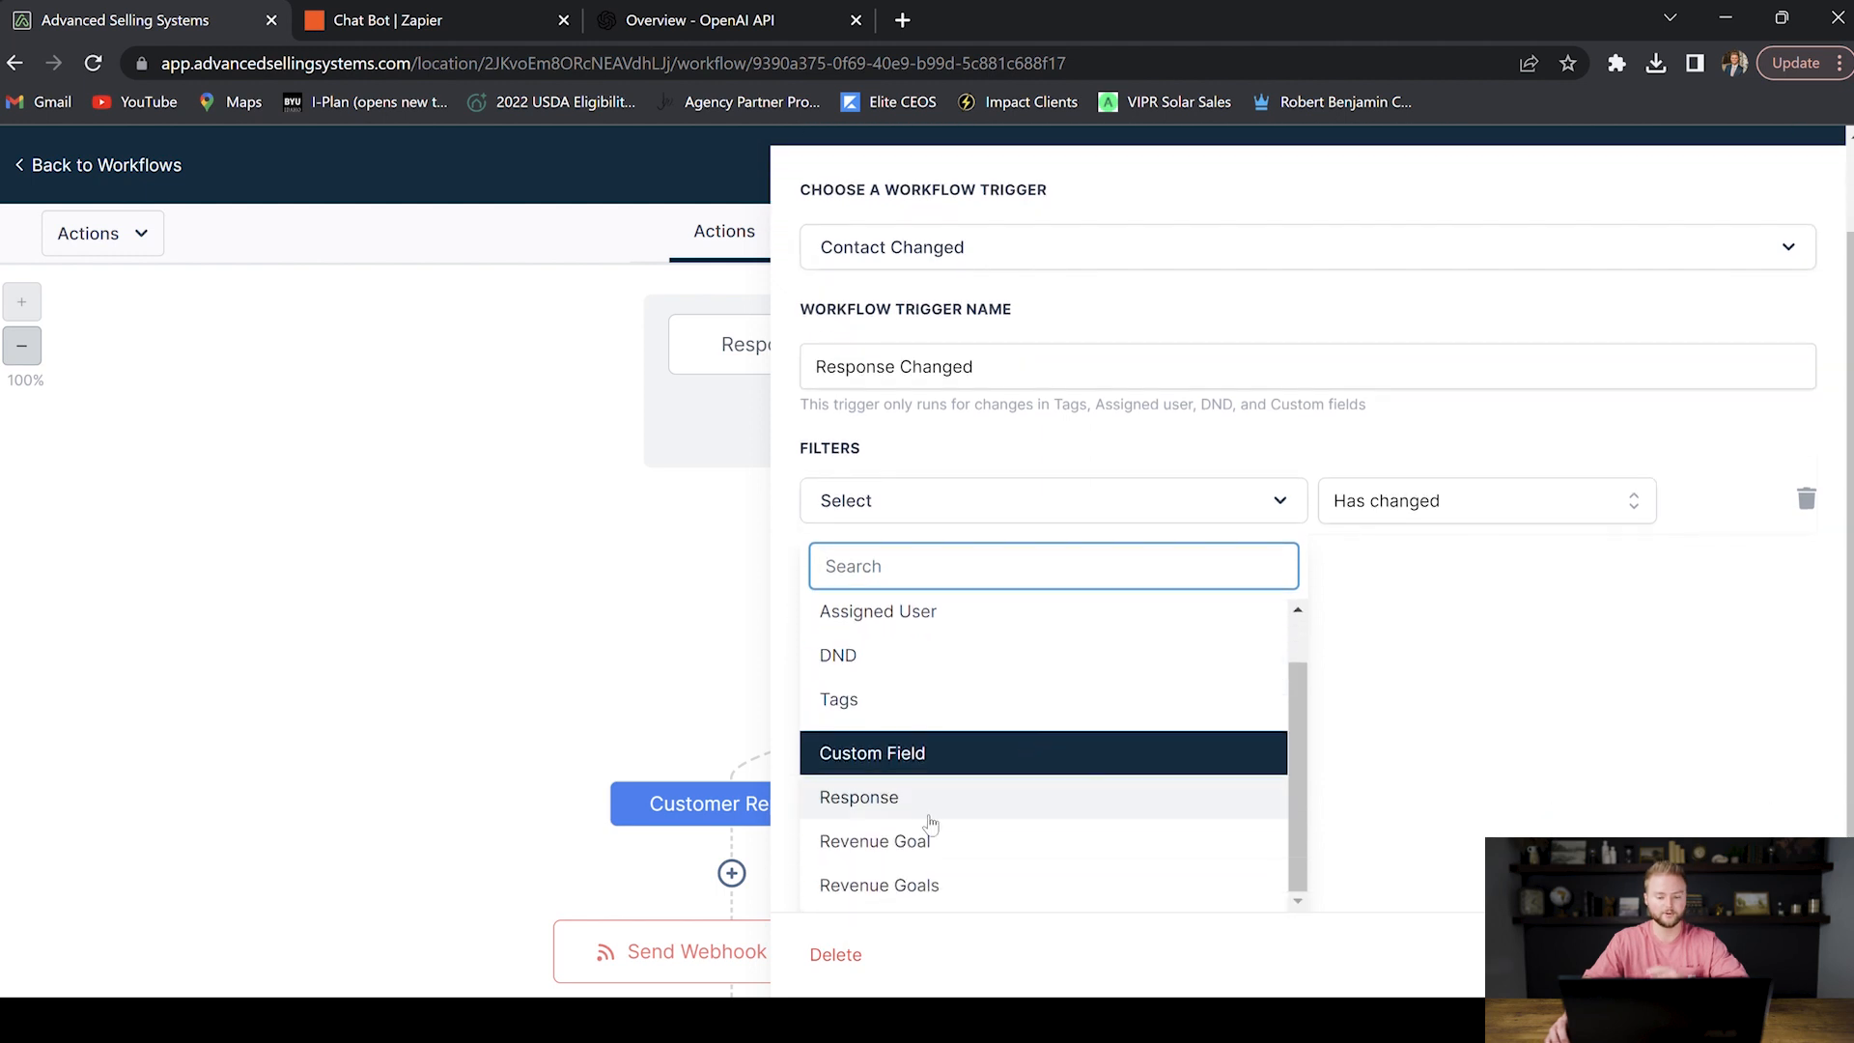
{"action": "left_click", "coordinate": [878, 809]}
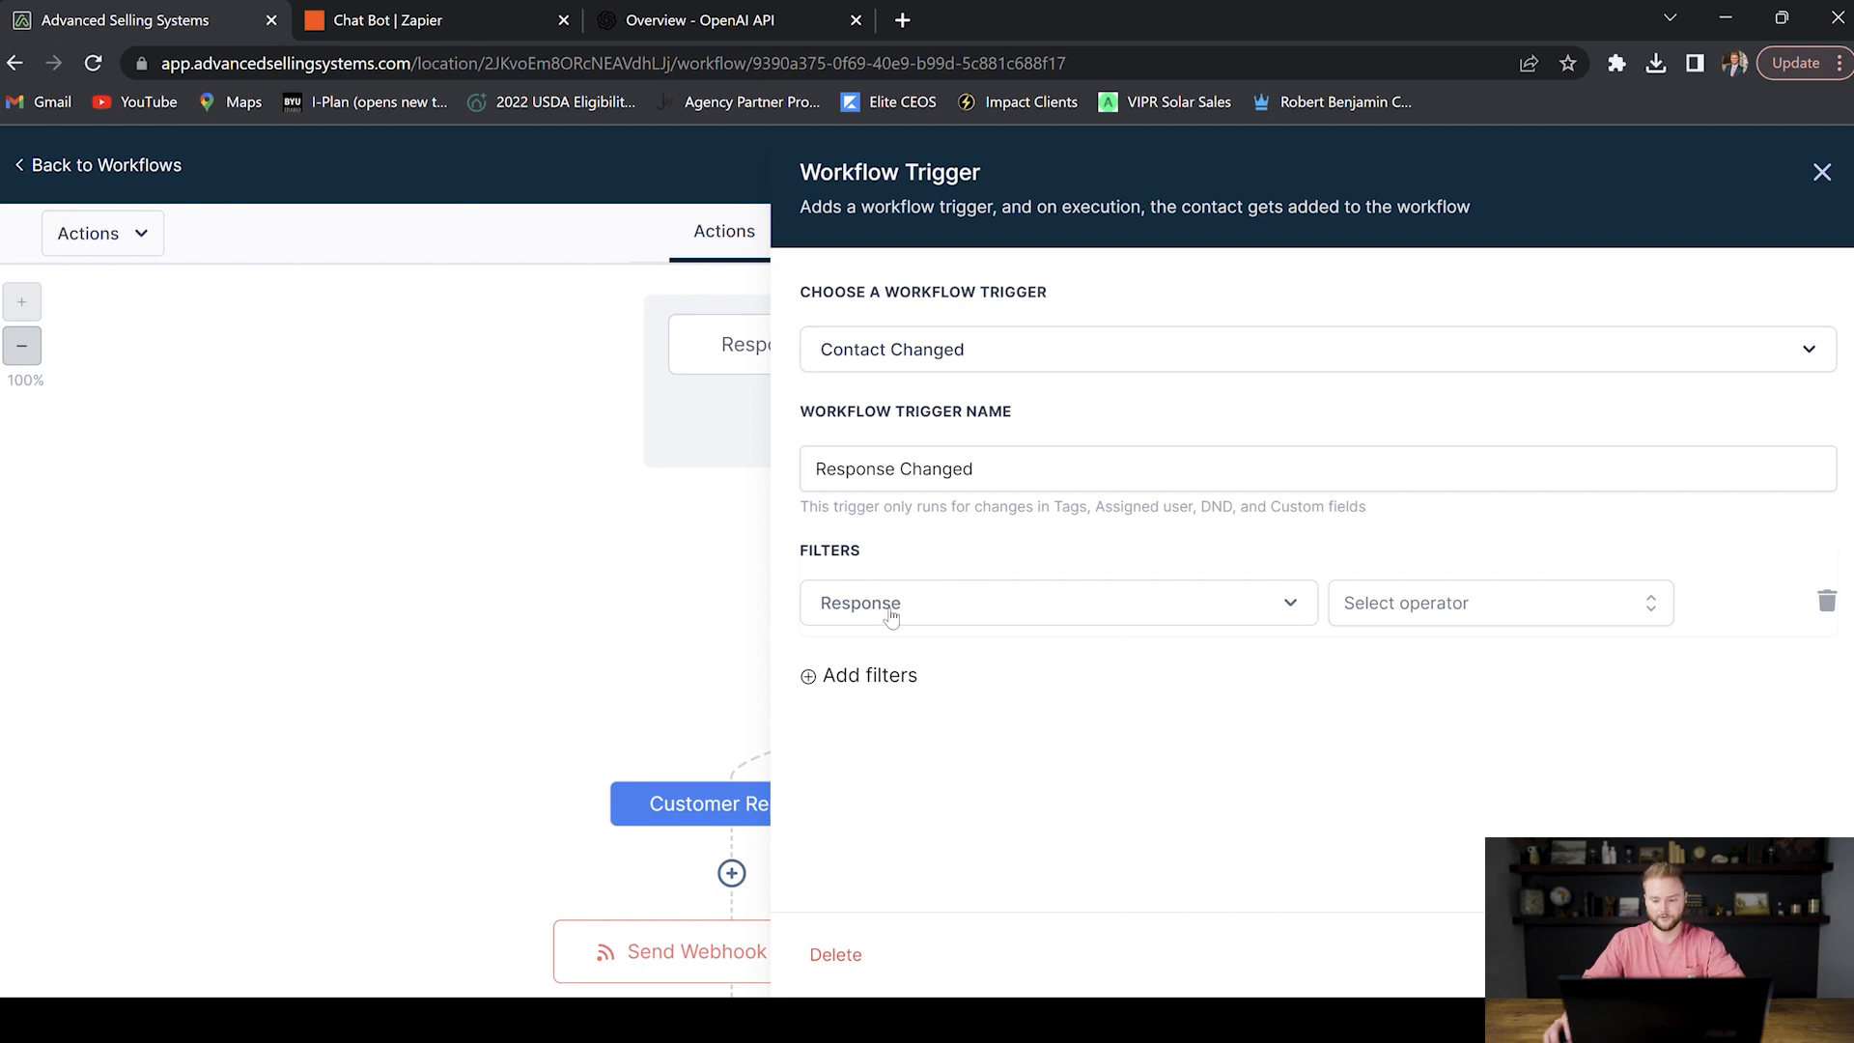
{"action": "left_click", "coordinate": [1430, 621]}
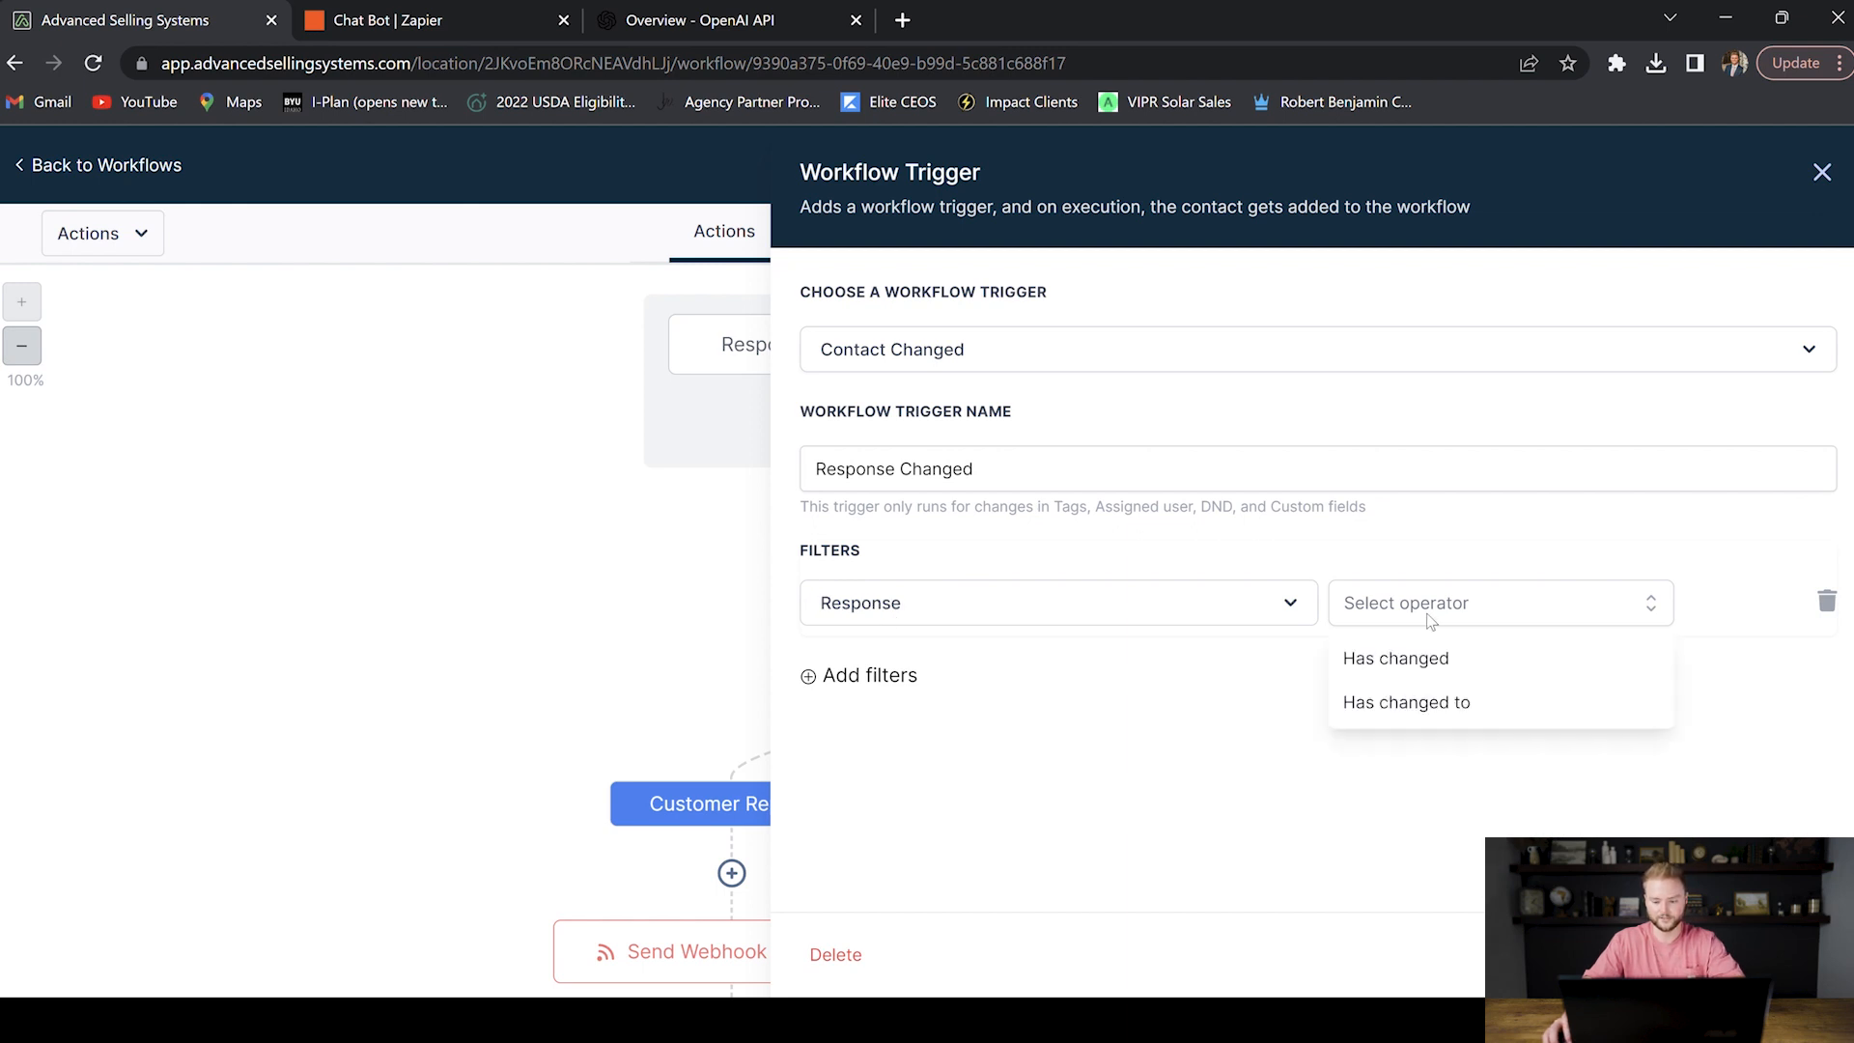
{"action": "left_click", "coordinate": [1431, 667]}
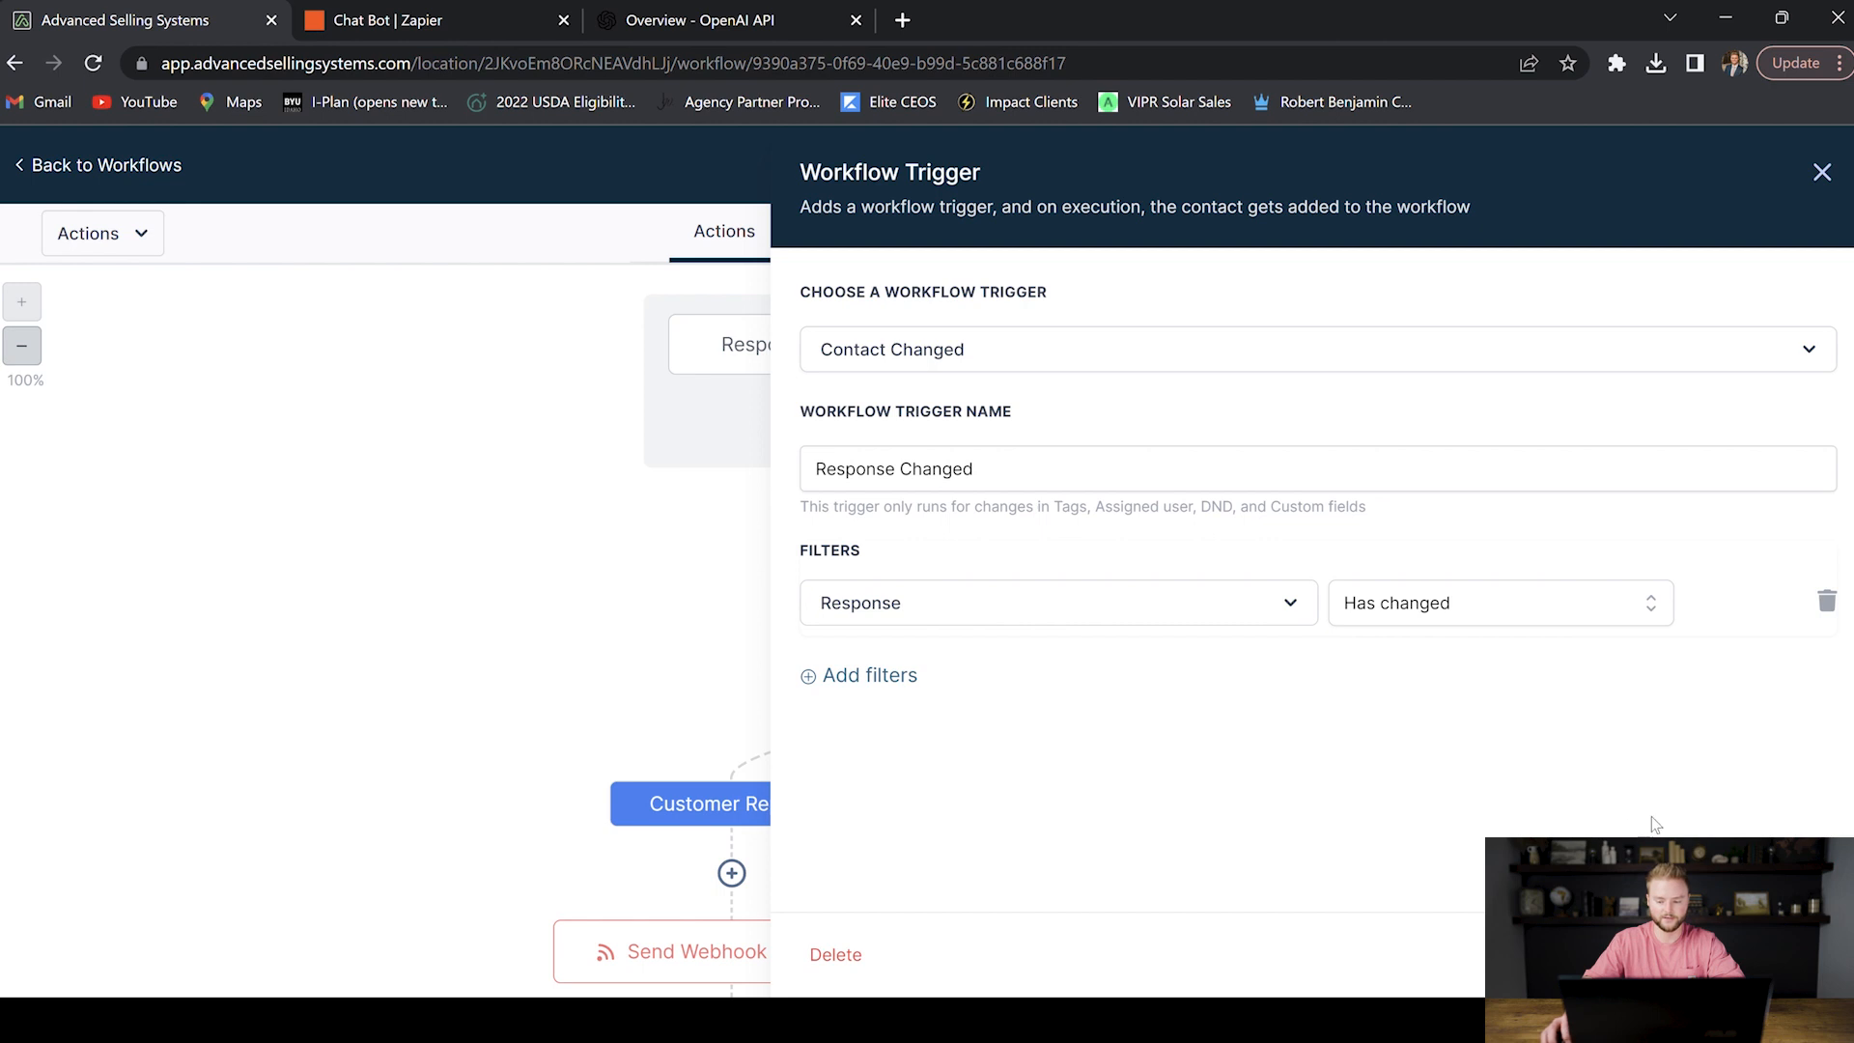
Step: Save the Response Changed trigger in the Chat GPT Bot 2 workflow
{"action": "left_click", "coordinate": [1765, 954]}
{"action": "scroll", "coordinate": [1276, 474], "scroll_direction": "down", "scroll_amount": 2}
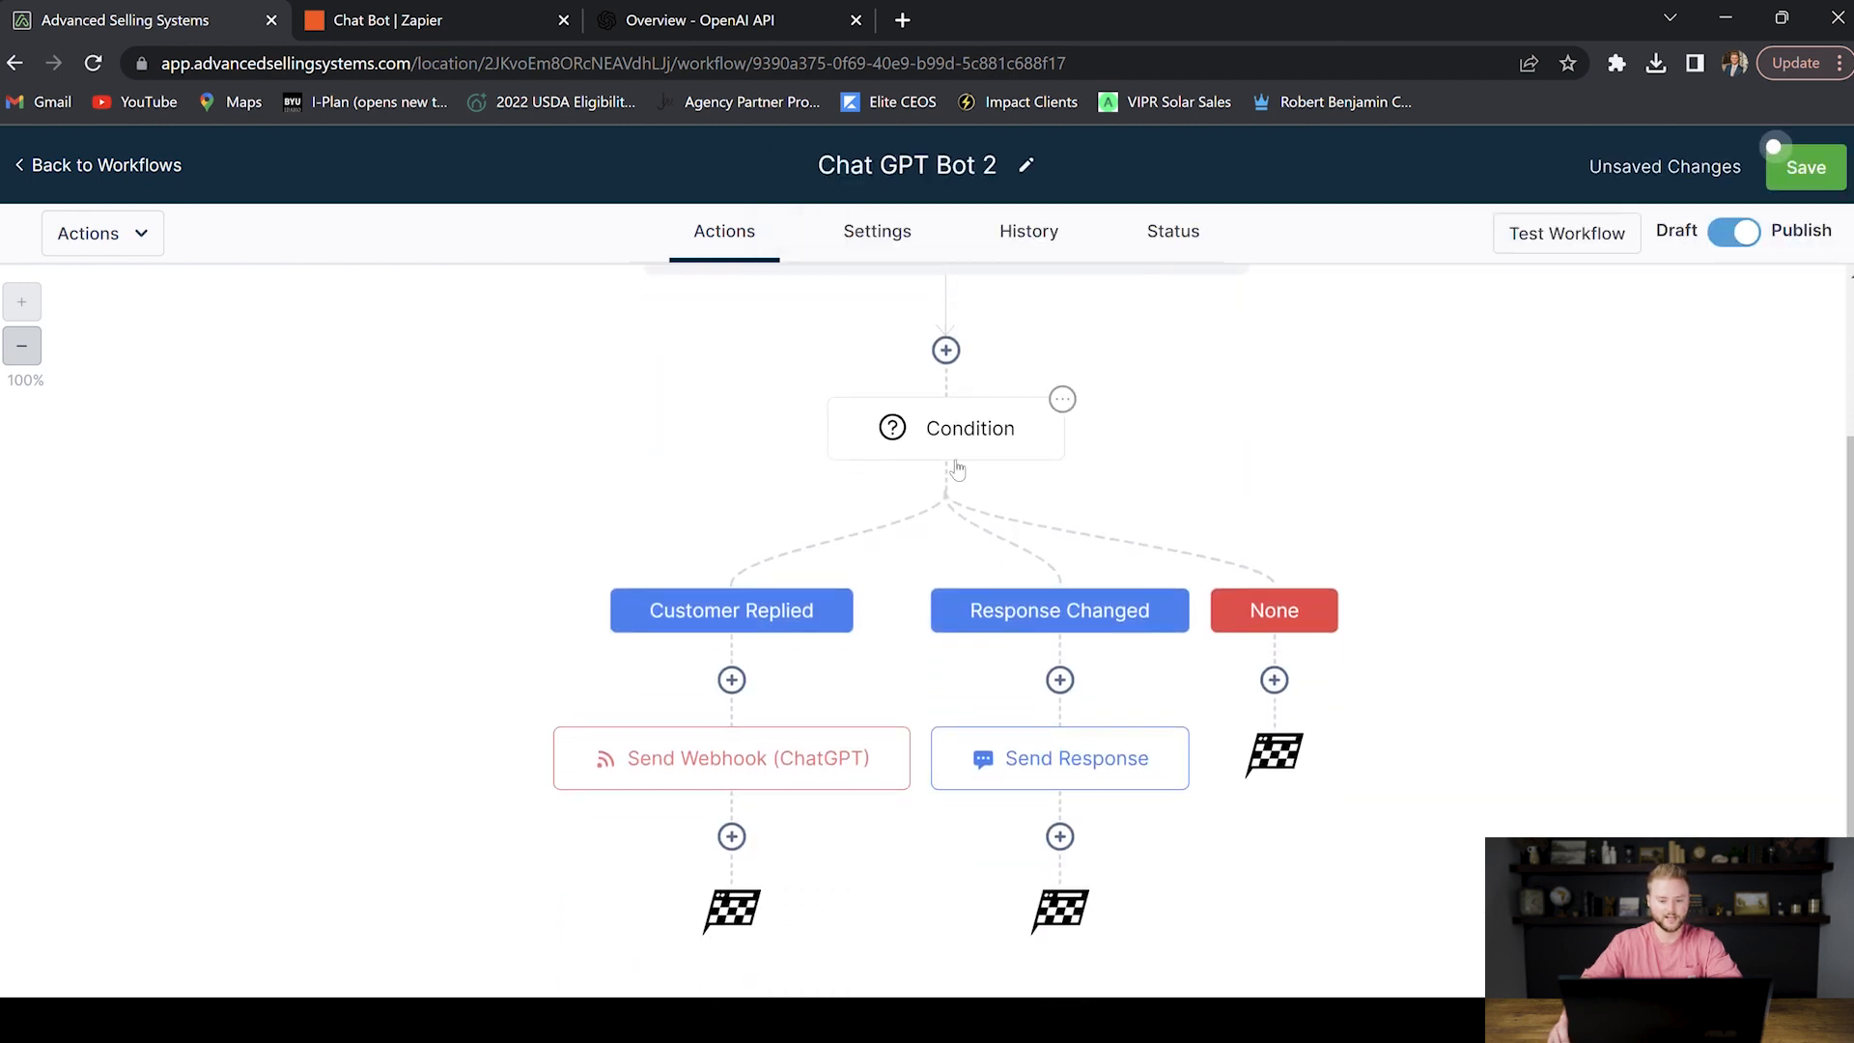
{"action": "left_click", "coordinate": [930, 446]}
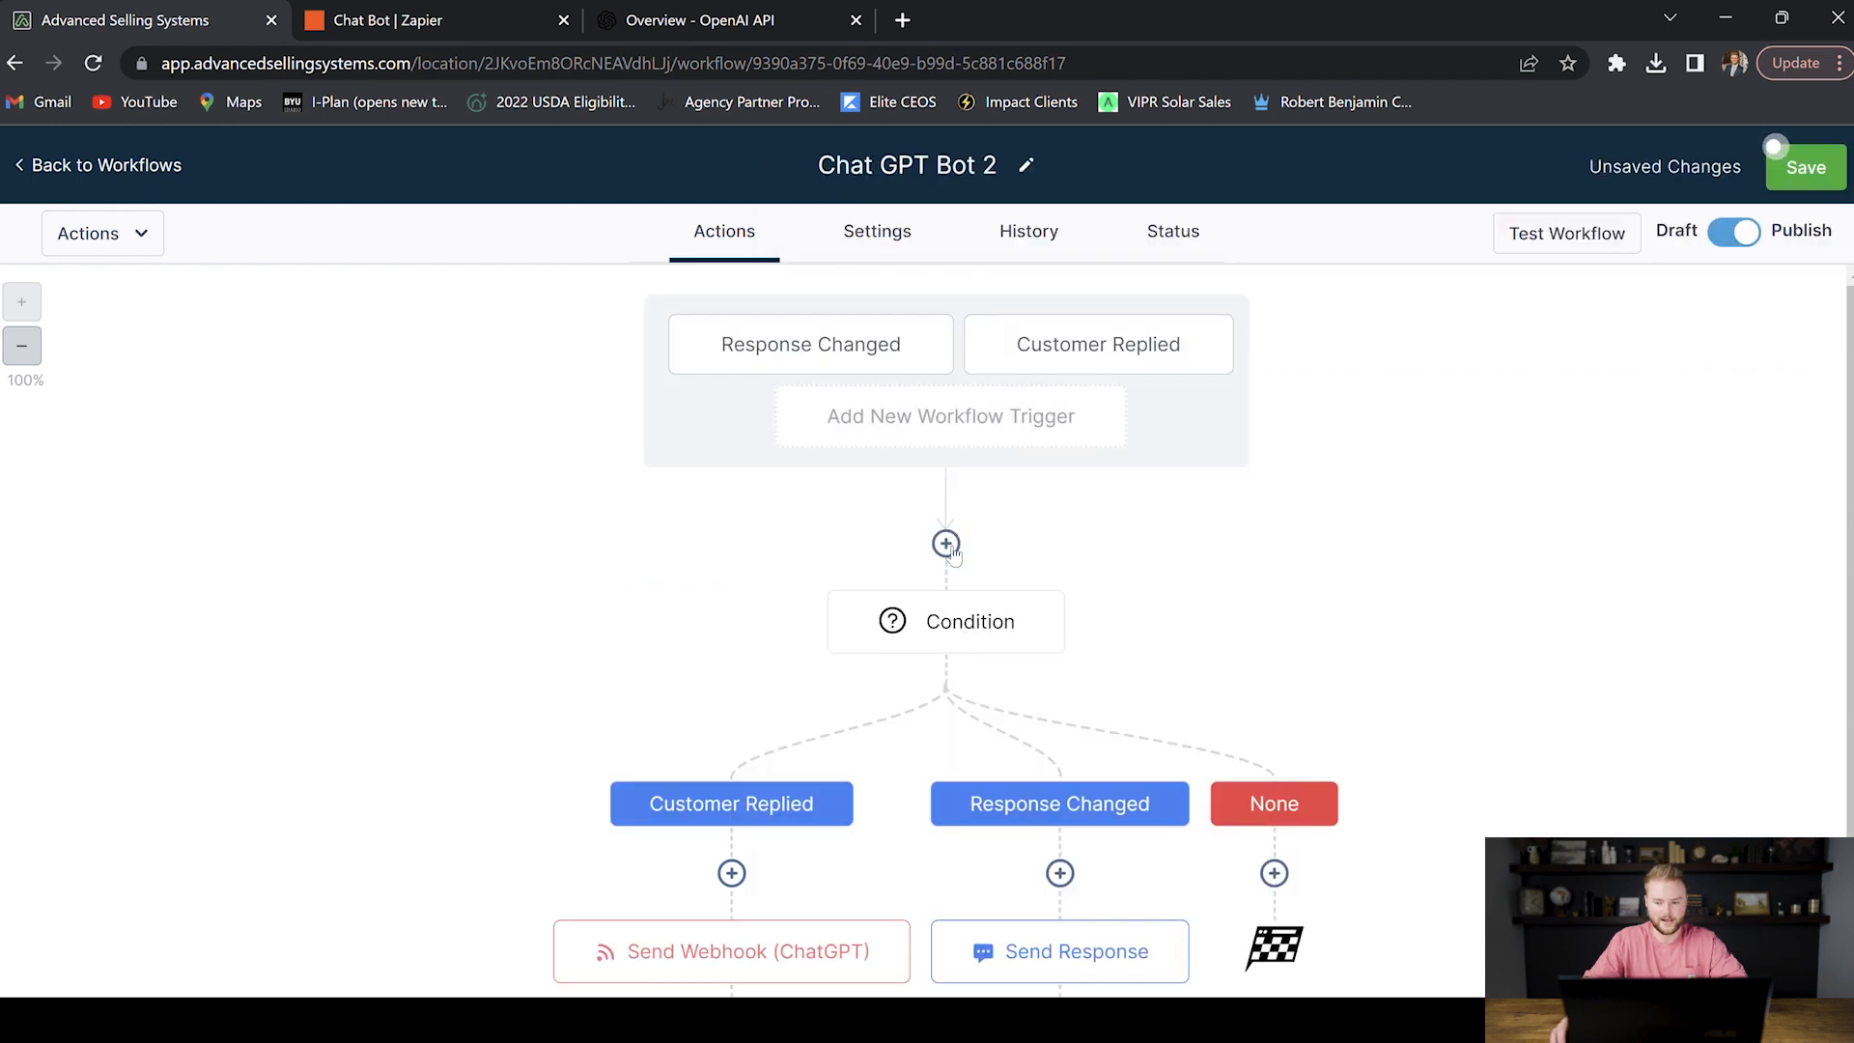
Step: Search the available actions for "if" at the step before the Condition, and close the action list
{"action": "left_click", "coordinate": [947, 546]}
{"action": "type", "text": "if"}
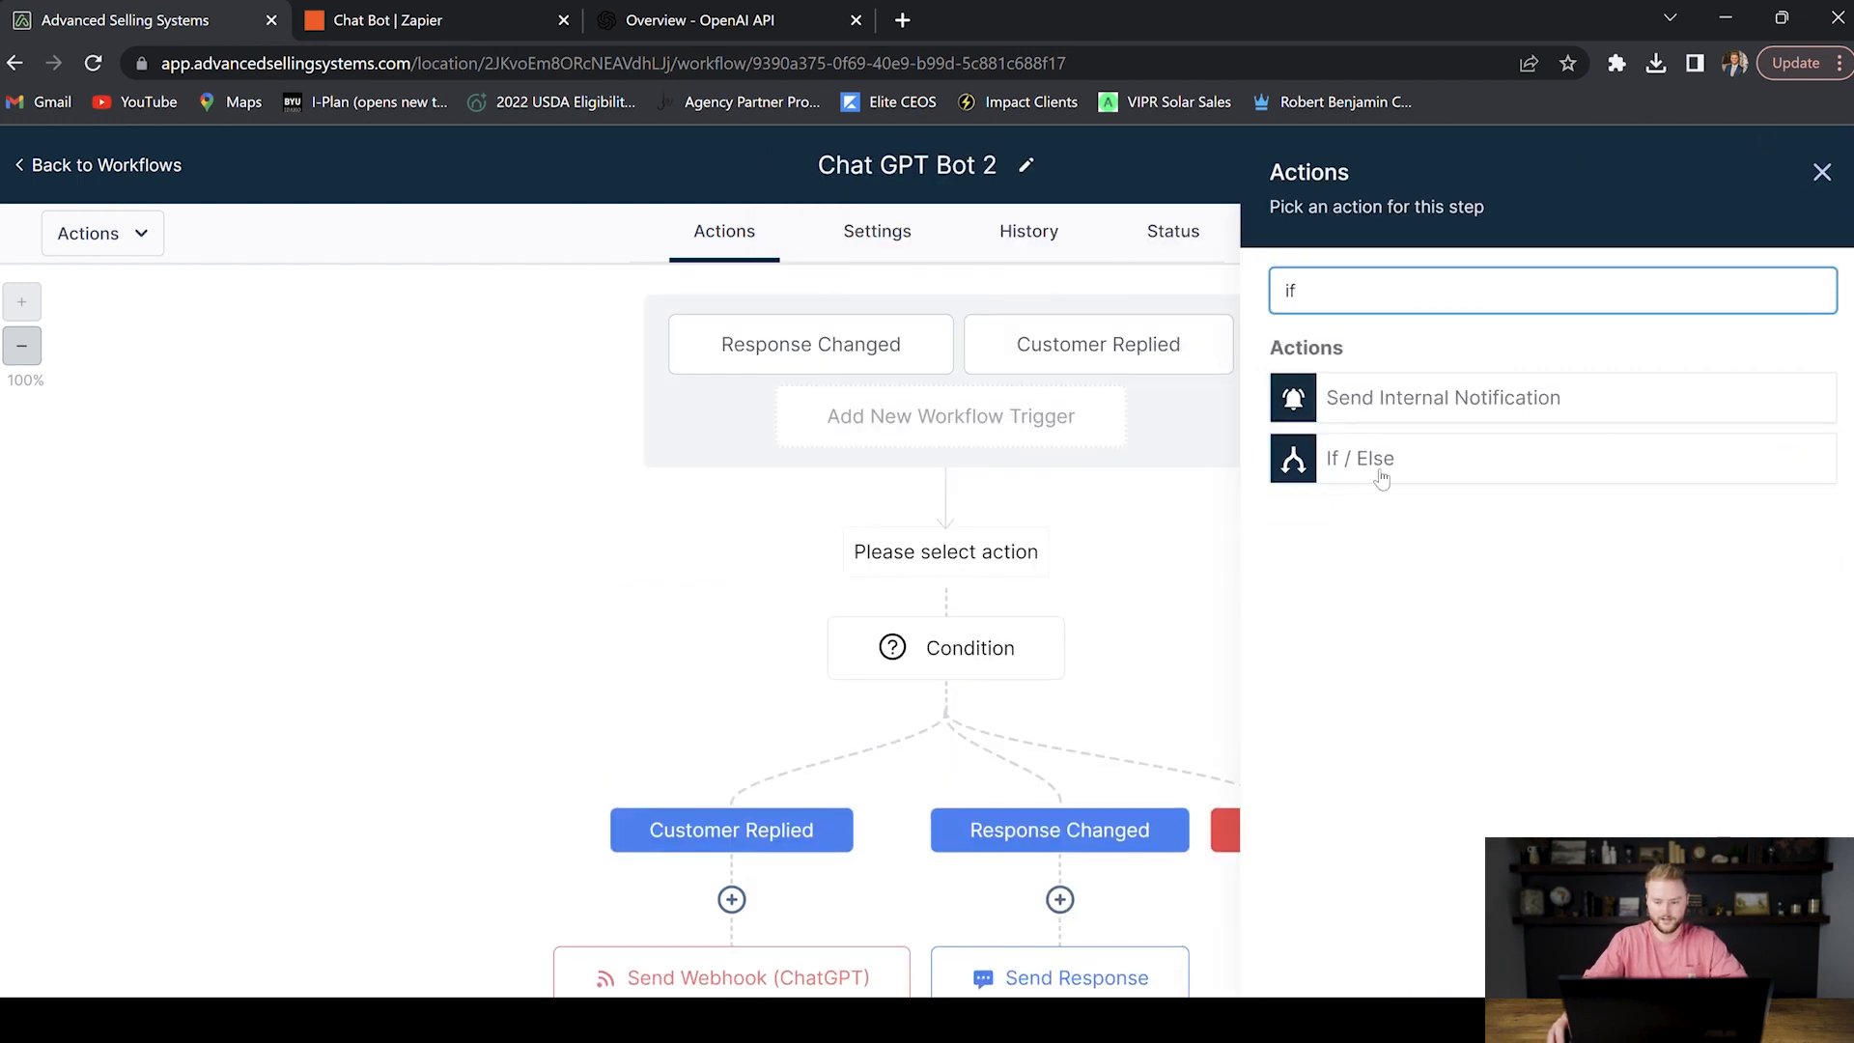
{"action": "left_click", "coordinate": [1821, 172]}
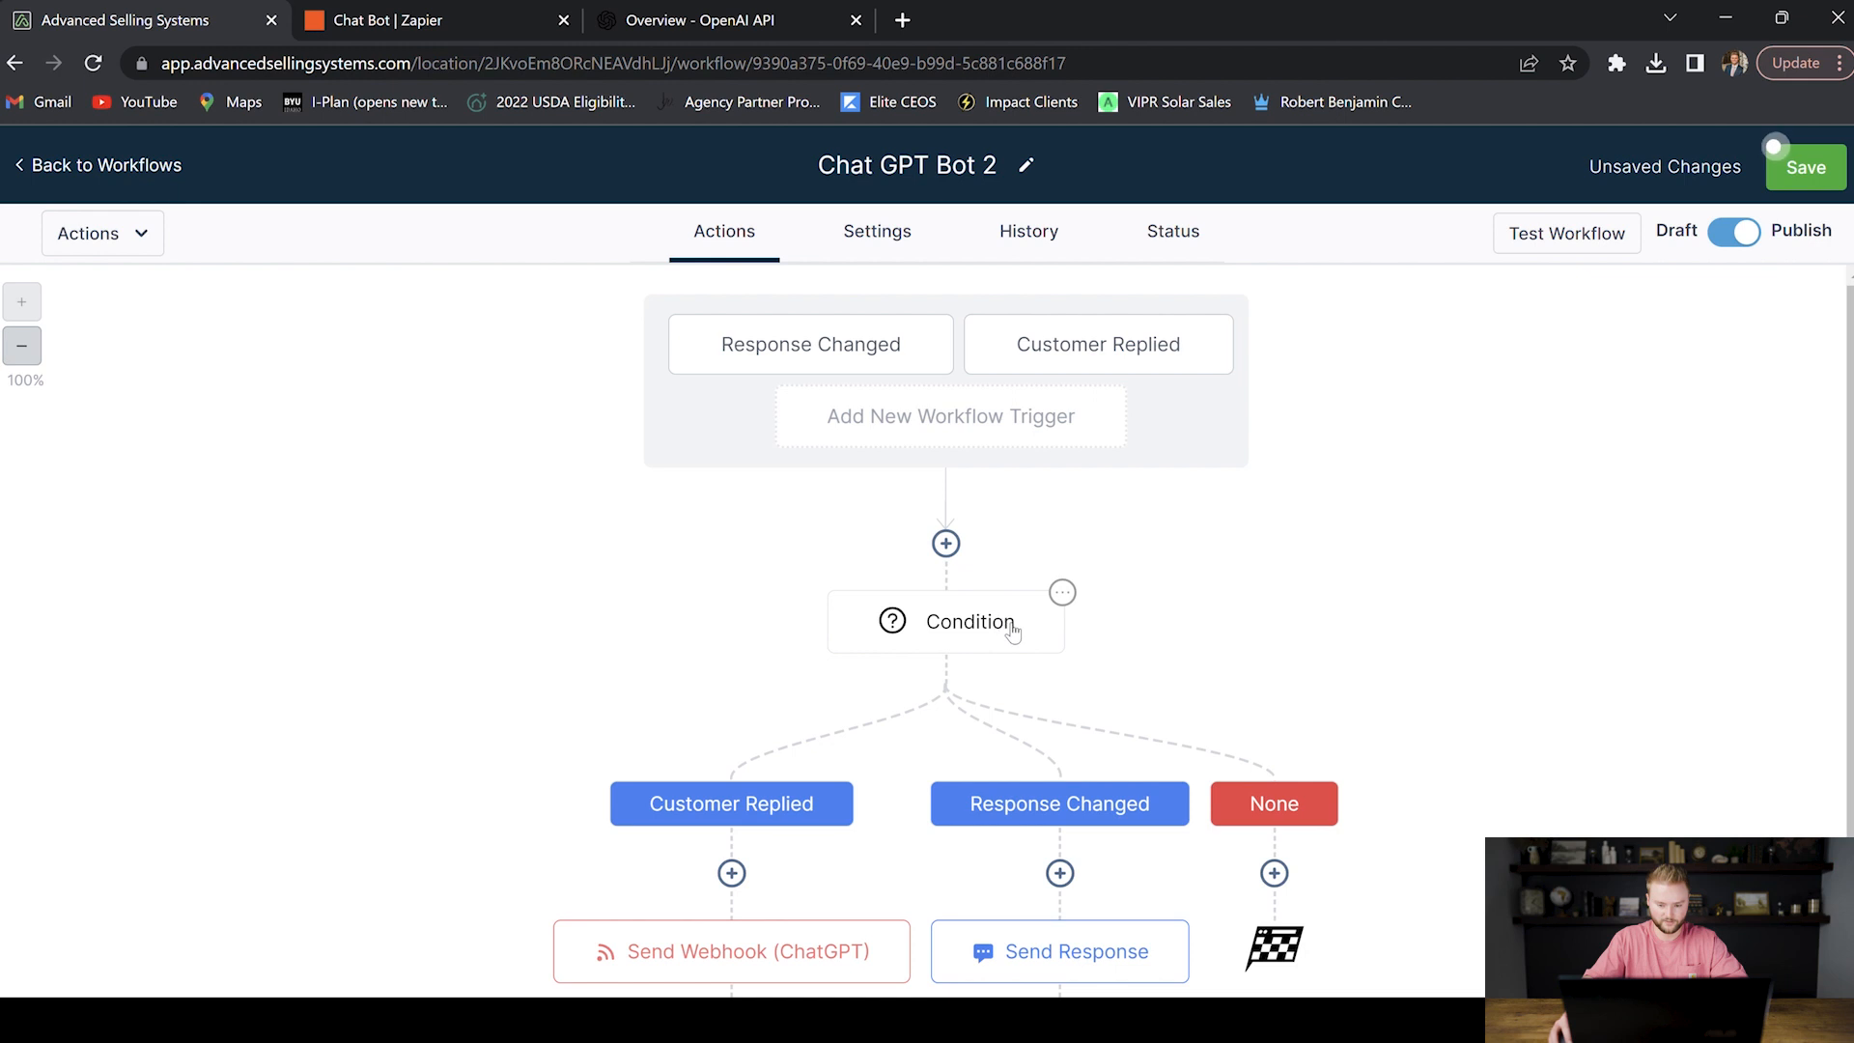
Step: Open the Condition action and examine the segments of its Customer Replied and Response Changed branches
{"action": "scroll", "coordinate": [1005, 624], "scroll_direction": "down", "scroll_amount": 2}
{"action": "left_click", "coordinate": [993, 512]}
{"action": "scroll", "coordinate": [968, 628], "scroll_direction": "down", "scroll_amount": 2}
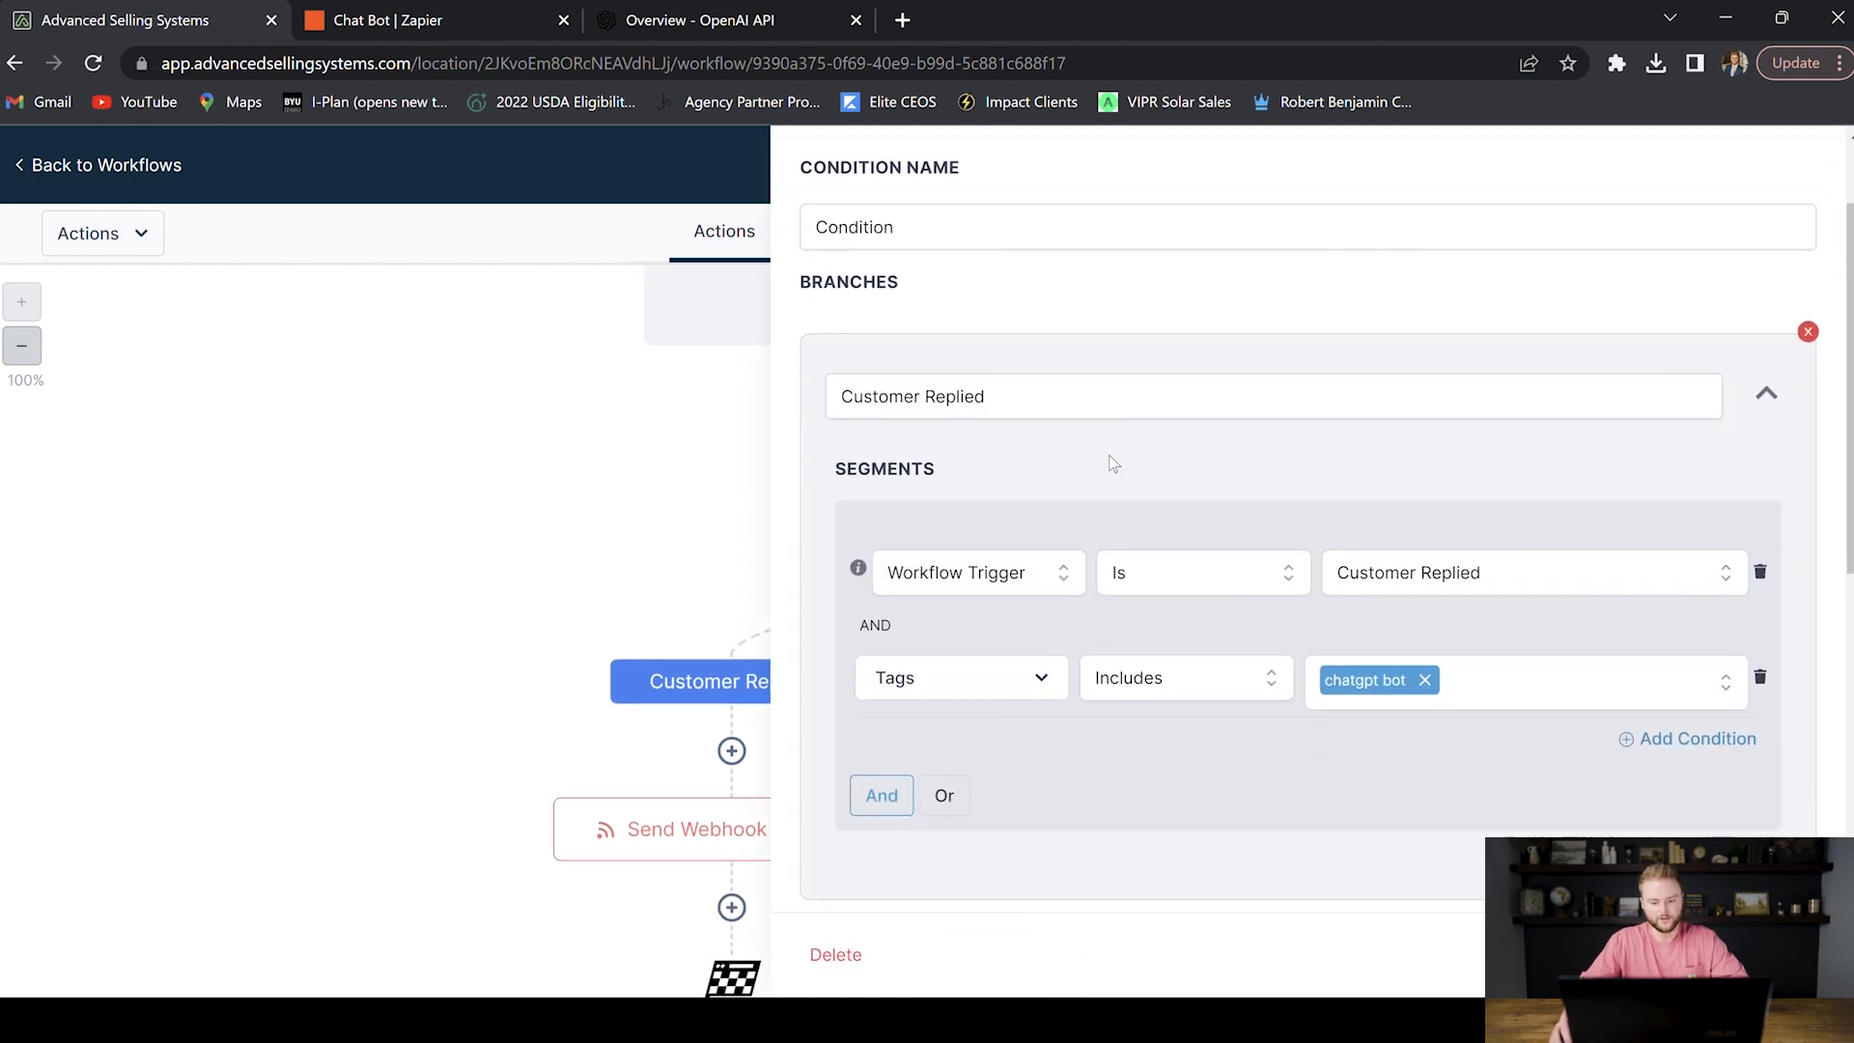
{"action": "scroll", "coordinate": [1099, 444], "scroll_direction": "down", "scroll_amount": 5}
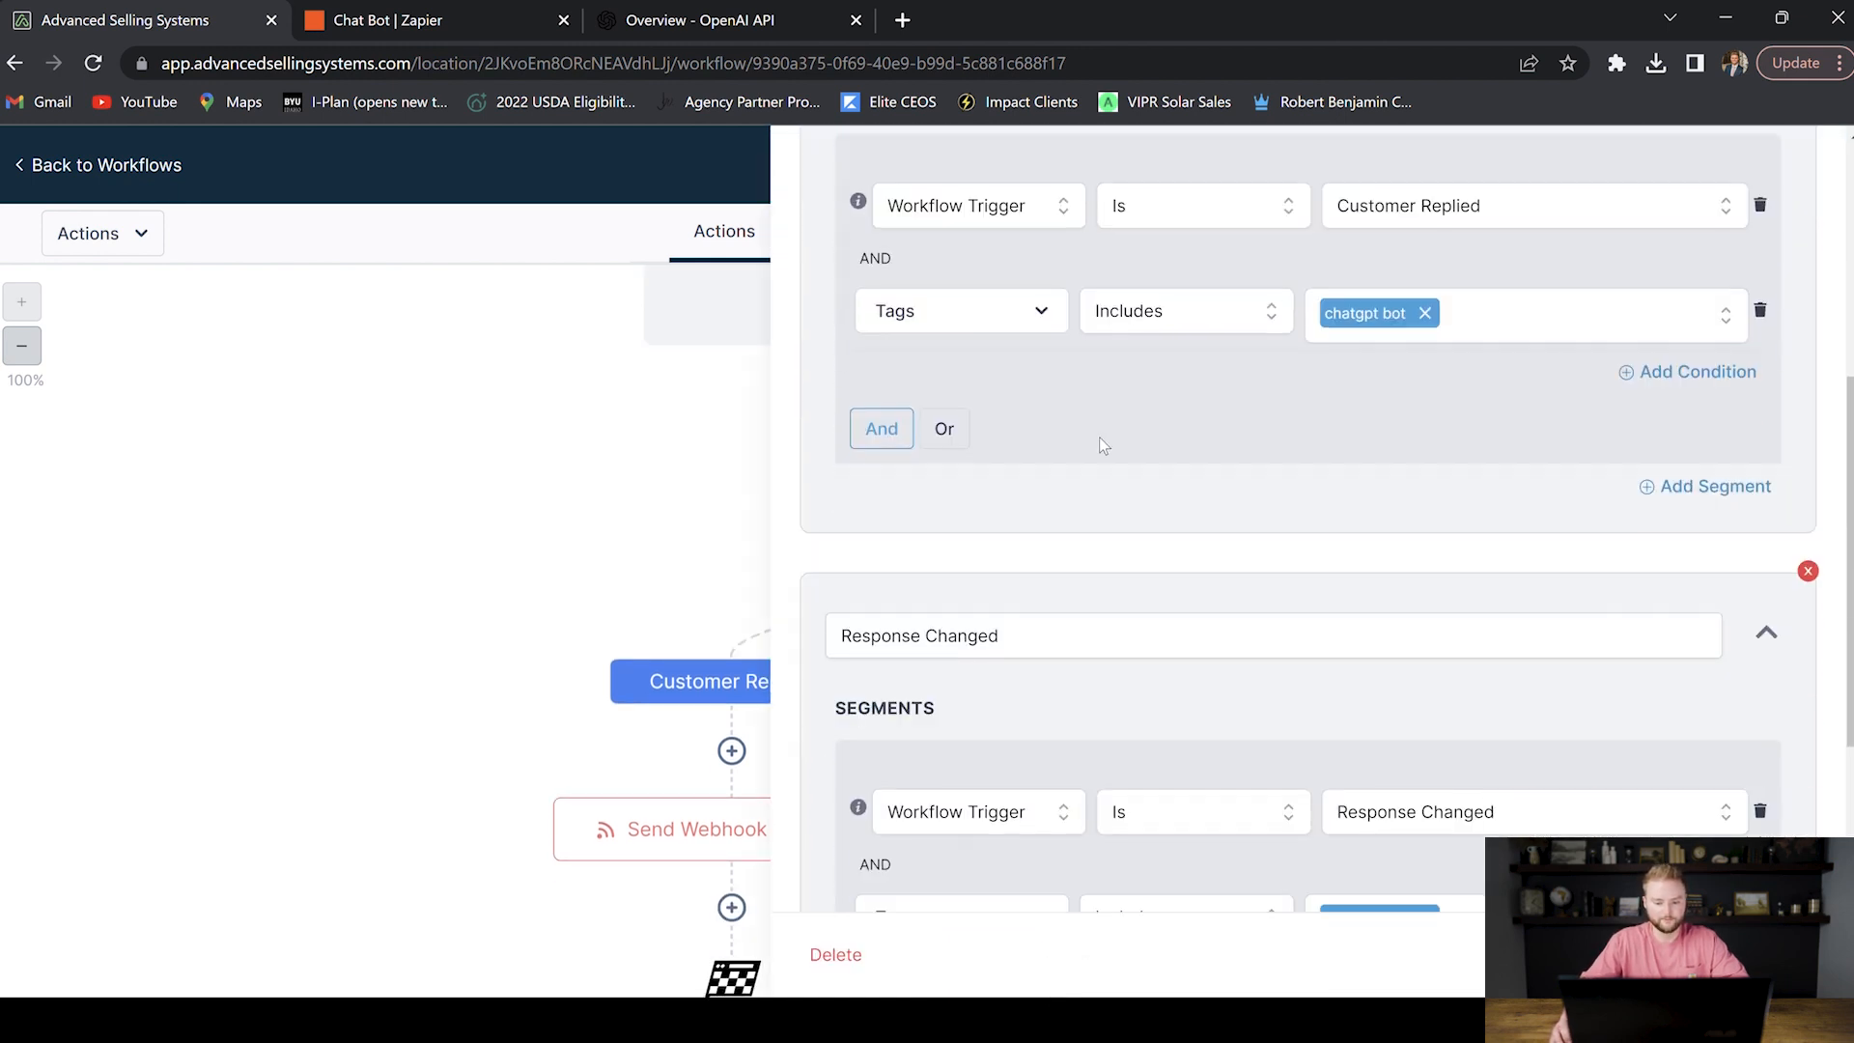
{"action": "scroll", "coordinate": [1010, 537], "scroll_direction": "up", "scroll_amount": 4}
{"action": "scroll", "coordinate": [953, 422], "scroll_direction": "up", "scroll_amount": 2}
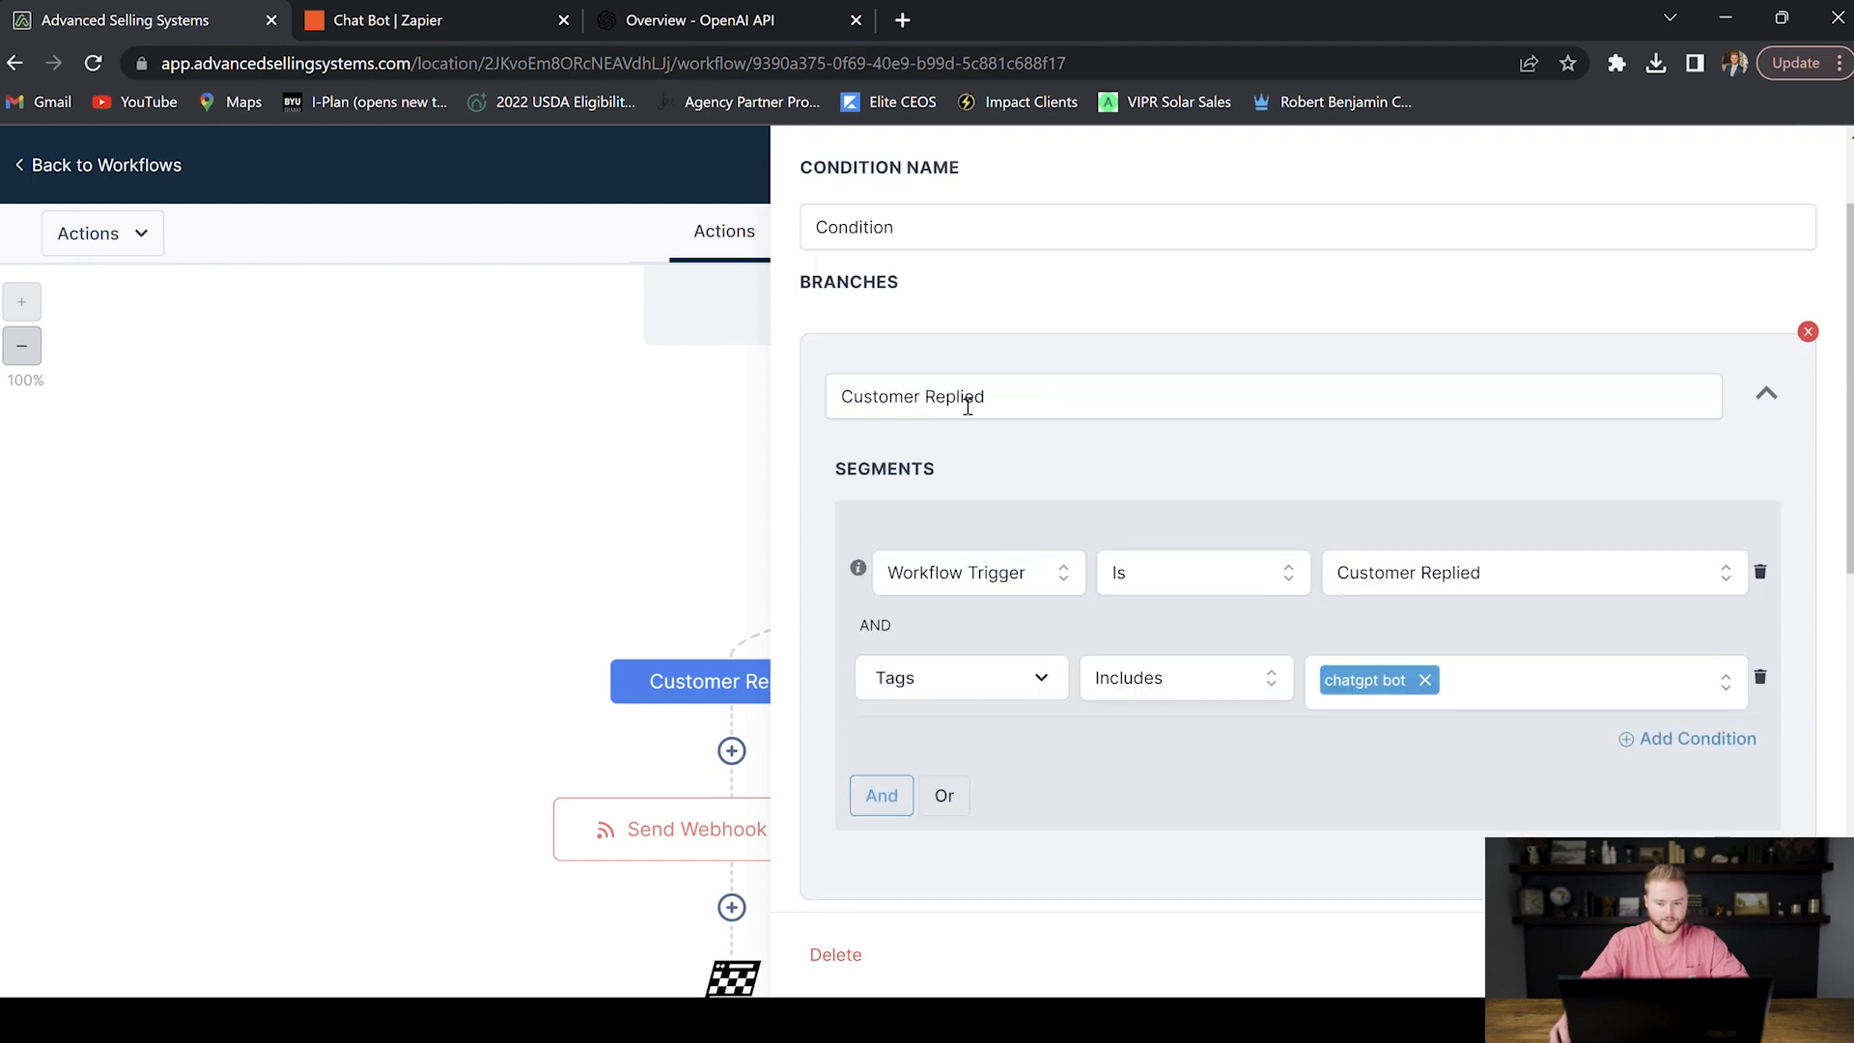
{"action": "scroll", "coordinate": [1117, 393], "scroll_direction": "down", "scroll_amount": 1}
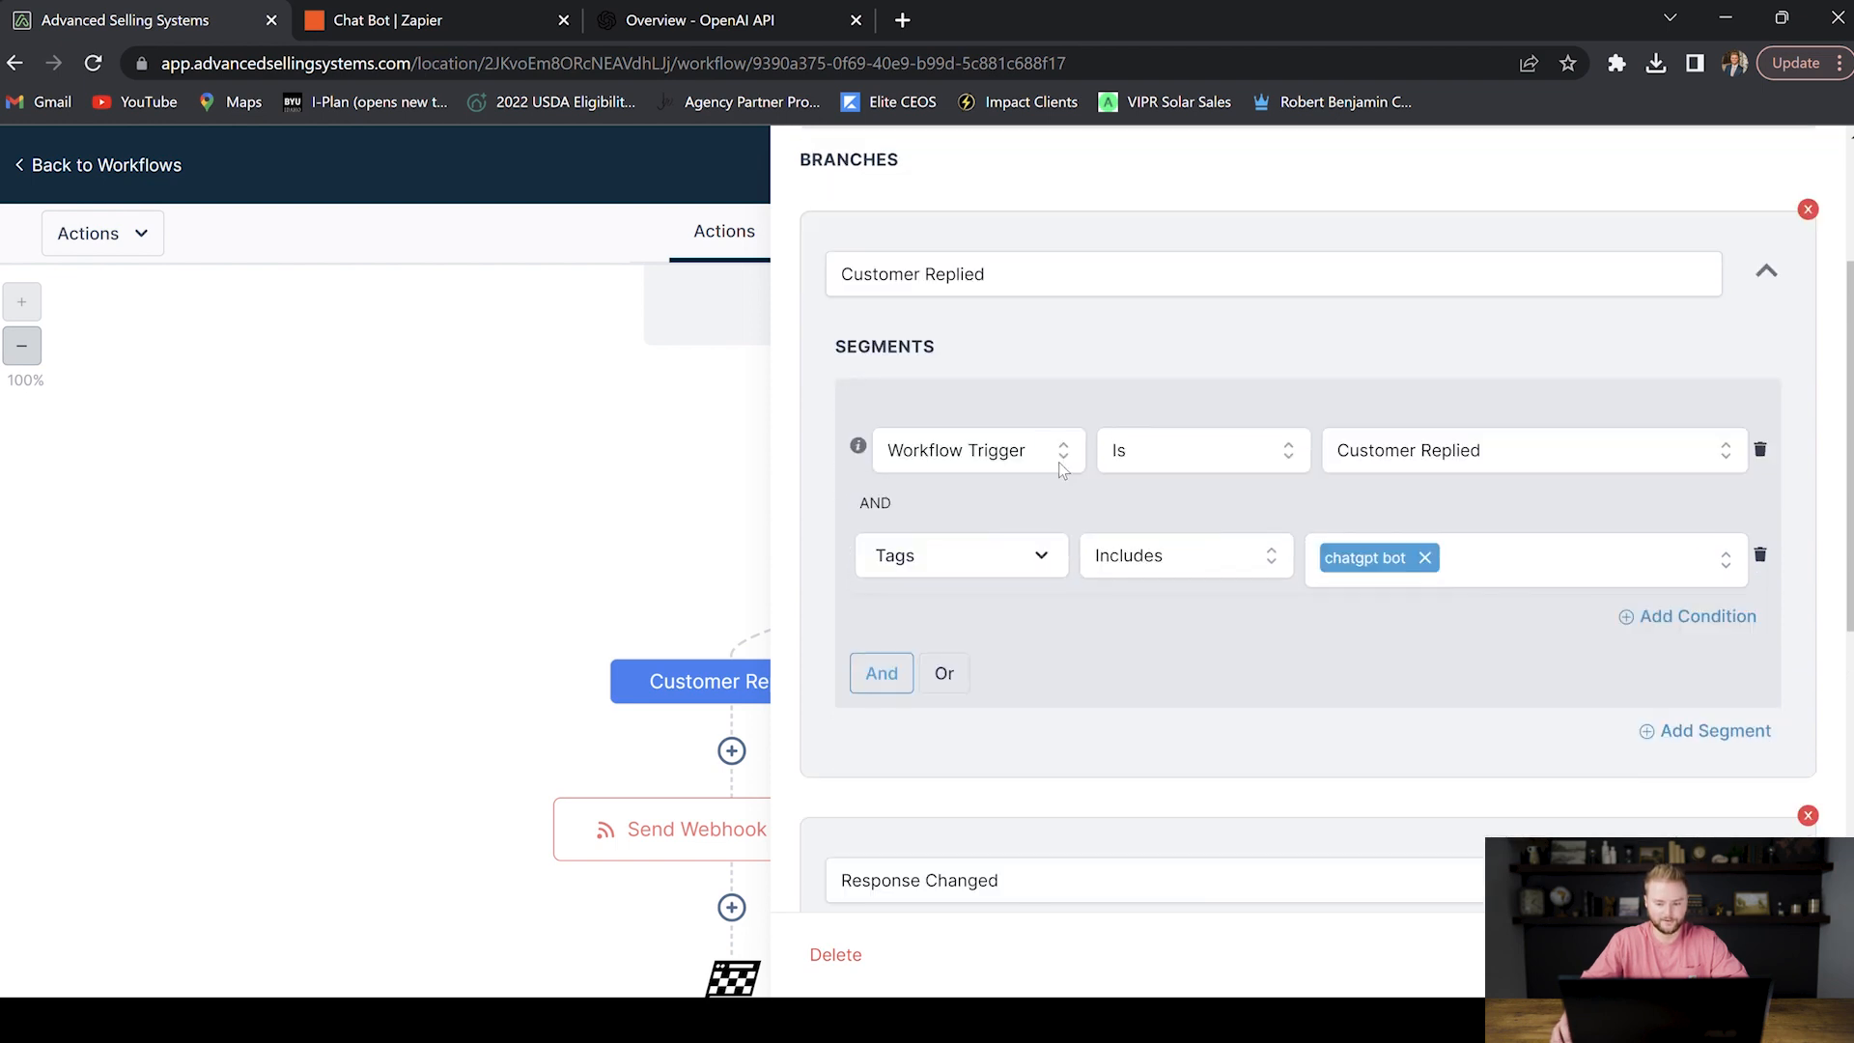
Step: Set the Customer Replied branch's first condition to Workflow Trigger Is Customer Replied
{"action": "left_click", "coordinate": [951, 456]}
{"action": "scroll", "coordinate": [926, 560], "scroll_direction": "down", "scroll_amount": 2}
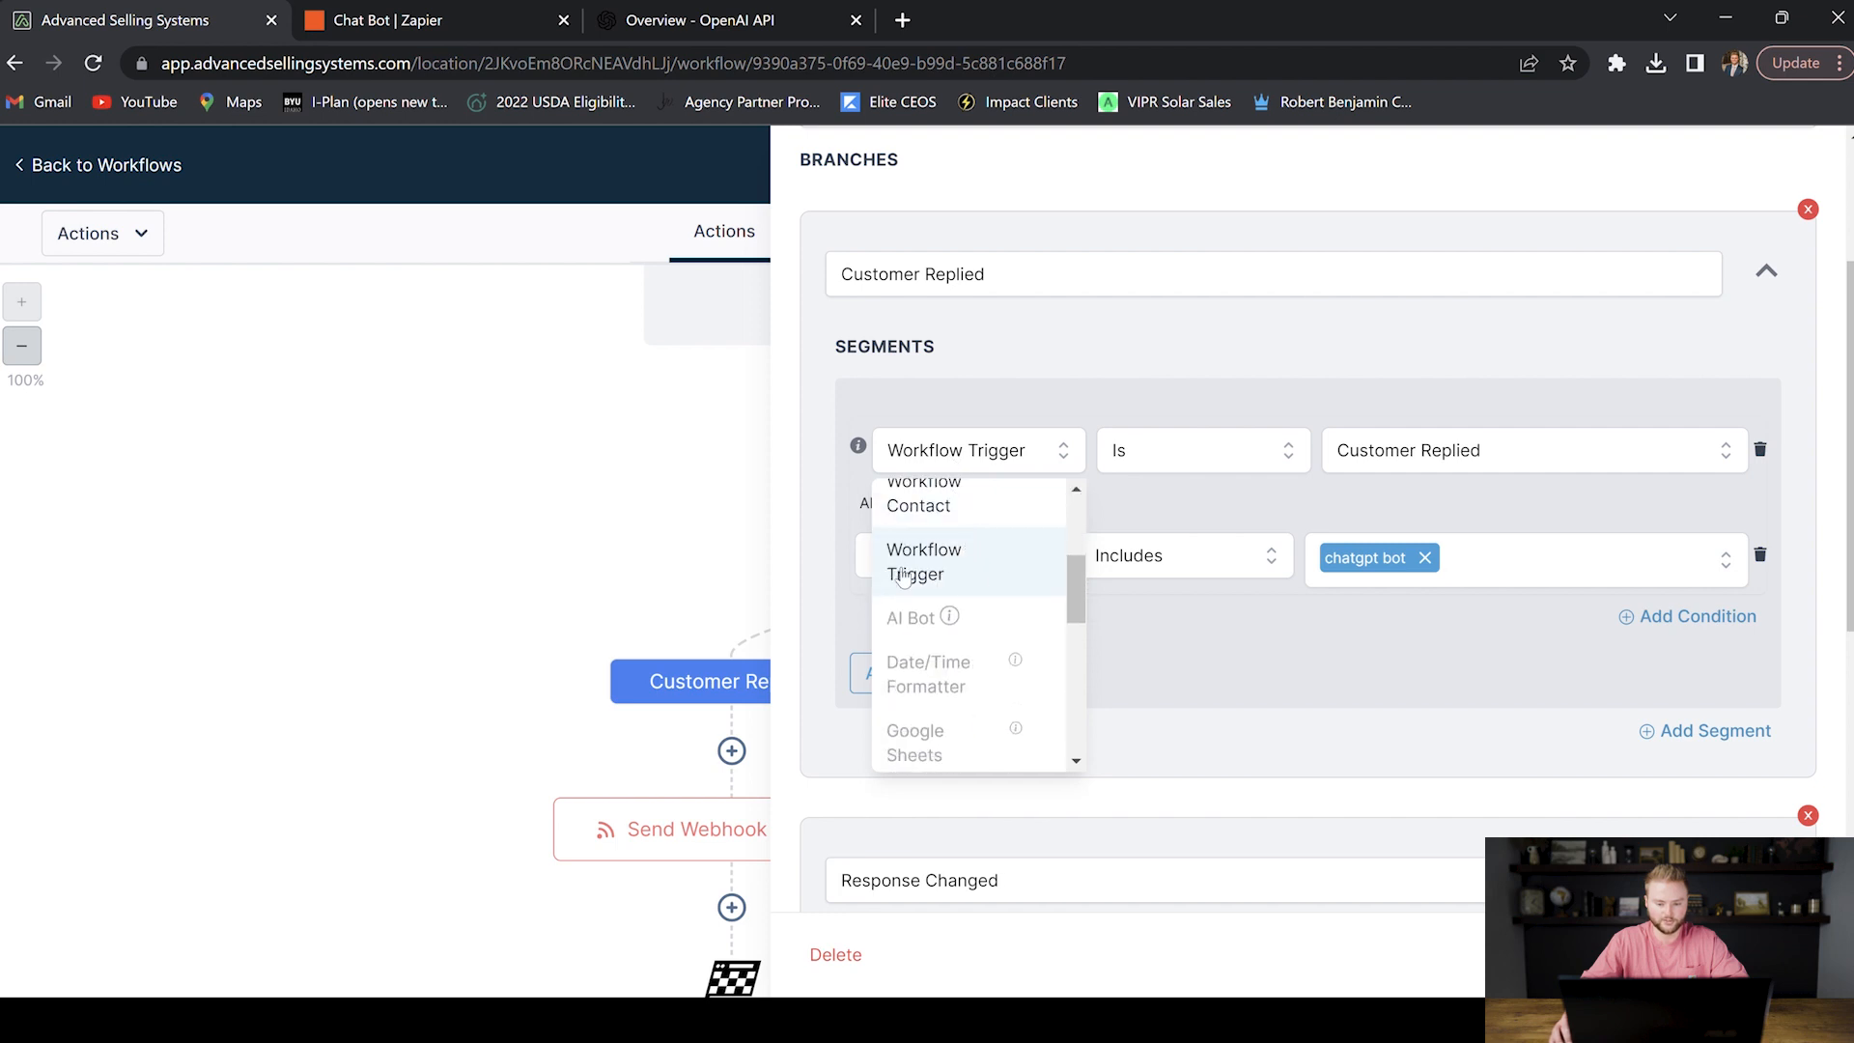
{"action": "left_click", "coordinate": [932, 572]}
{"action": "left_click", "coordinate": [1166, 459]}
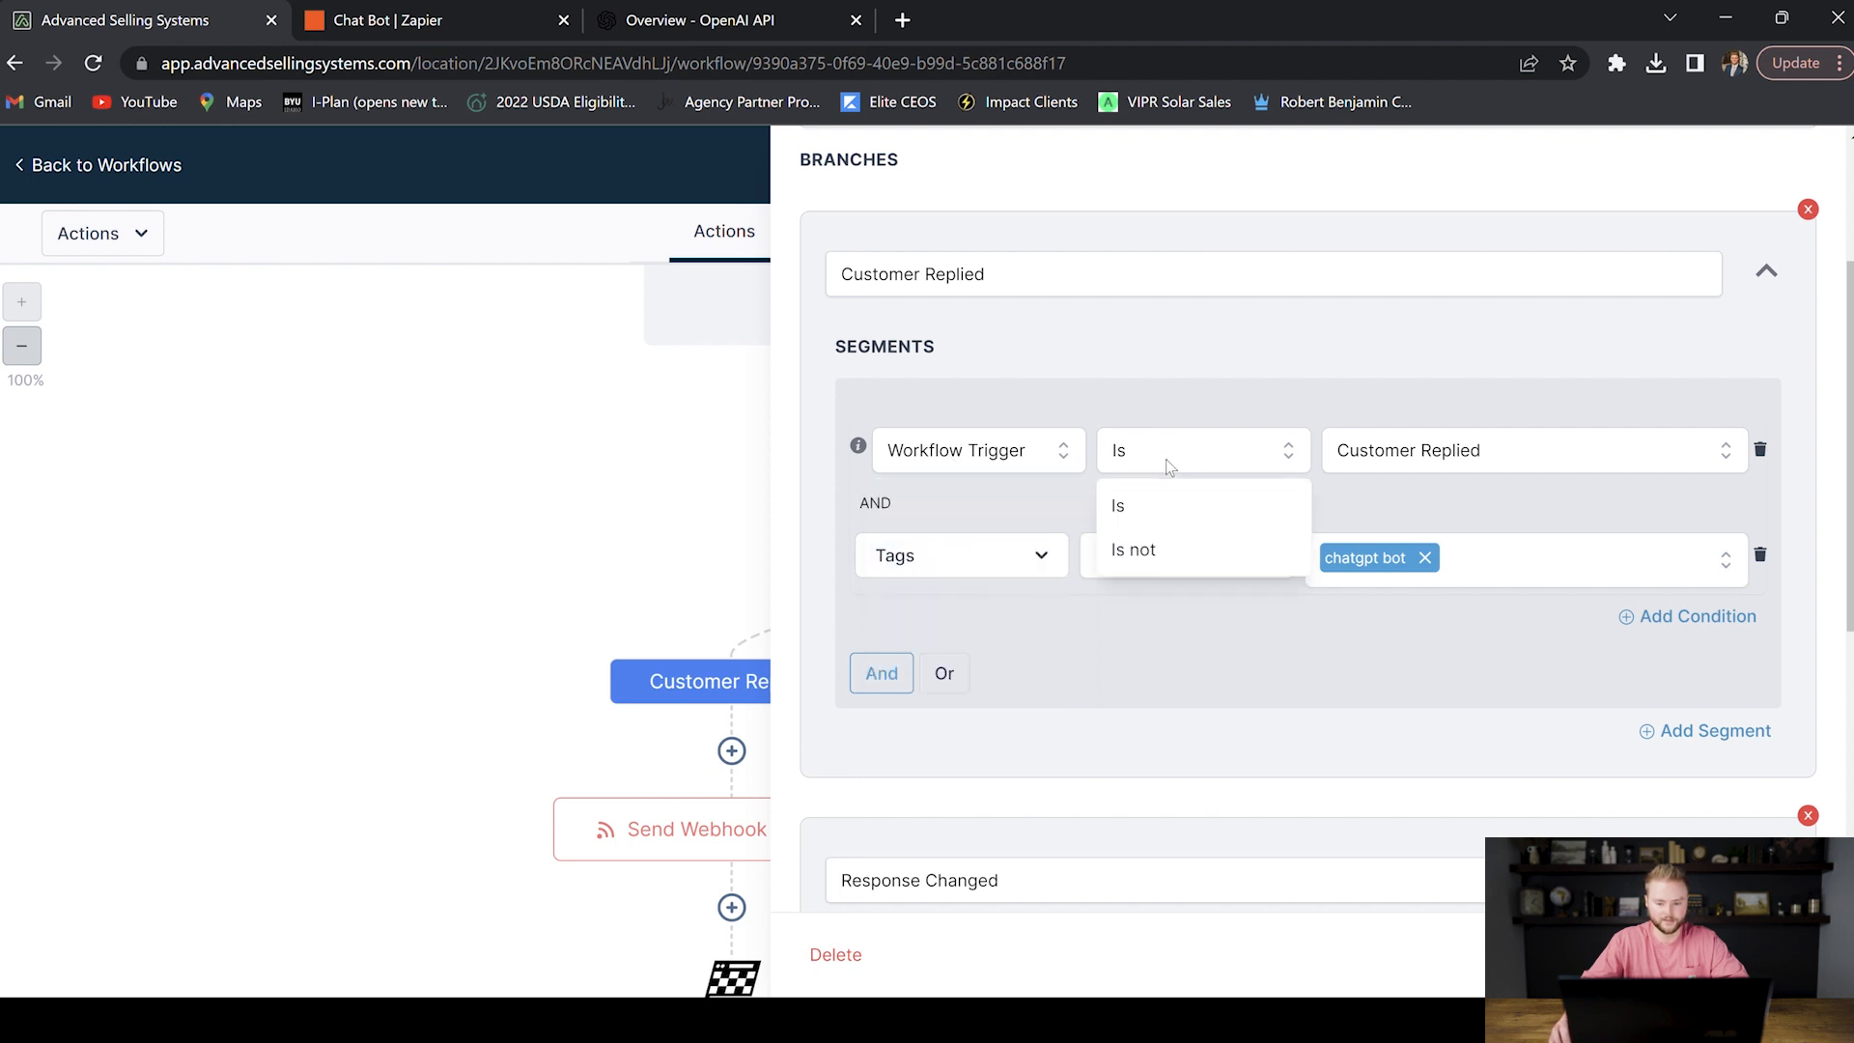
{"action": "left_click", "coordinate": [1136, 506]}
{"action": "left_click", "coordinate": [1535, 452]}
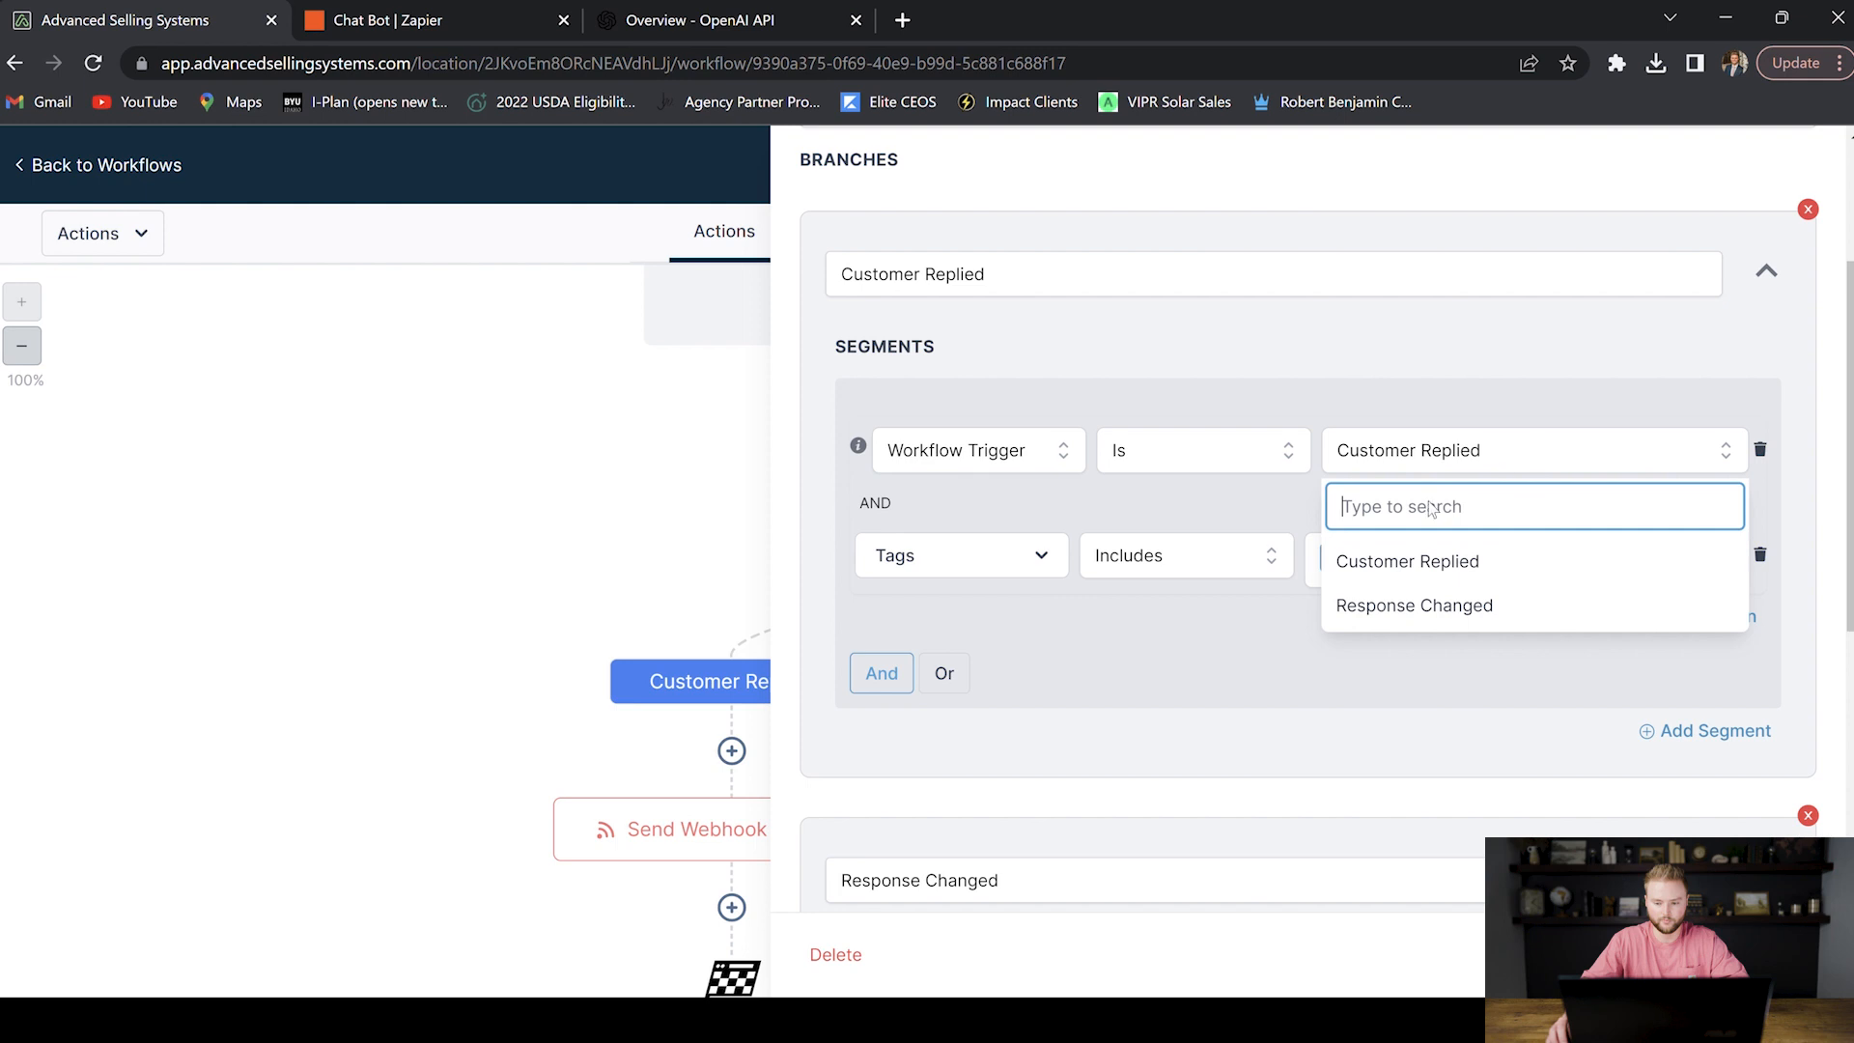
{"action": "left_click", "coordinate": [1377, 364]}
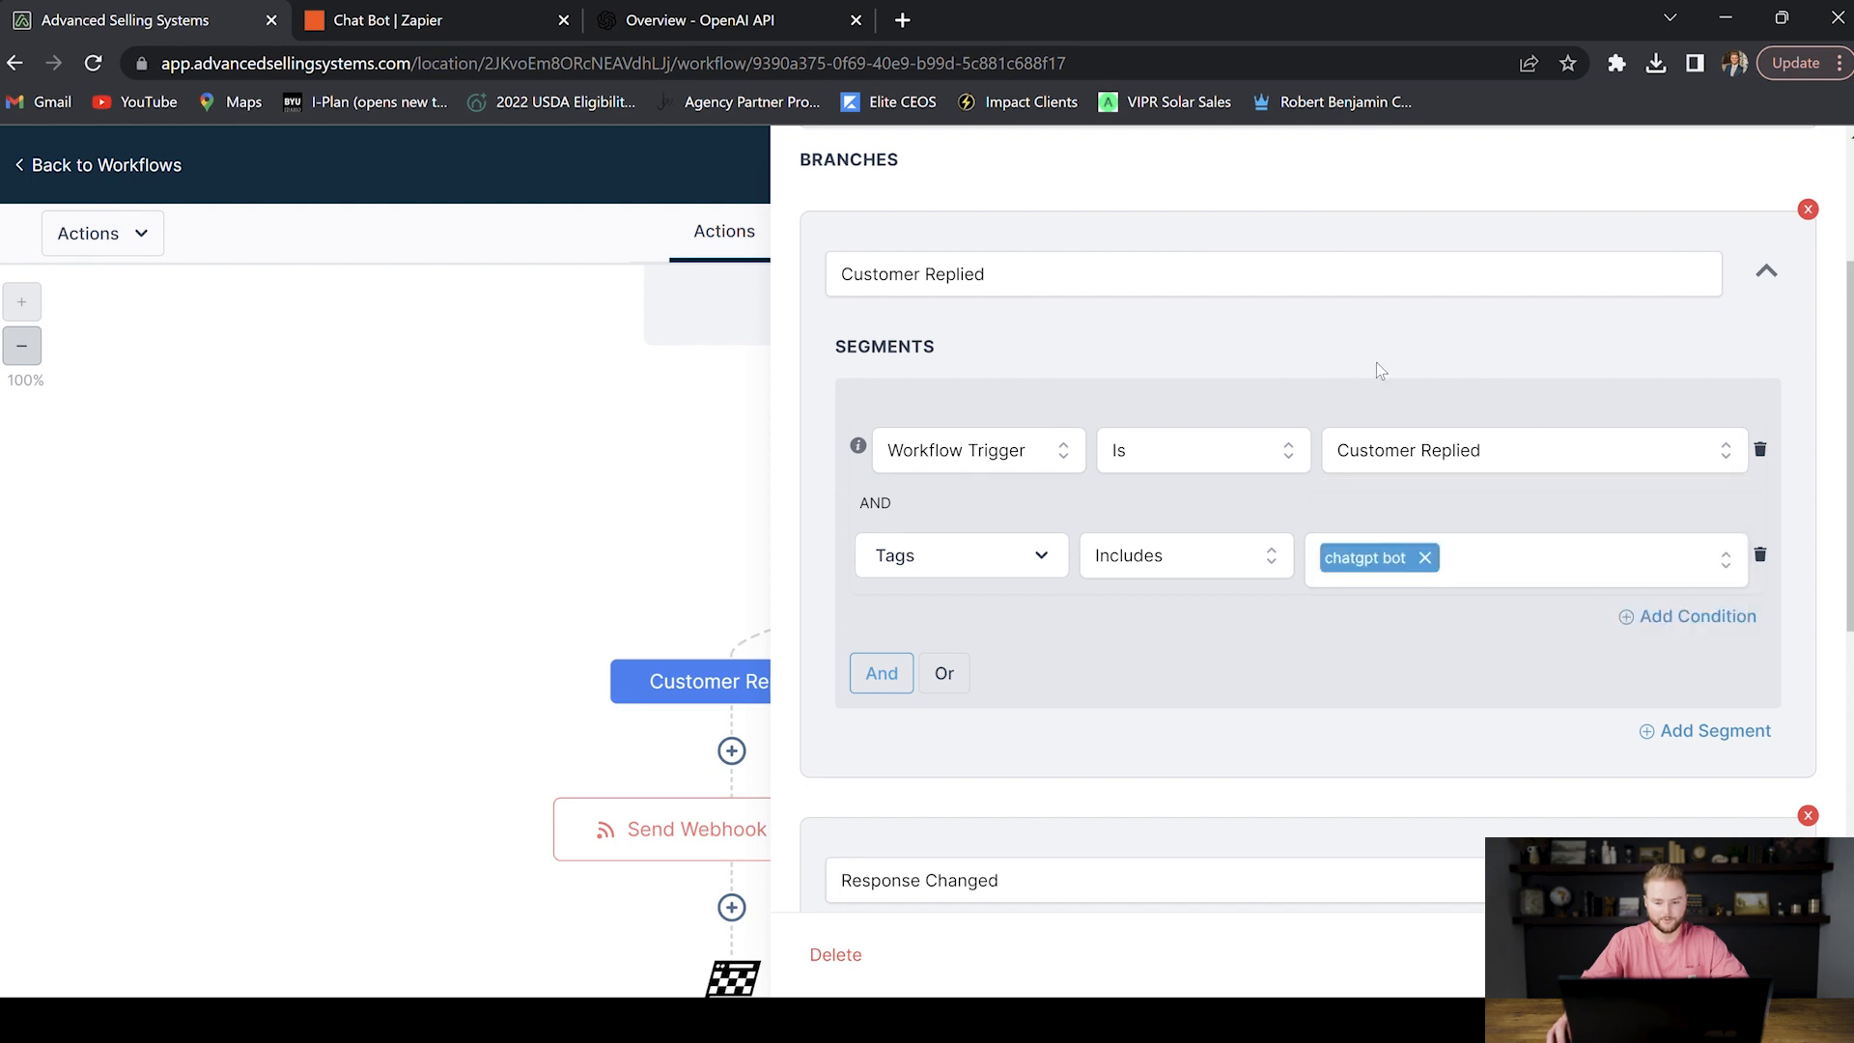
Step: Examine the field and operator choices of the Customer Replied branch's Tags condition
{"action": "left_click", "coordinate": [1009, 565]}
{"action": "scroll", "coordinate": [965, 693], "scroll_direction": "down", "scroll_amount": 6}
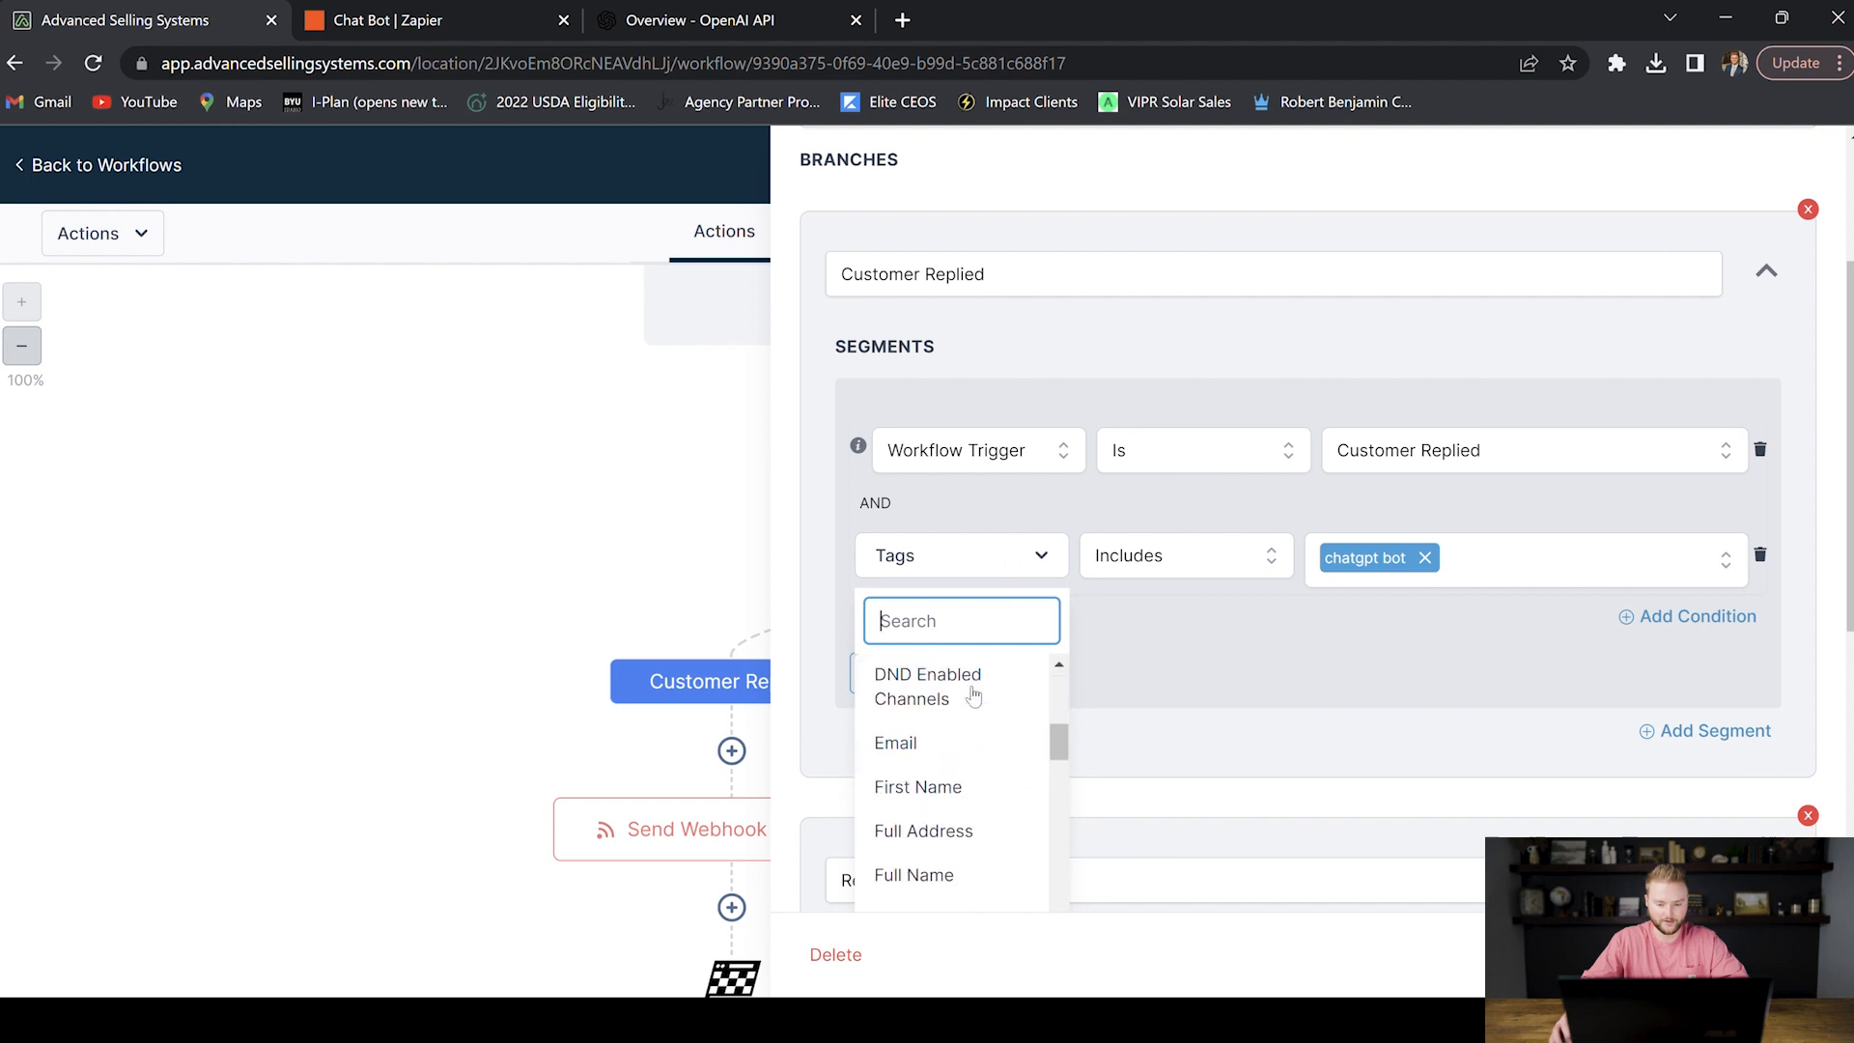
{"action": "left_click", "coordinate": [1253, 643]}
{"action": "left_click", "coordinate": [1220, 562]}
{"action": "left_click", "coordinate": [1402, 656]}
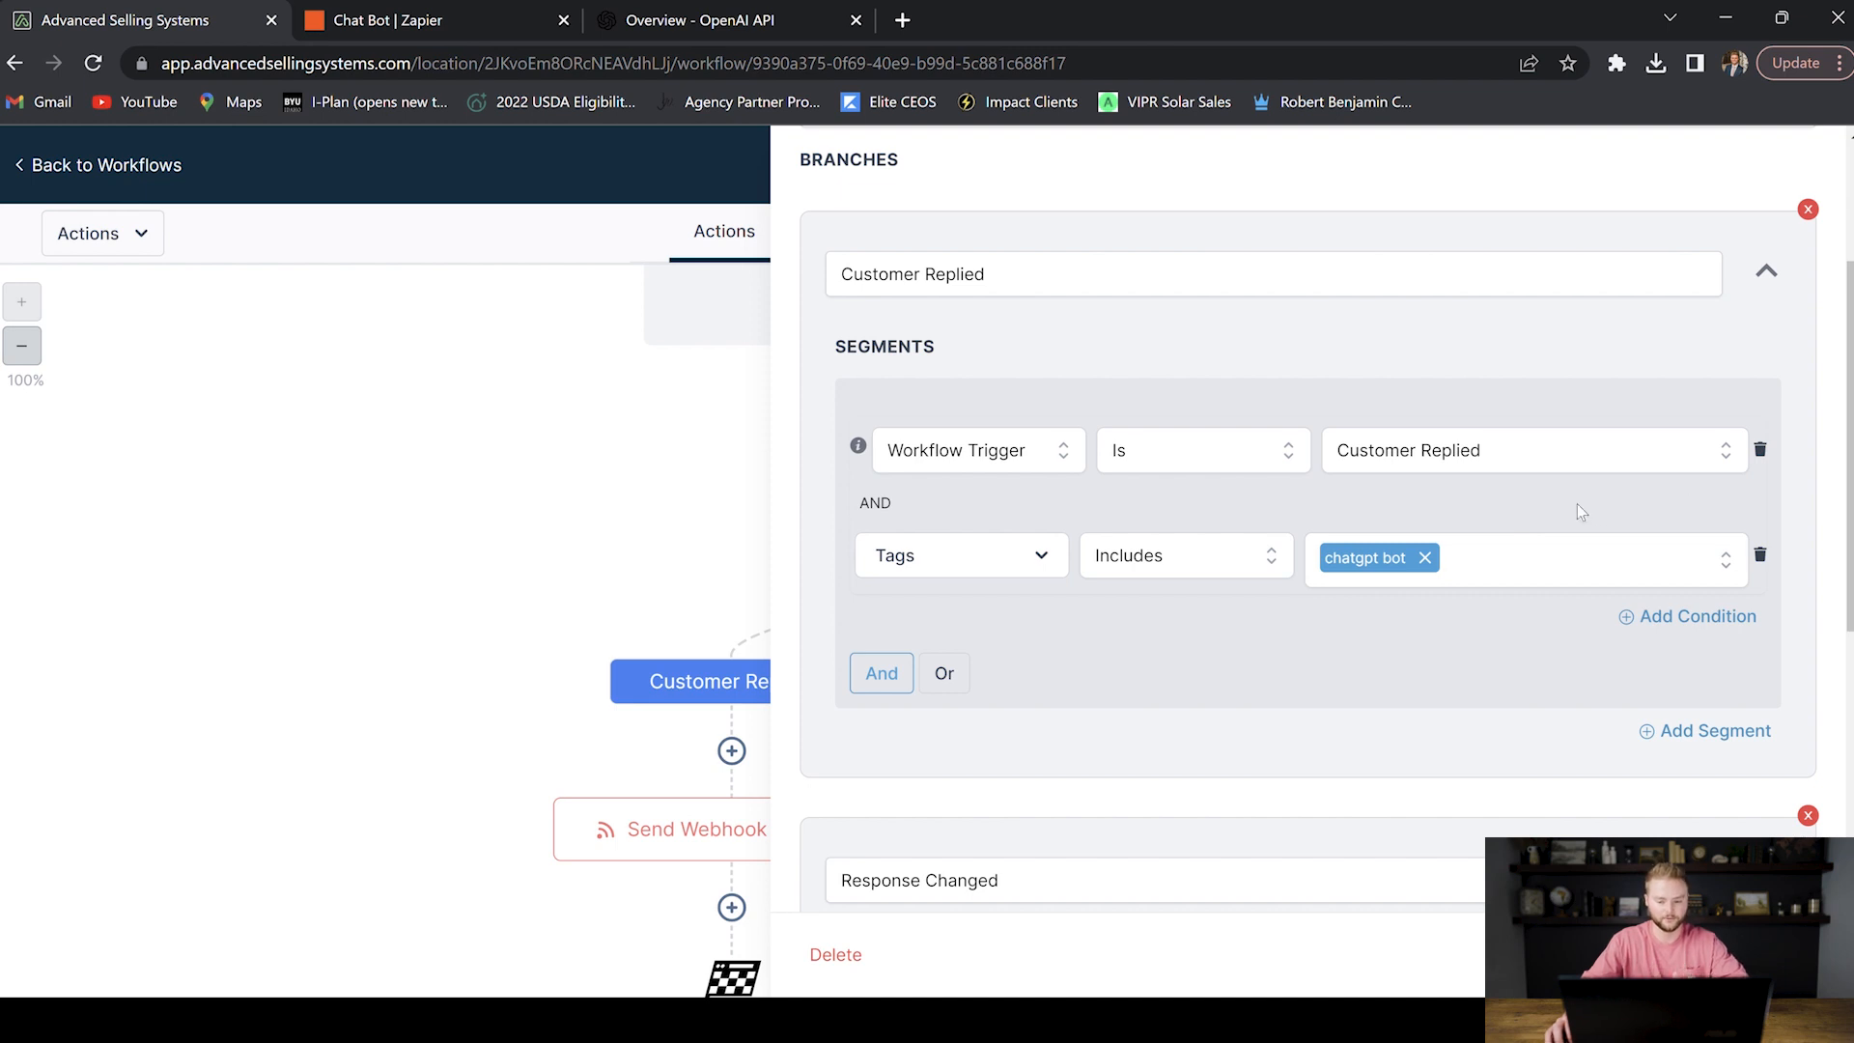
Step: Examine the field, operator and trigger choices of the Response Changed branch's Workflow Trigger condition
{"action": "scroll", "coordinate": [1419, 526], "scroll_direction": "down", "scroll_amount": 2}
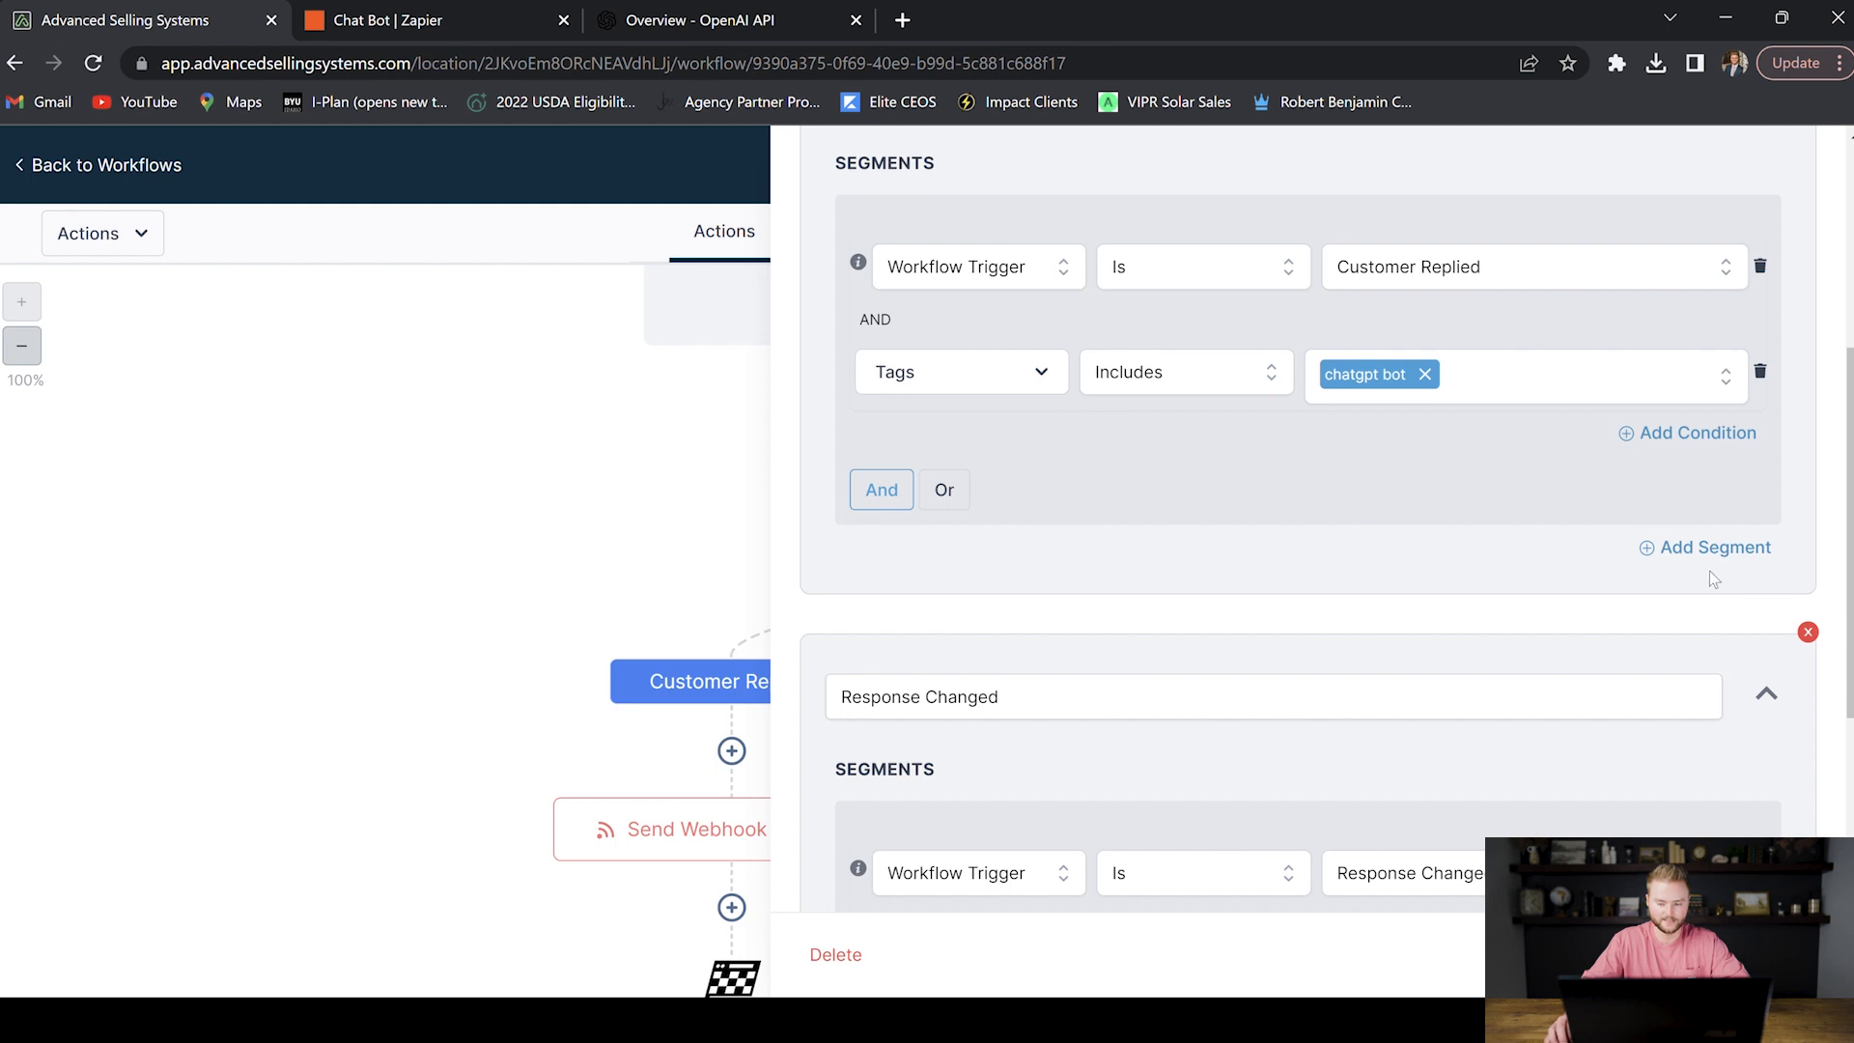
{"action": "scroll", "coordinate": [1584, 540], "scroll_direction": "down", "scroll_amount": 4}
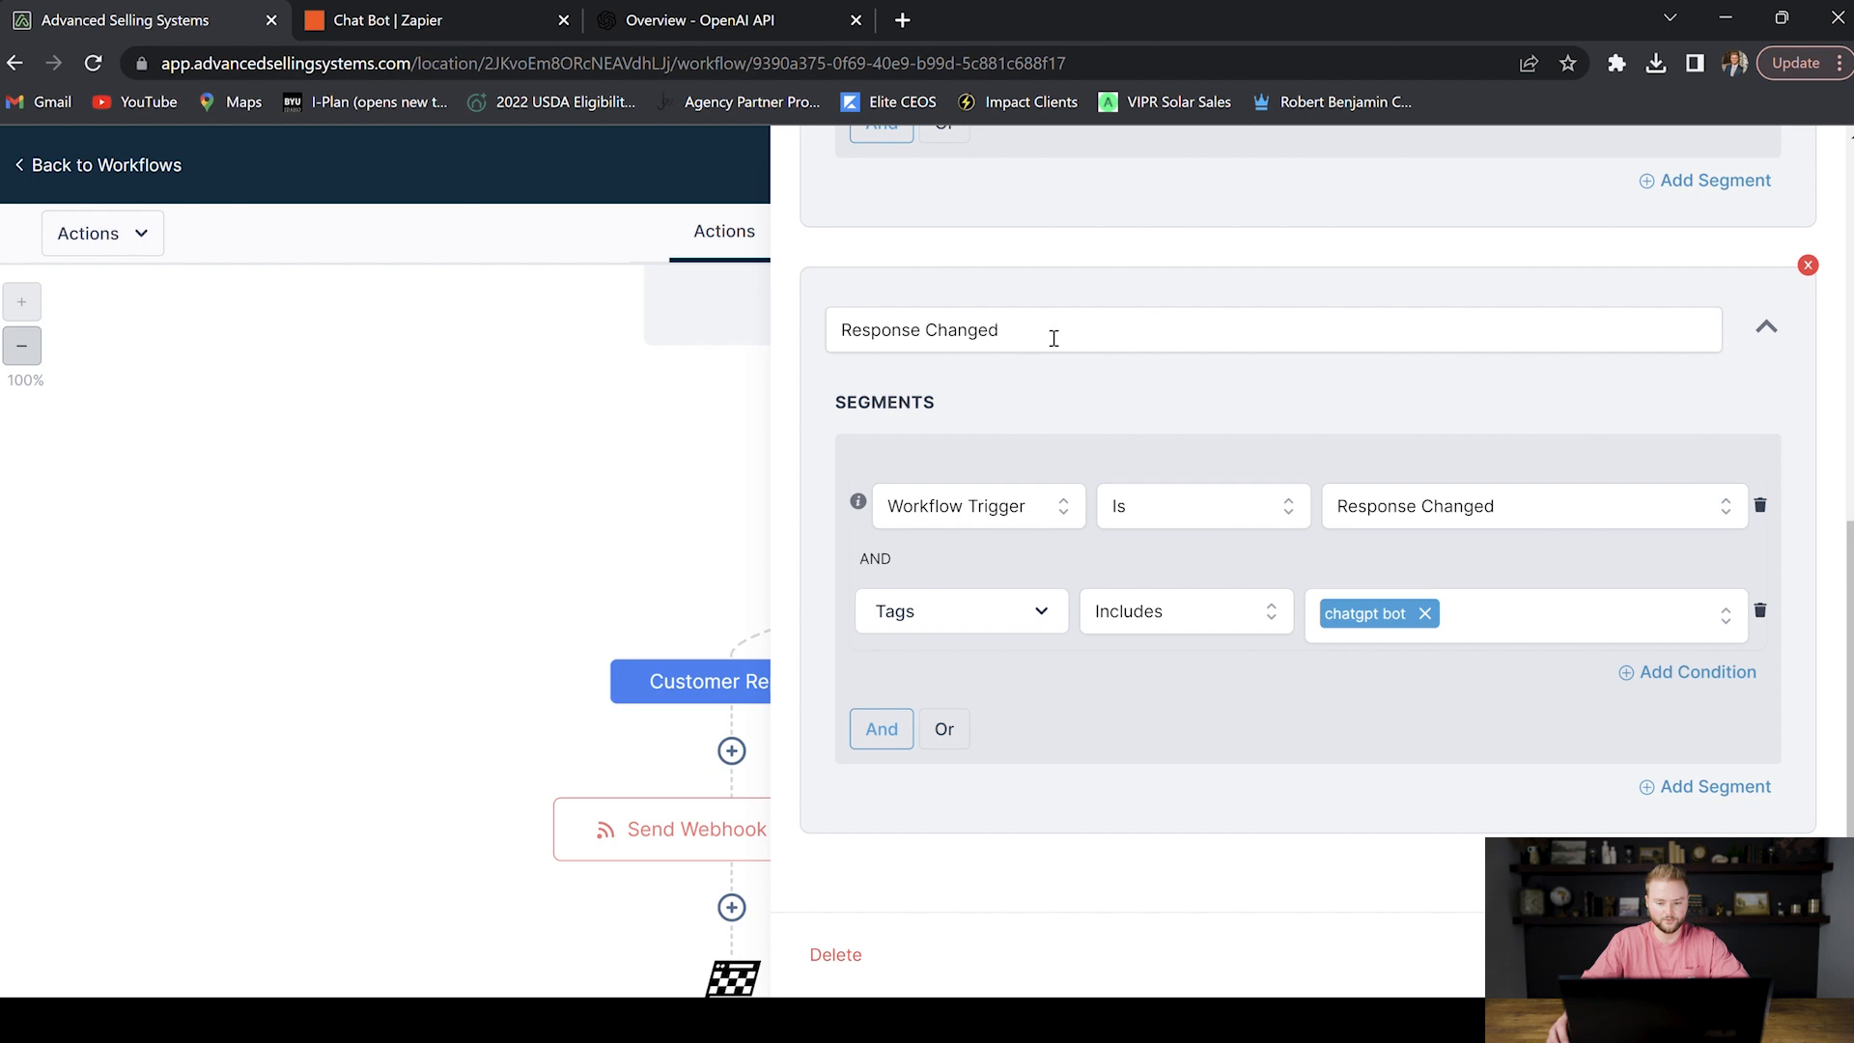
{"action": "left_click", "coordinate": [990, 515]}
{"action": "scroll", "coordinate": [988, 648], "scroll_direction": "down", "scroll_amount": 1}
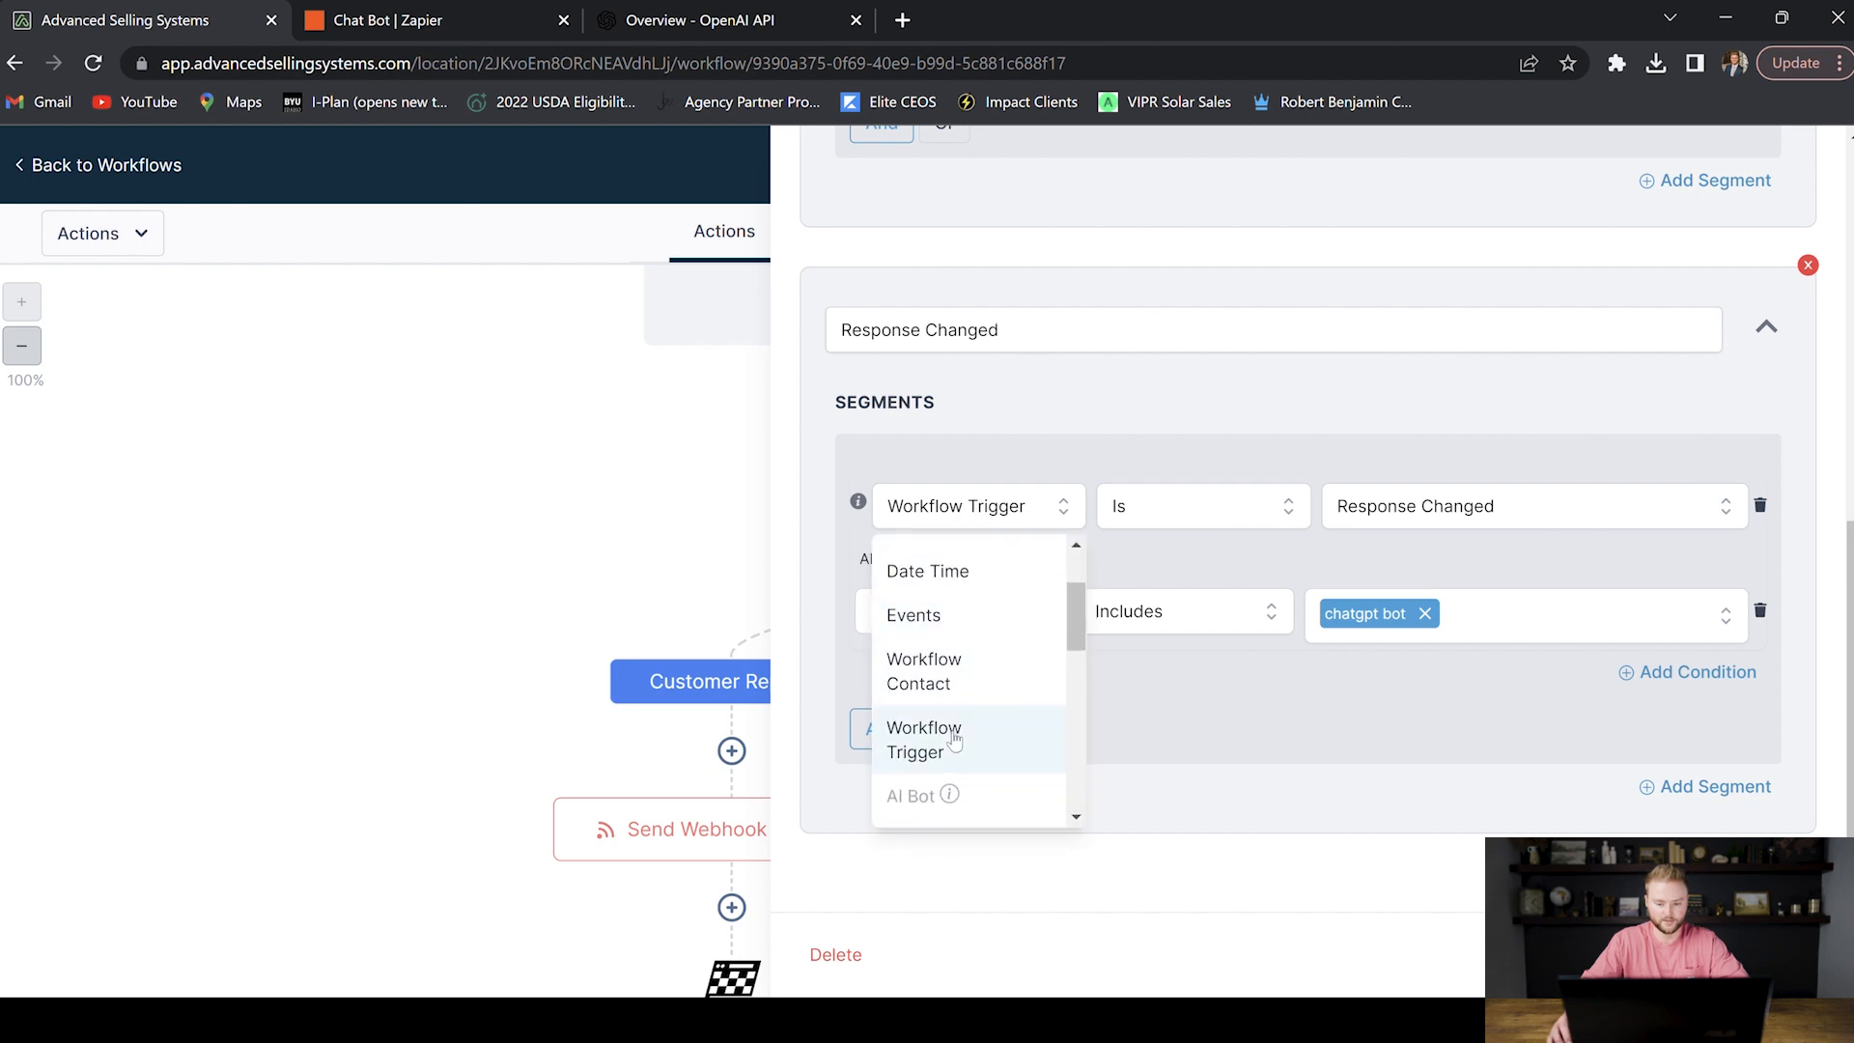
{"action": "left_click", "coordinate": [1179, 507]}
{"action": "left_click", "coordinate": [1390, 509]}
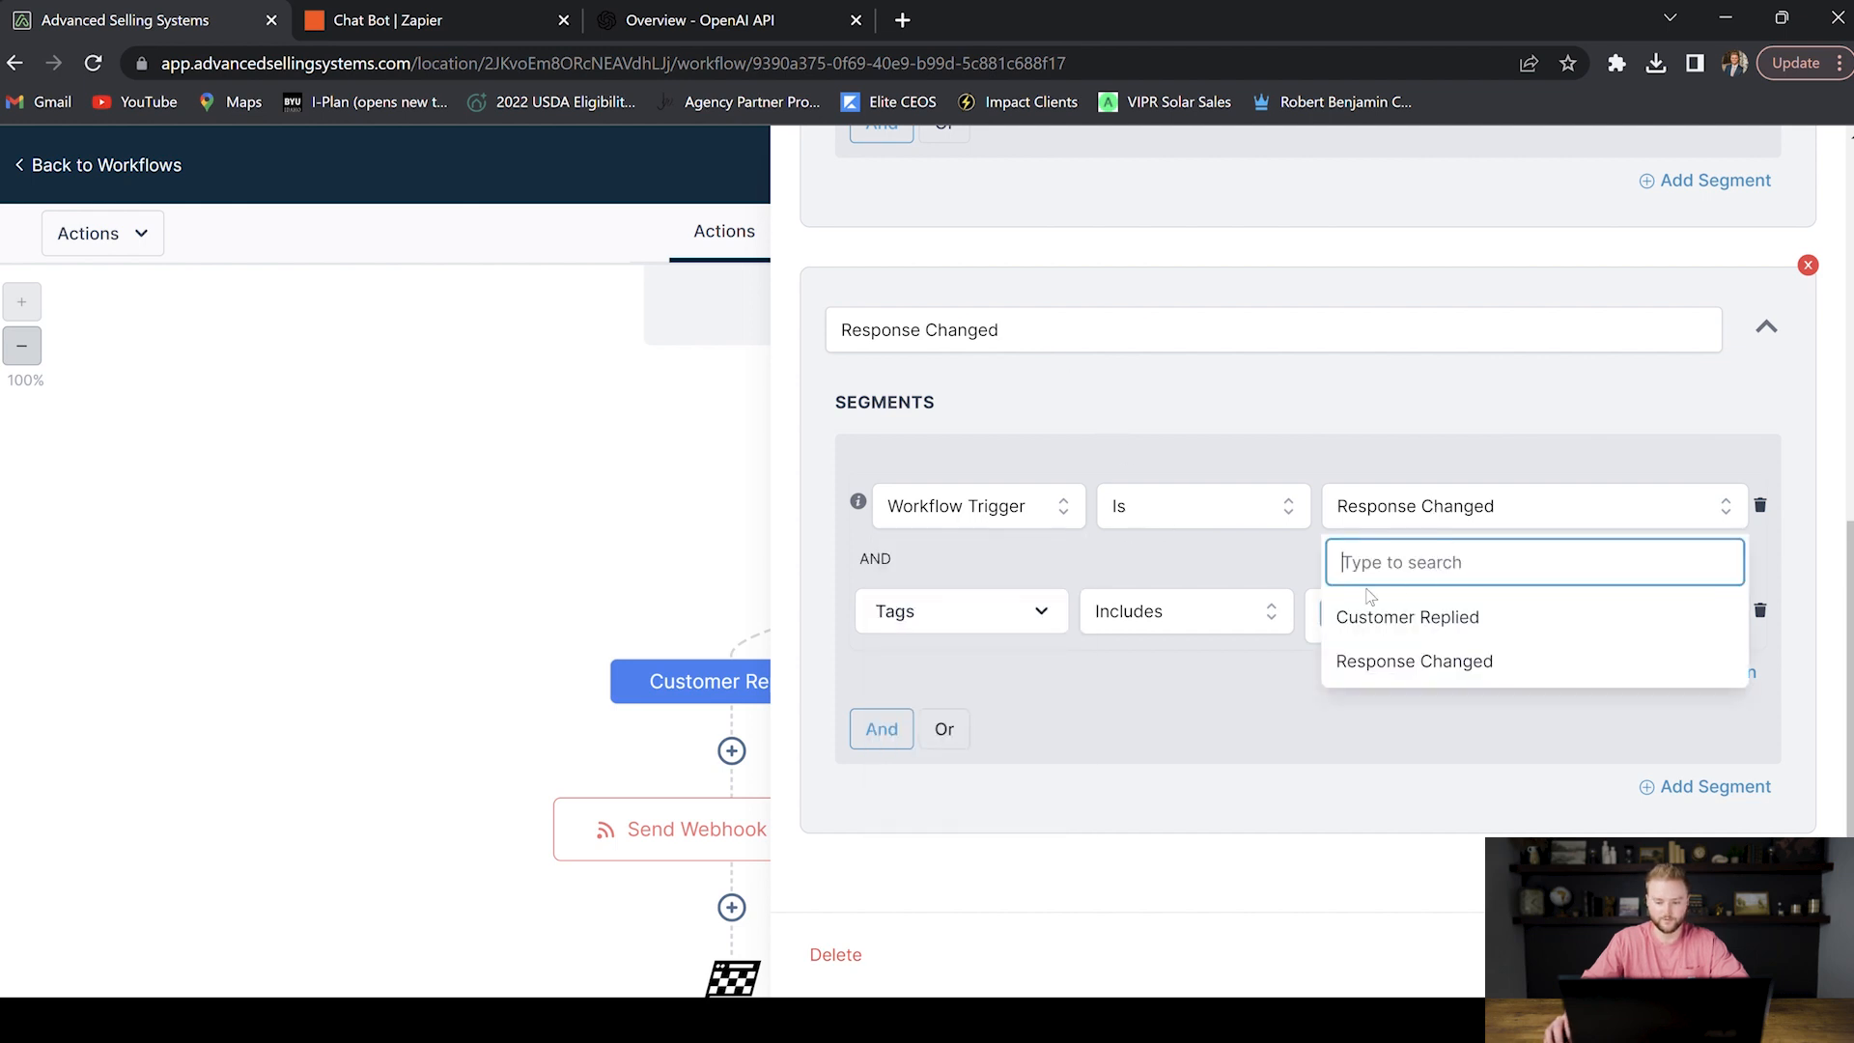
{"action": "left_click", "coordinate": [1397, 465]}
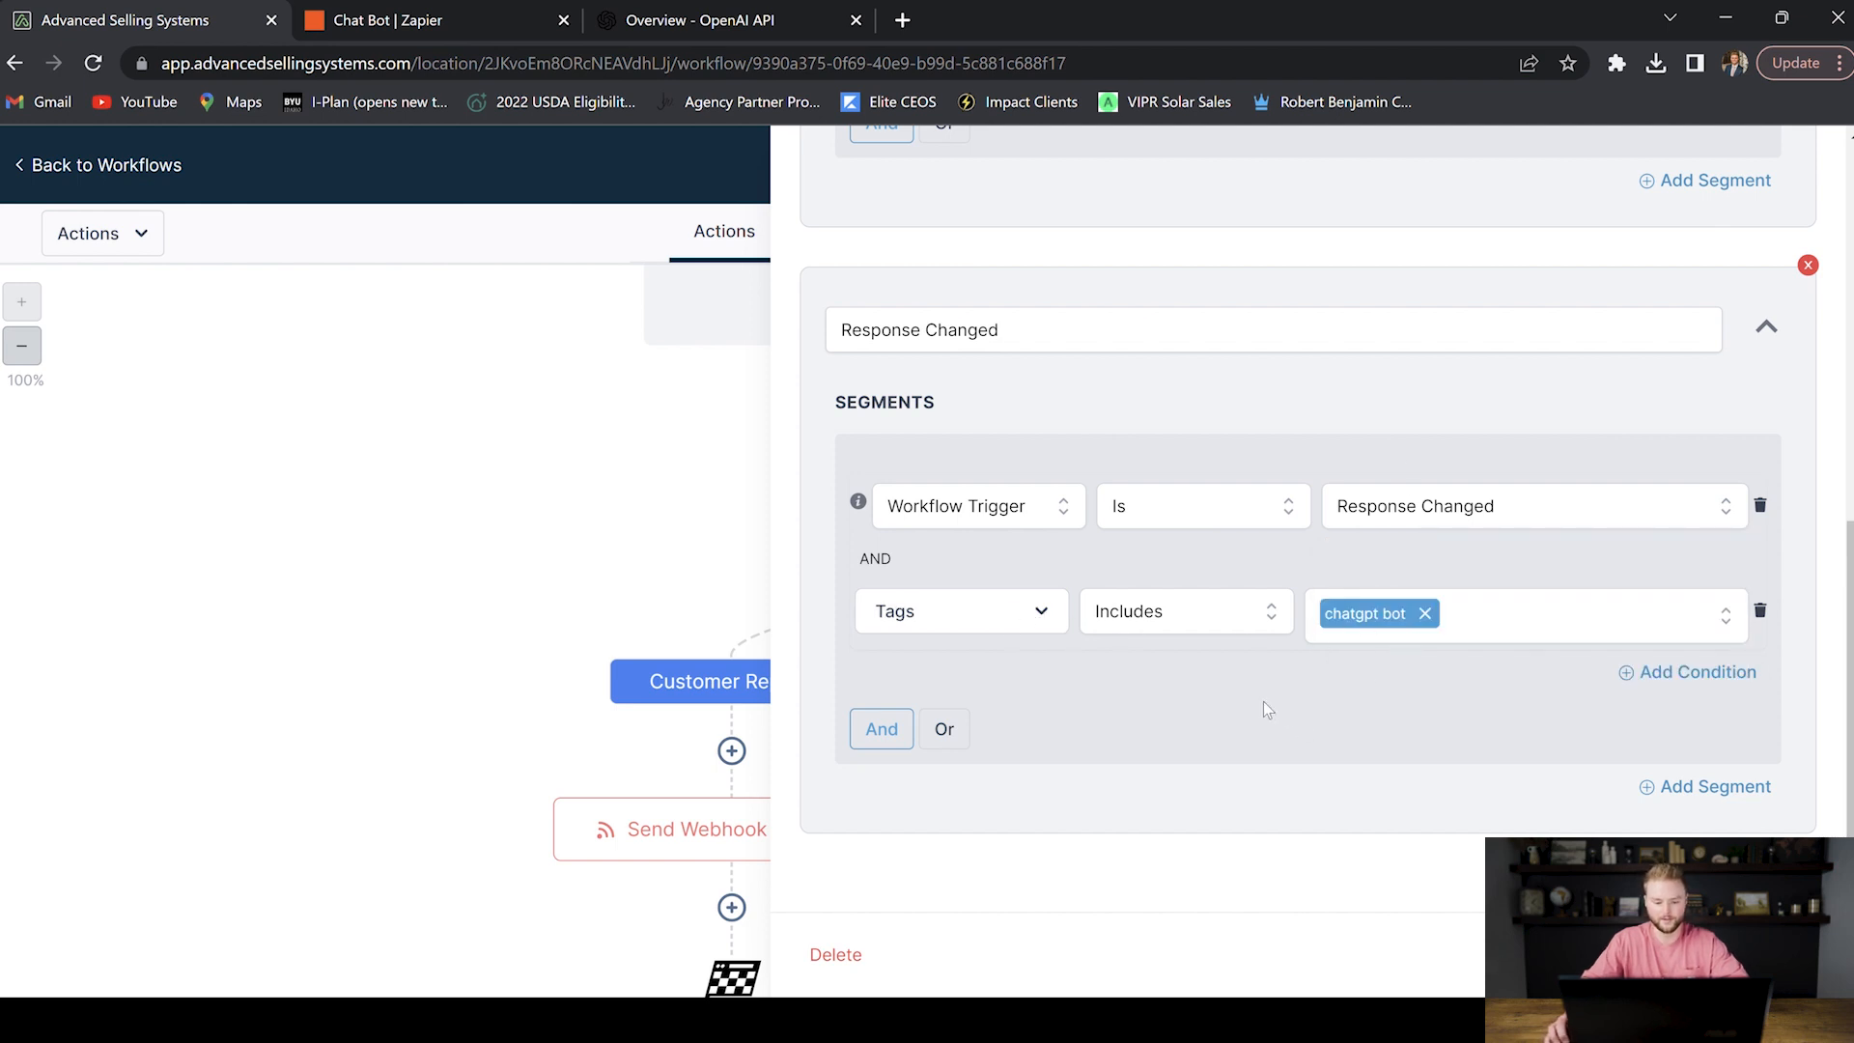
Step: Compare the Condition's two branches and save the action
{"action": "scroll", "coordinate": [1120, 703], "scroll_direction": "up", "scroll_amount": 8}
{"action": "scroll", "coordinate": [1219, 688], "scroll_direction": "down", "scroll_amount": 8}
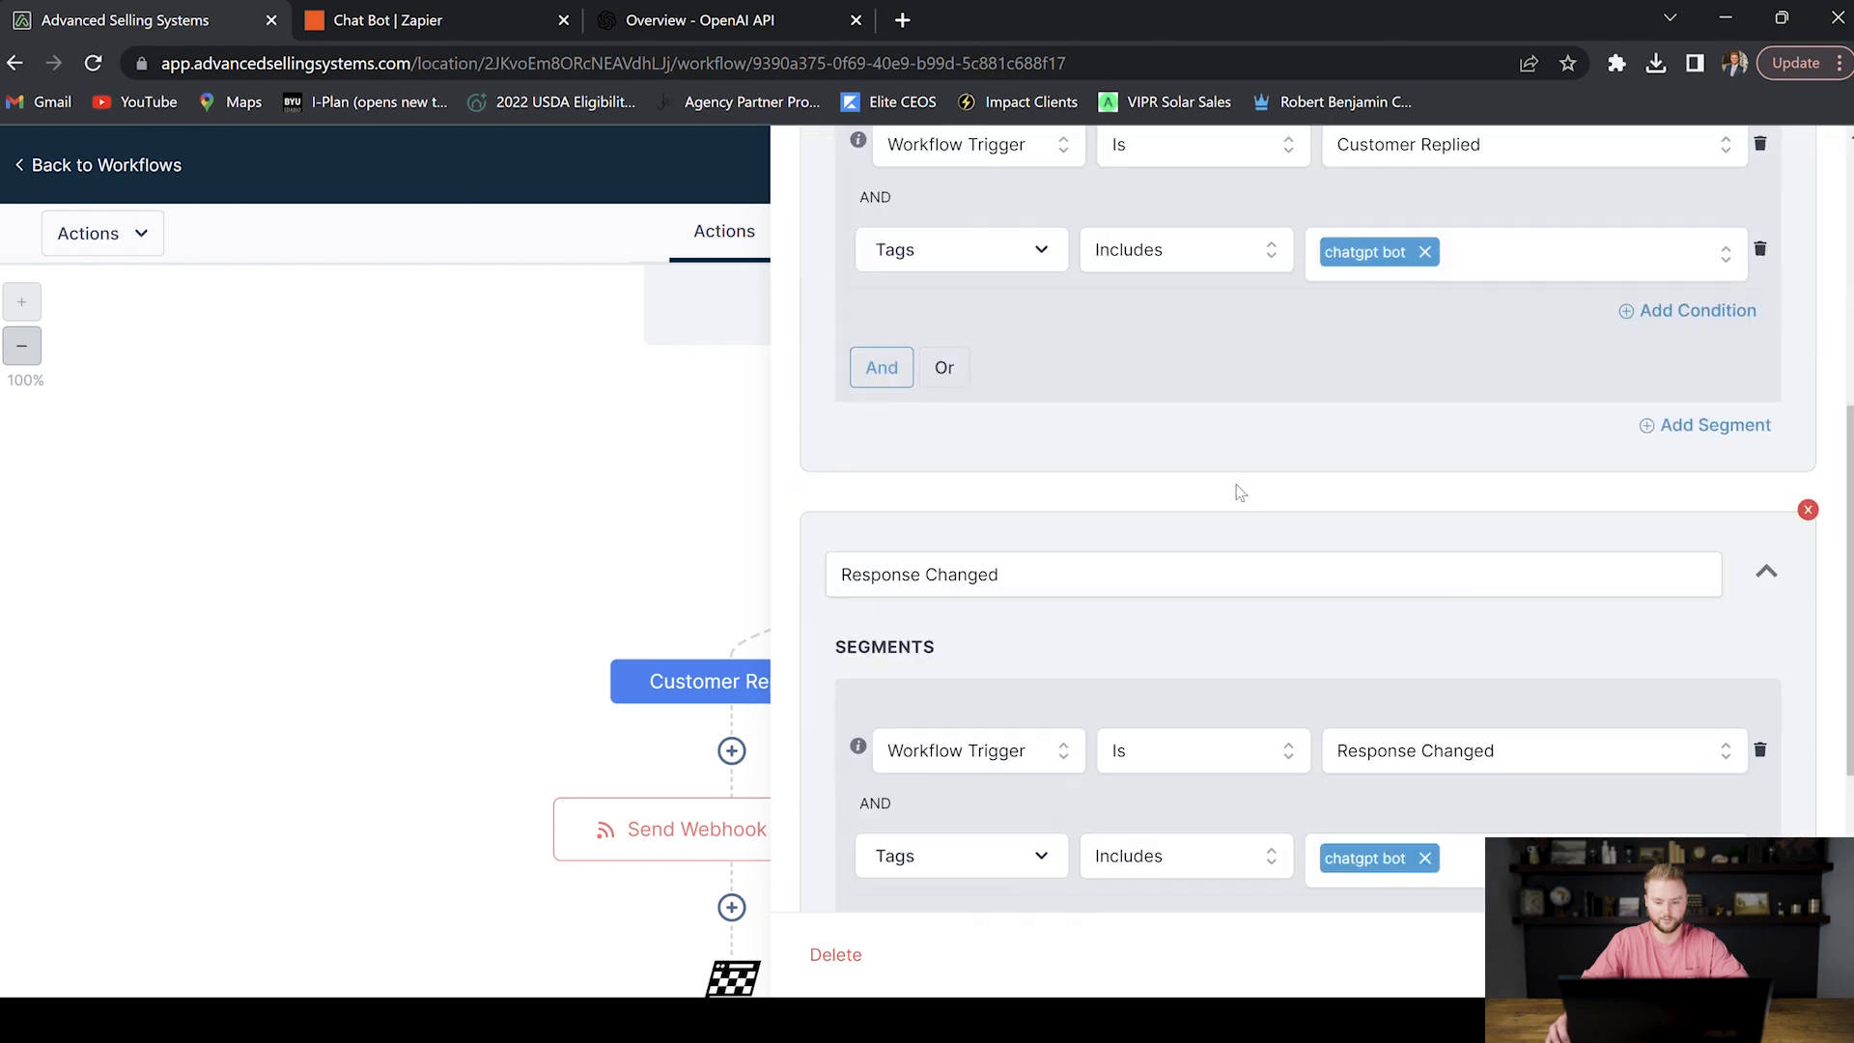
{"action": "left_click", "coordinate": [1743, 954]}
{"action": "scroll", "coordinate": [1193, 440], "scroll_direction": "down", "scroll_amount": 1}
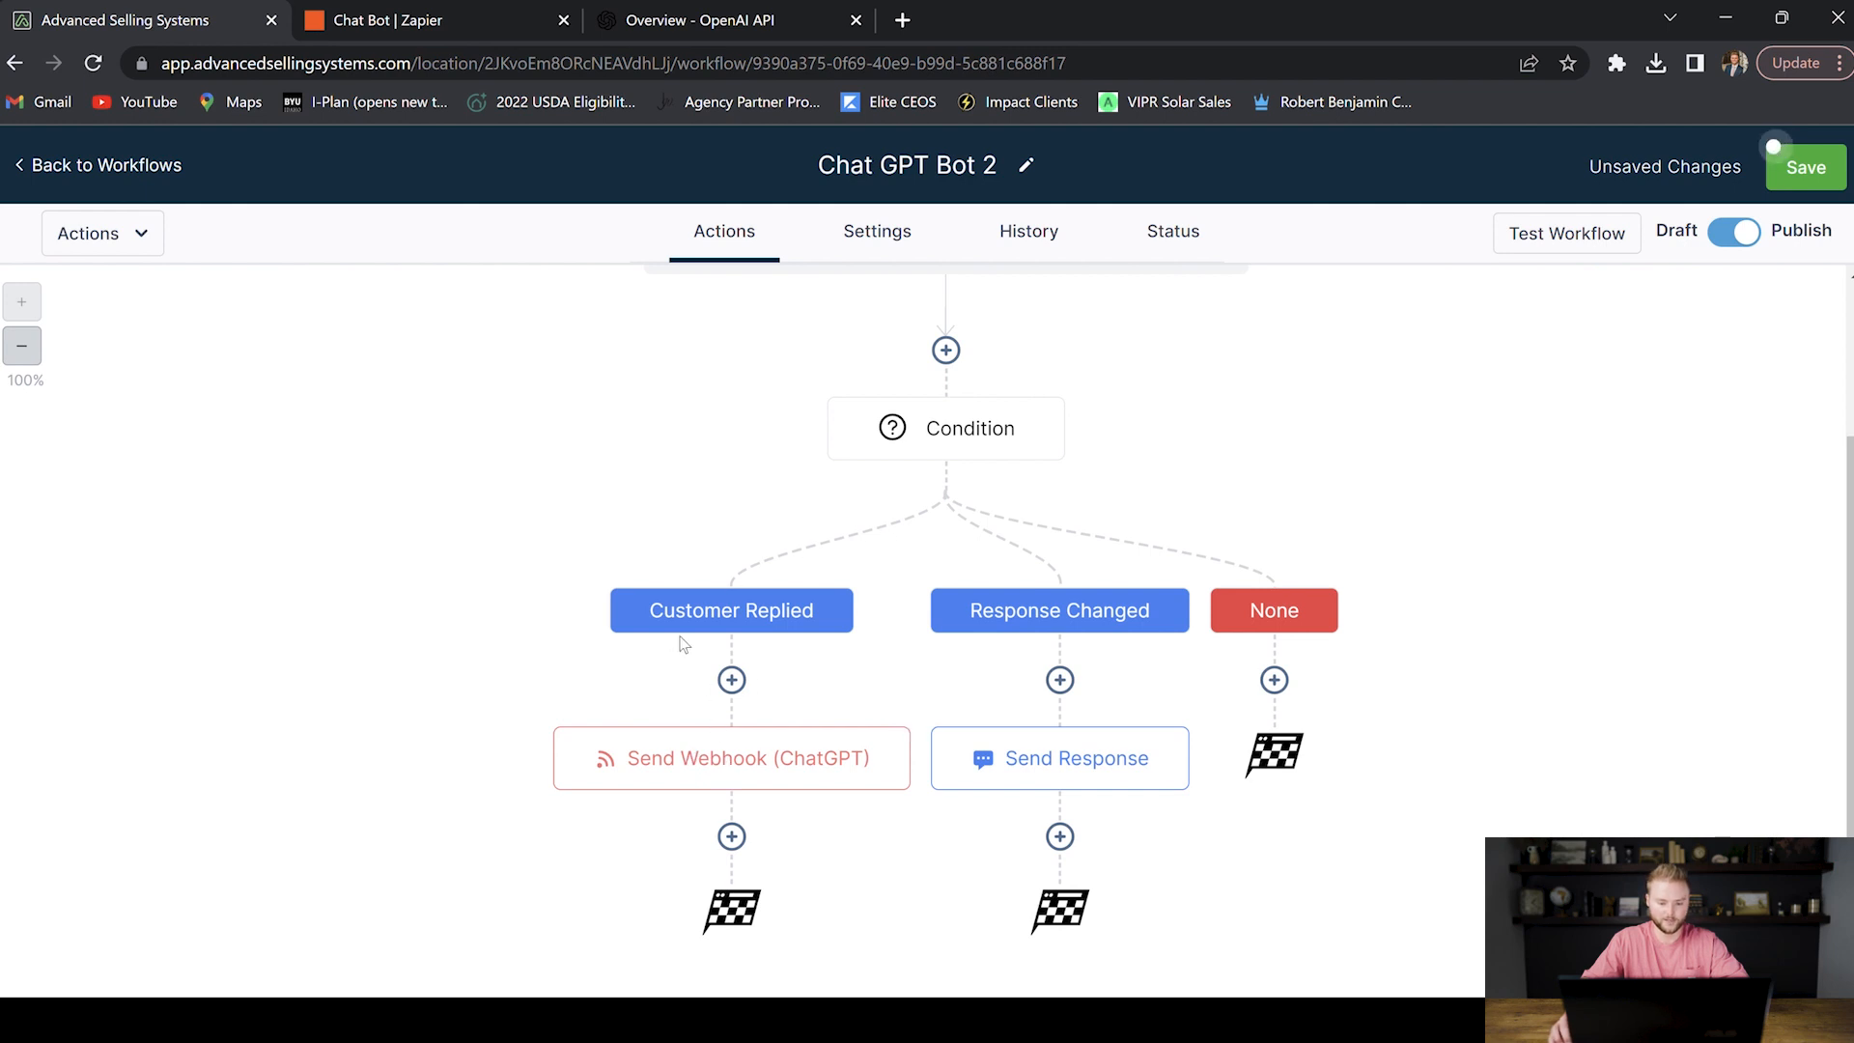
Step: Review the Send Webhook (ChatGPT) action, and search the available actions below it for "web"
{"action": "left_click", "coordinate": [760, 769]}
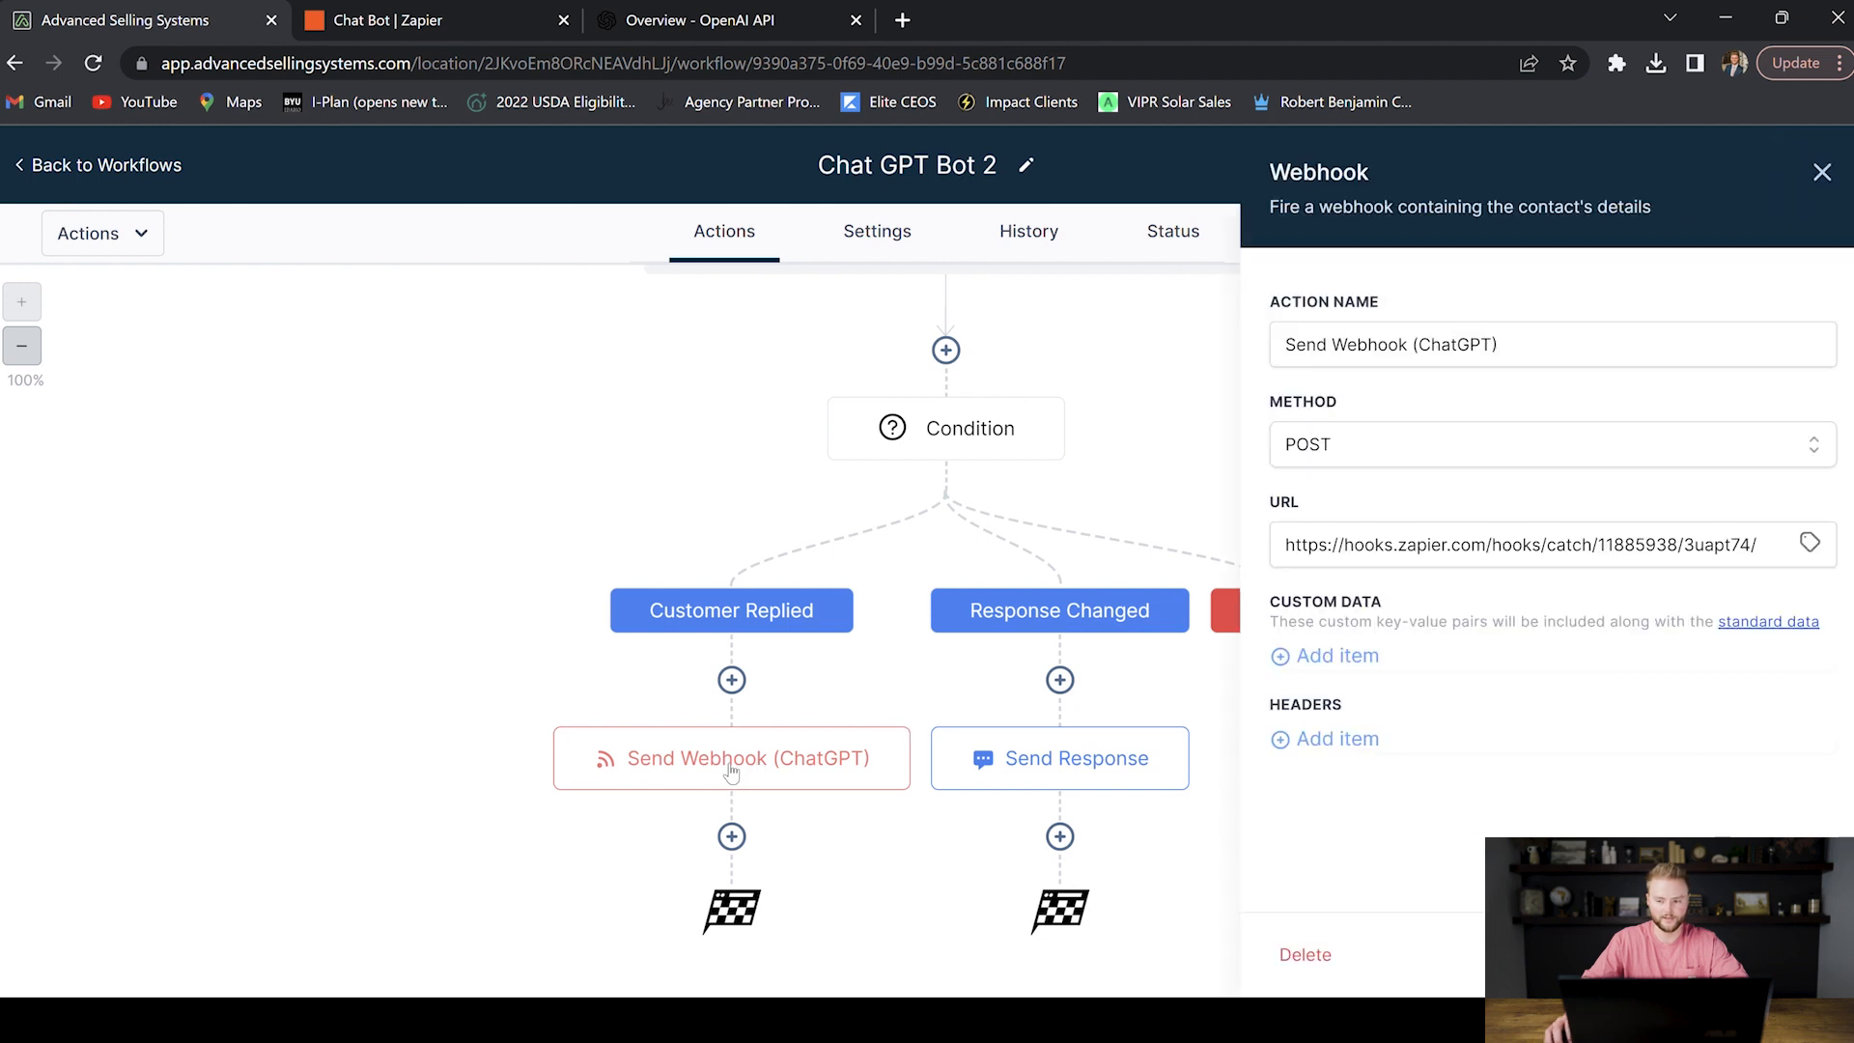
{"action": "left_click", "coordinate": [1821, 174]}
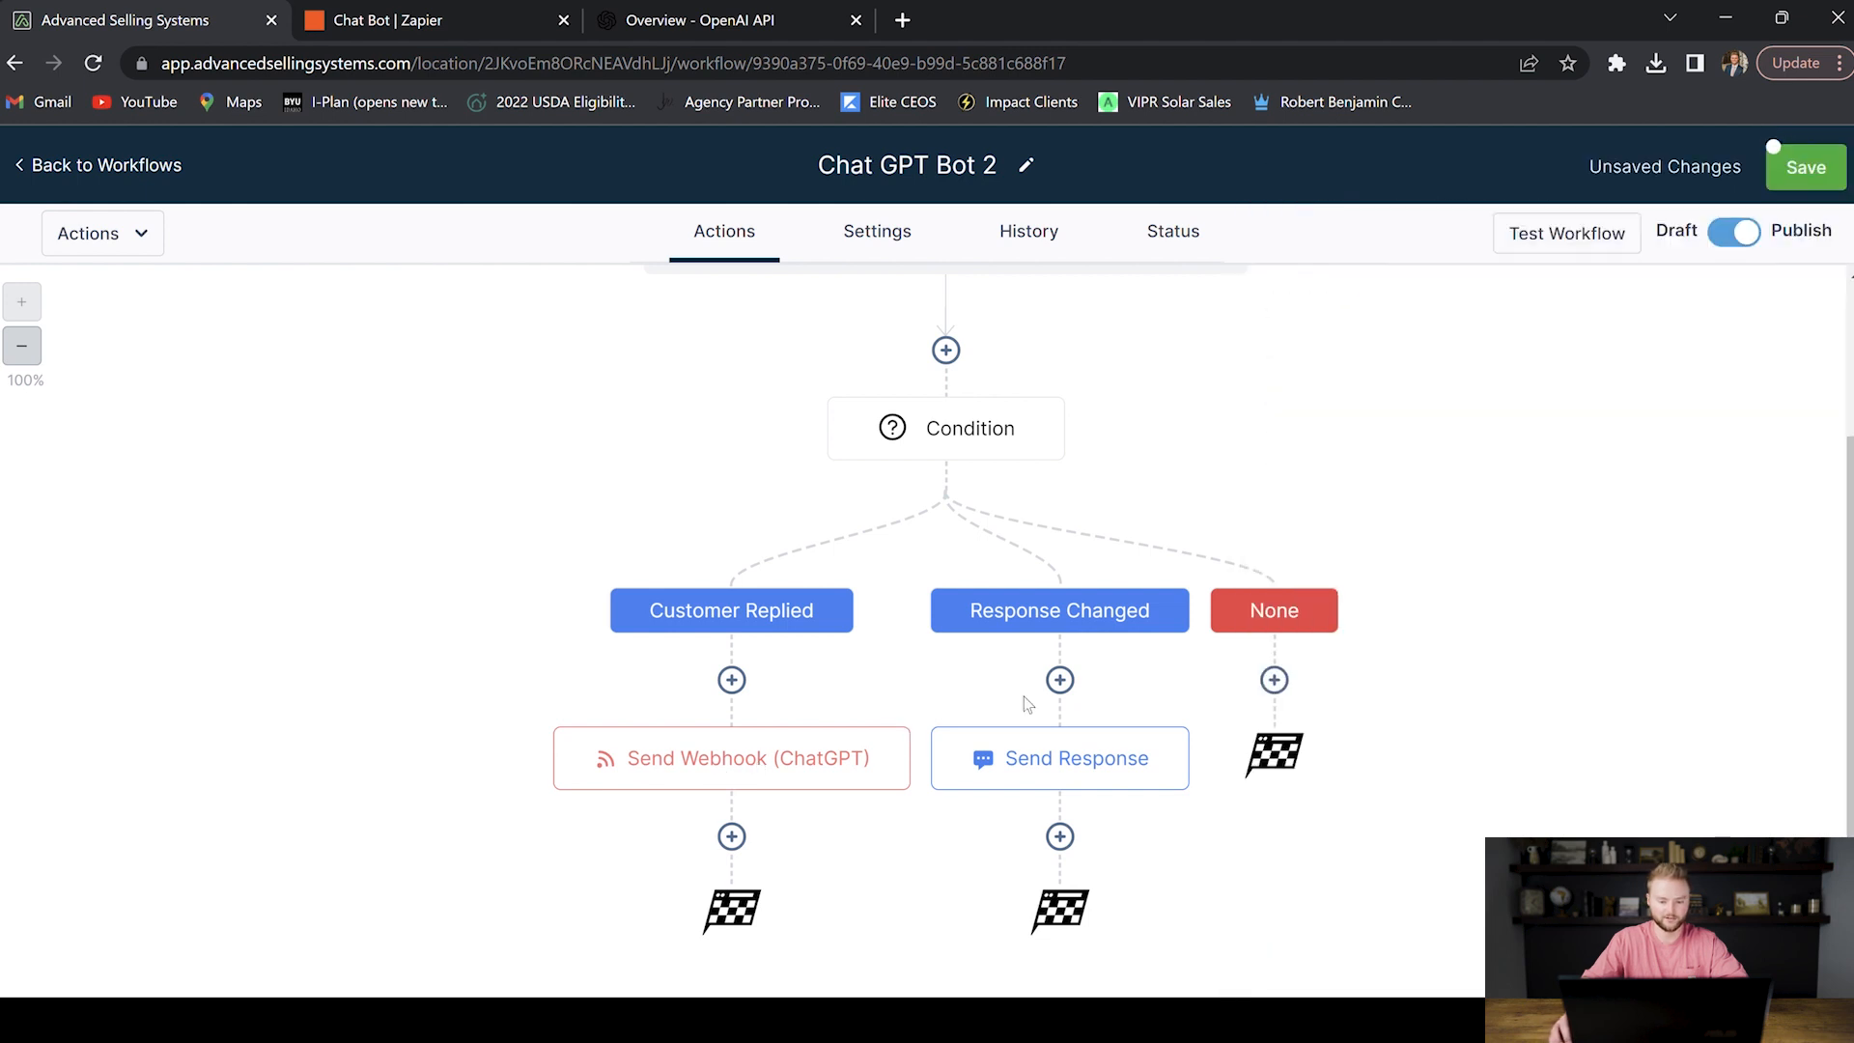
{"action": "left_click", "coordinate": [731, 836]}
{"action": "type", "text": "web"}
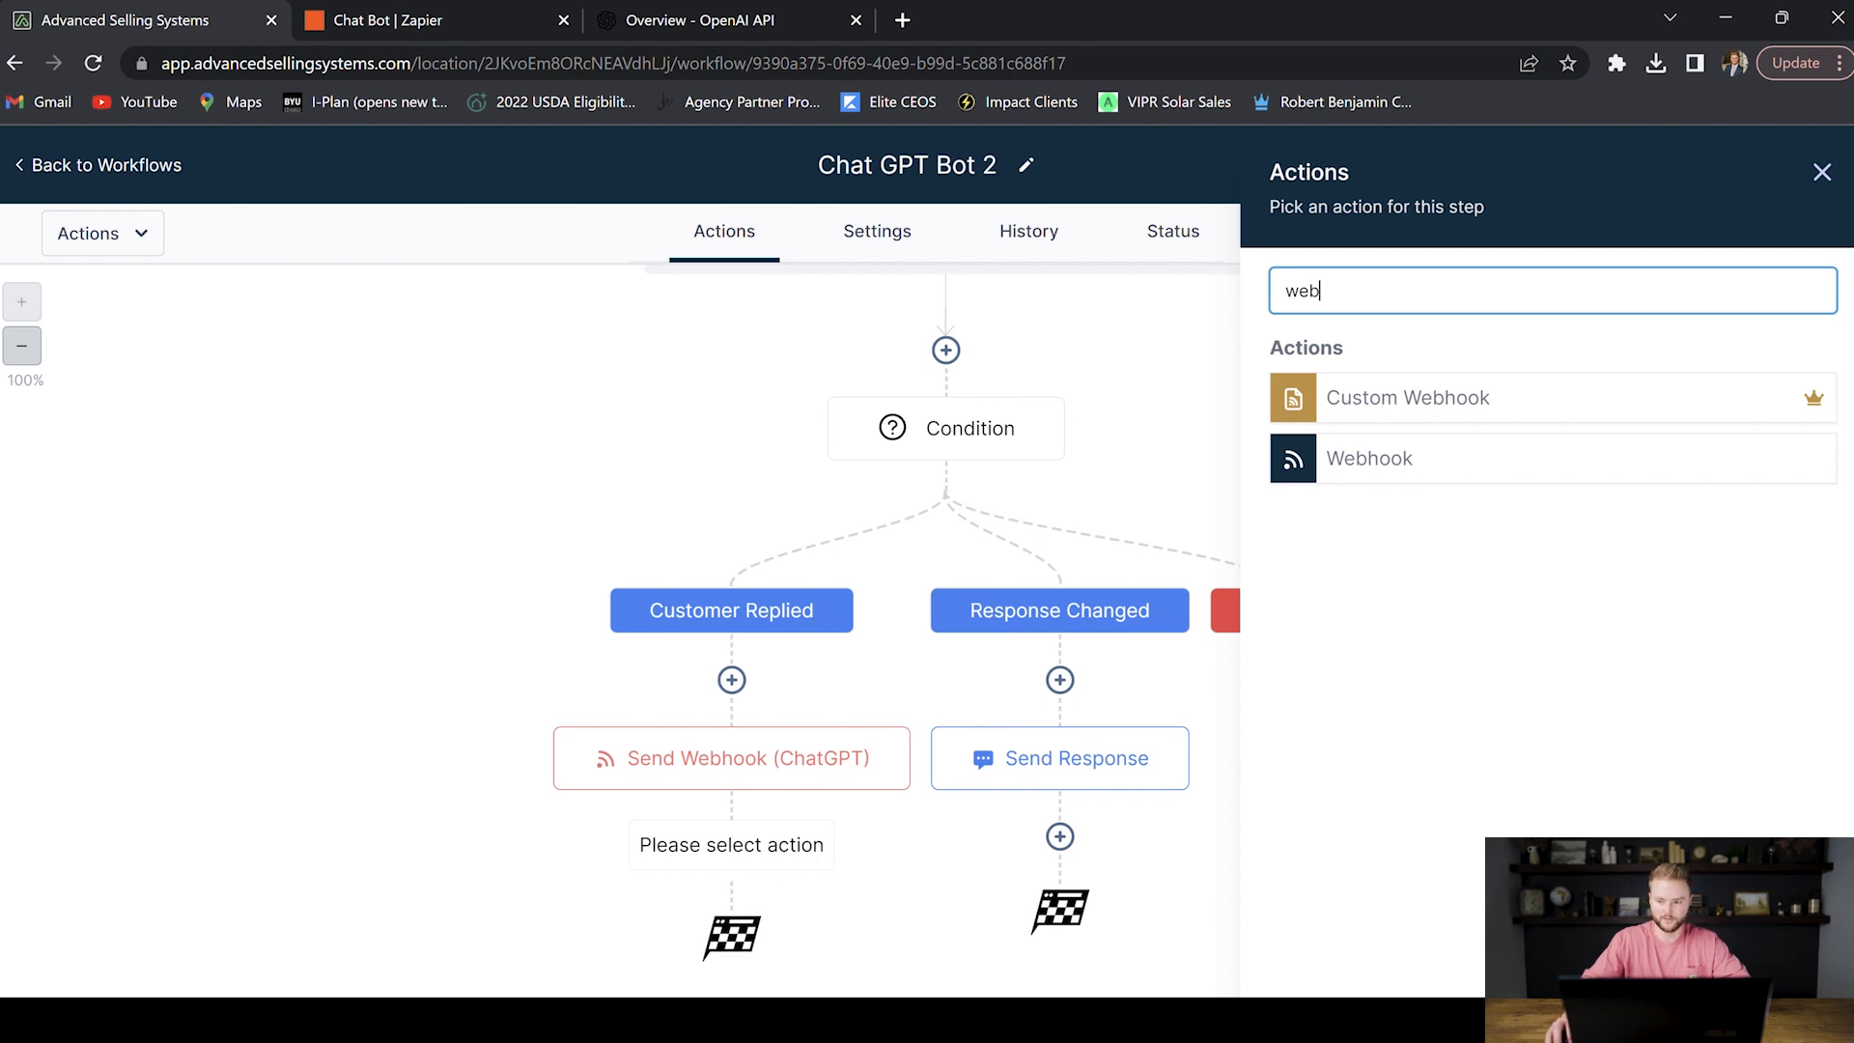
{"action": "left_click", "coordinate": [1821, 171]}
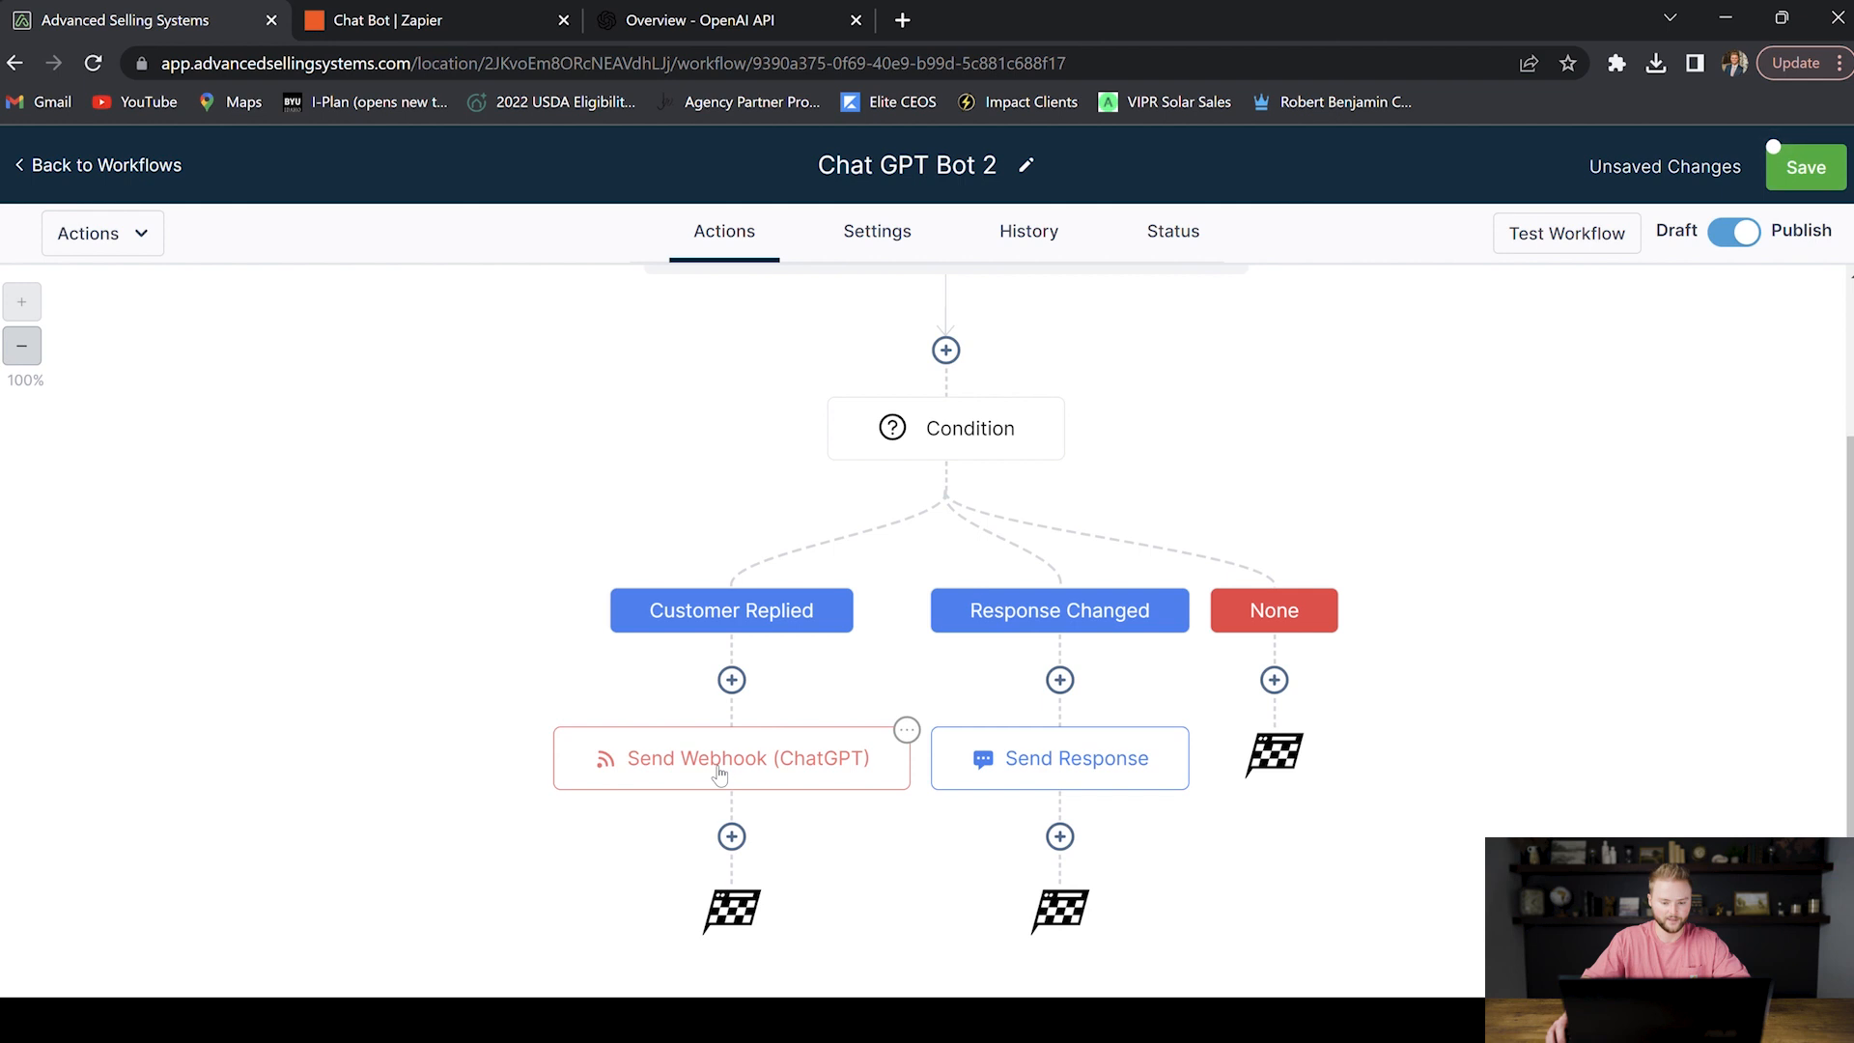
Step: Set the method of the Send Webhook (ChatGPT) action to POST
{"action": "left_click", "coordinate": [746, 755]}
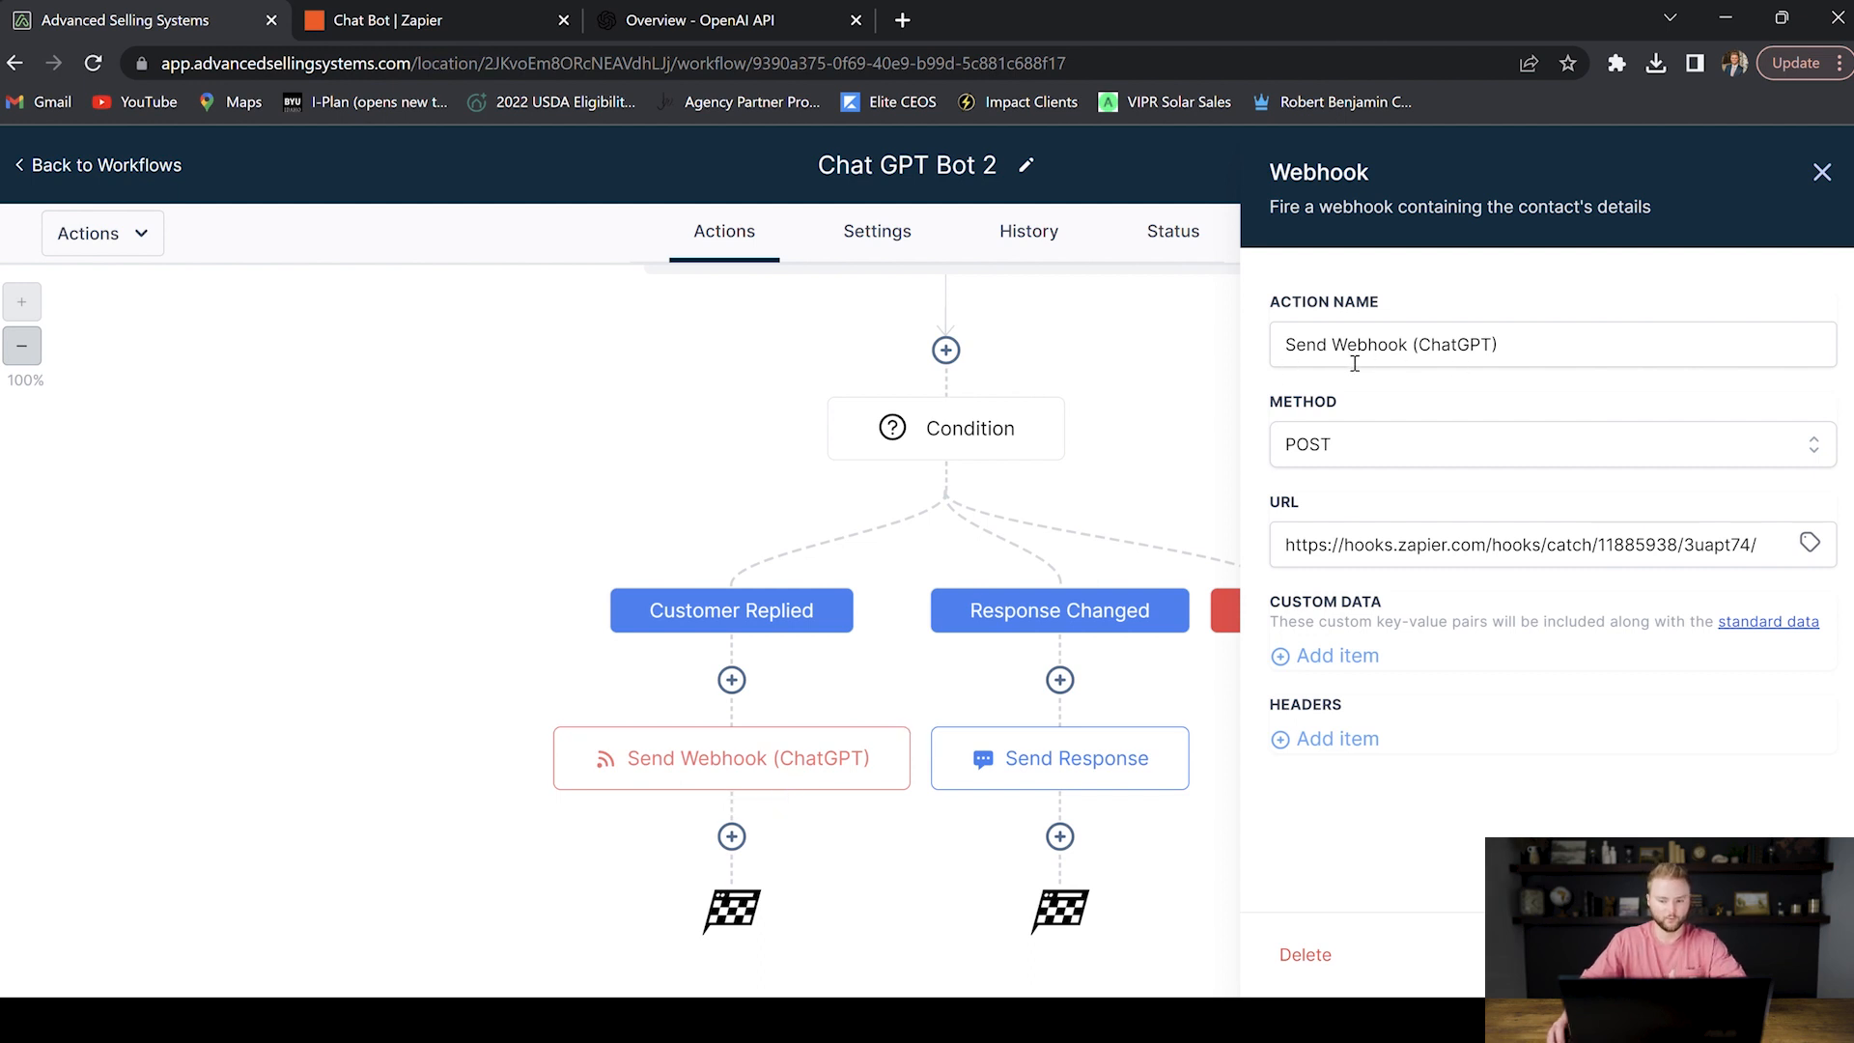
{"action": "left_click", "coordinate": [1393, 446]}
{"action": "left_click", "coordinate": [1315, 502]}
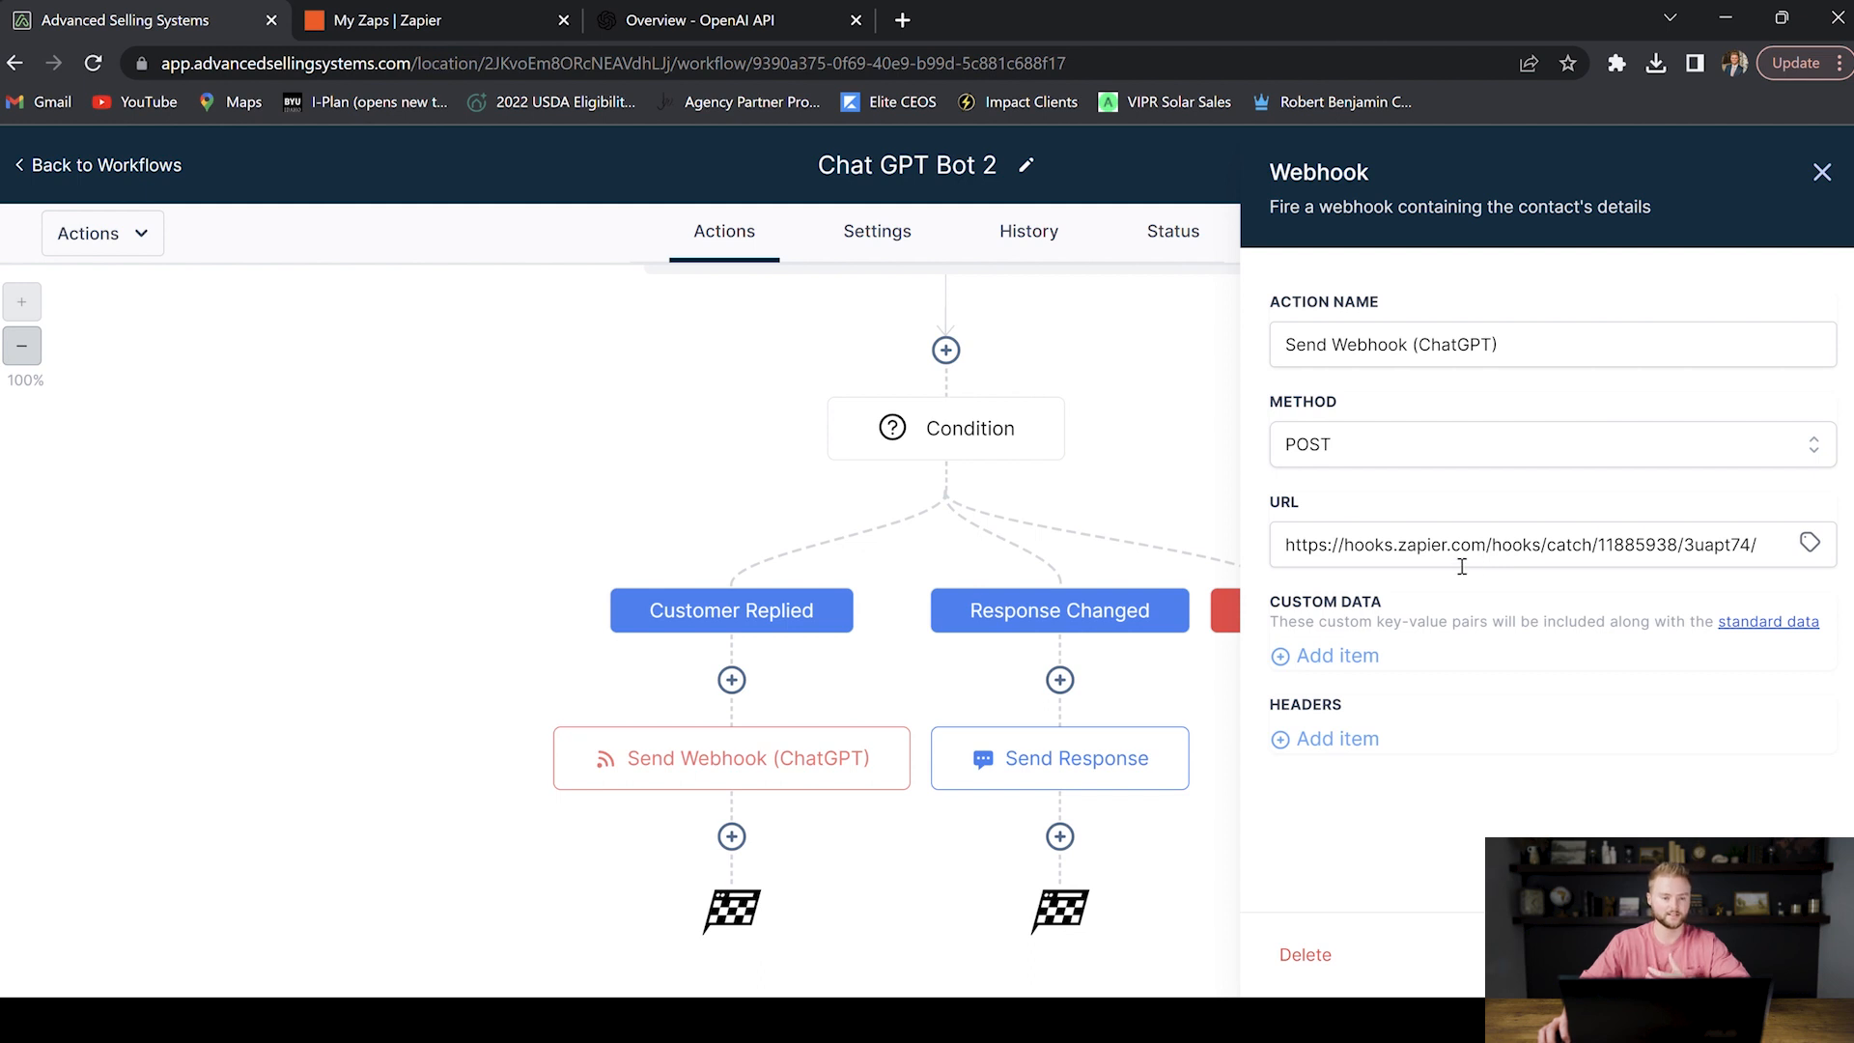
Step: Switch to Zapier and create a new Zap with Webhooks by Zapier as its trigger app
{"action": "left_click", "coordinate": [415, 19]}
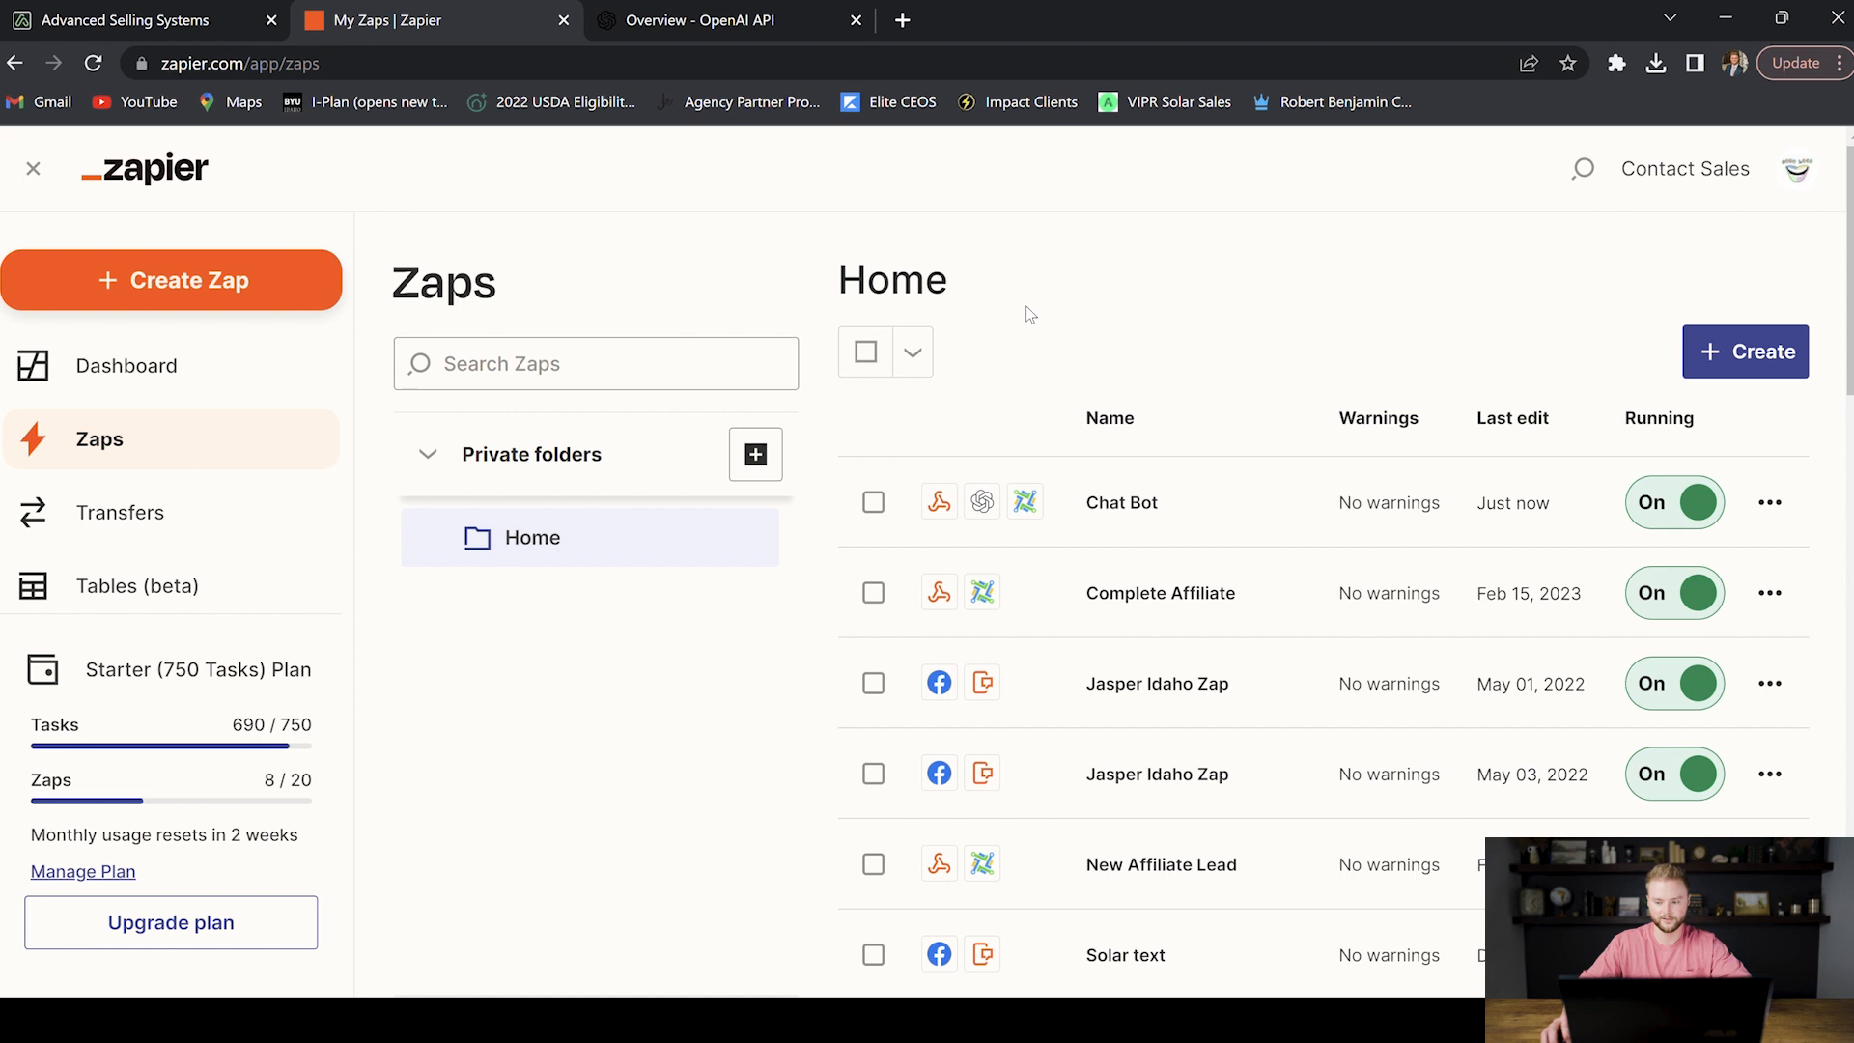
{"action": "left_click", "coordinate": [1748, 351]}
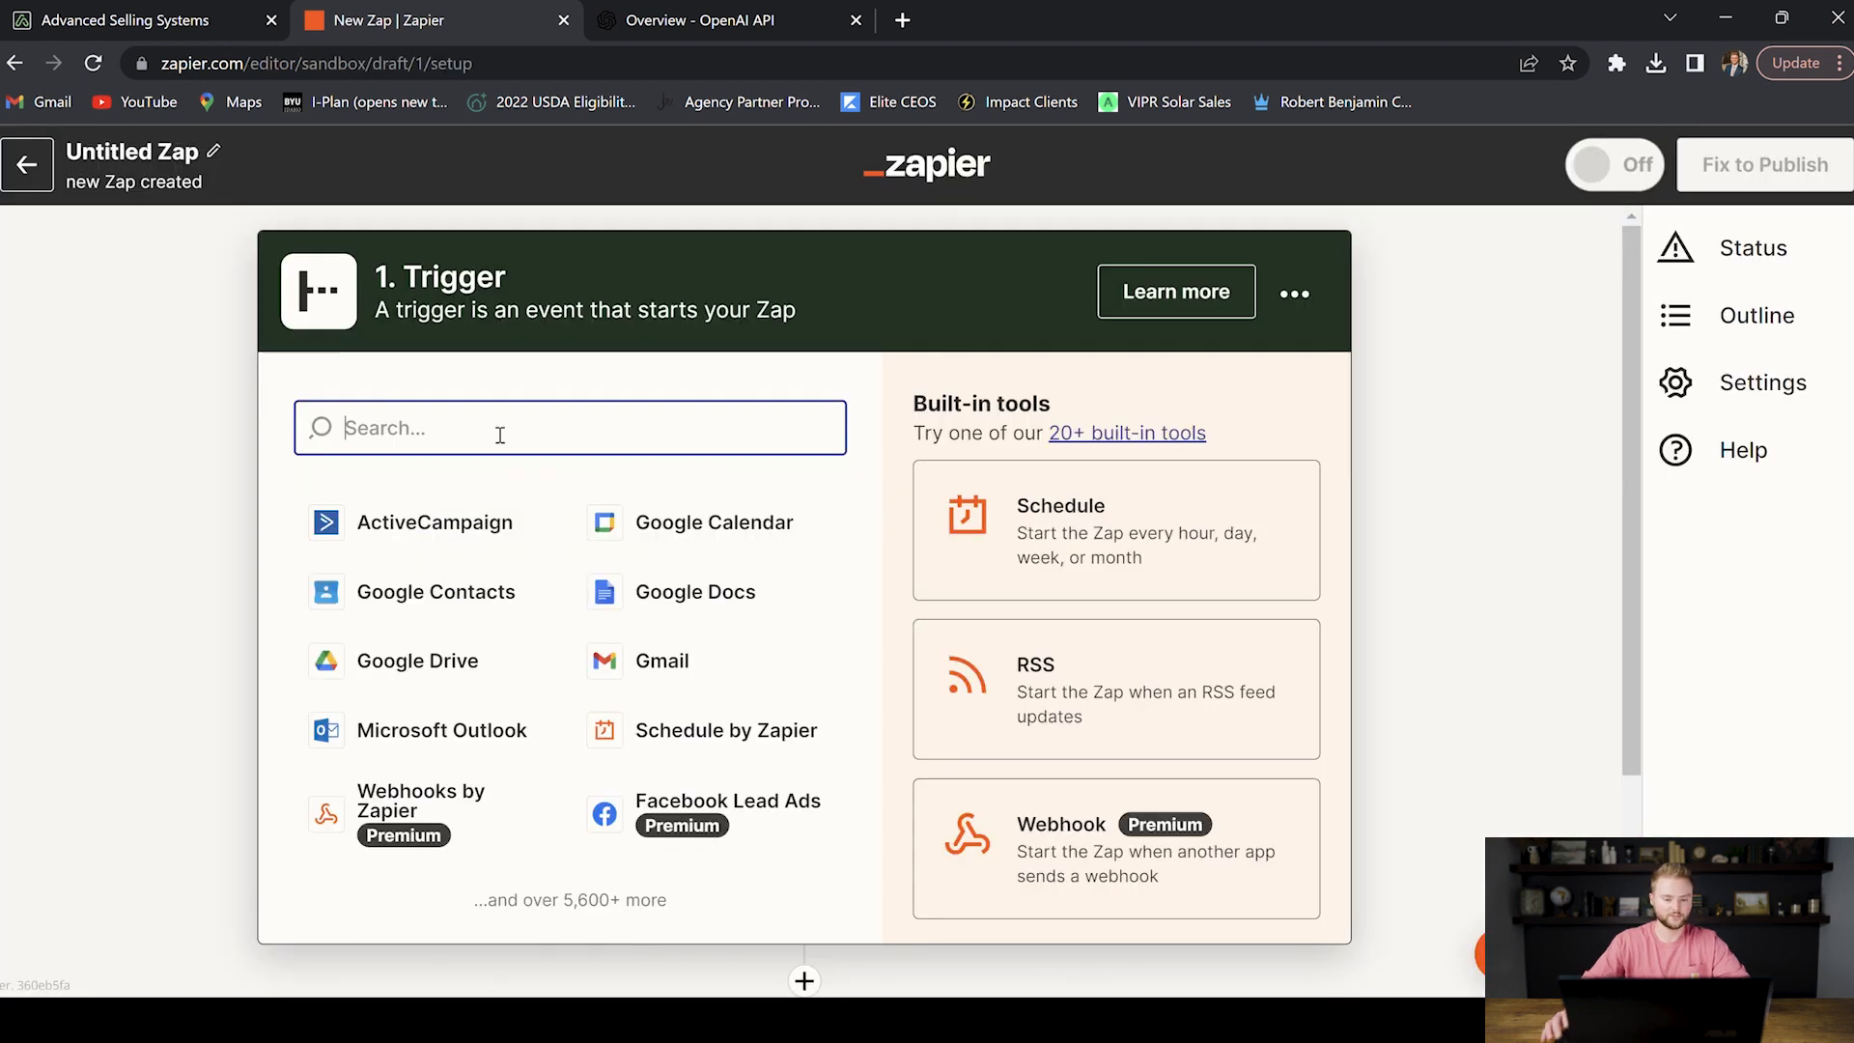
{"action": "type", "text": "web"}
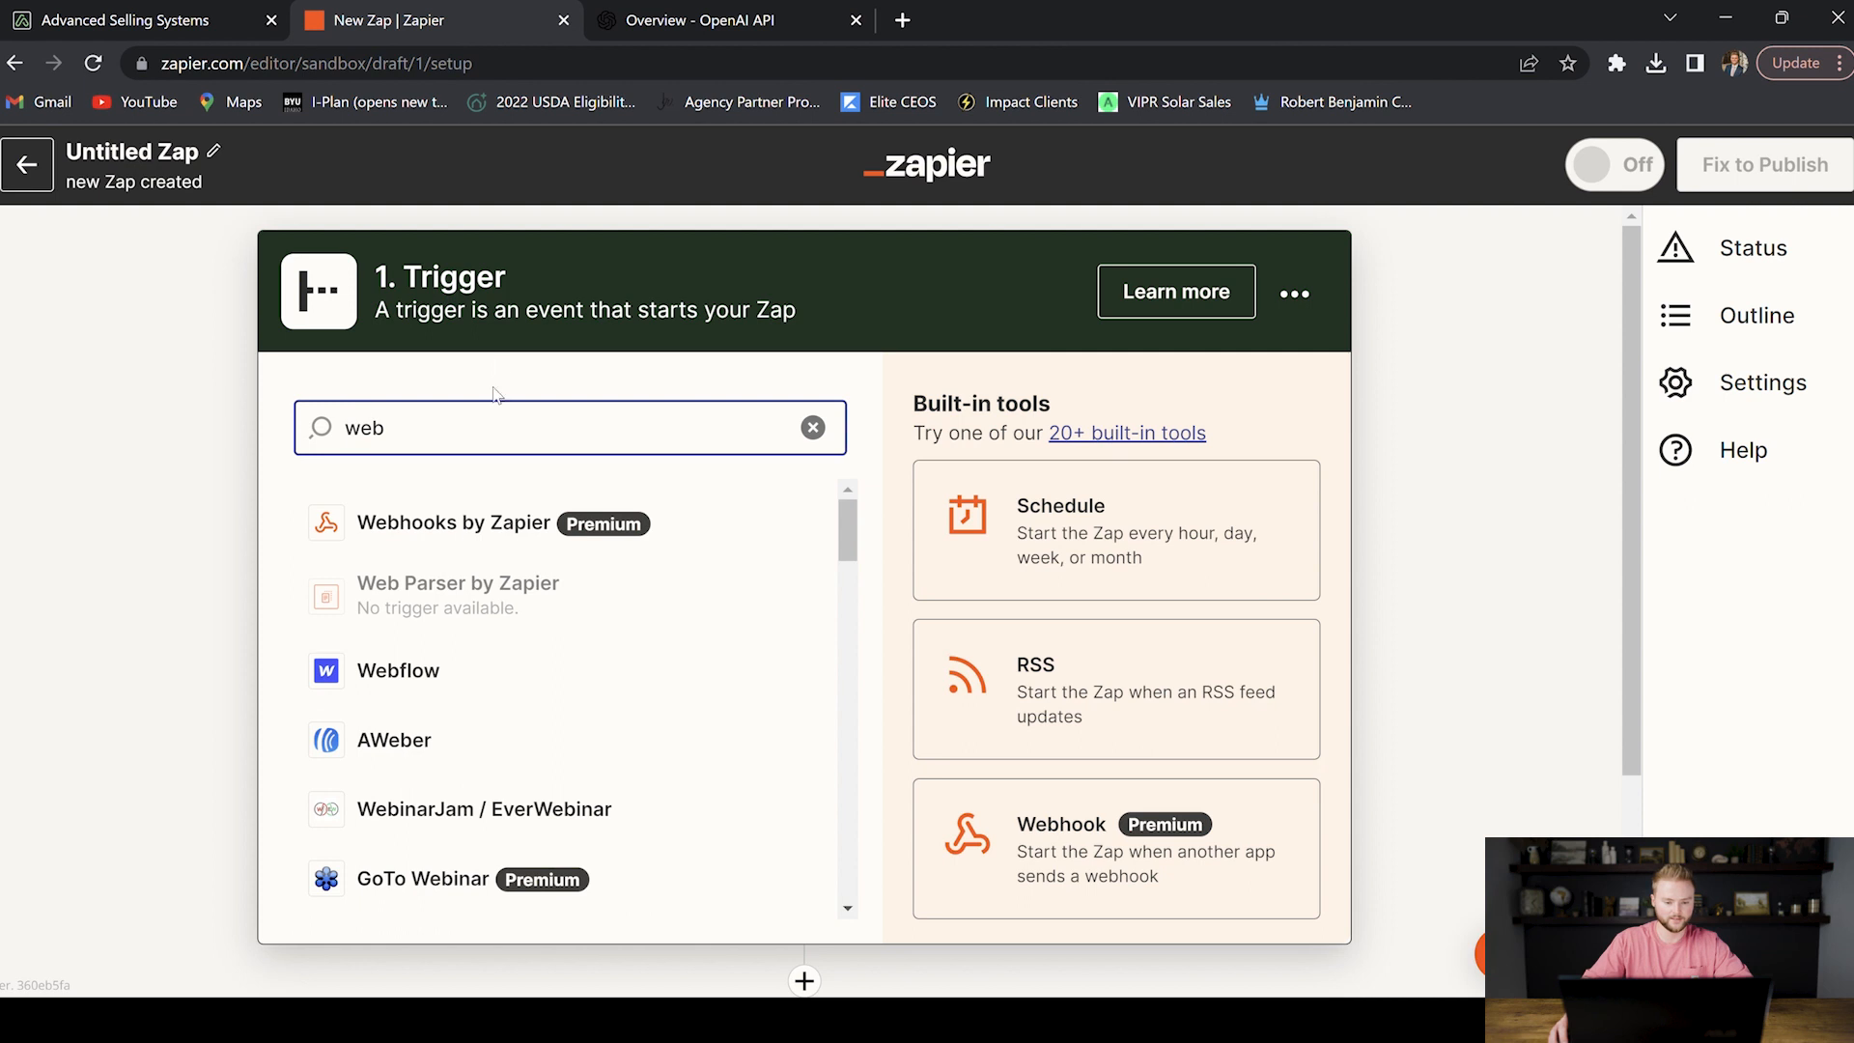
{"action": "left_click", "coordinate": [468, 531]}
Step: Set the Zap's trigger event to Catch Hook, leave the child key empty, and copy the generated webhook URL
{"action": "left_click", "coordinate": [577, 618]}
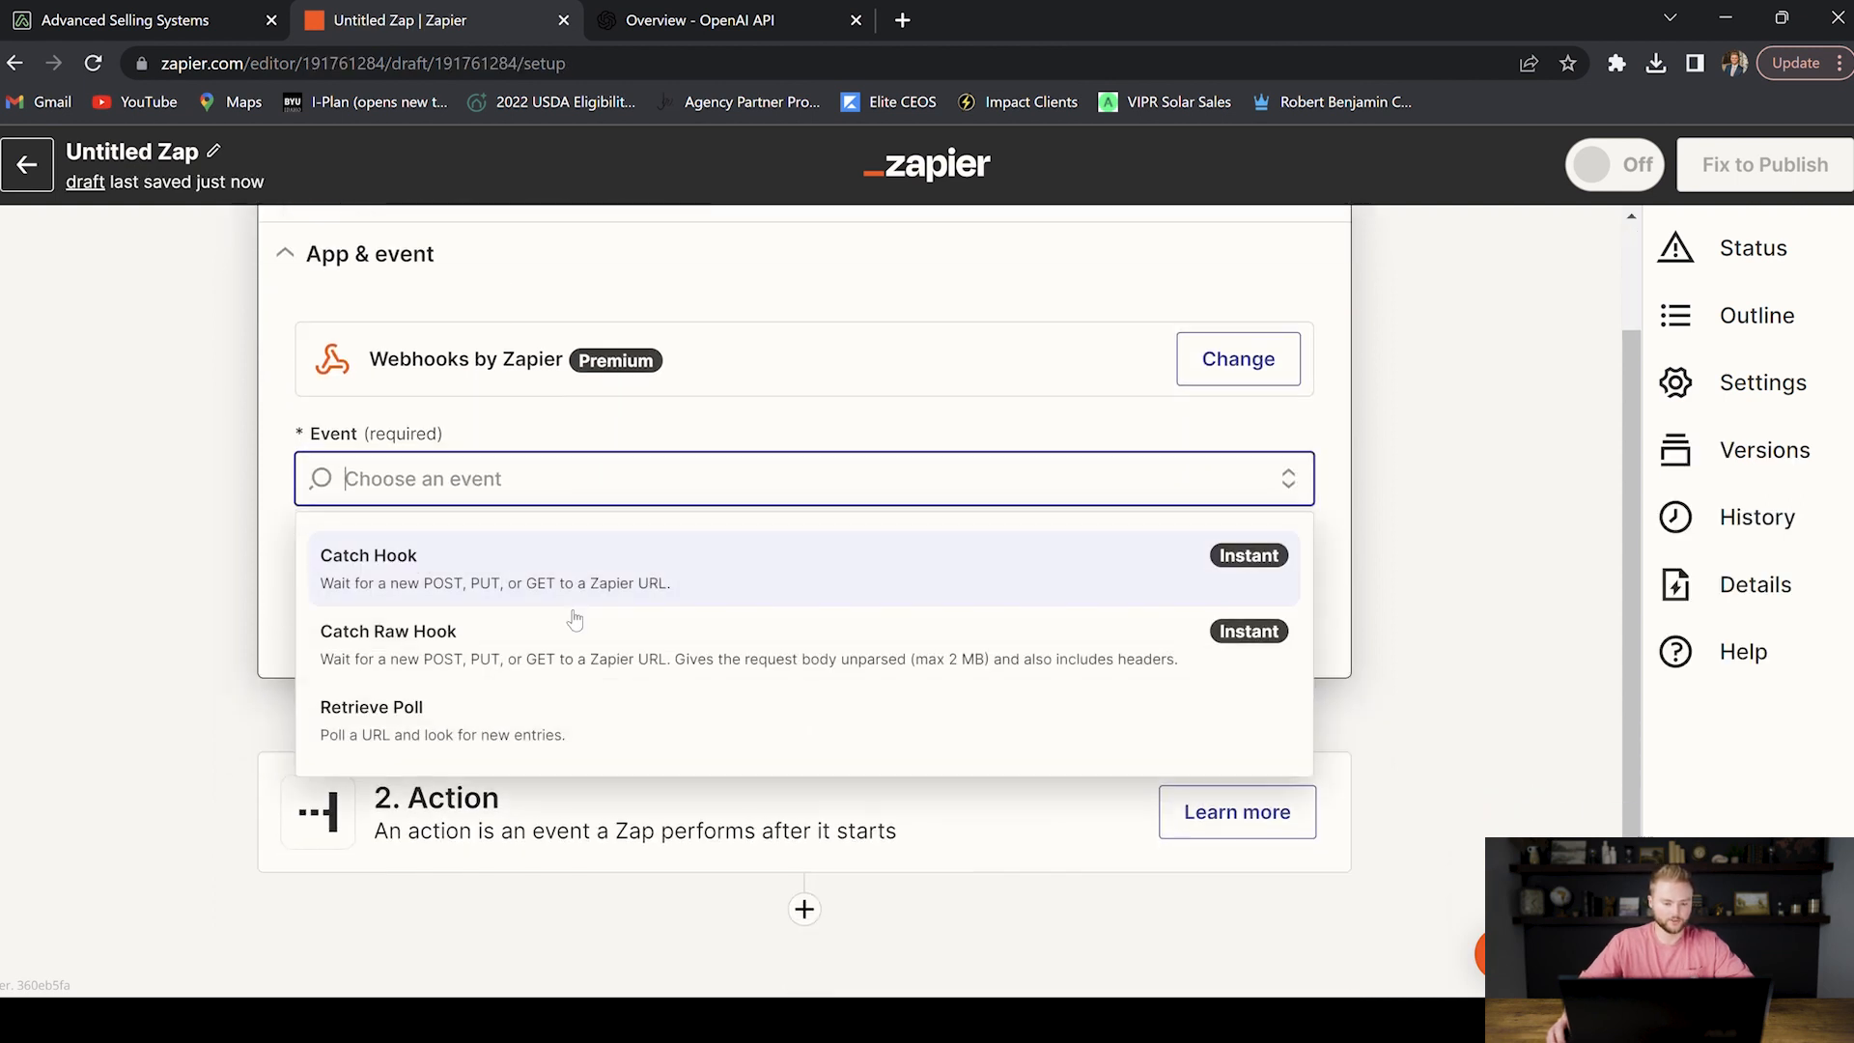
{"action": "left_click", "coordinate": [459, 537]}
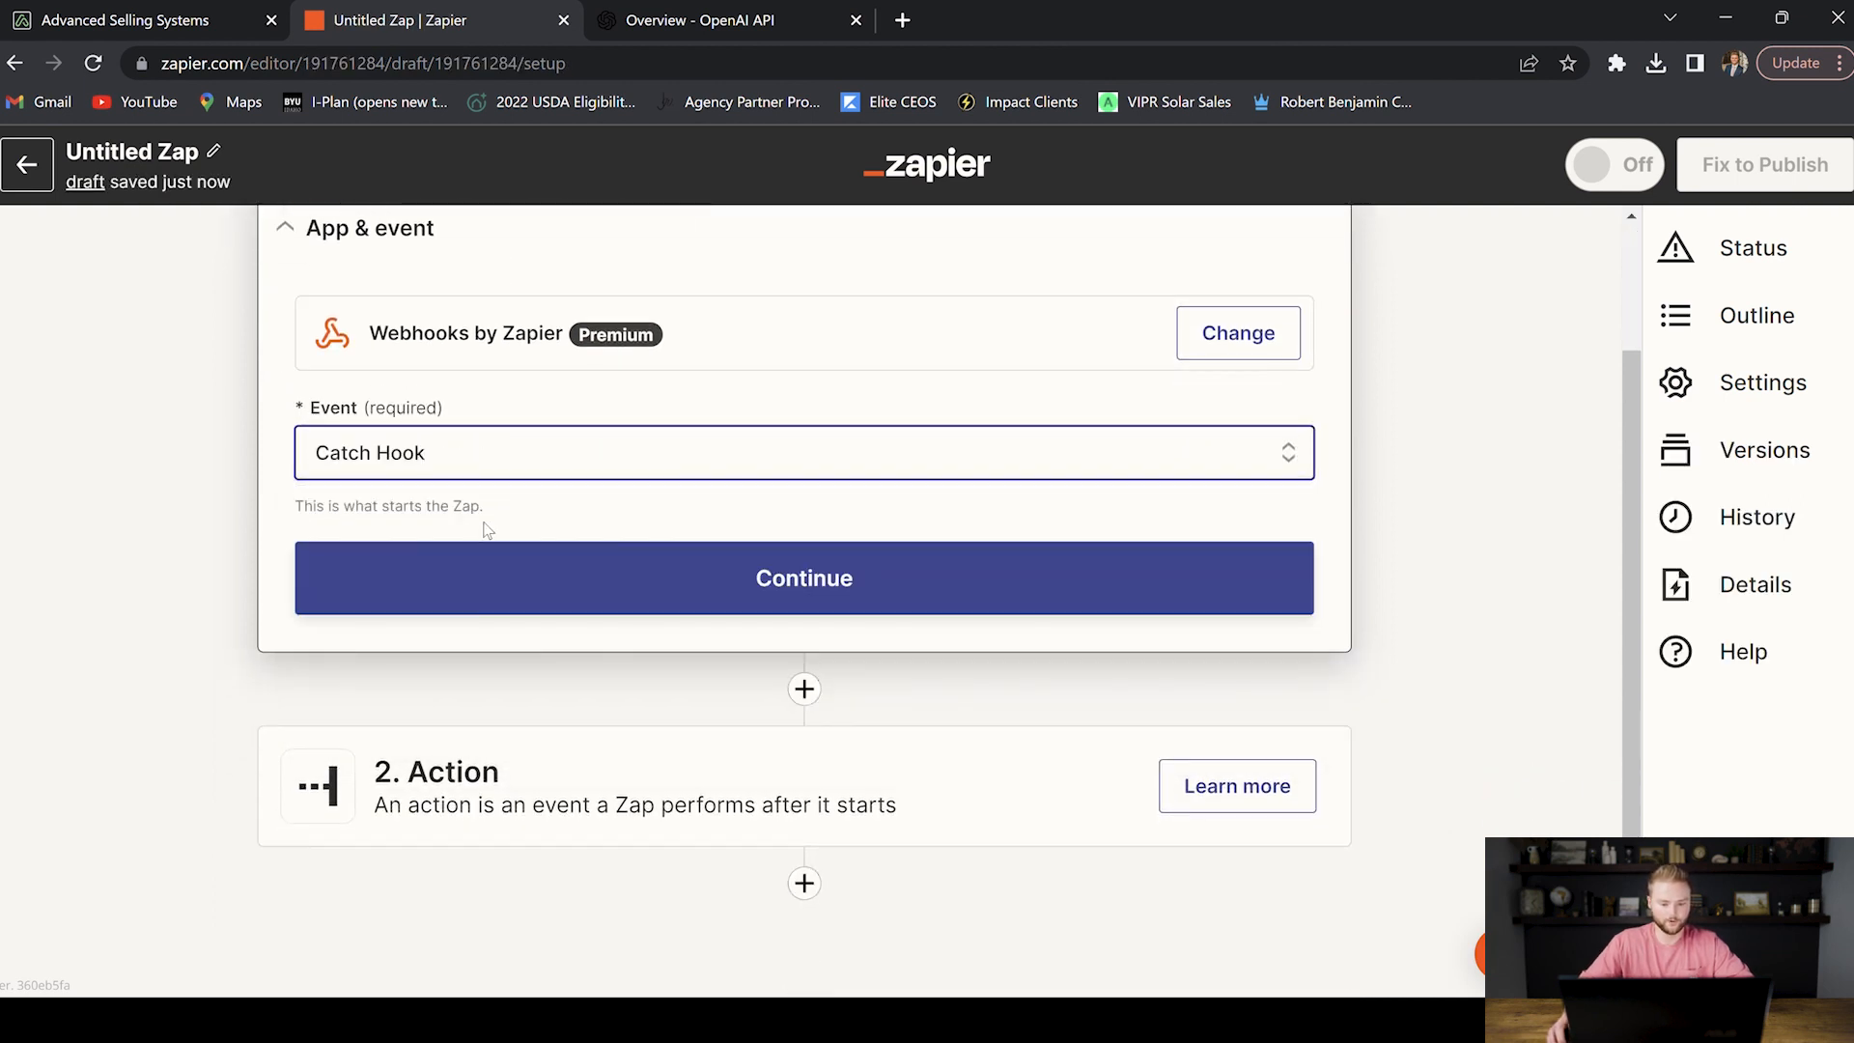
{"action": "left_click", "coordinate": [778, 579]}
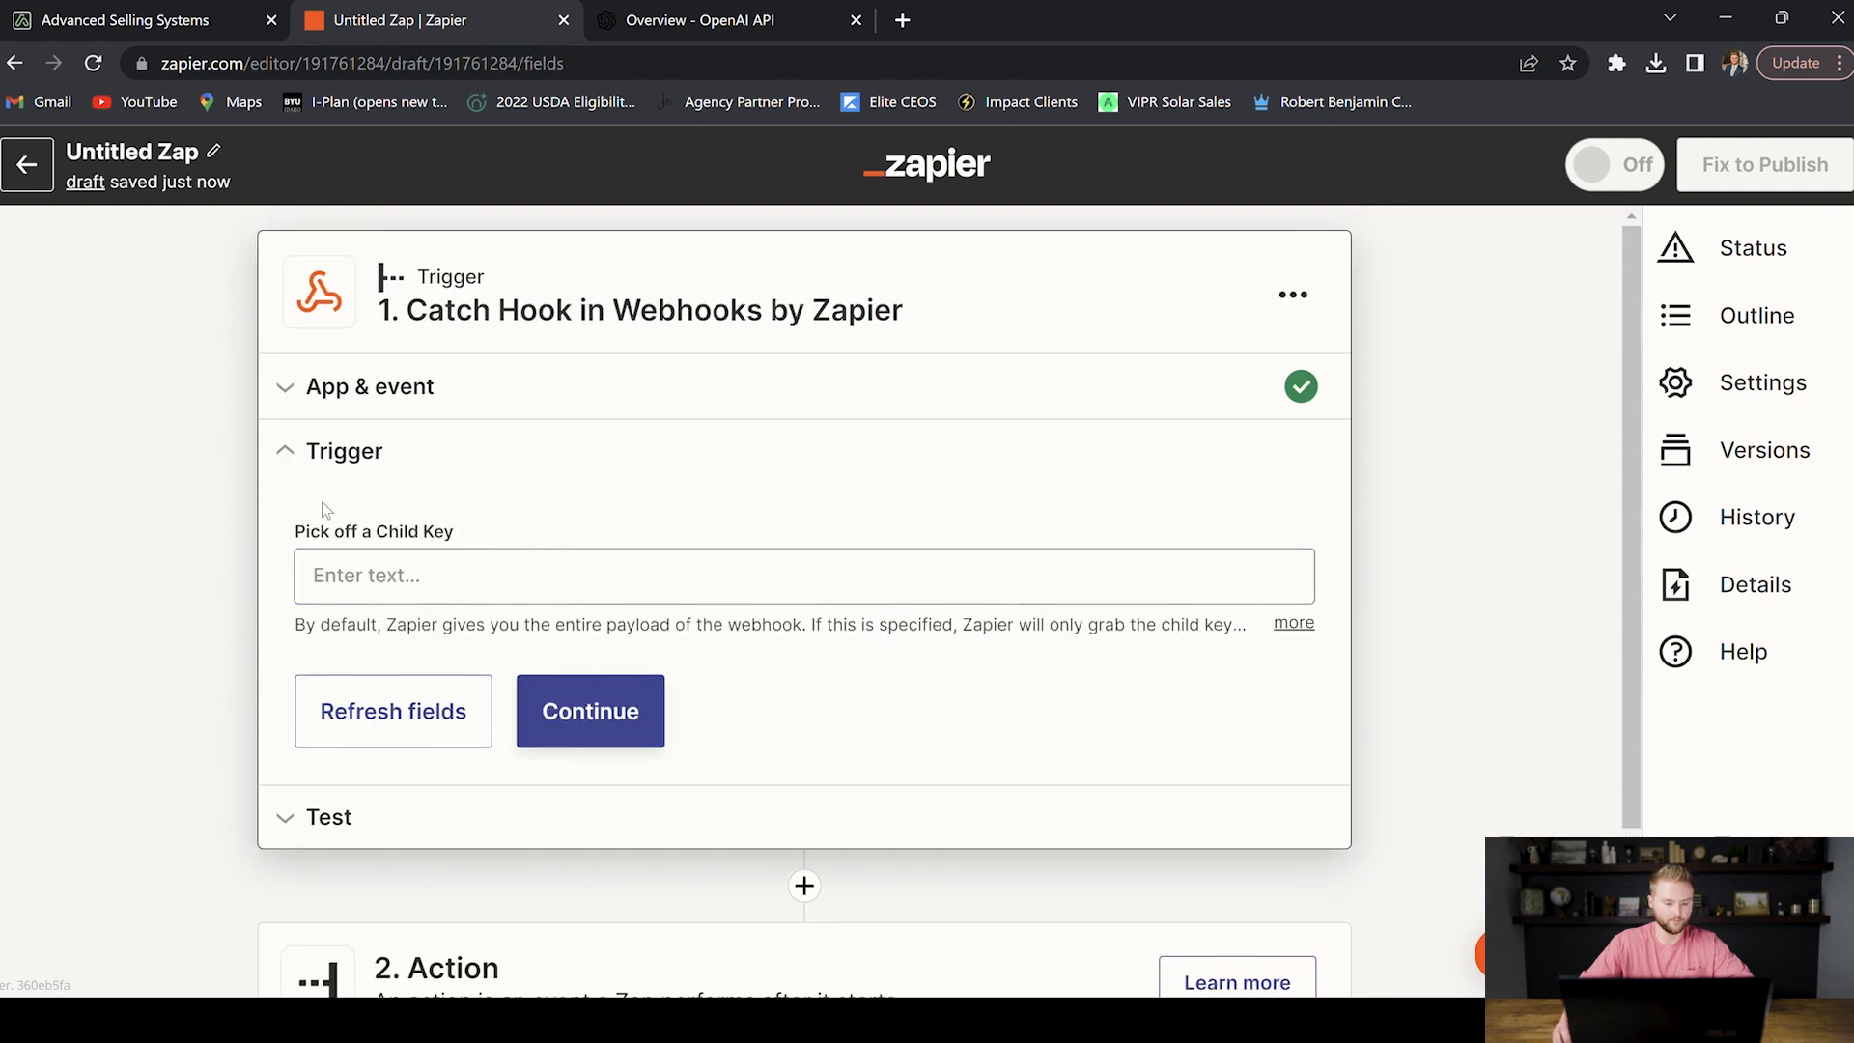
{"action": "left_click", "coordinate": [633, 714]}
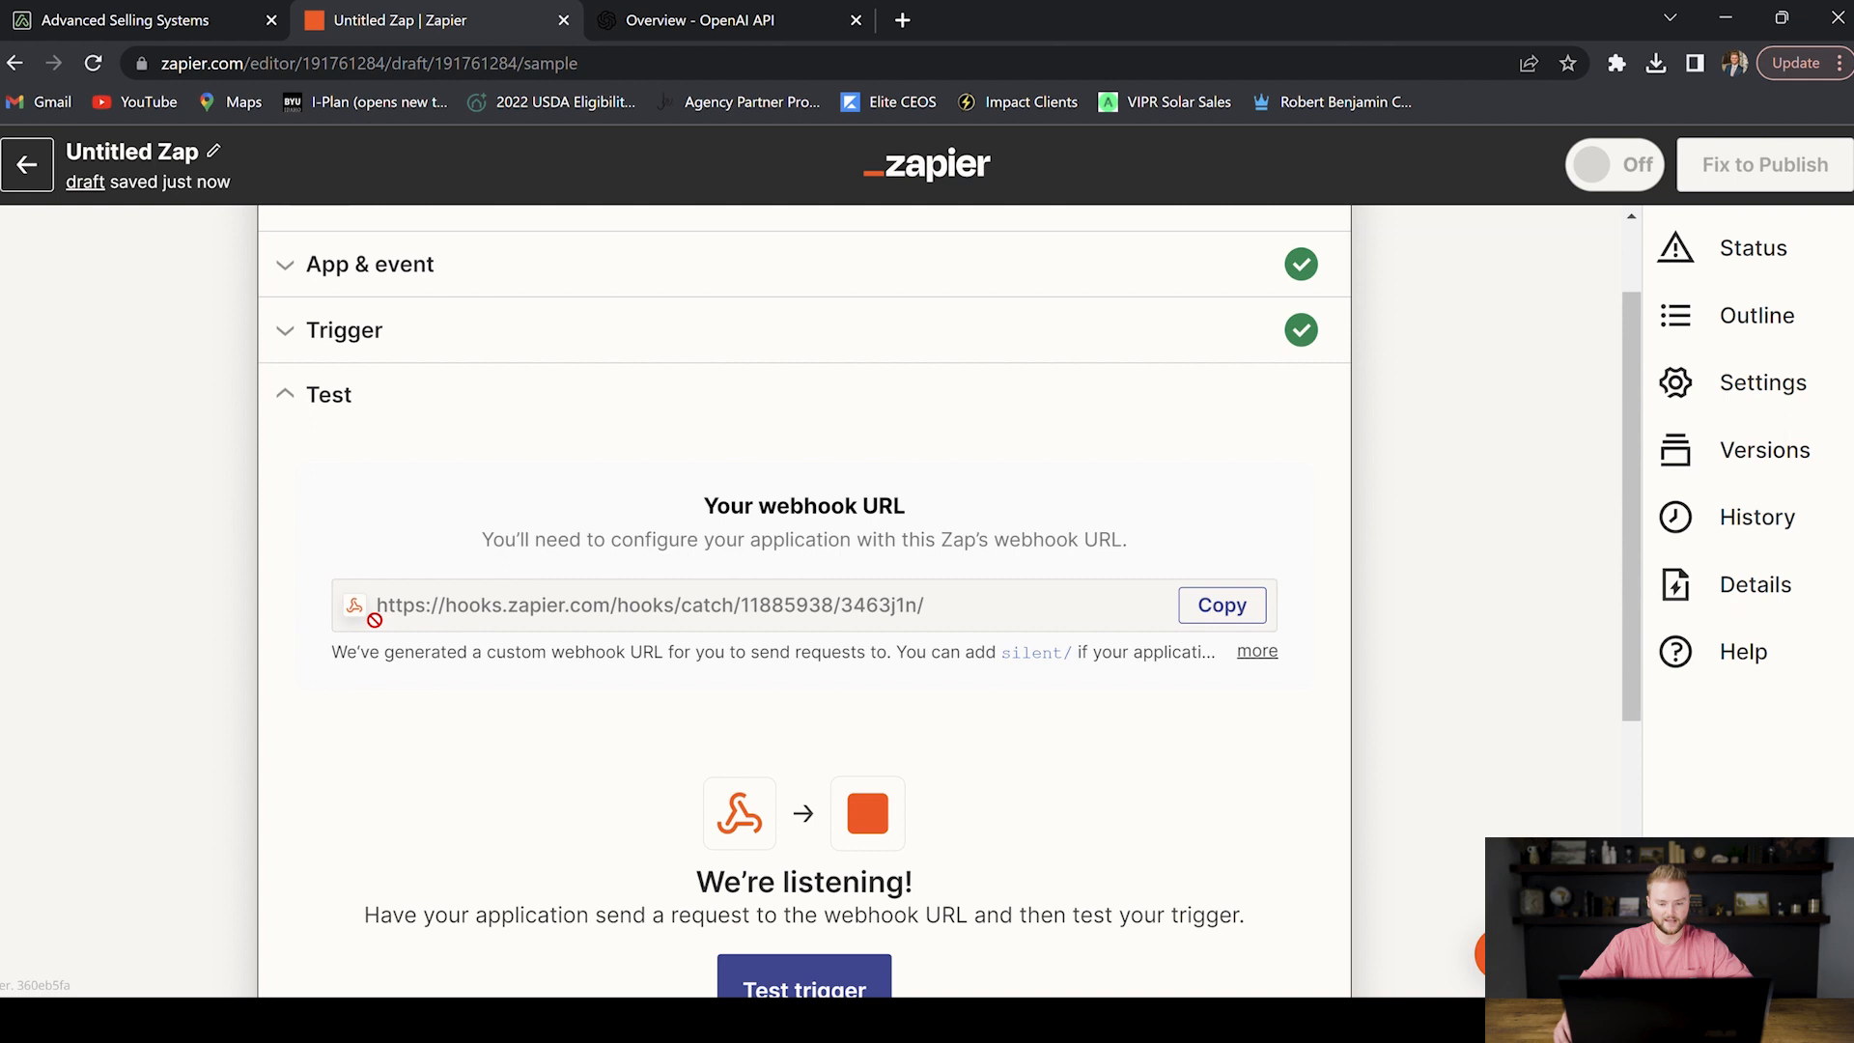
{"action": "left_click", "coordinate": [1245, 623]}
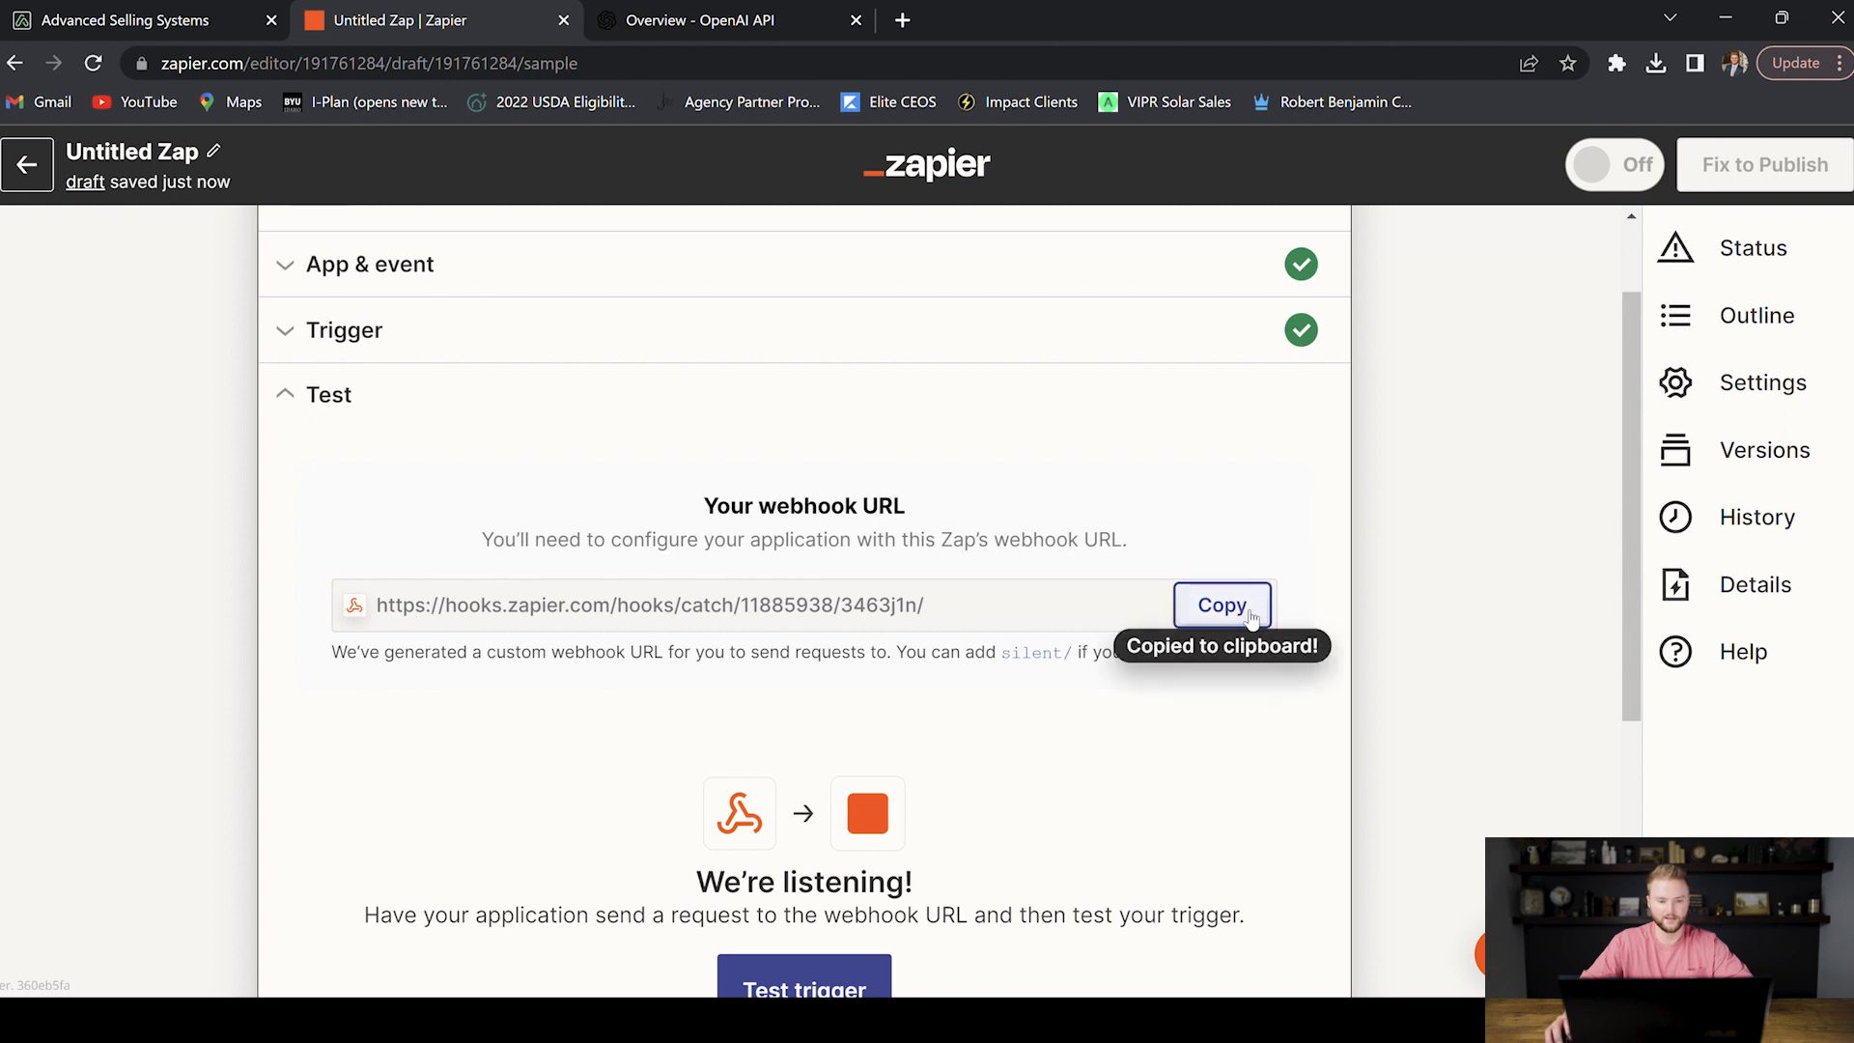
Step: Switch to Advanced Selling Systems and save the Send Webhook (ChatGPT) action with its Zapier webhook URL
{"action": "left_click", "coordinate": [153, 12]}
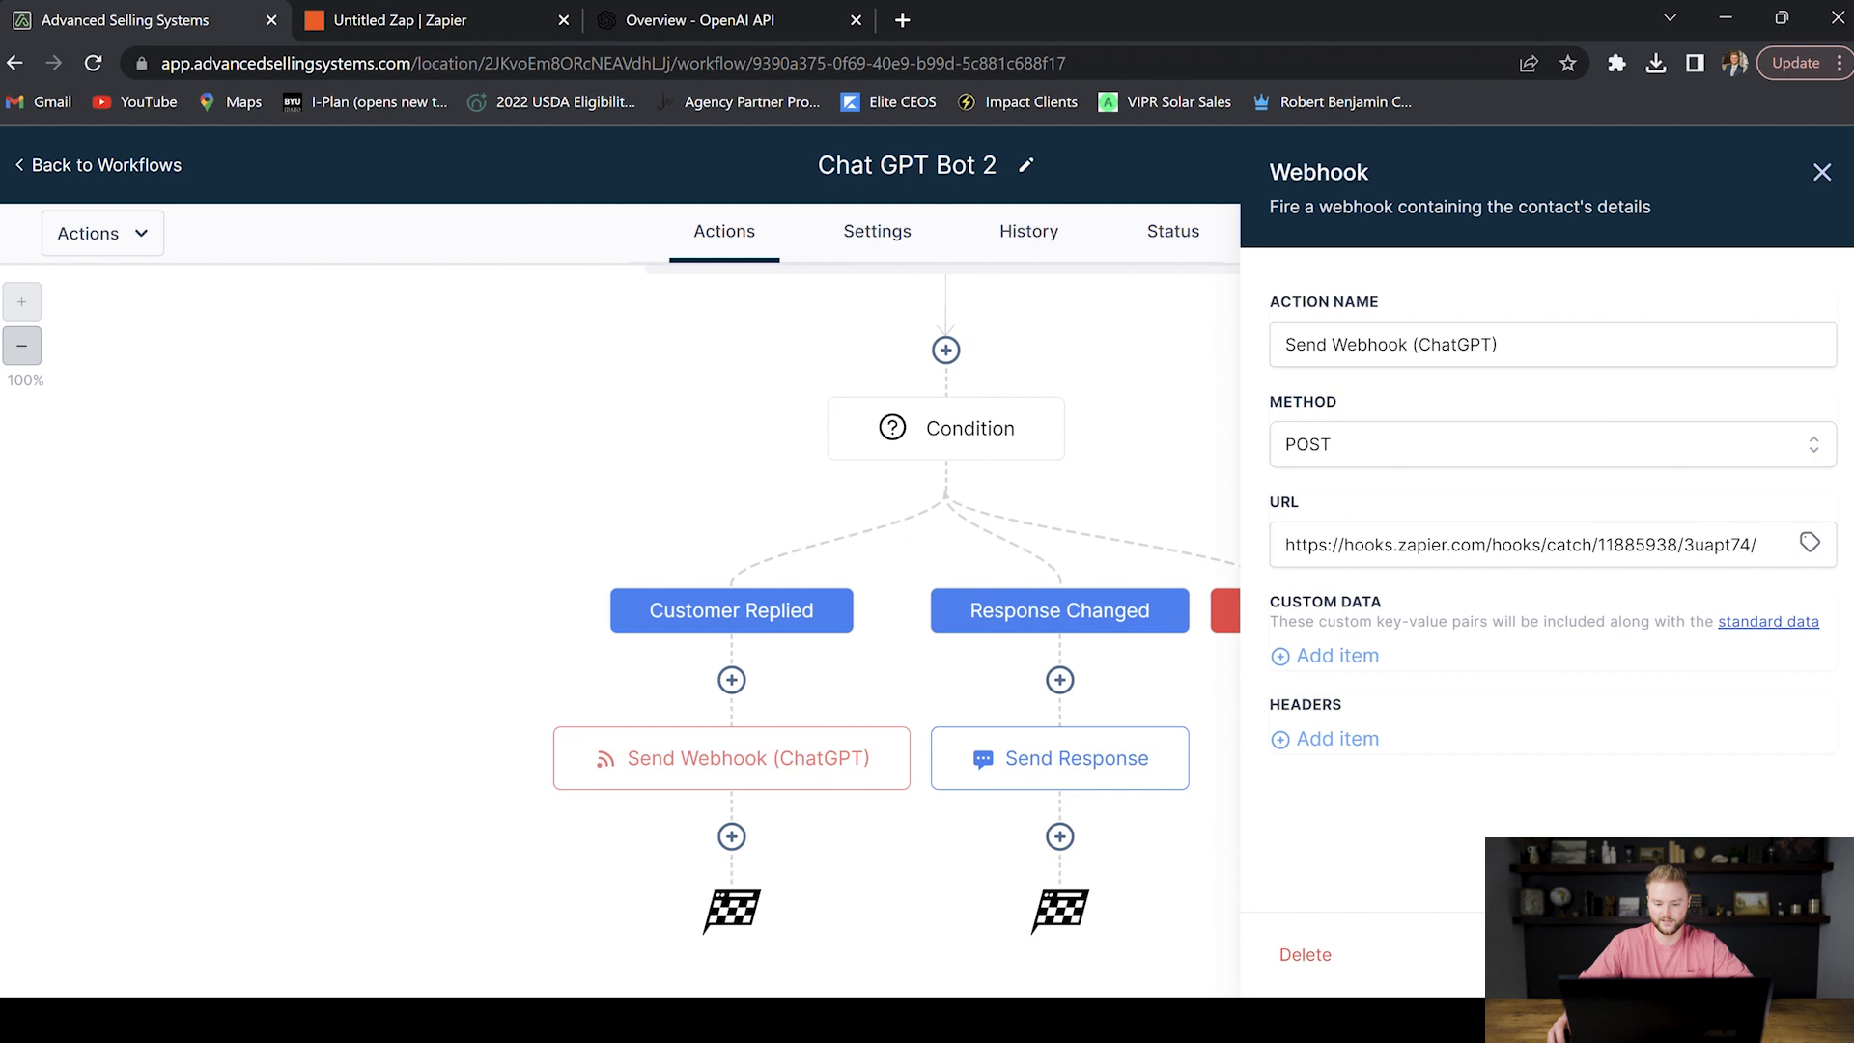
{"action": "left_click", "coordinate": [1759, 953]}
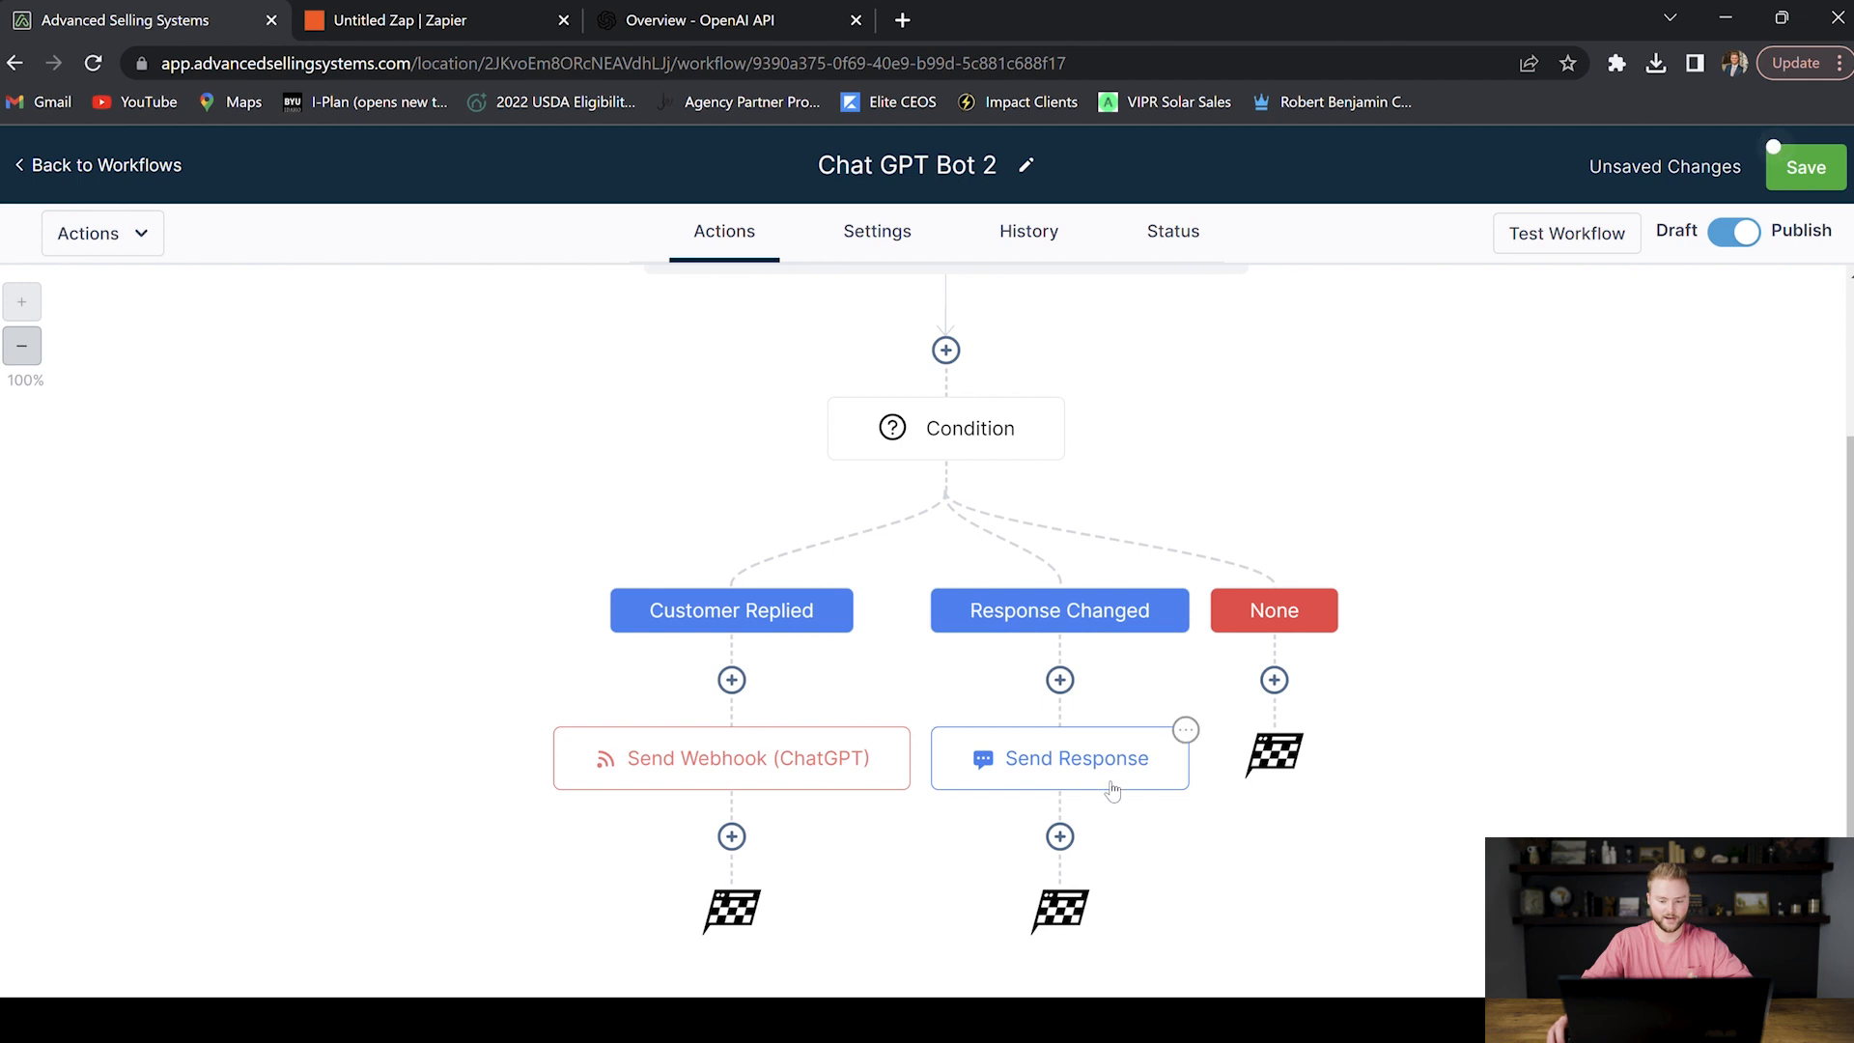
Step: Add a Send SMS action below Send Response in the Response Changed branch and name it Send Response
{"action": "left_click", "coordinate": [1060, 836]}
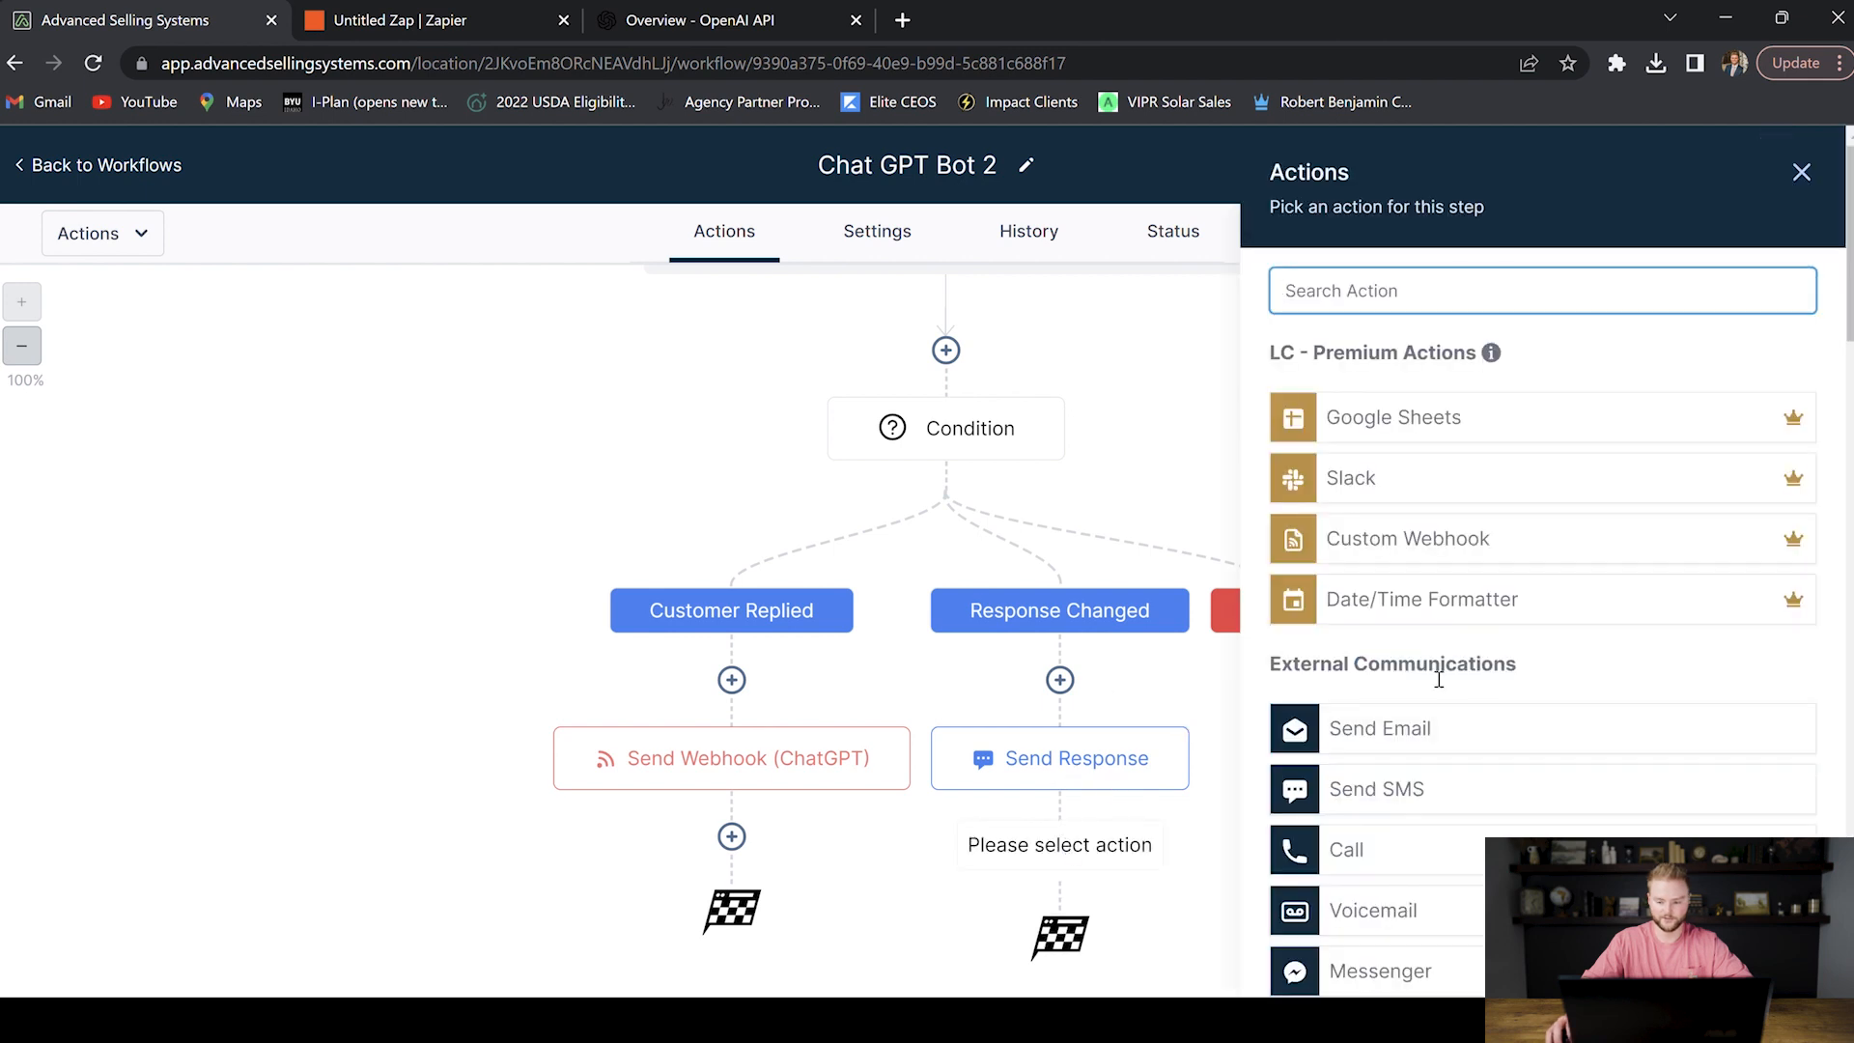
{"action": "left_click", "coordinate": [1366, 788]}
{"action": "left_click", "coordinate": [1364, 386]}
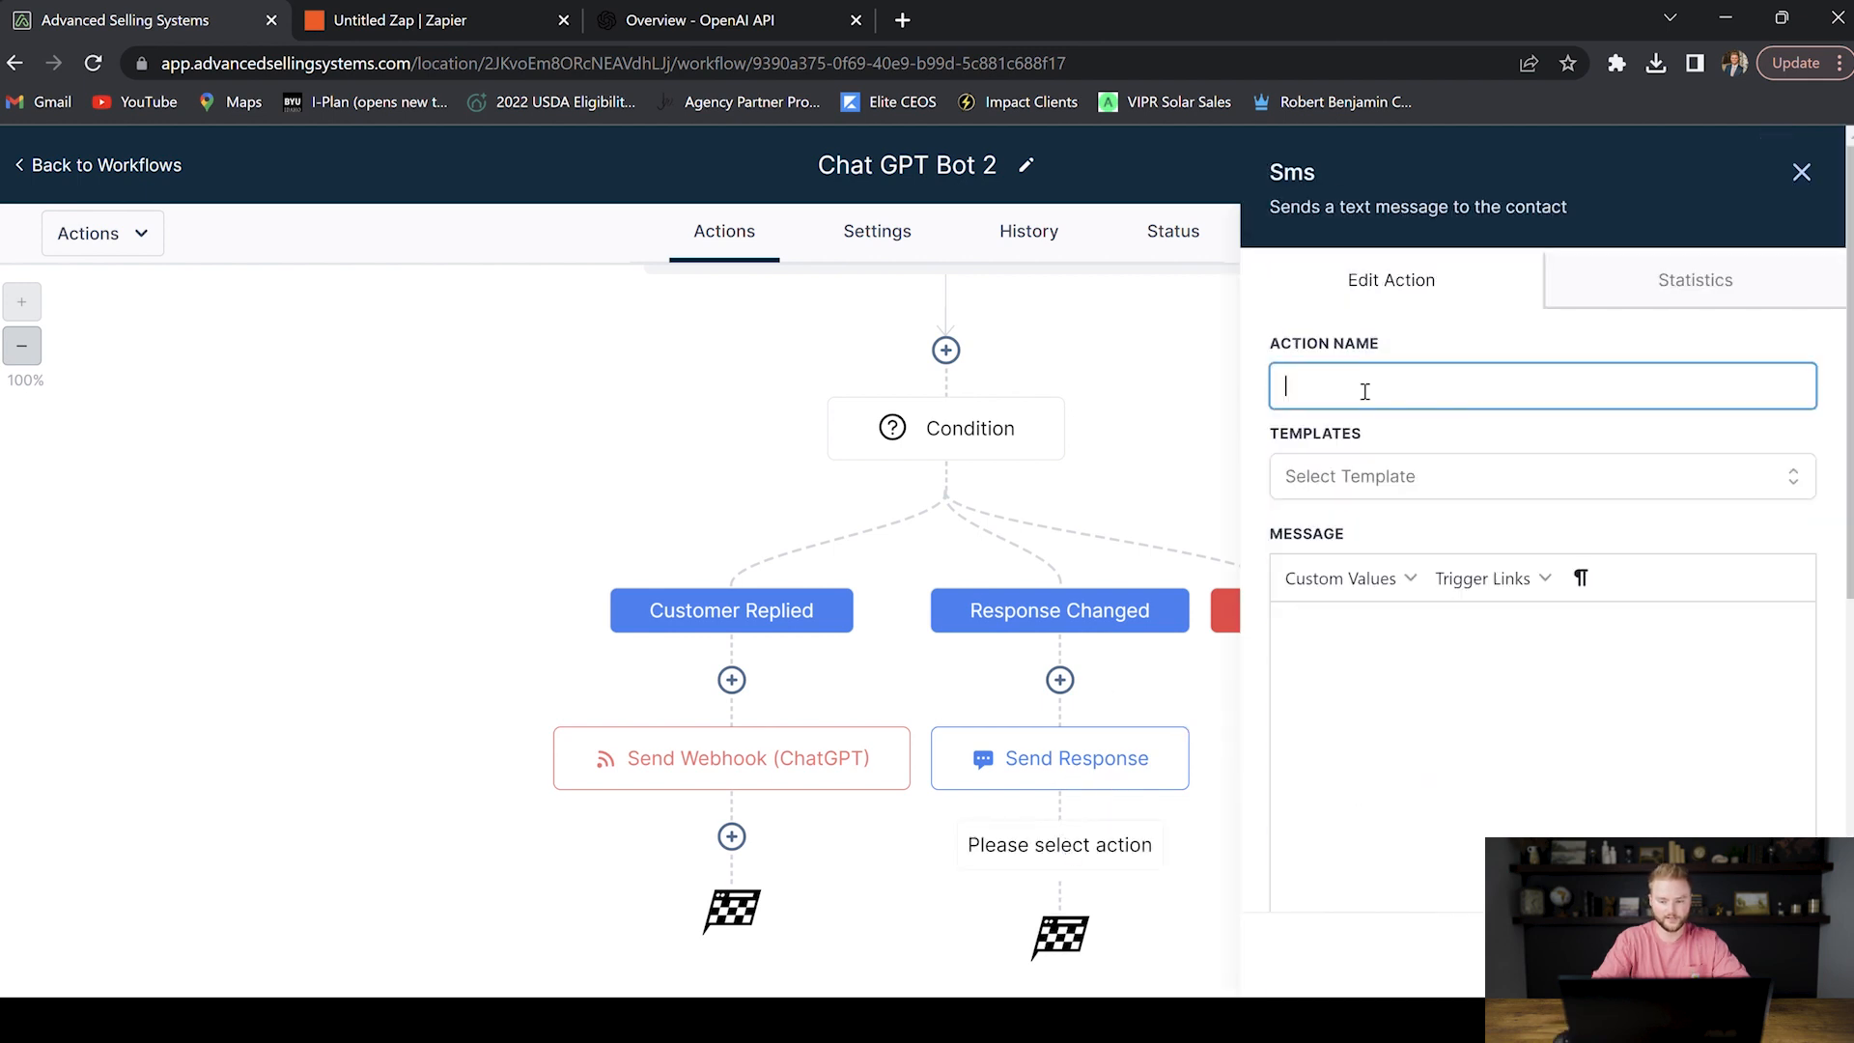
{"action": "type", "text": "Send Response"}
{"action": "left_click", "coordinate": [1404, 675]}
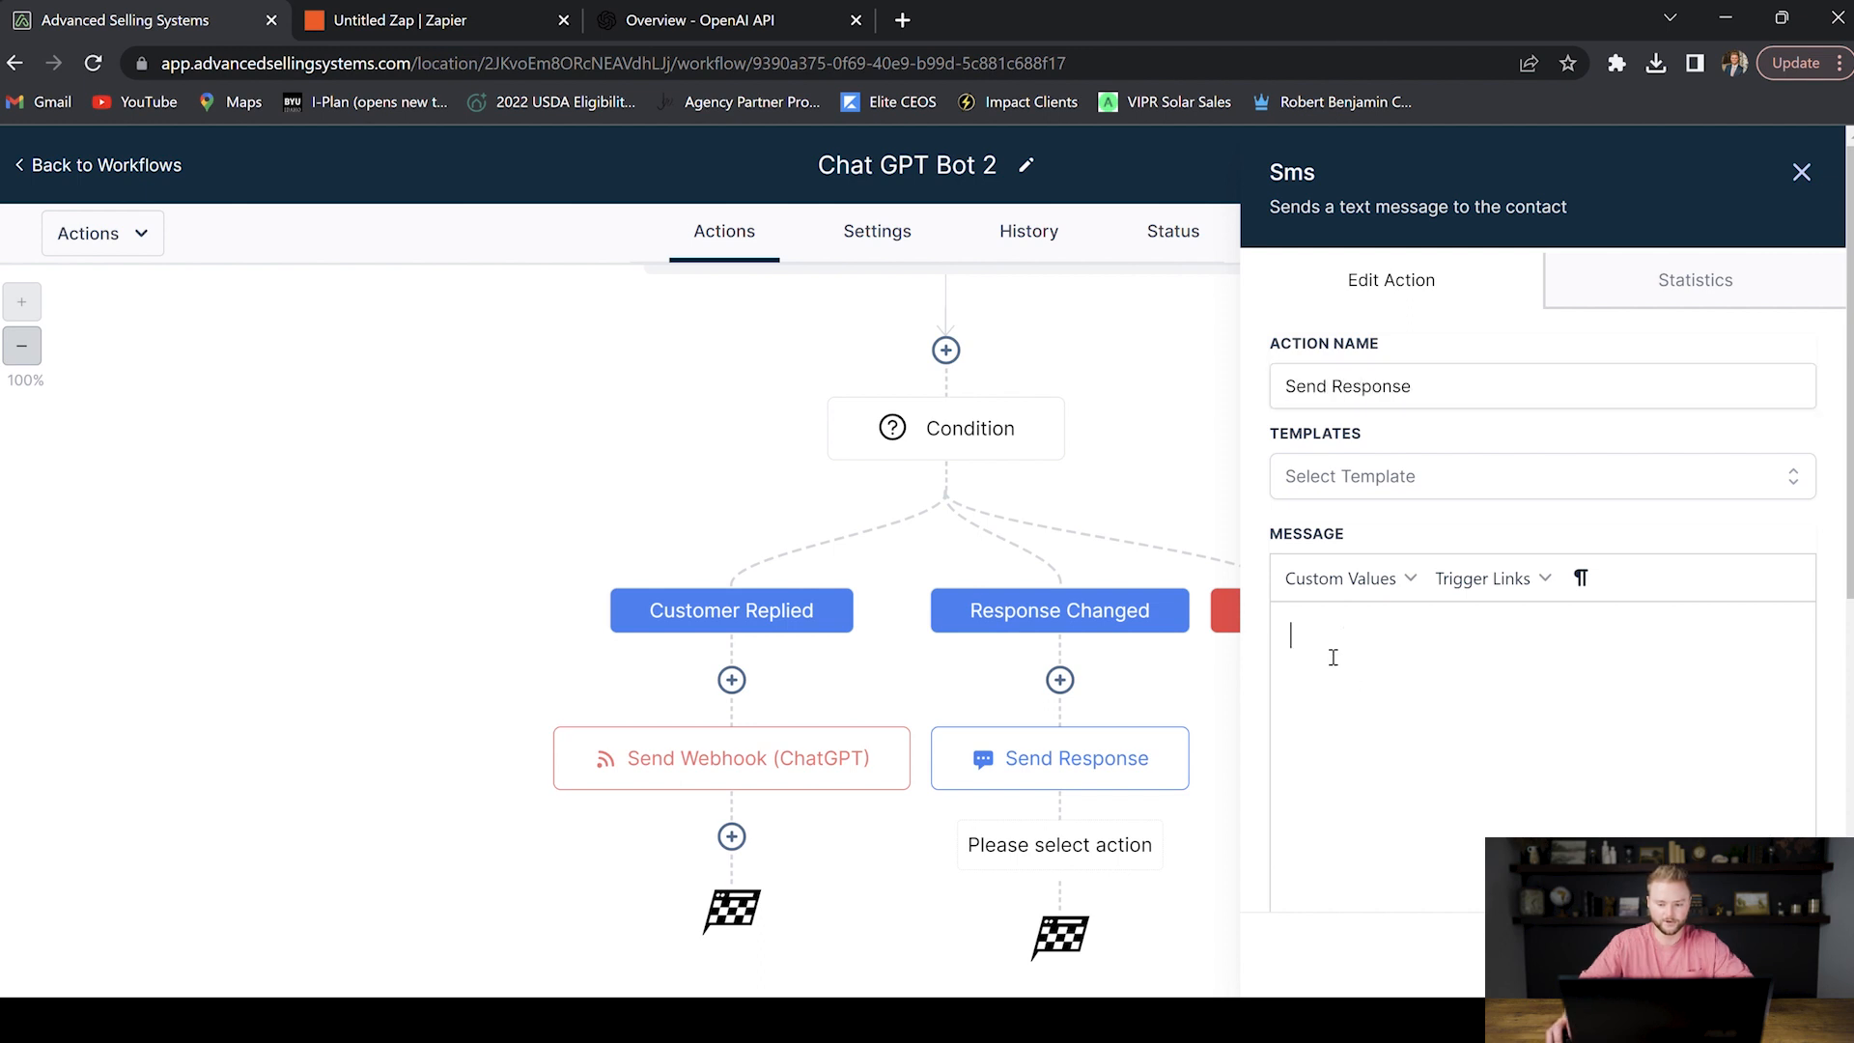
Step: Insert the contact's Response custom field as the SMS message and save the action
{"action": "left_click", "coordinate": [1370, 587]}
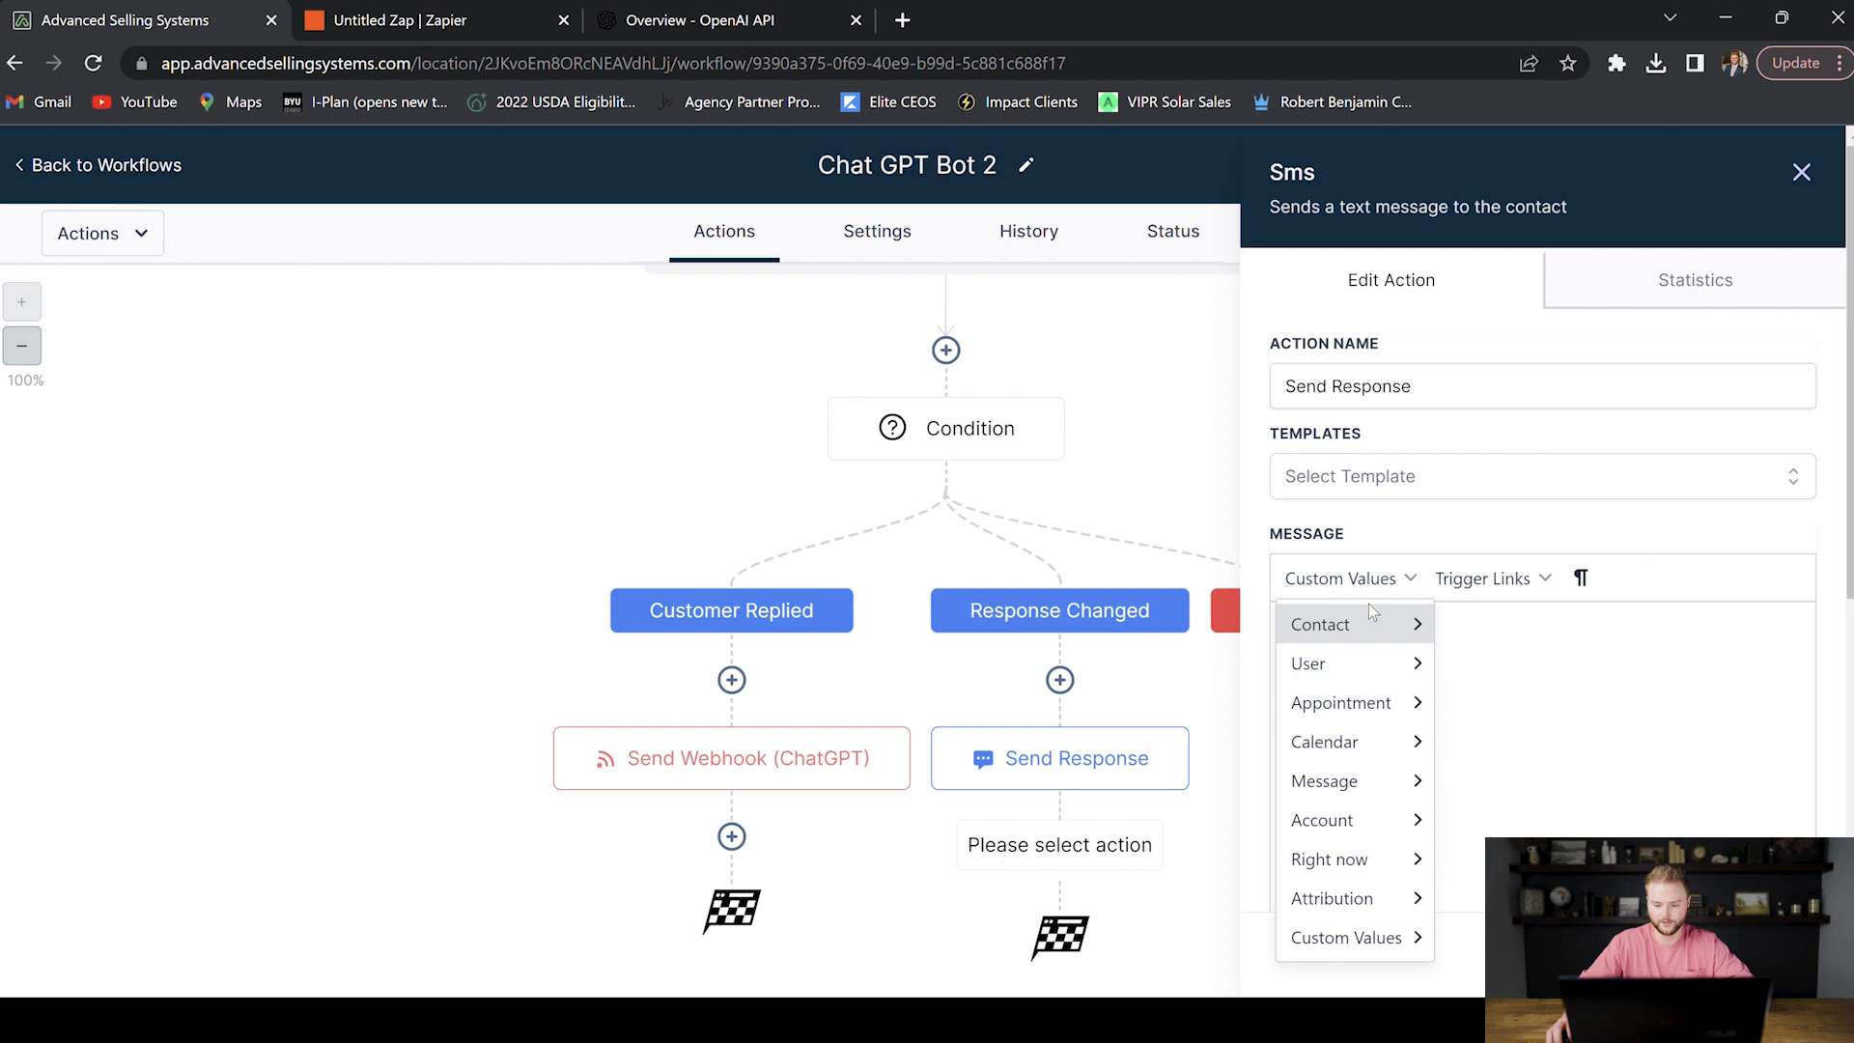
{"action": "mouse_move", "coordinate": [1369, 626]}
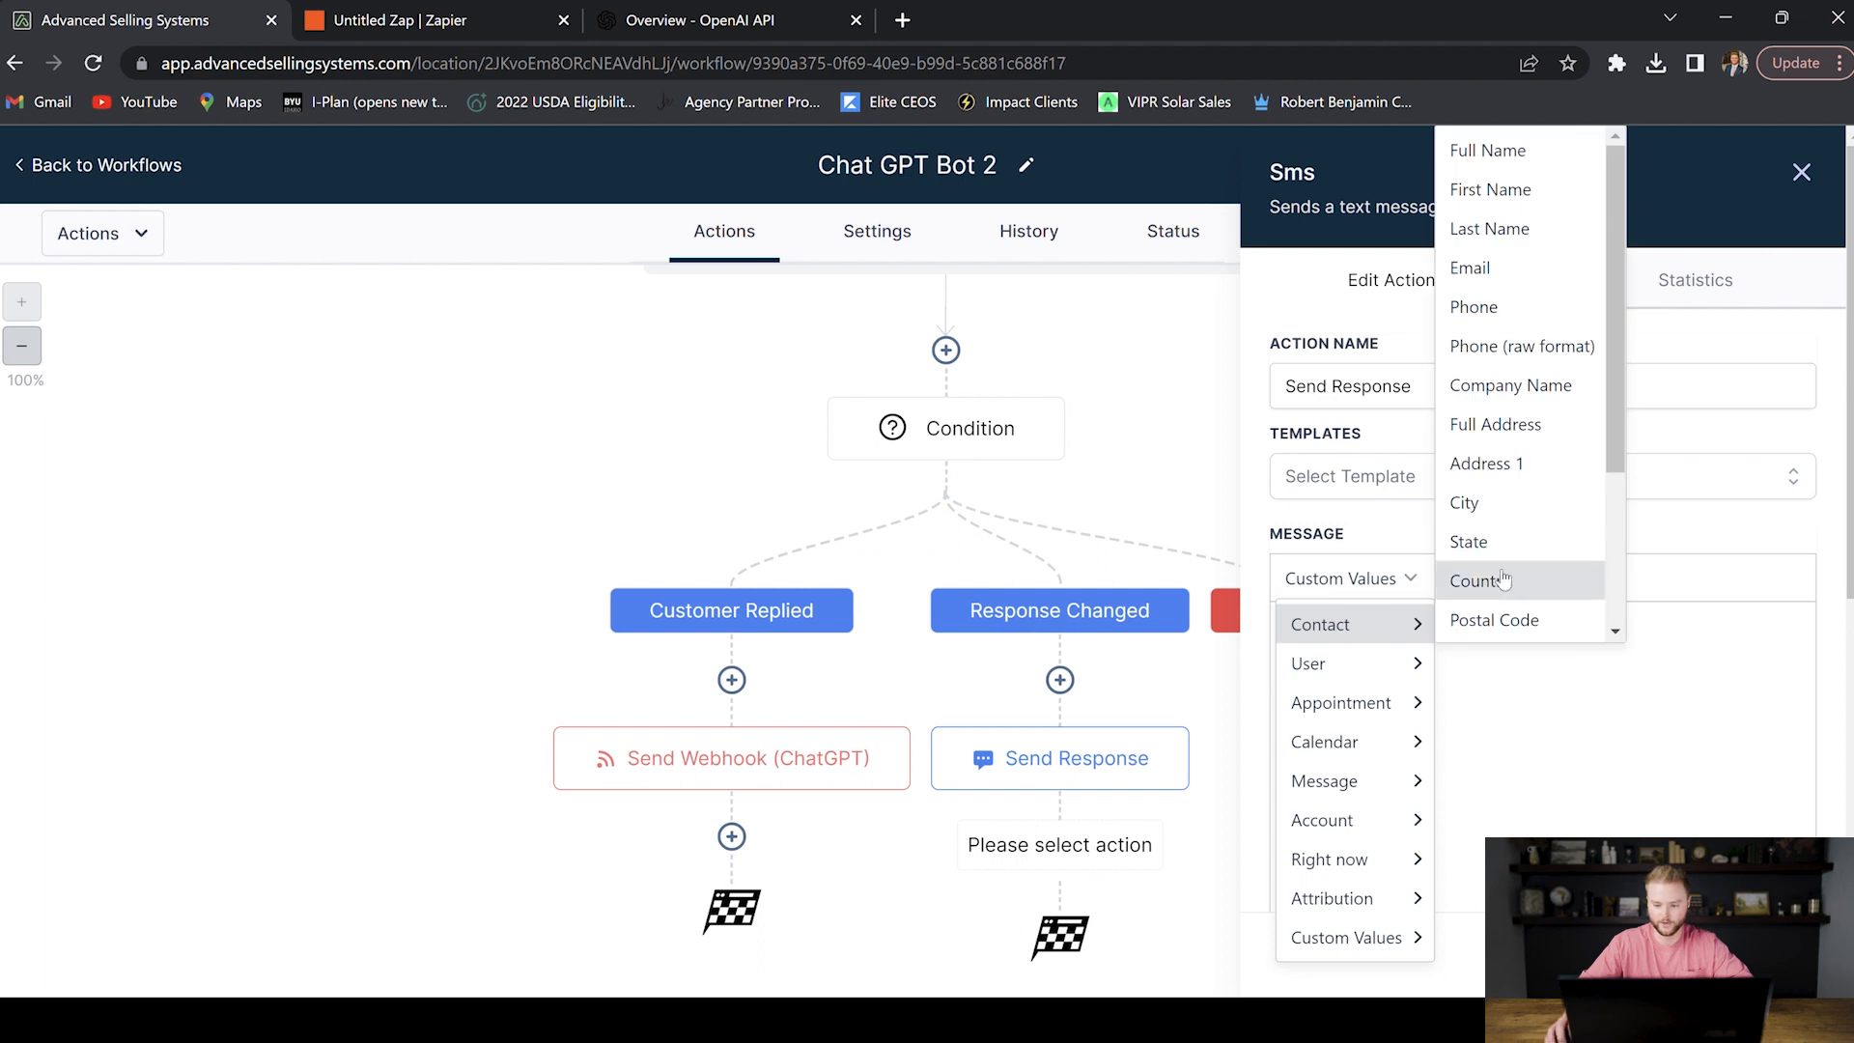
{"action": "scroll", "coordinate": [1492, 579], "scroll_direction": "down", "scroll_amount": 3}
{"action": "mouse_move", "coordinate": [1526, 622]}
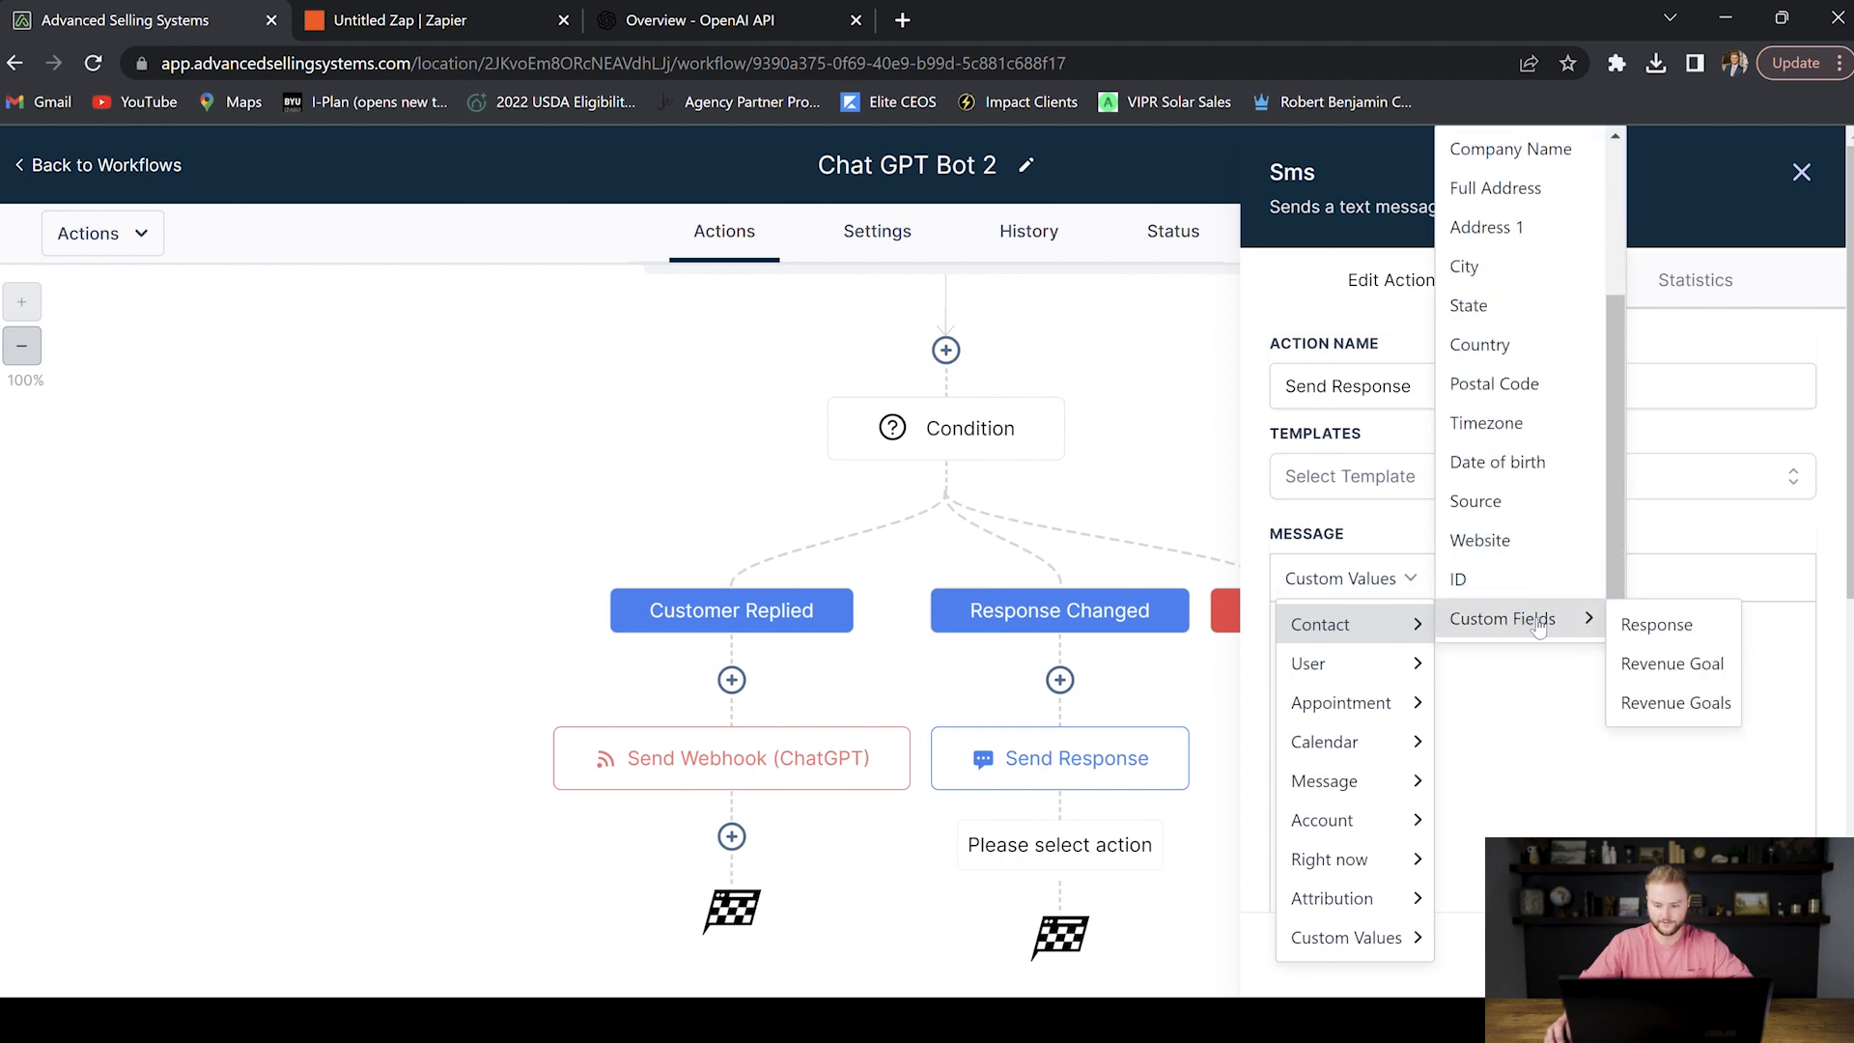
{"action": "left_click", "coordinate": [1678, 627]}
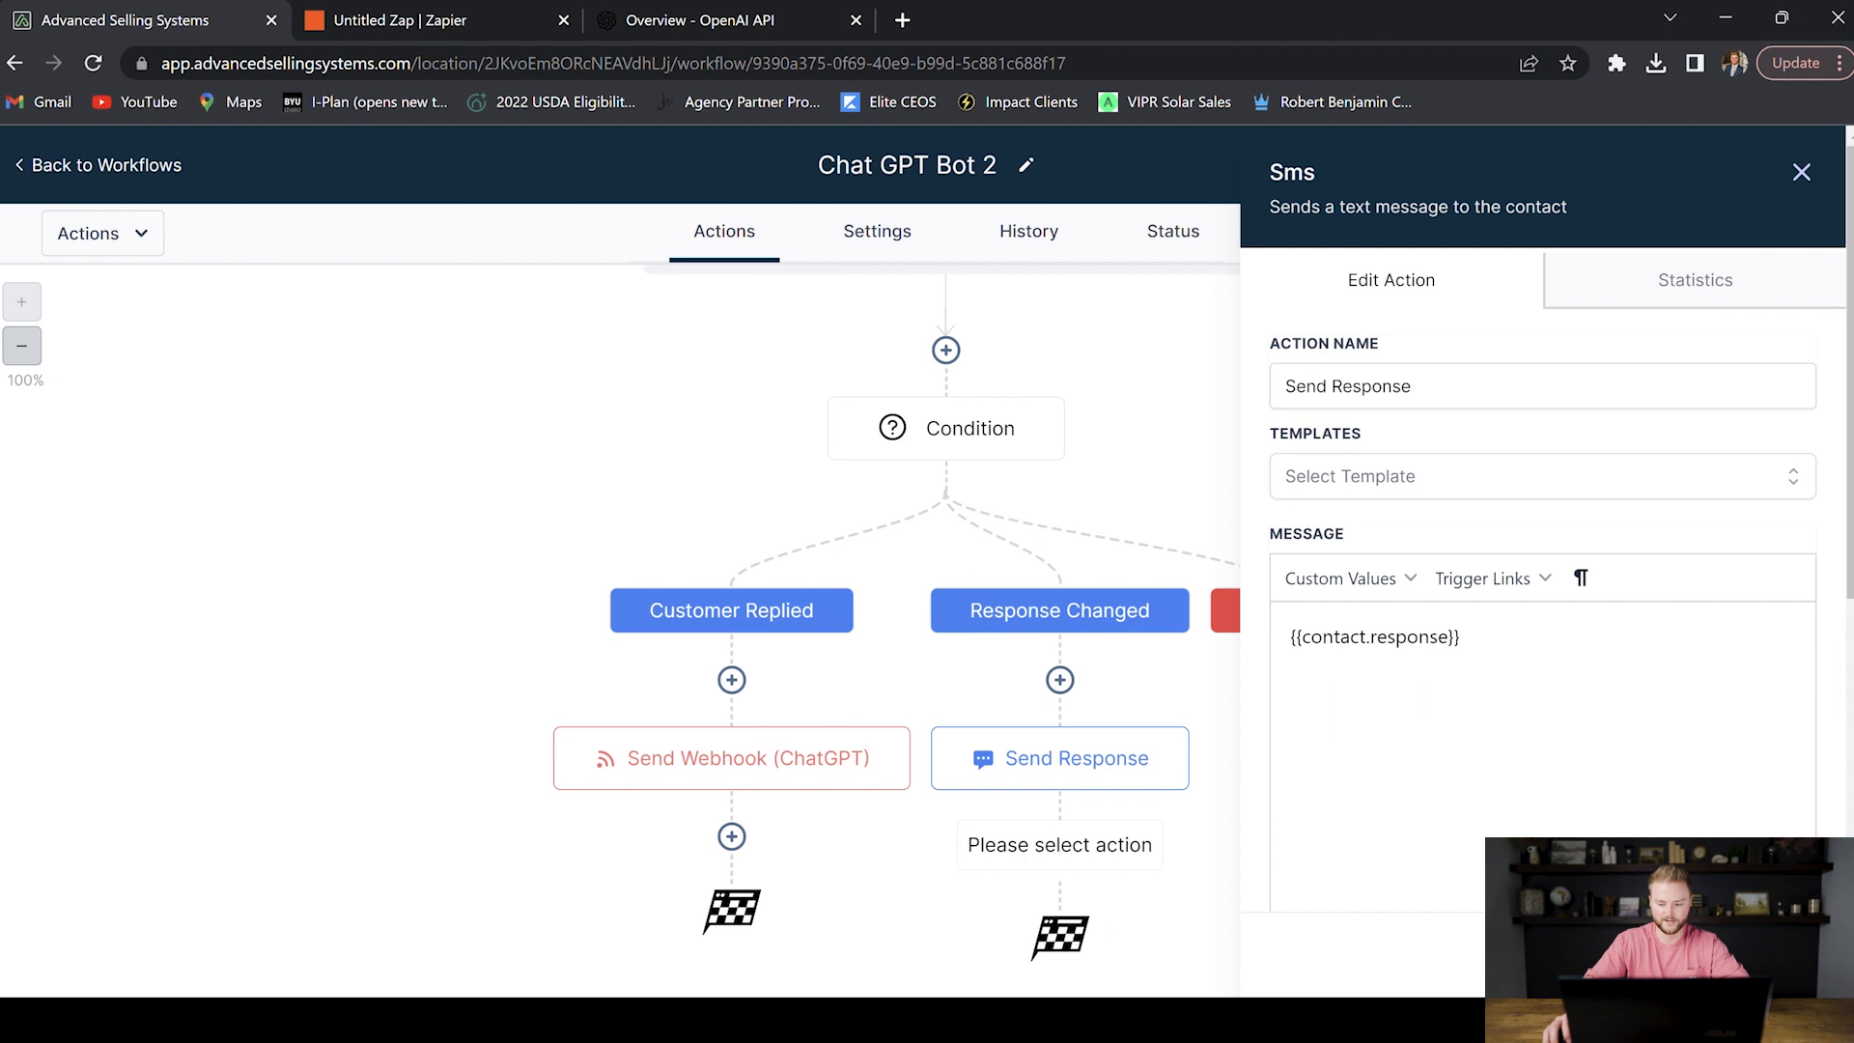
{"action": "left_click", "coordinate": [1749, 953]}
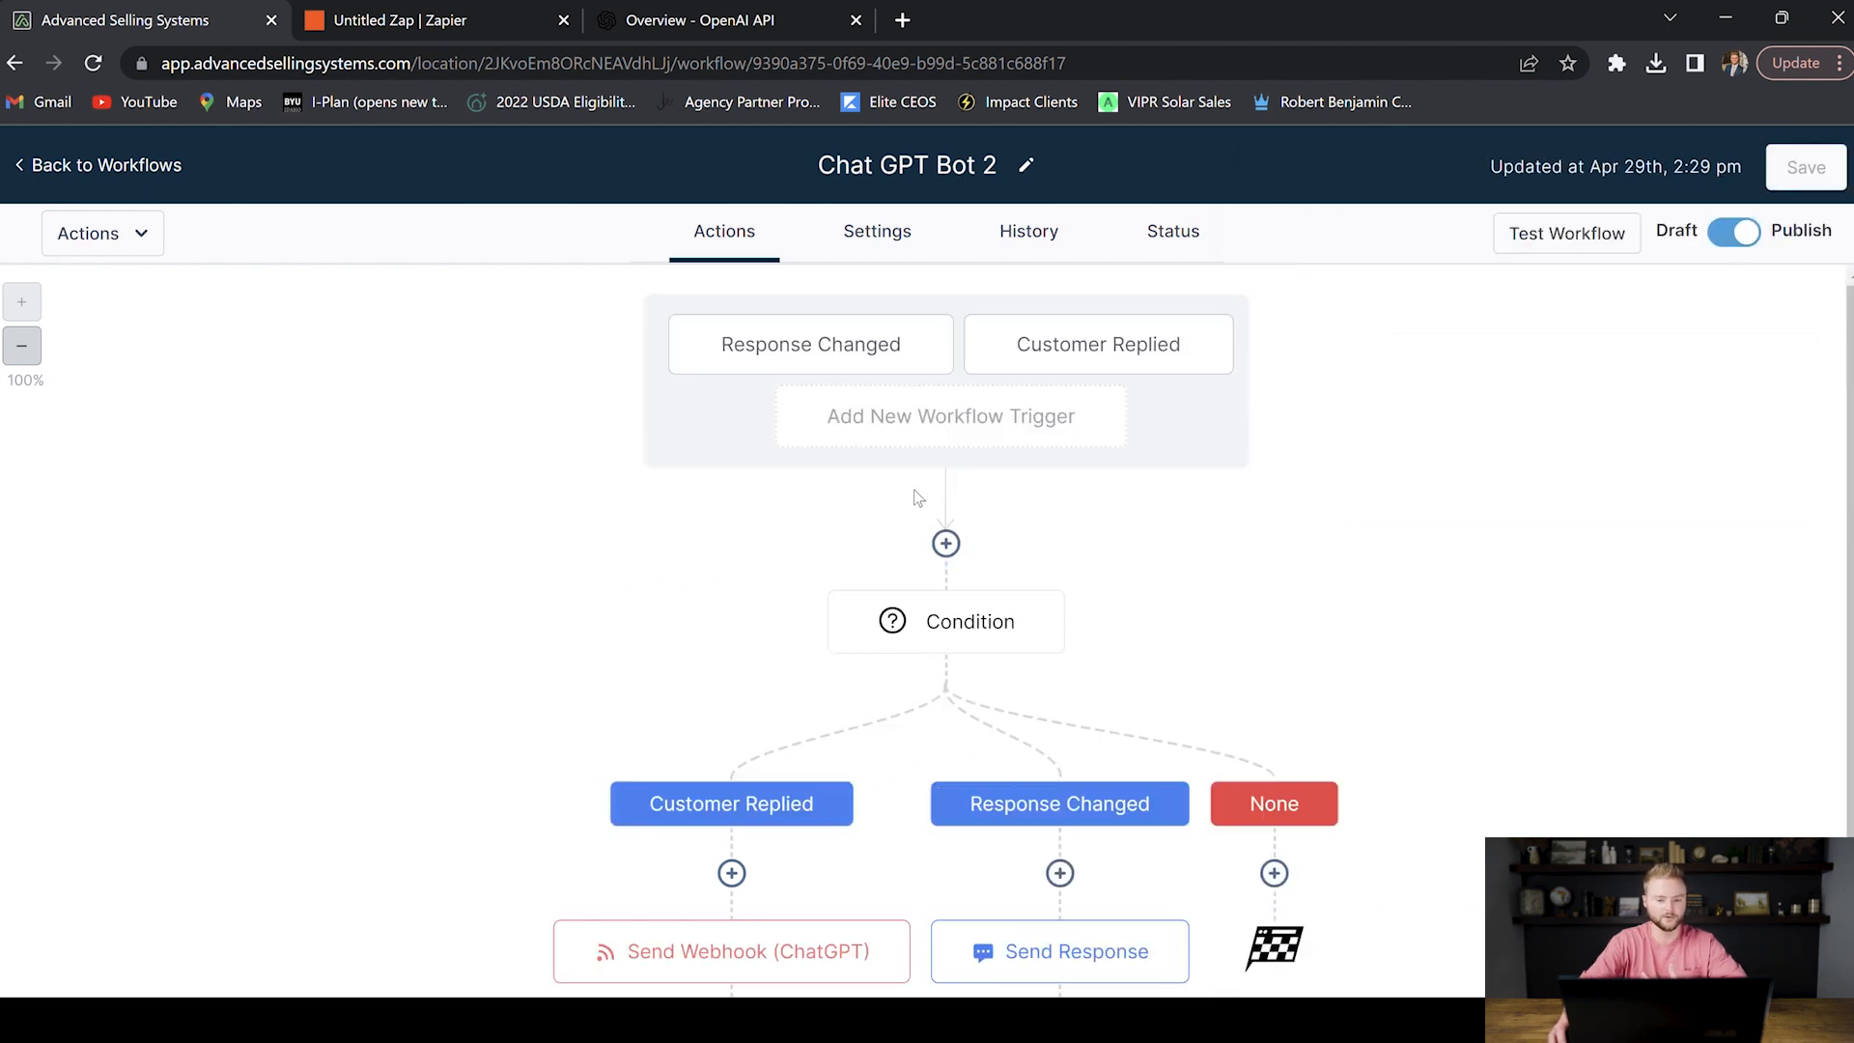
Step: Look through the default settings of the Chat GPT Bot 2 workflow, and save the workflow
{"action": "left_click", "coordinate": [880, 242]}
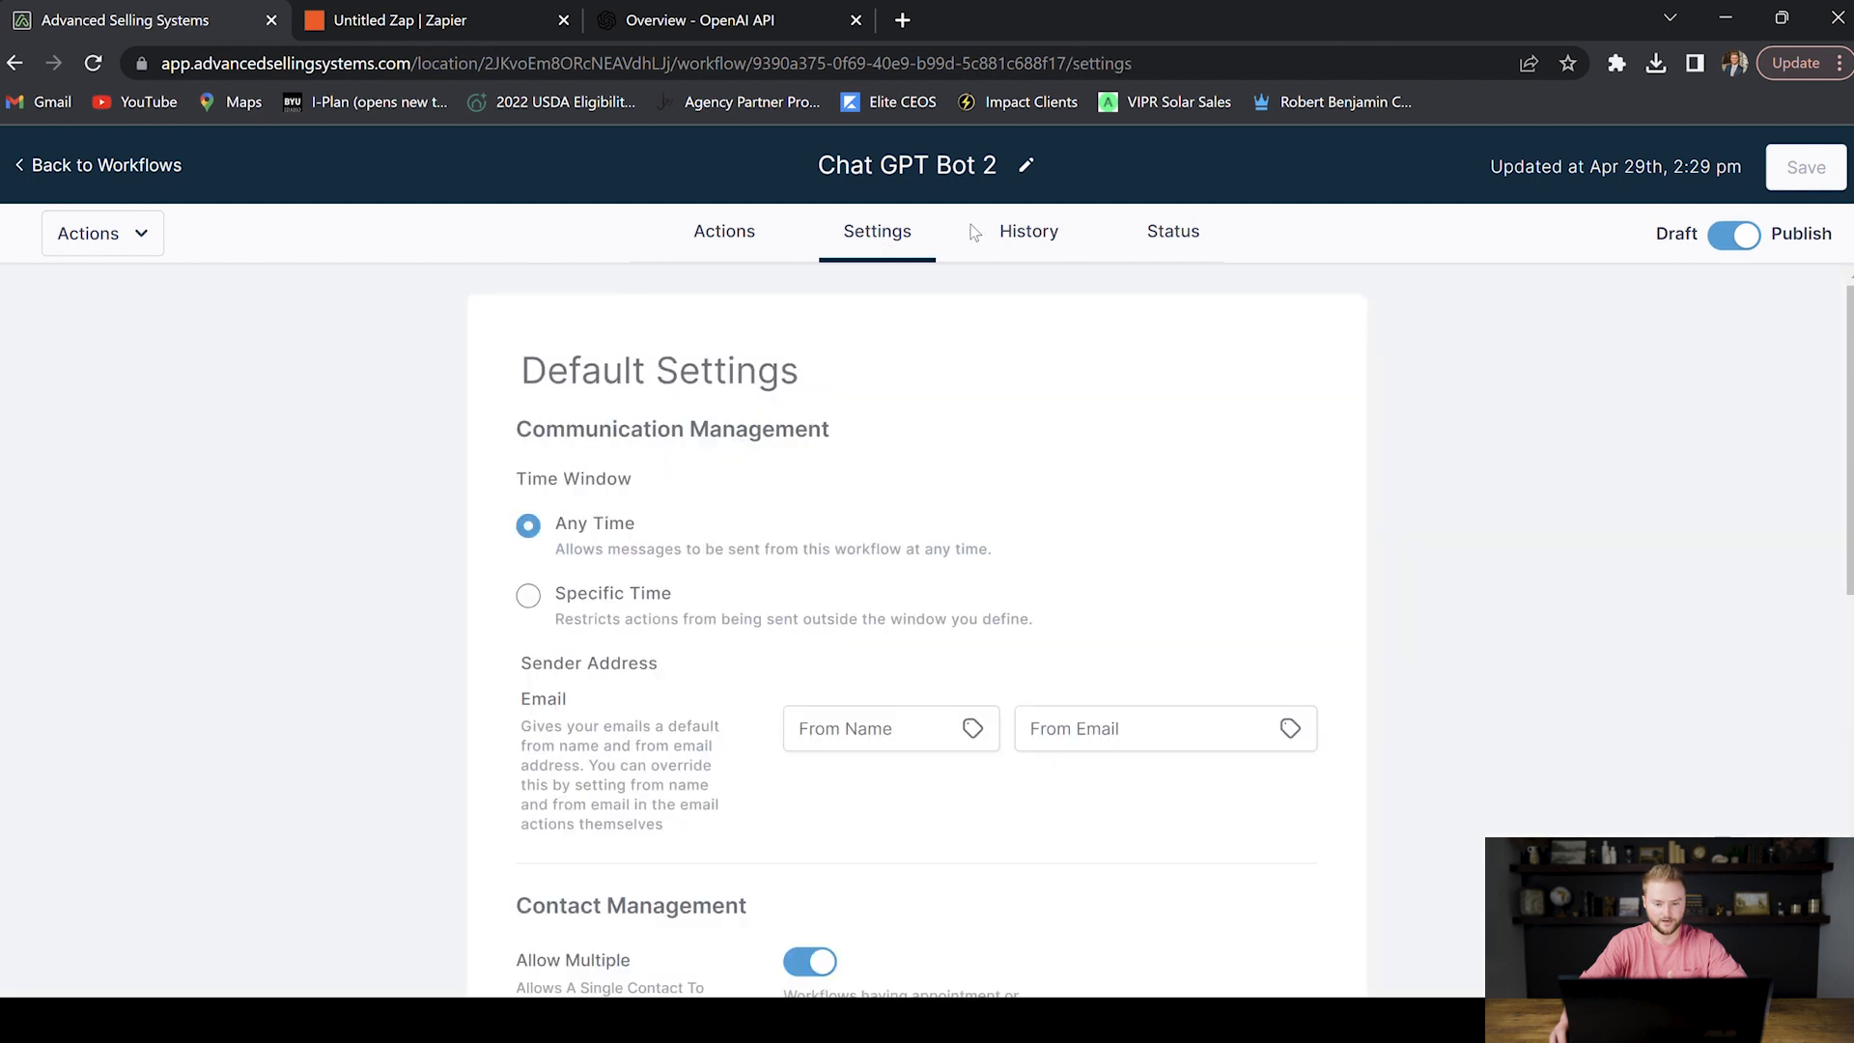
{"action": "scroll", "coordinate": [903, 338], "scroll_direction": "down", "scroll_amount": 4}
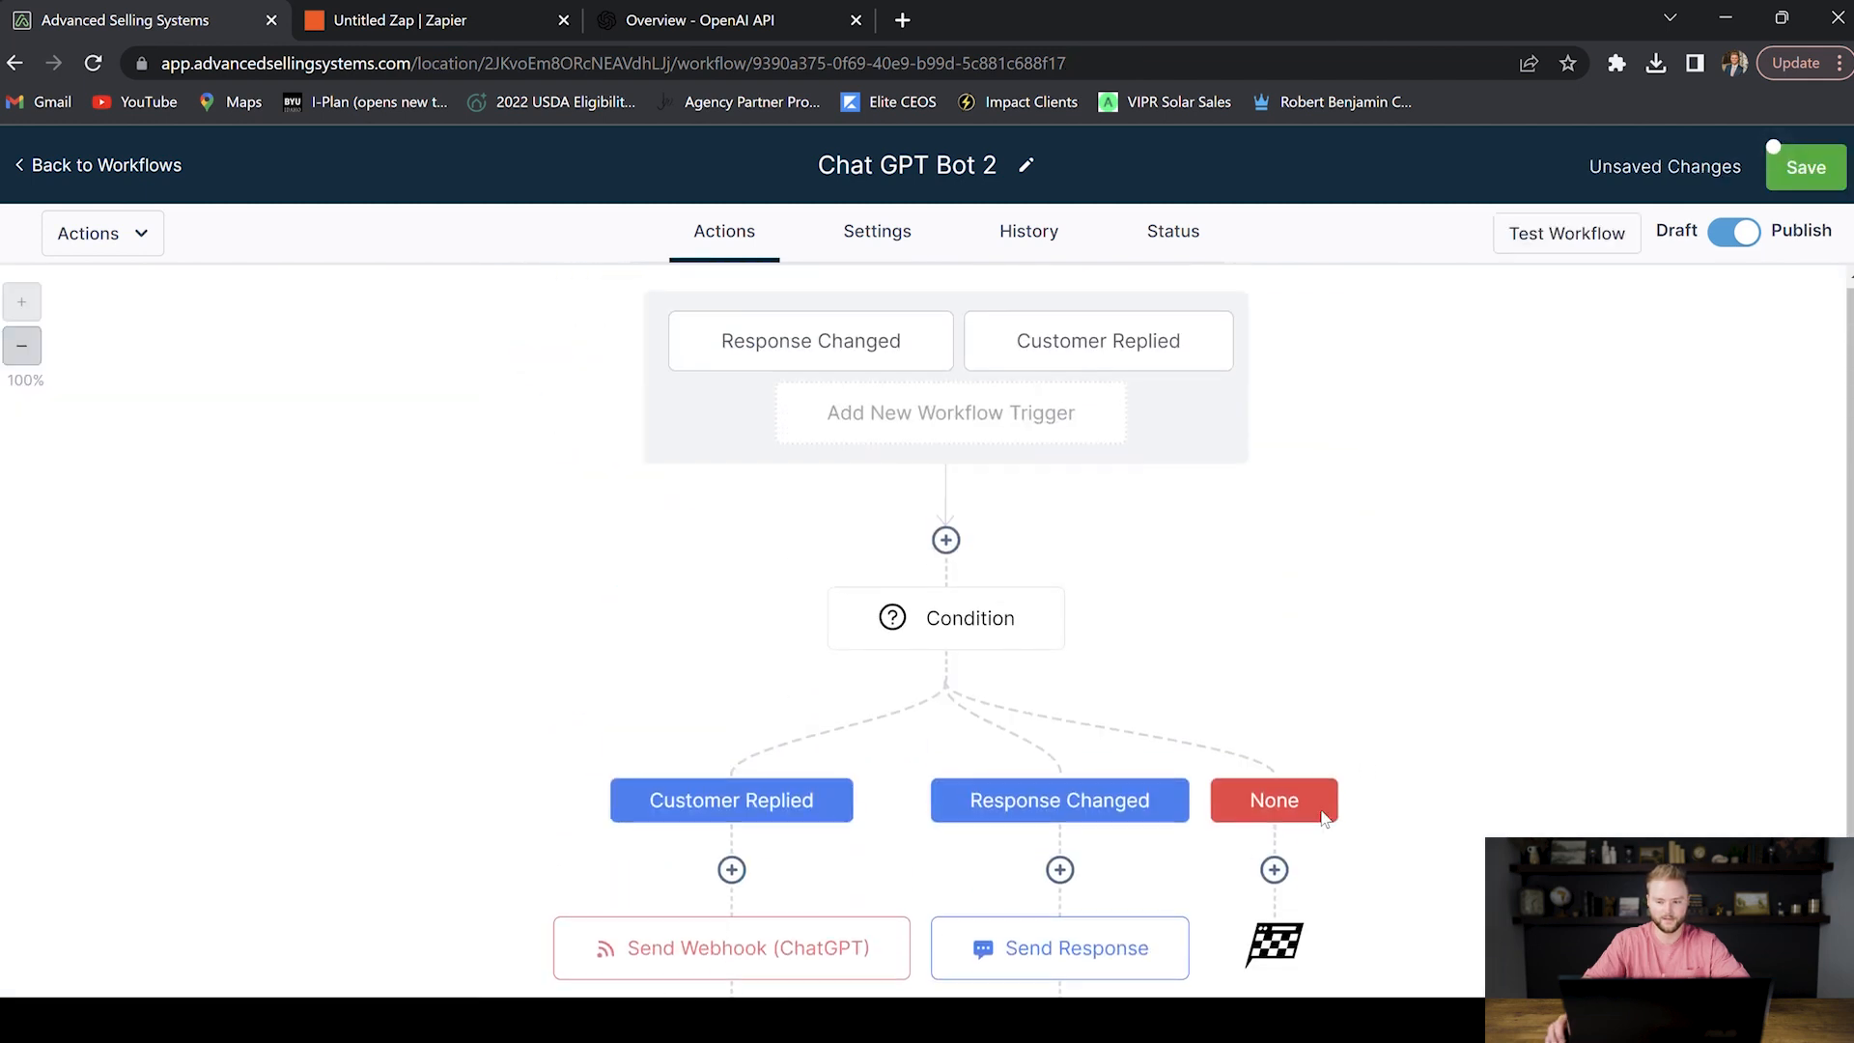
{"action": "left_click", "coordinate": [1798, 190]}
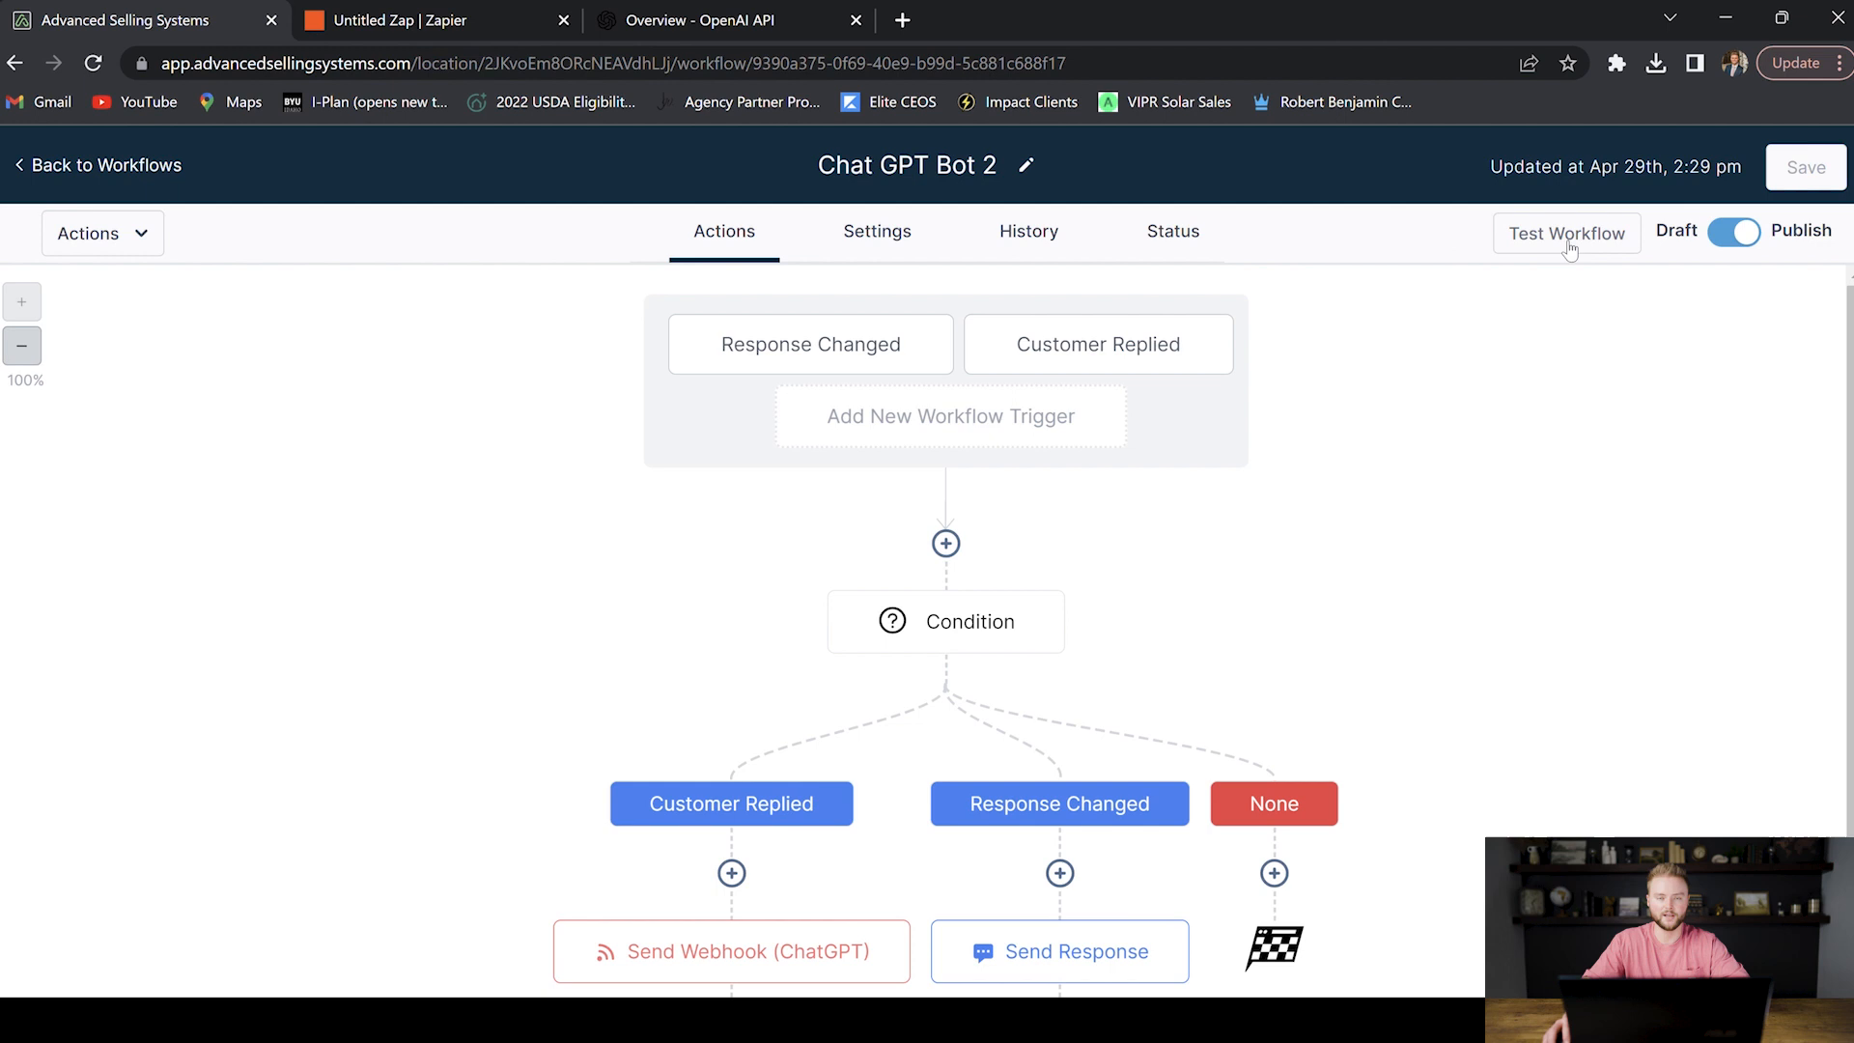
Step: Switch to Zapier and view the test section of the Catch Hook trigger
{"action": "left_click", "coordinate": [497, 17]}
{"action": "scroll", "coordinate": [946, 528], "scroll_direction": "down", "scroll_amount": 2}
{"action": "scroll", "coordinate": [946, 528], "scroll_direction": "down", "scroll_amount": 1}
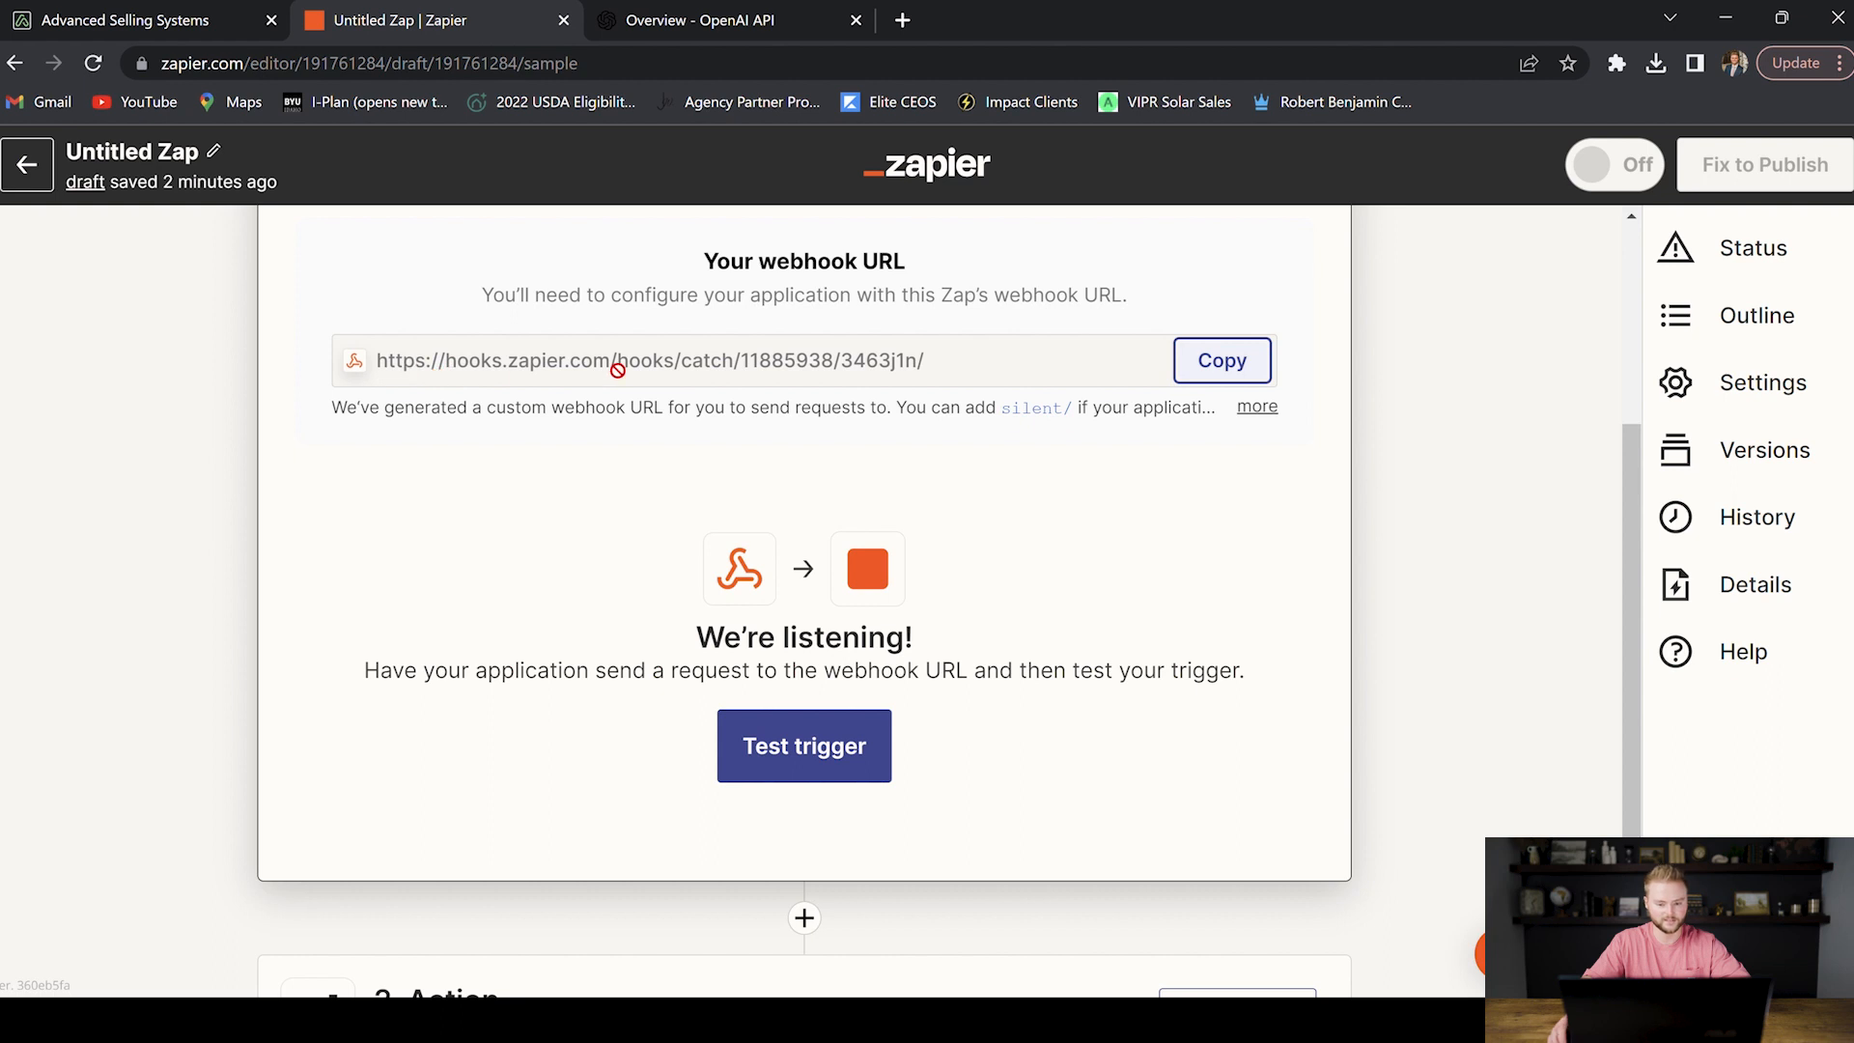
Step: Run a test of the Chat GPT Bot 2 workflow with the test contact, and check Zapier's trigger test for the request
{"action": "left_click", "coordinate": [149, 19]}
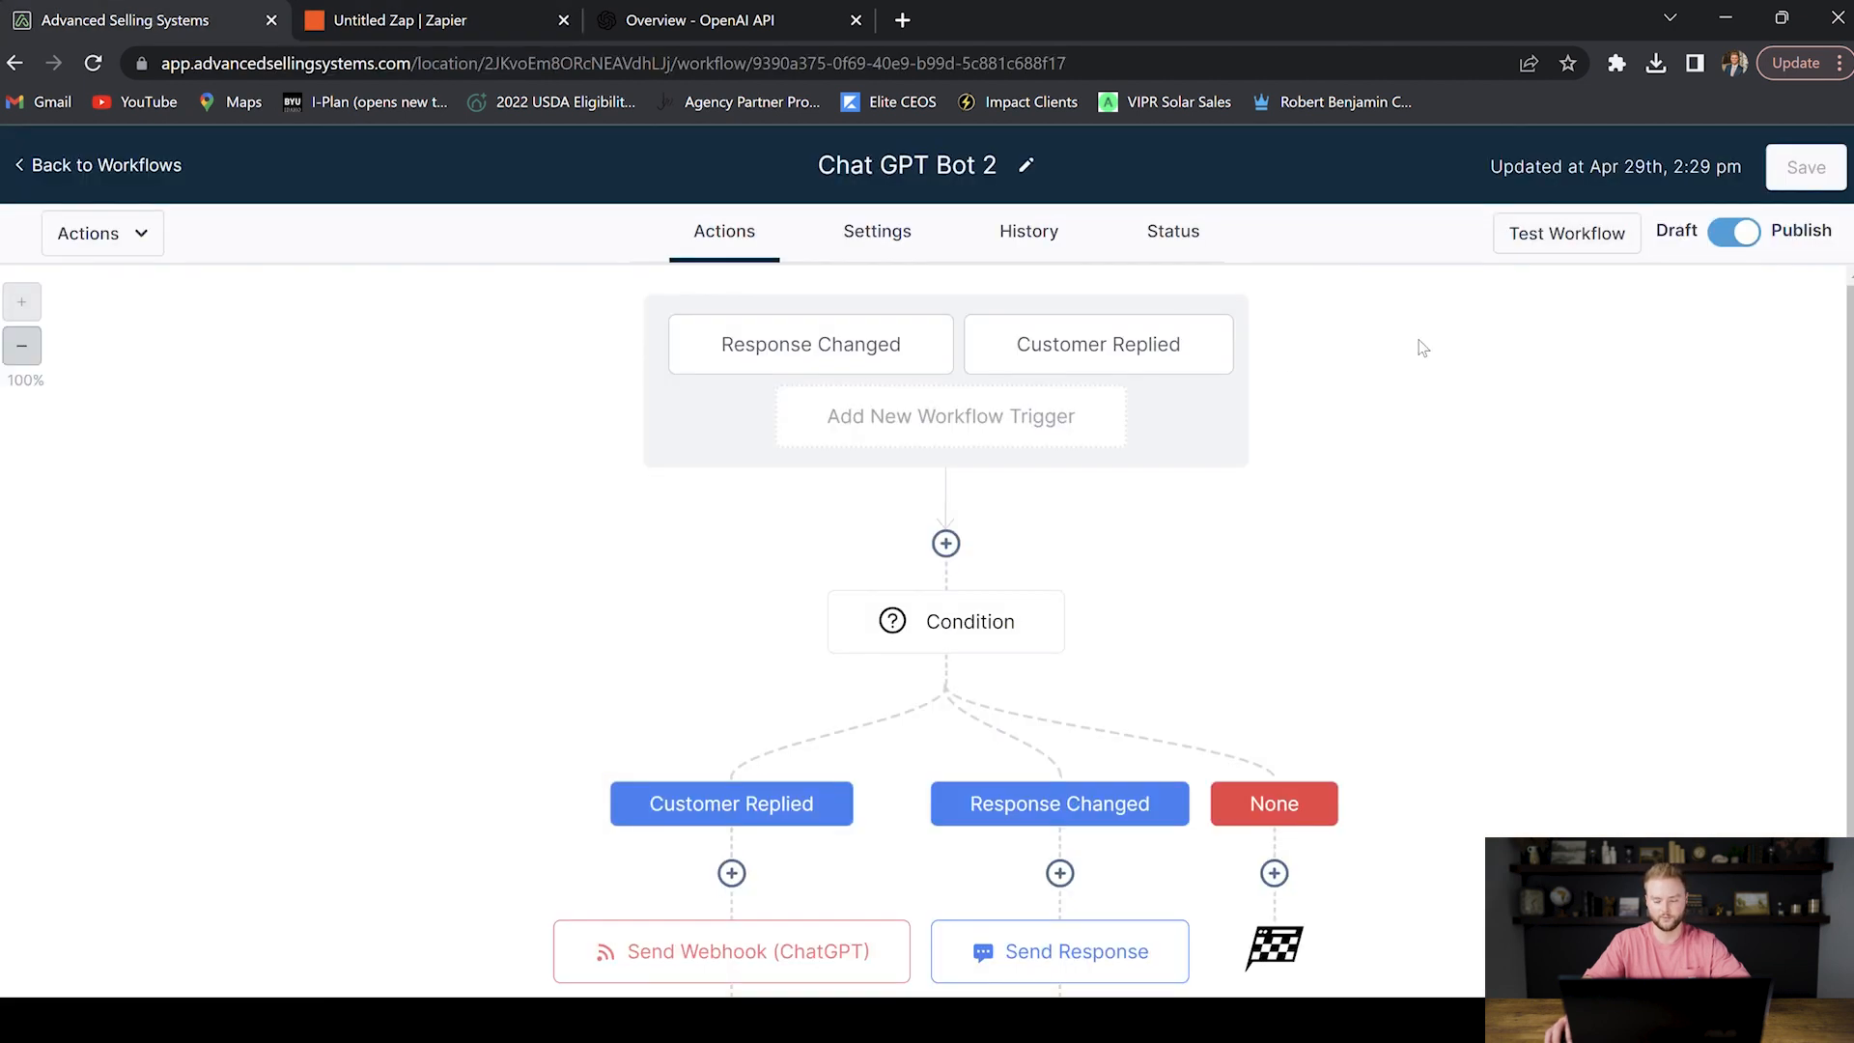
{"action": "left_click", "coordinate": [1586, 241]}
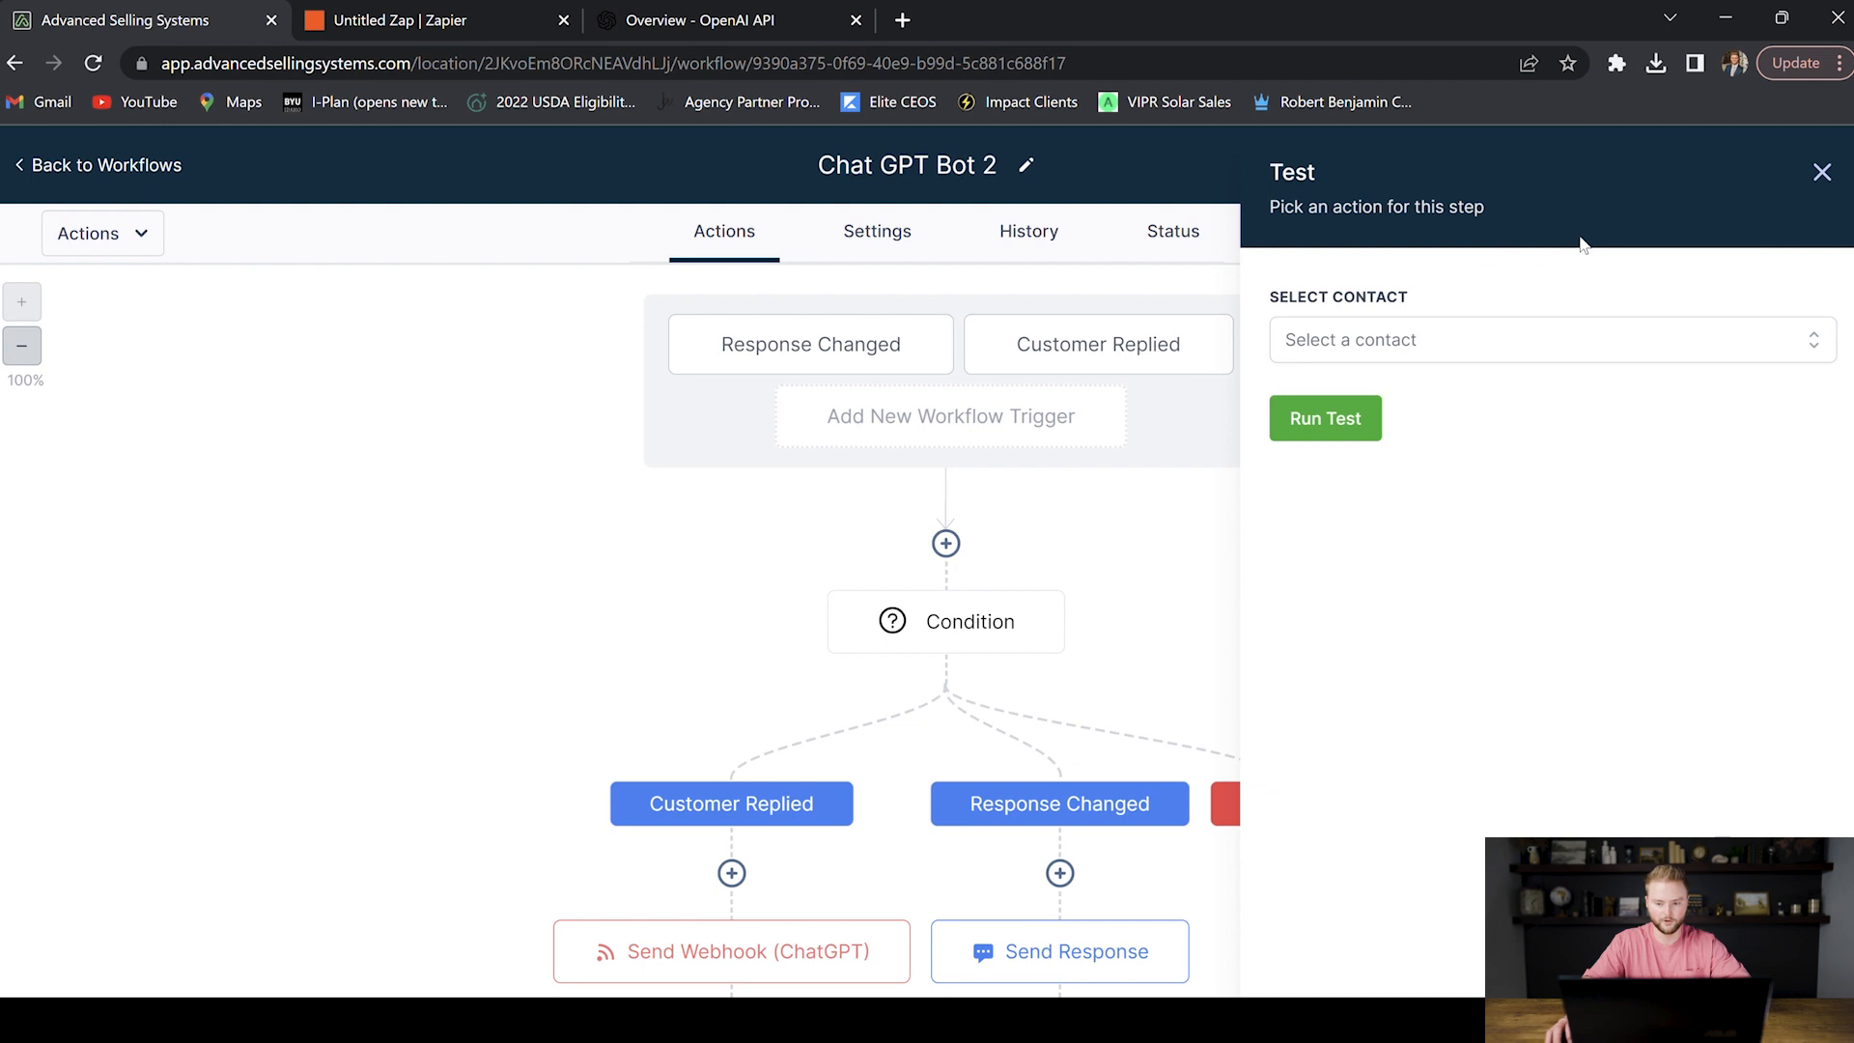
{"action": "left_click", "coordinate": [1453, 347]}
{"action": "type", "text": "jasper"}
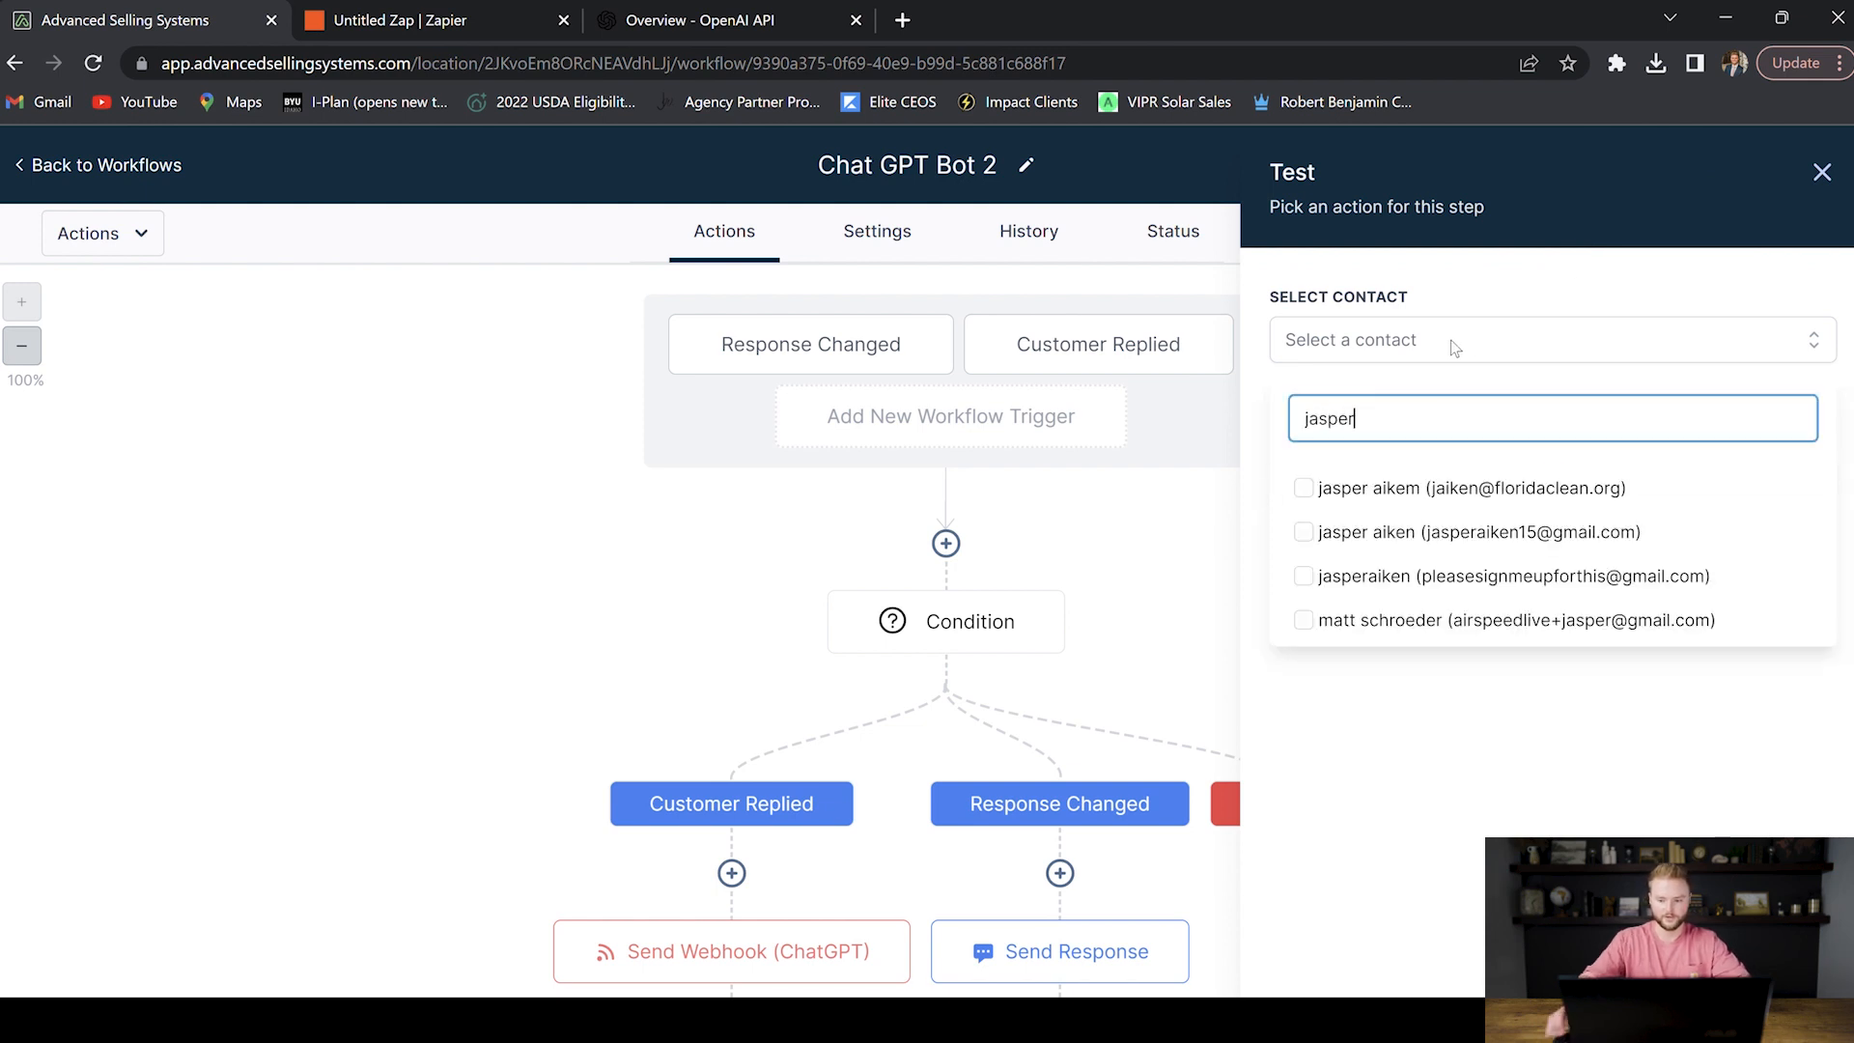
{"action": "left_click", "coordinate": [1315, 532]}
{"action": "left_click", "coordinate": [1539, 753]}
{"action": "left_click", "coordinate": [1335, 432]}
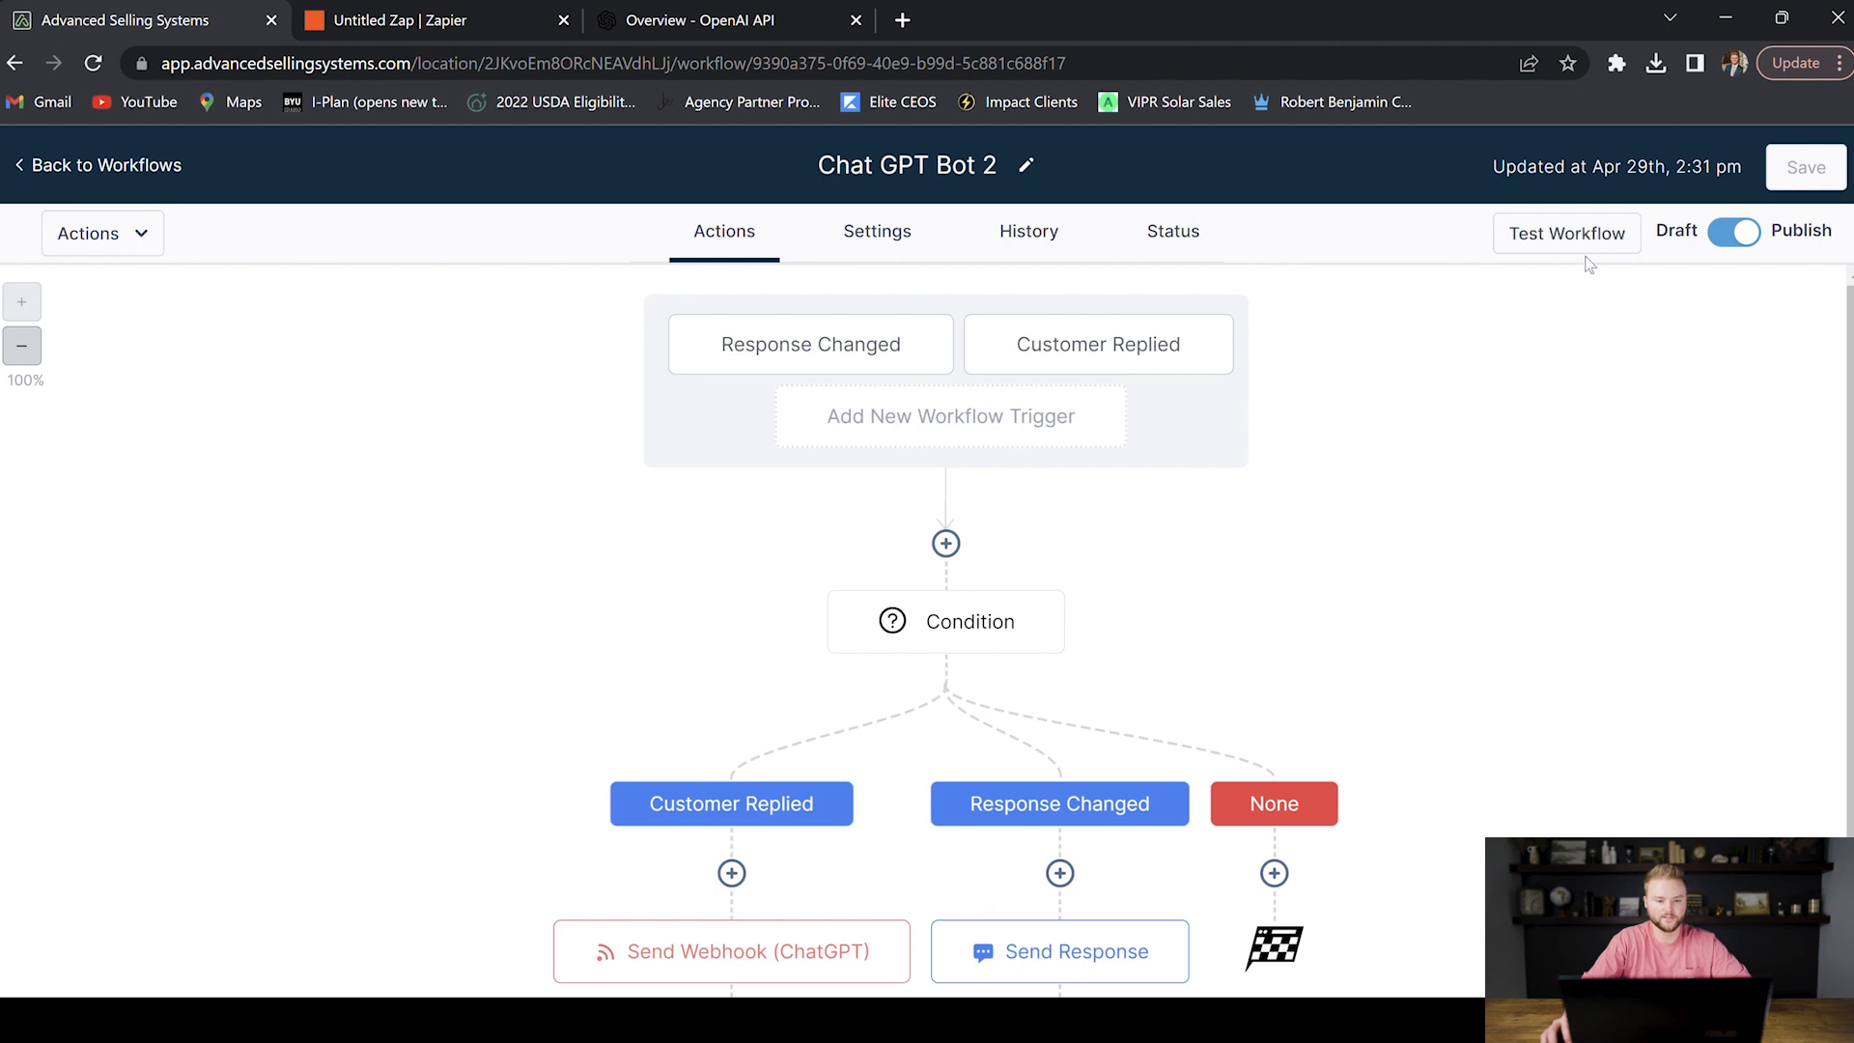
{"action": "left_click", "coordinate": [552, 16]}
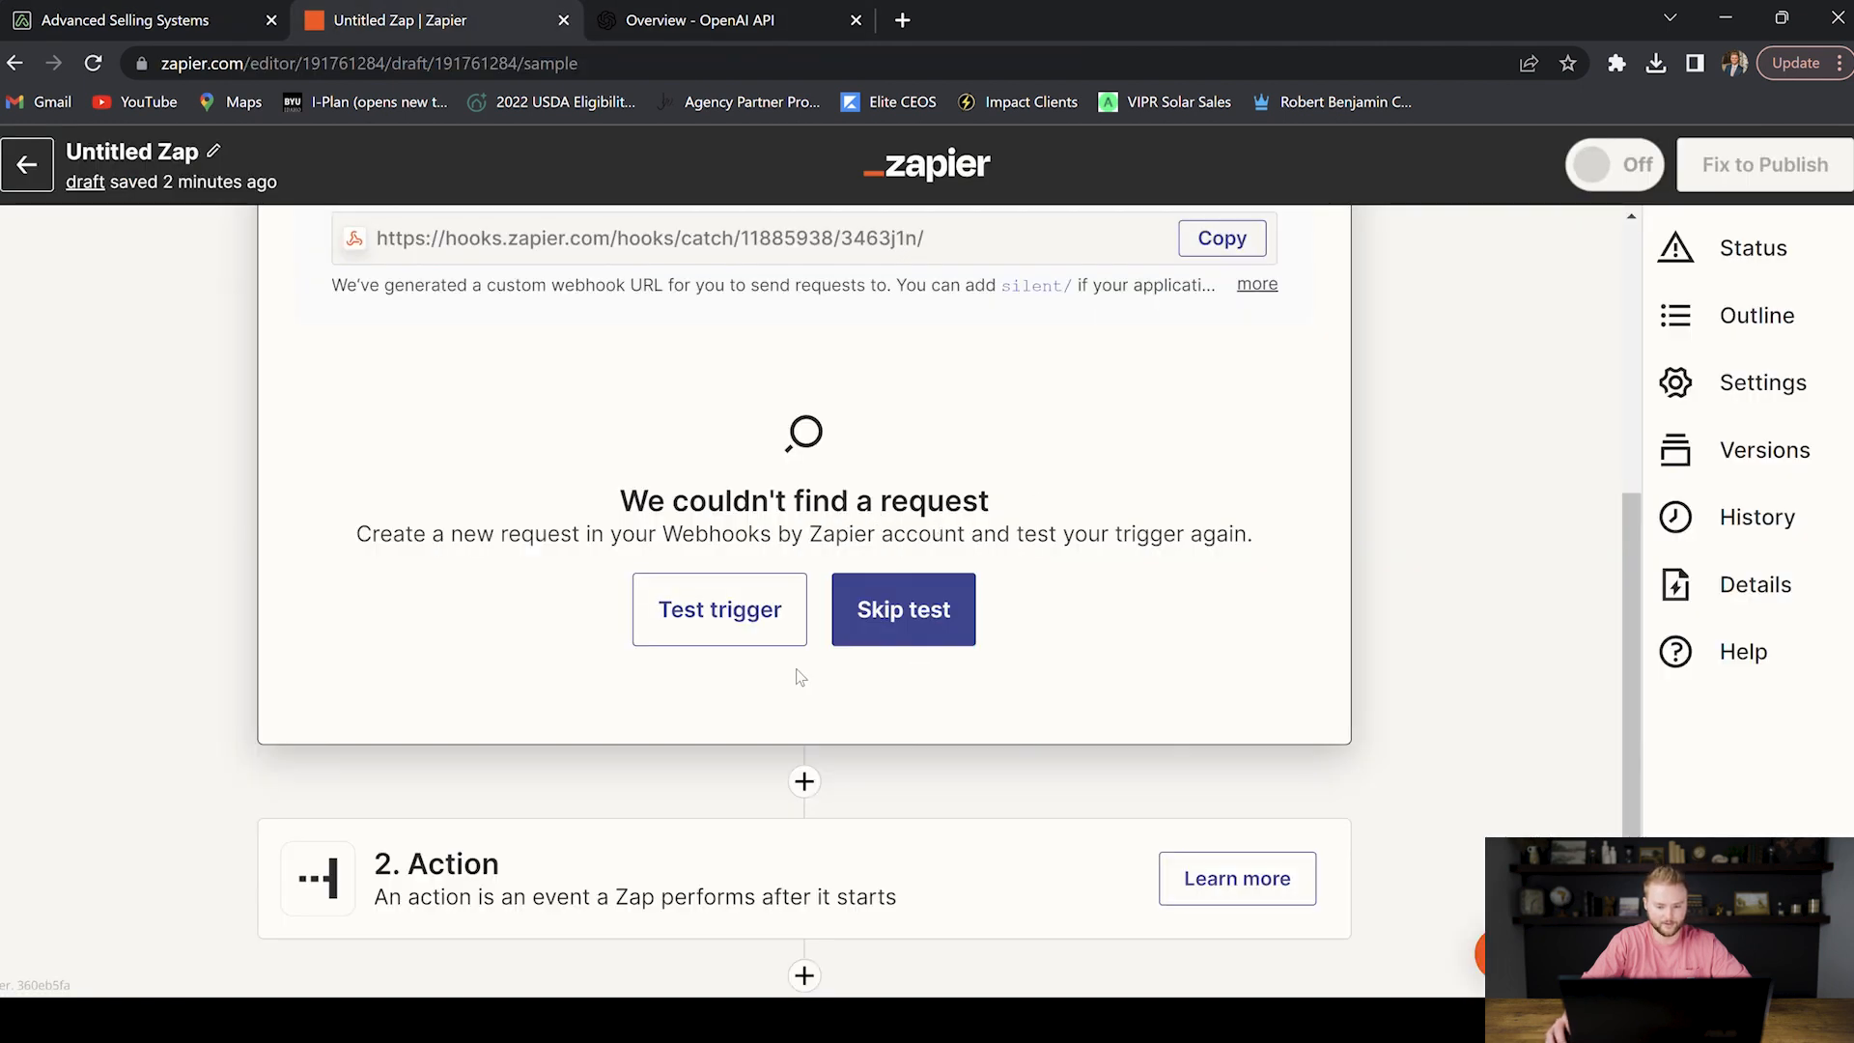
Step: Switch to Advanced Selling Systems and review the trigger and actions of the Chat GPT Bot workflow
{"action": "left_click", "coordinate": [205, 8]}
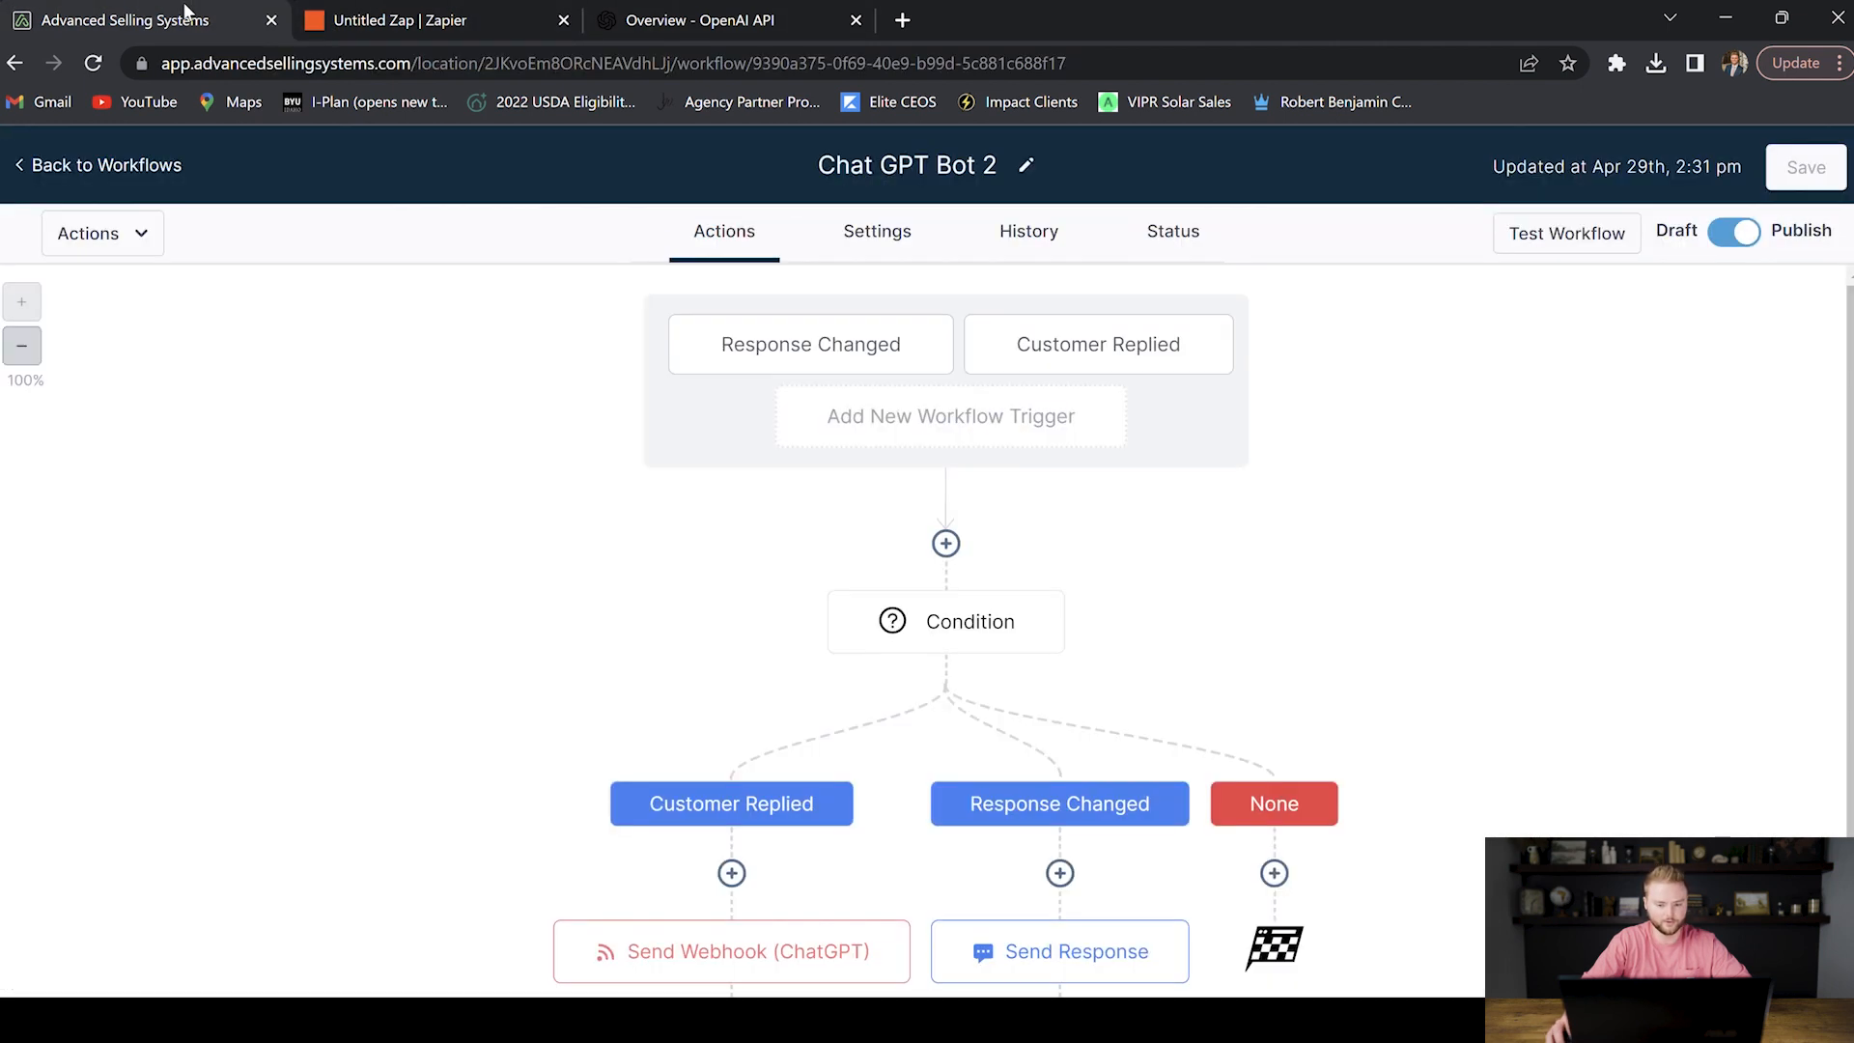
{"action": "left_click", "coordinate": [147, 169]}
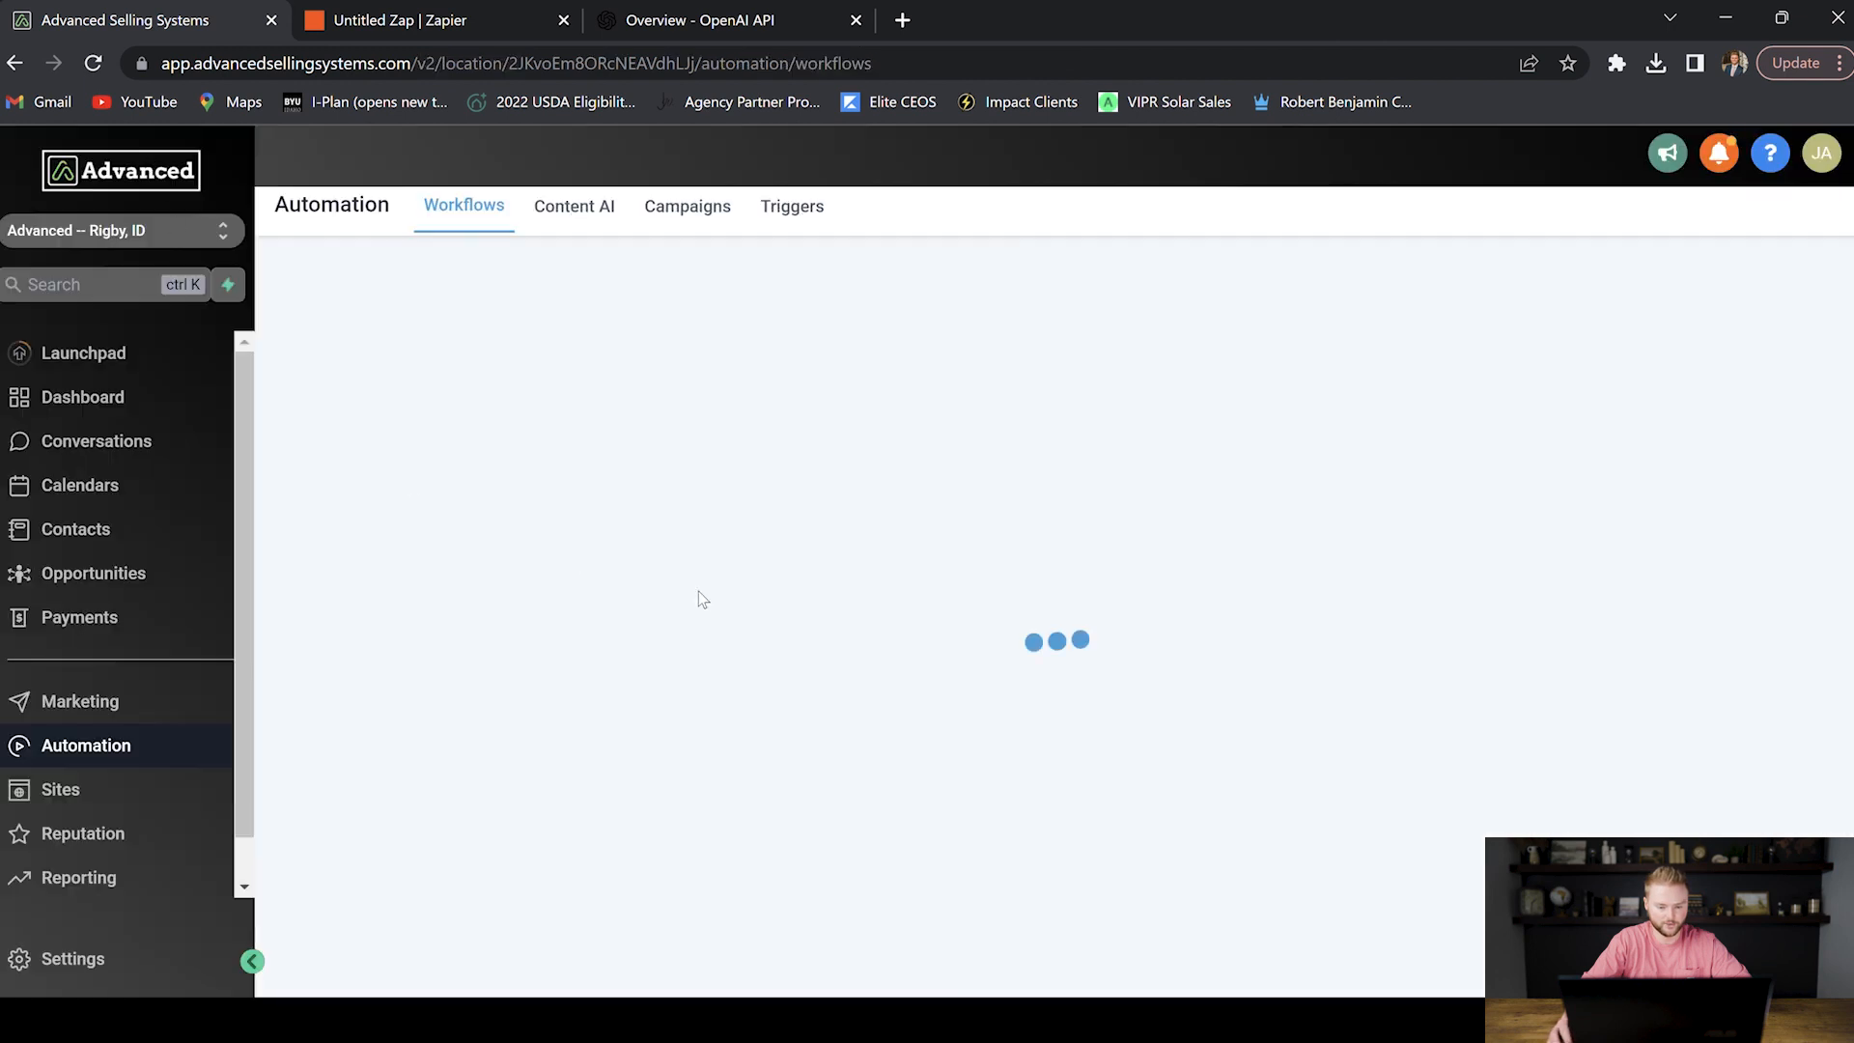
{"action": "scroll", "coordinate": [600, 543], "scroll_direction": "down", "scroll_amount": 2}
{"action": "scroll", "coordinate": [602, 544], "scroll_direction": "down", "scroll_amount": 3}
{"action": "left_click", "coordinate": [415, 659]}
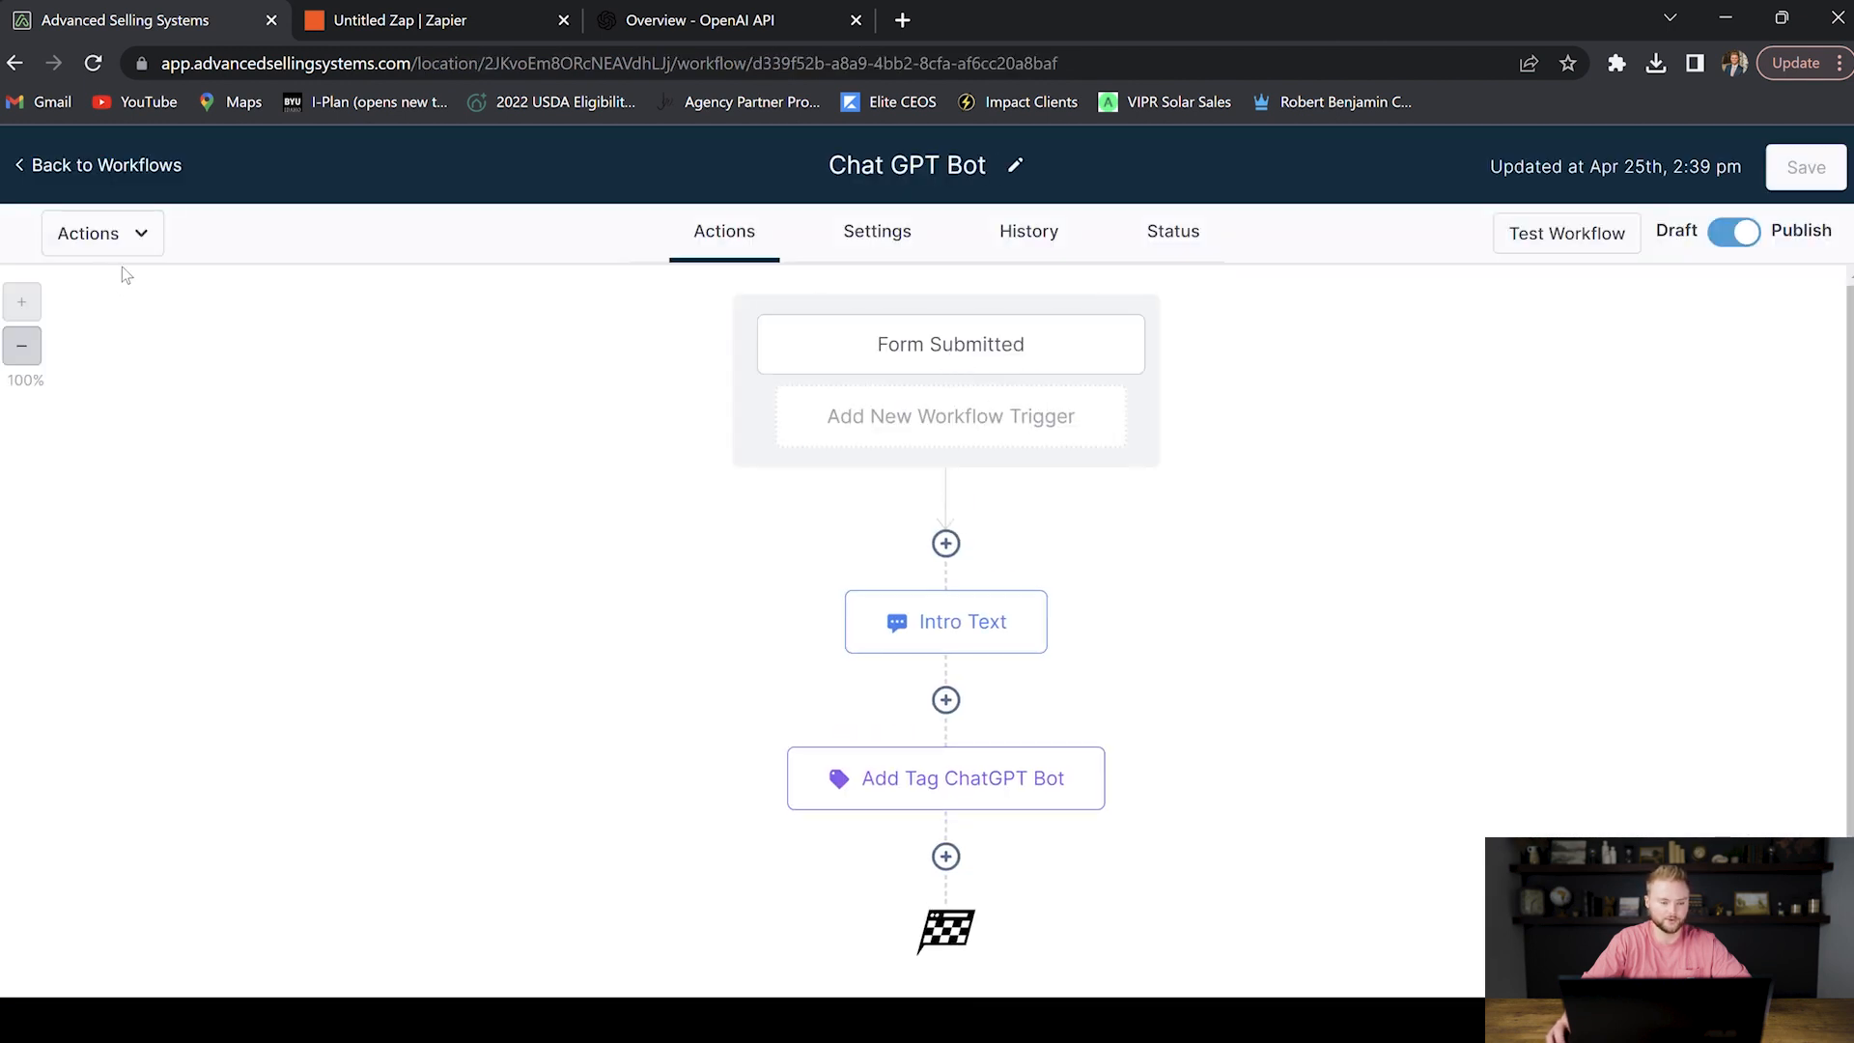
{"action": "left_click", "coordinate": [106, 170]}
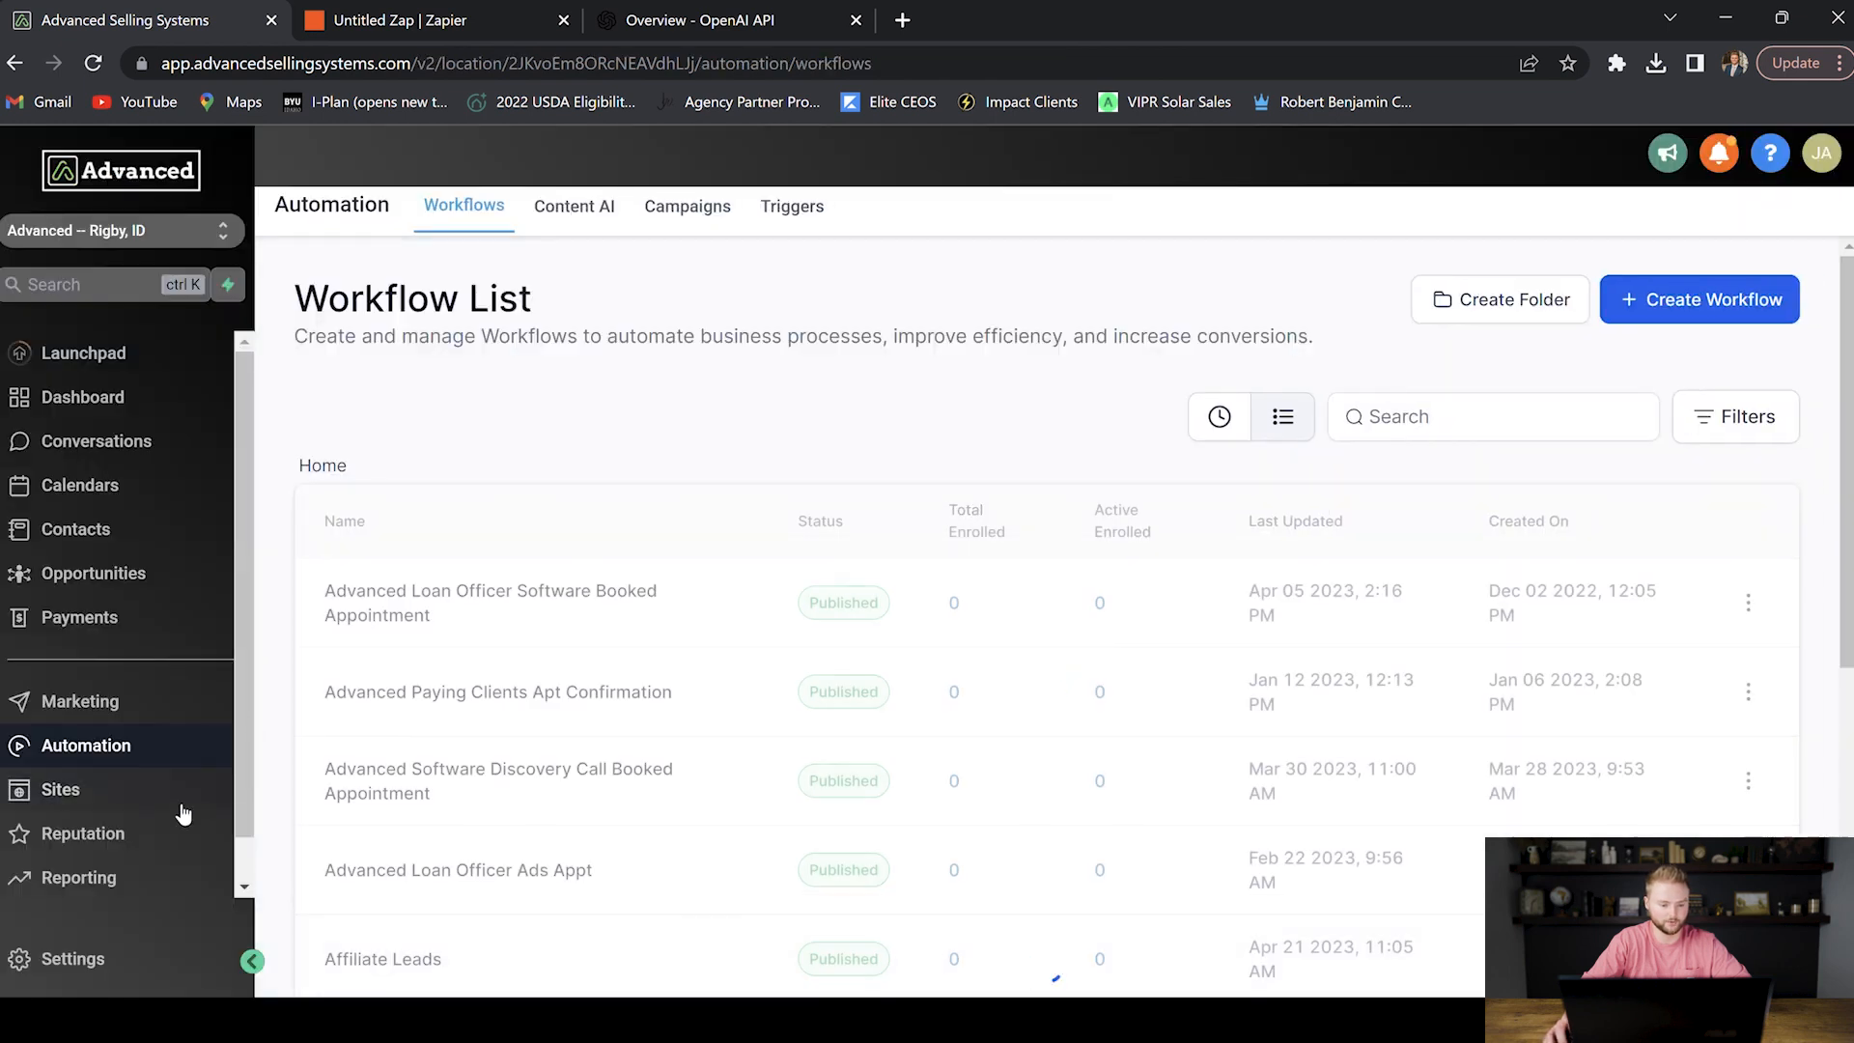
Step: Open the public link of Form 3 from the form builder, and submit the form with the contact's full name, e-mail and phone number
{"action": "left_click", "coordinate": [154, 787]}
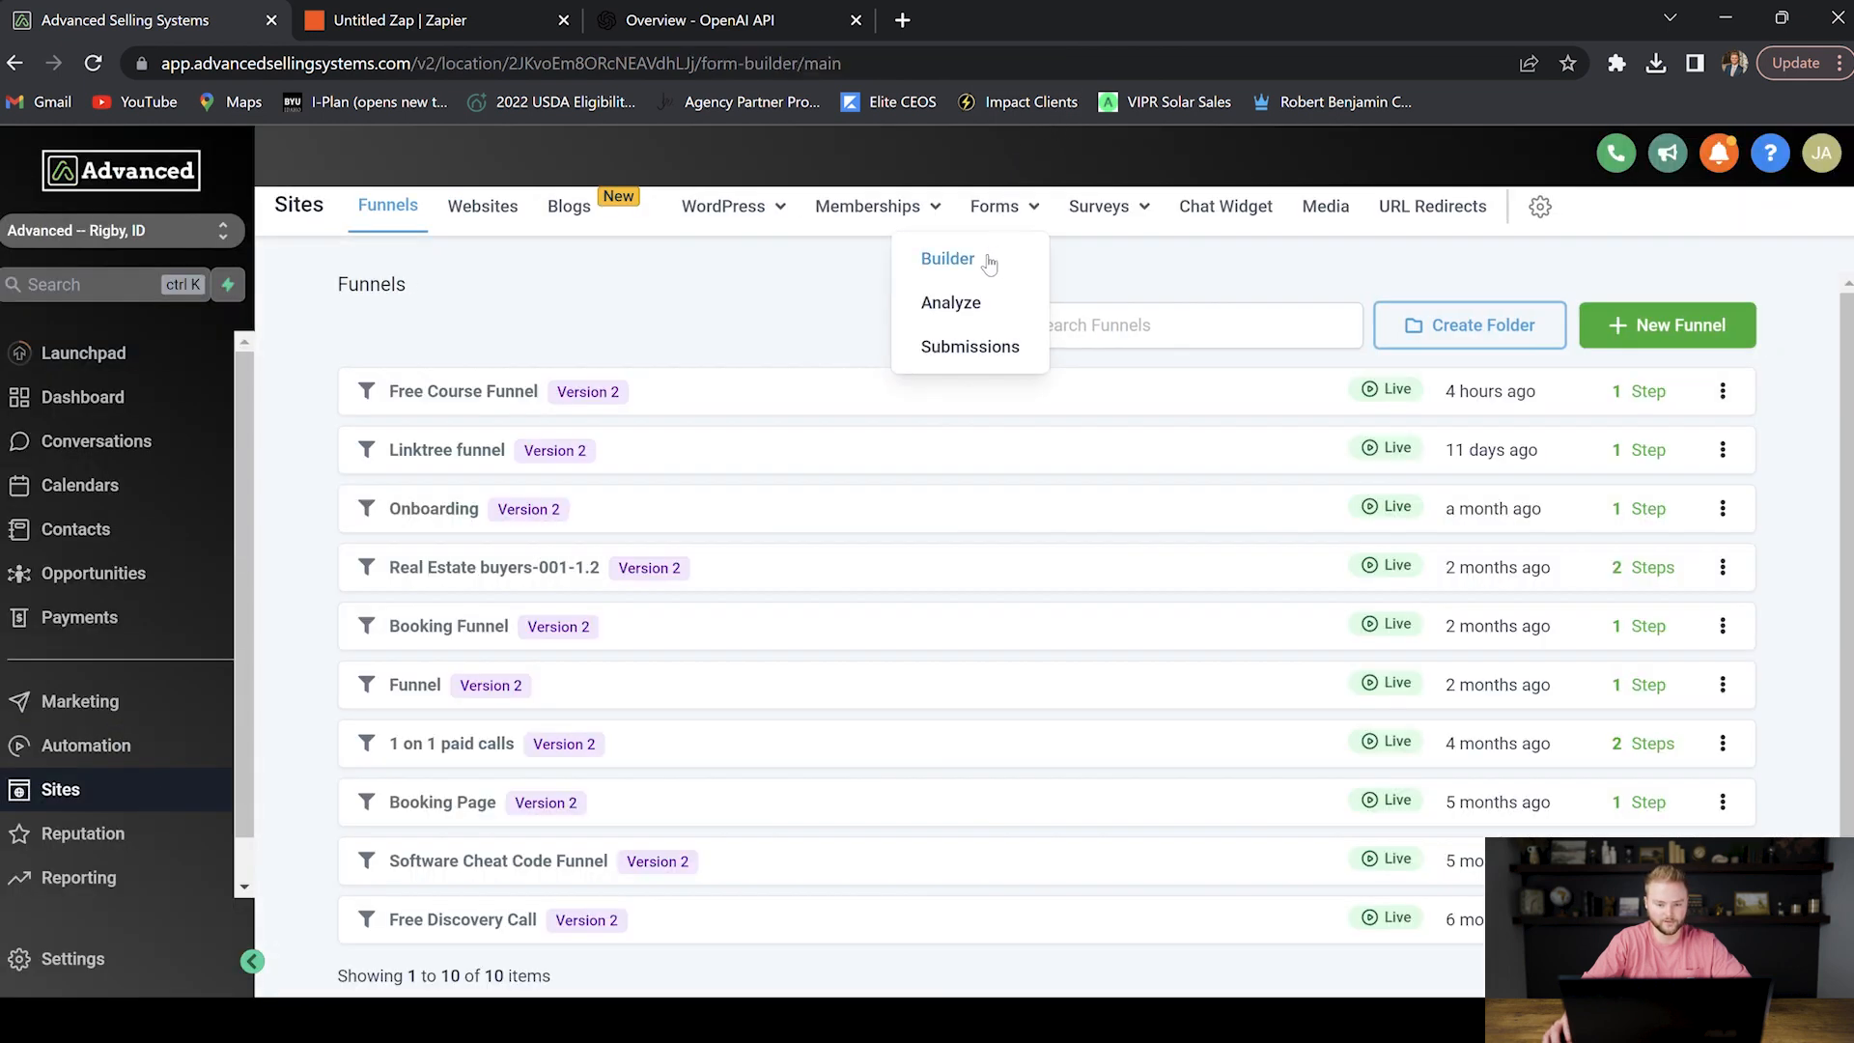
{"action": "left_click", "coordinate": [989, 258]}
{"action": "left_click", "coordinate": [373, 665]}
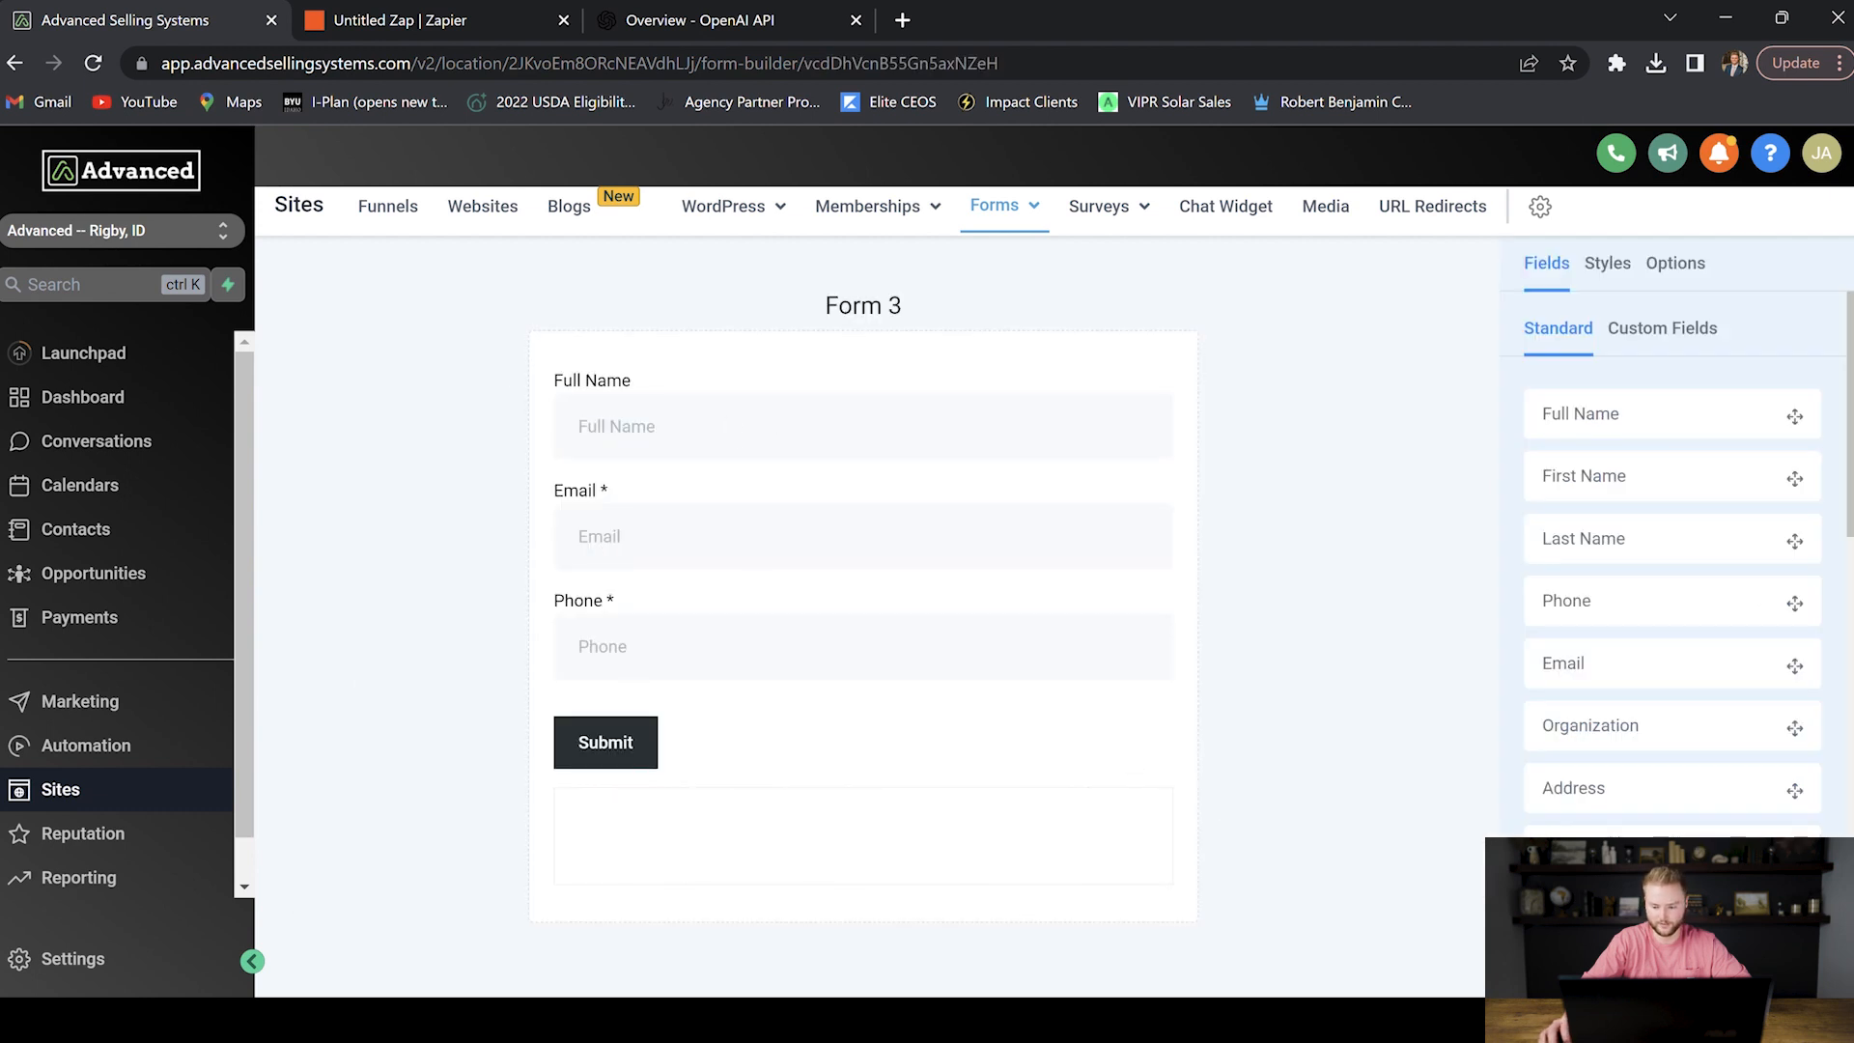
{"action": "left_click", "coordinate": [1583, 965]}
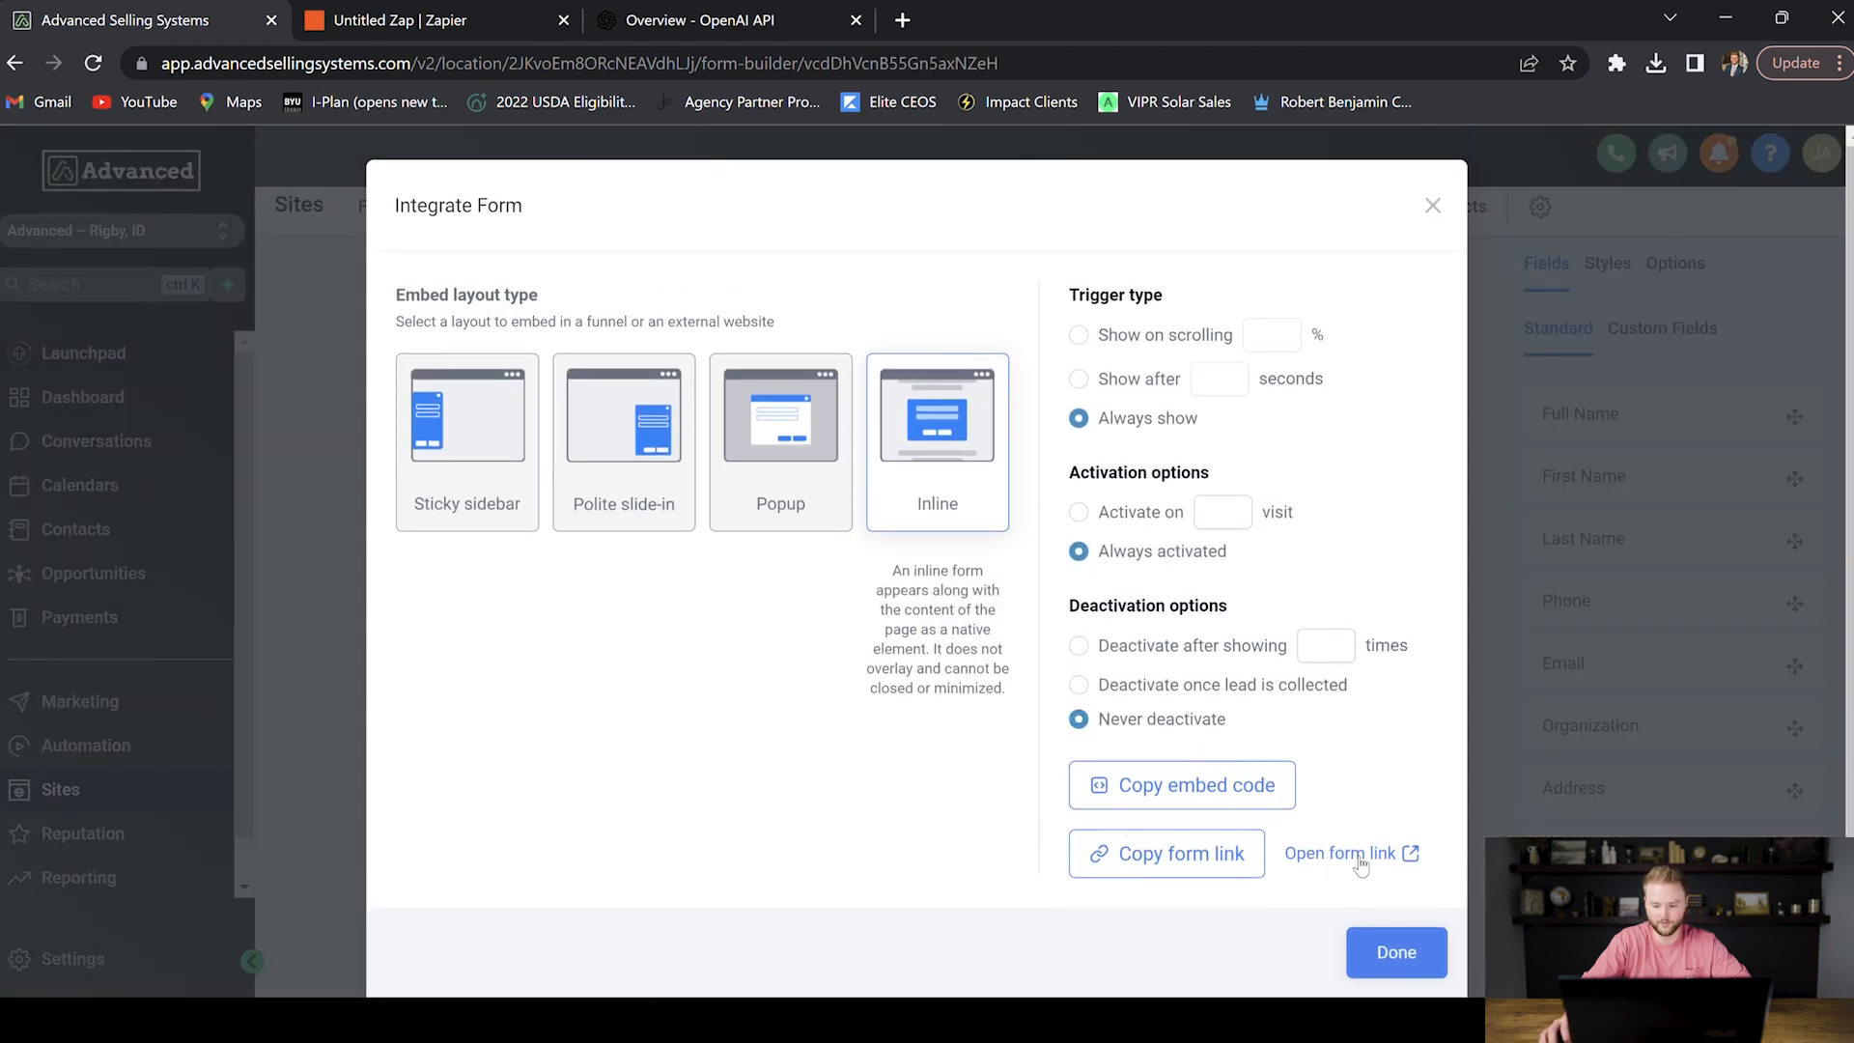
{"action": "left_click", "coordinate": [1357, 862]}
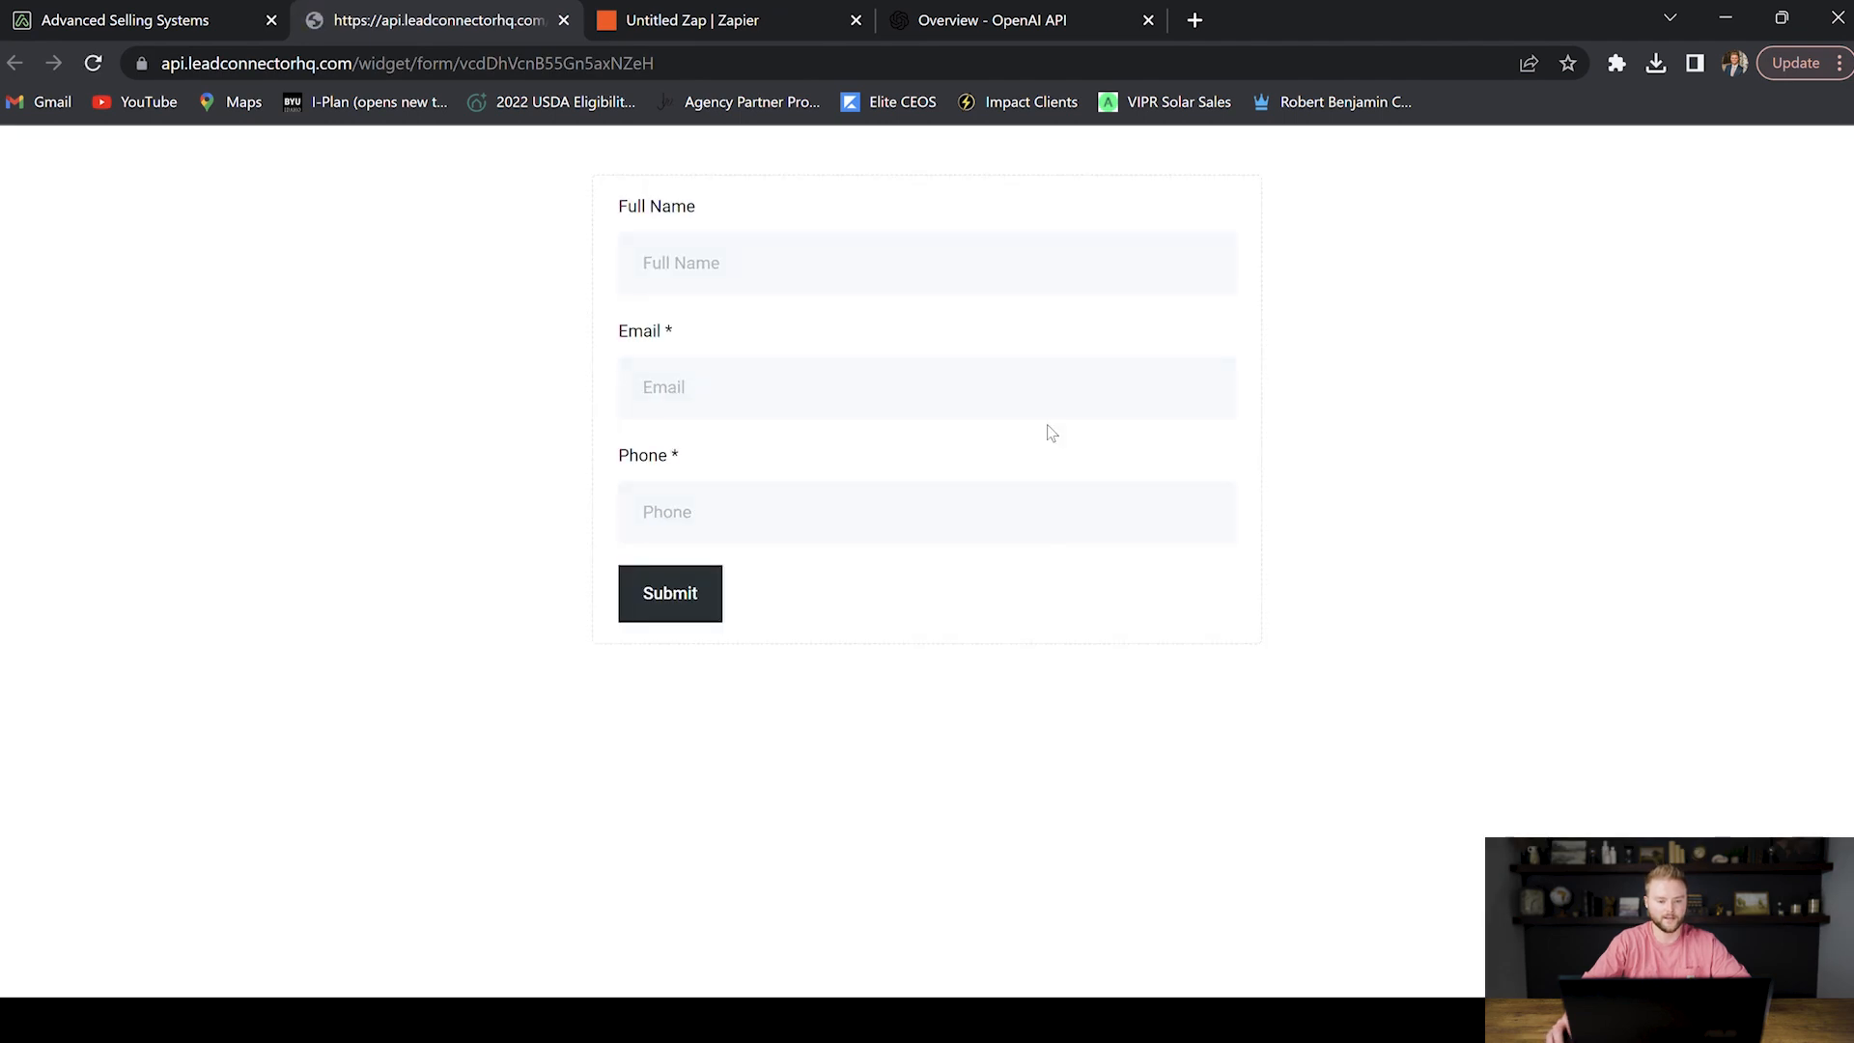
{"action": "left_click", "coordinate": [842, 376]}
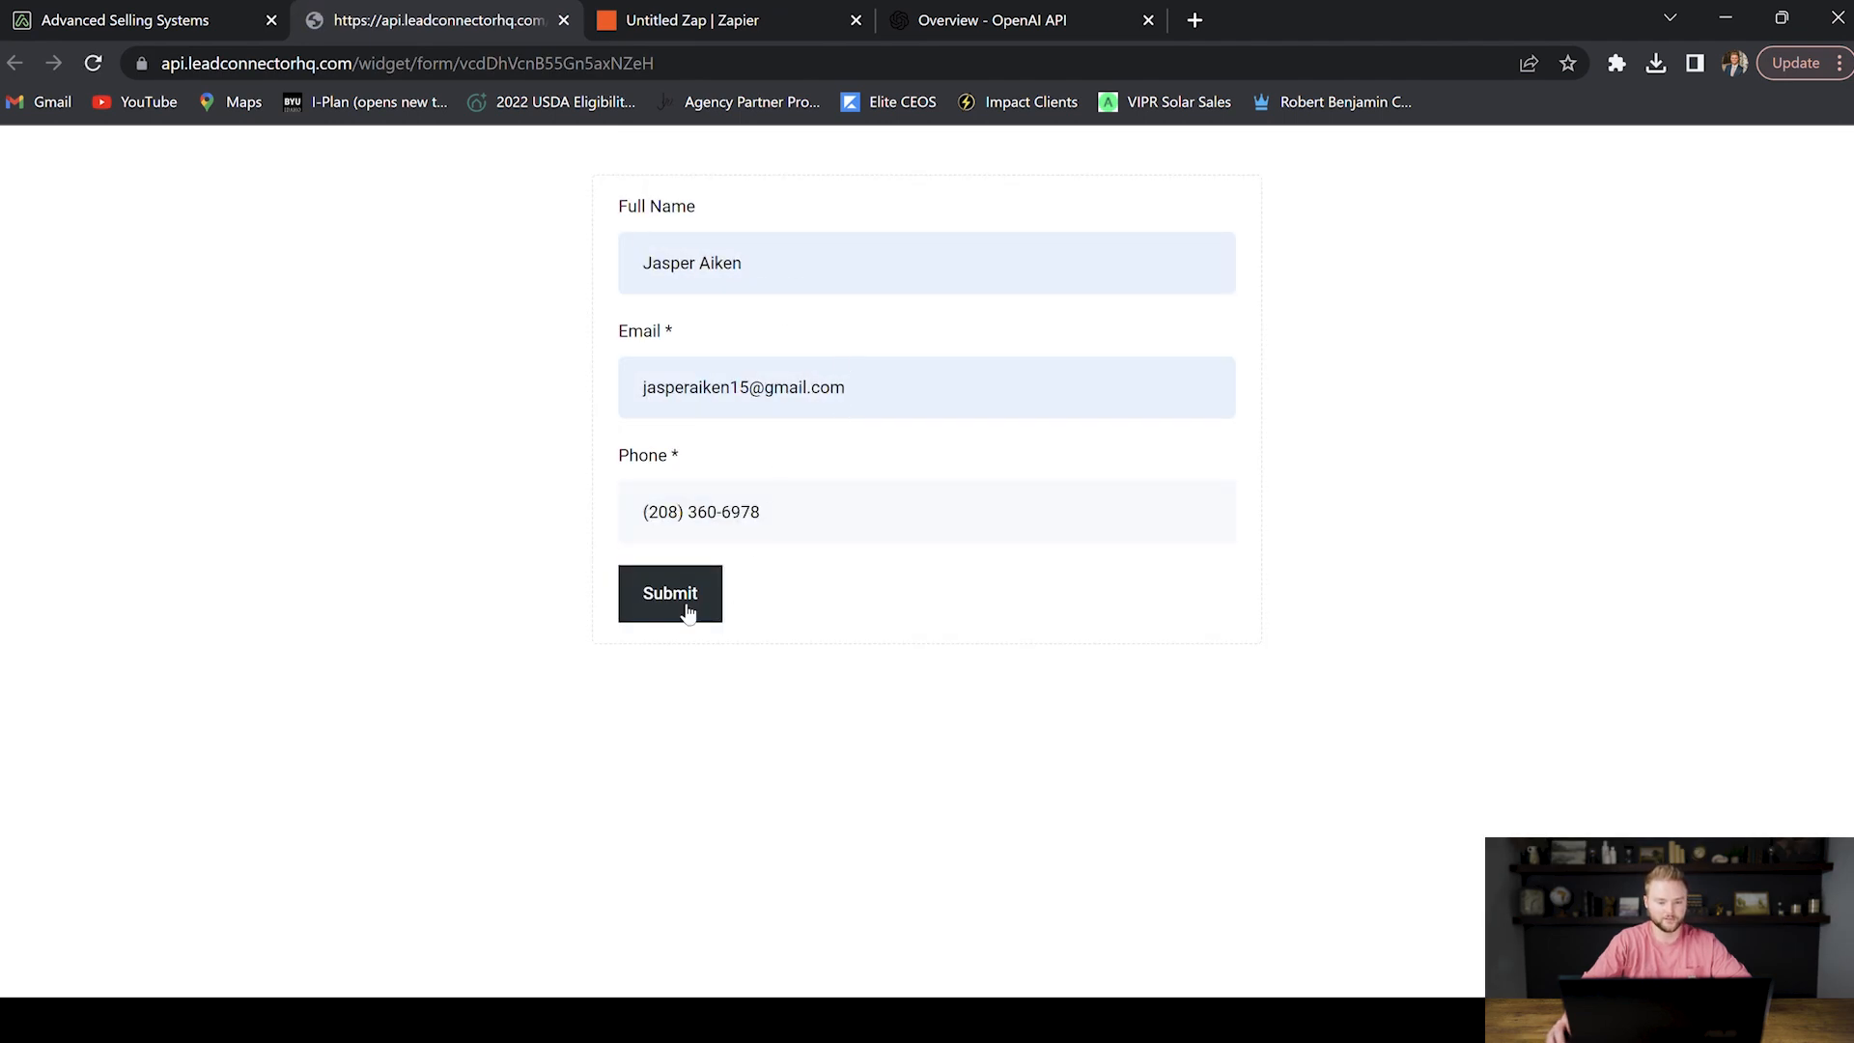
{"action": "left_click", "coordinate": [688, 608]}
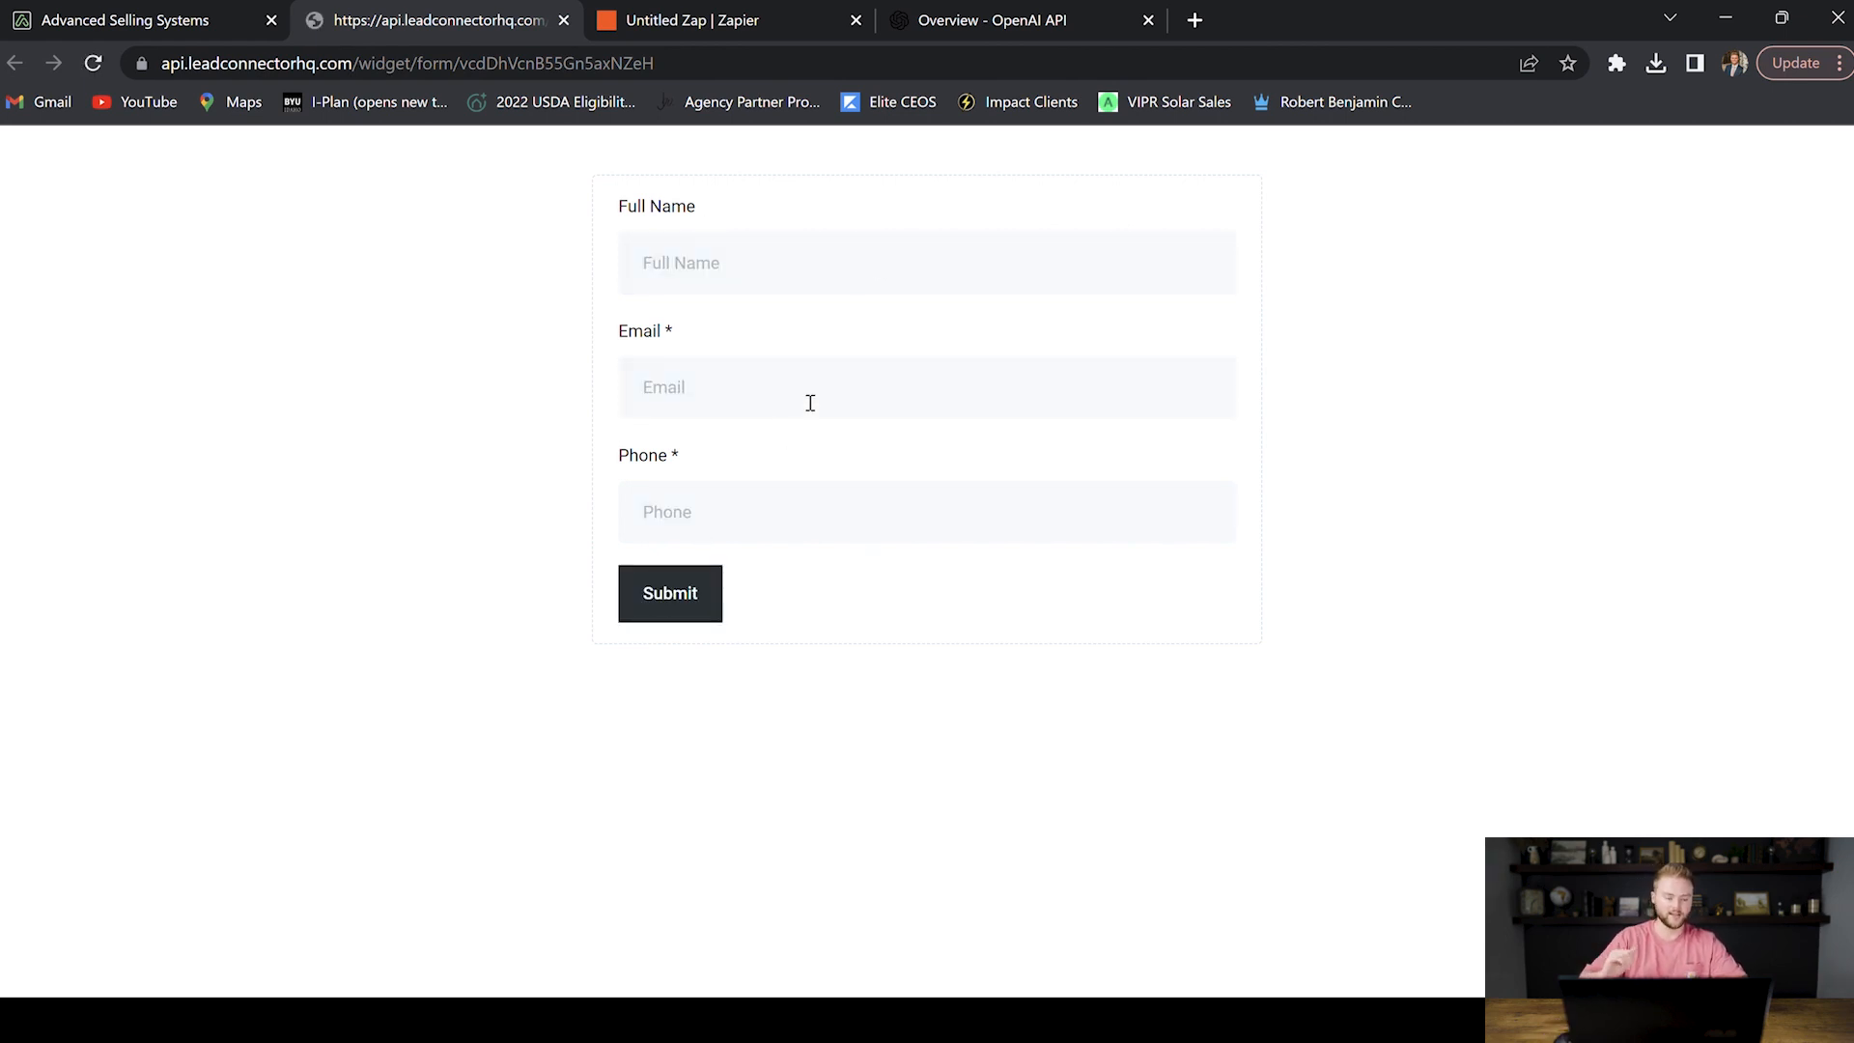
Step: Close the form's integration options, and review the Intro Text message in the Chat GPT Bot workflow
{"action": "left_click", "coordinate": [106, 18]}
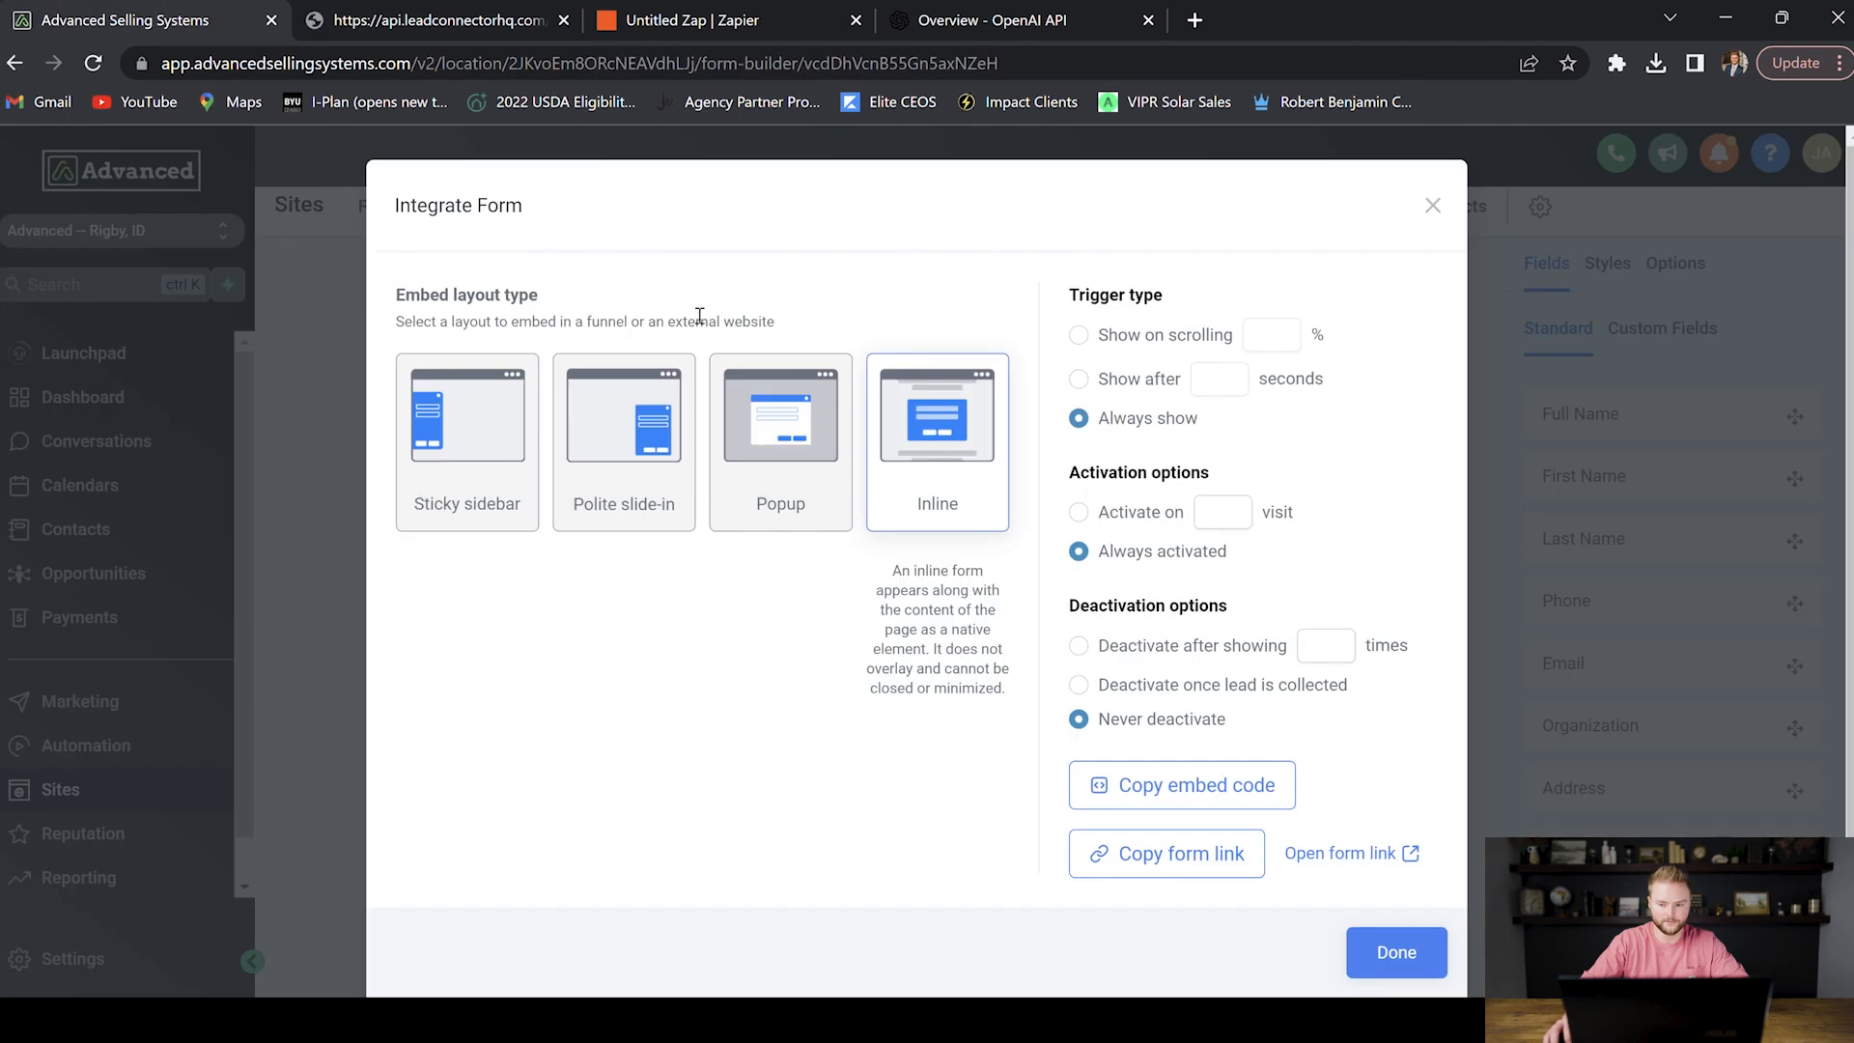
{"action": "left_click", "coordinate": [1439, 205]}
{"action": "left_click", "coordinate": [213, 744]}
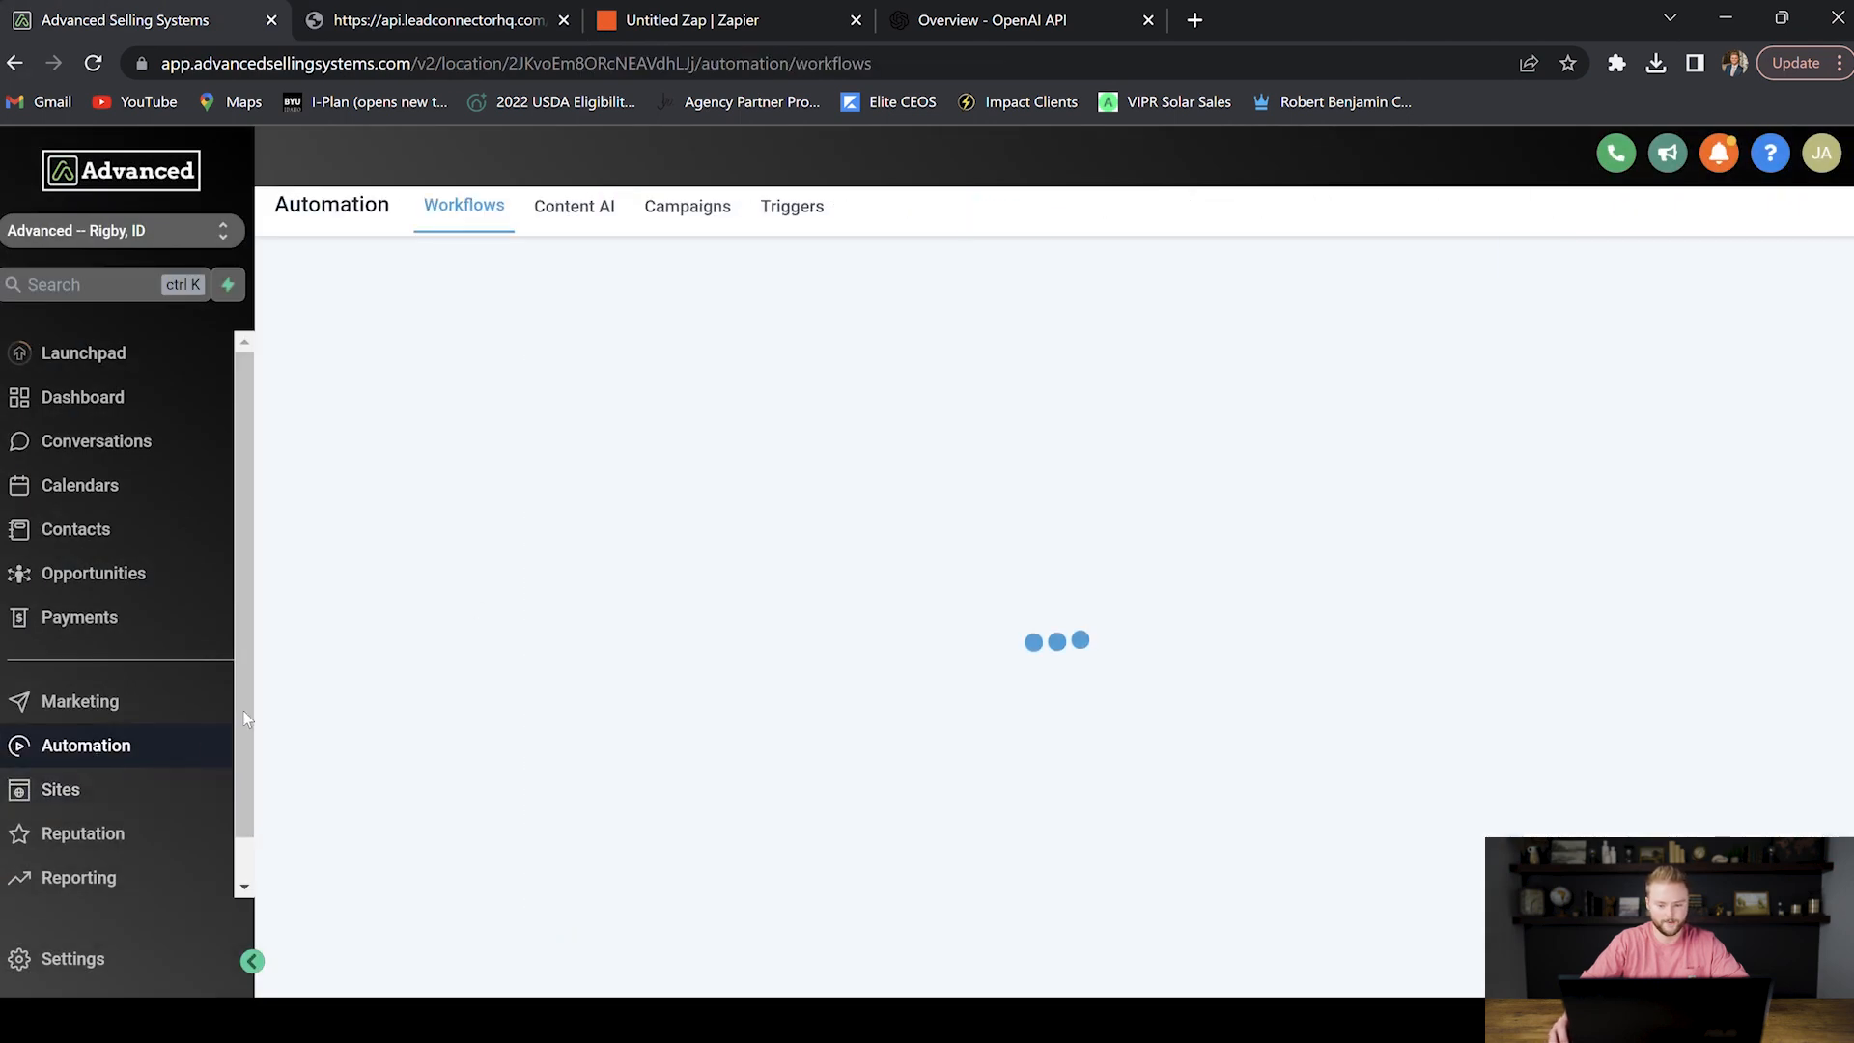
{"action": "scroll", "coordinate": [550, 495], "scroll_direction": "down", "scroll_amount": 5}
{"action": "left_click", "coordinate": [422, 648]}
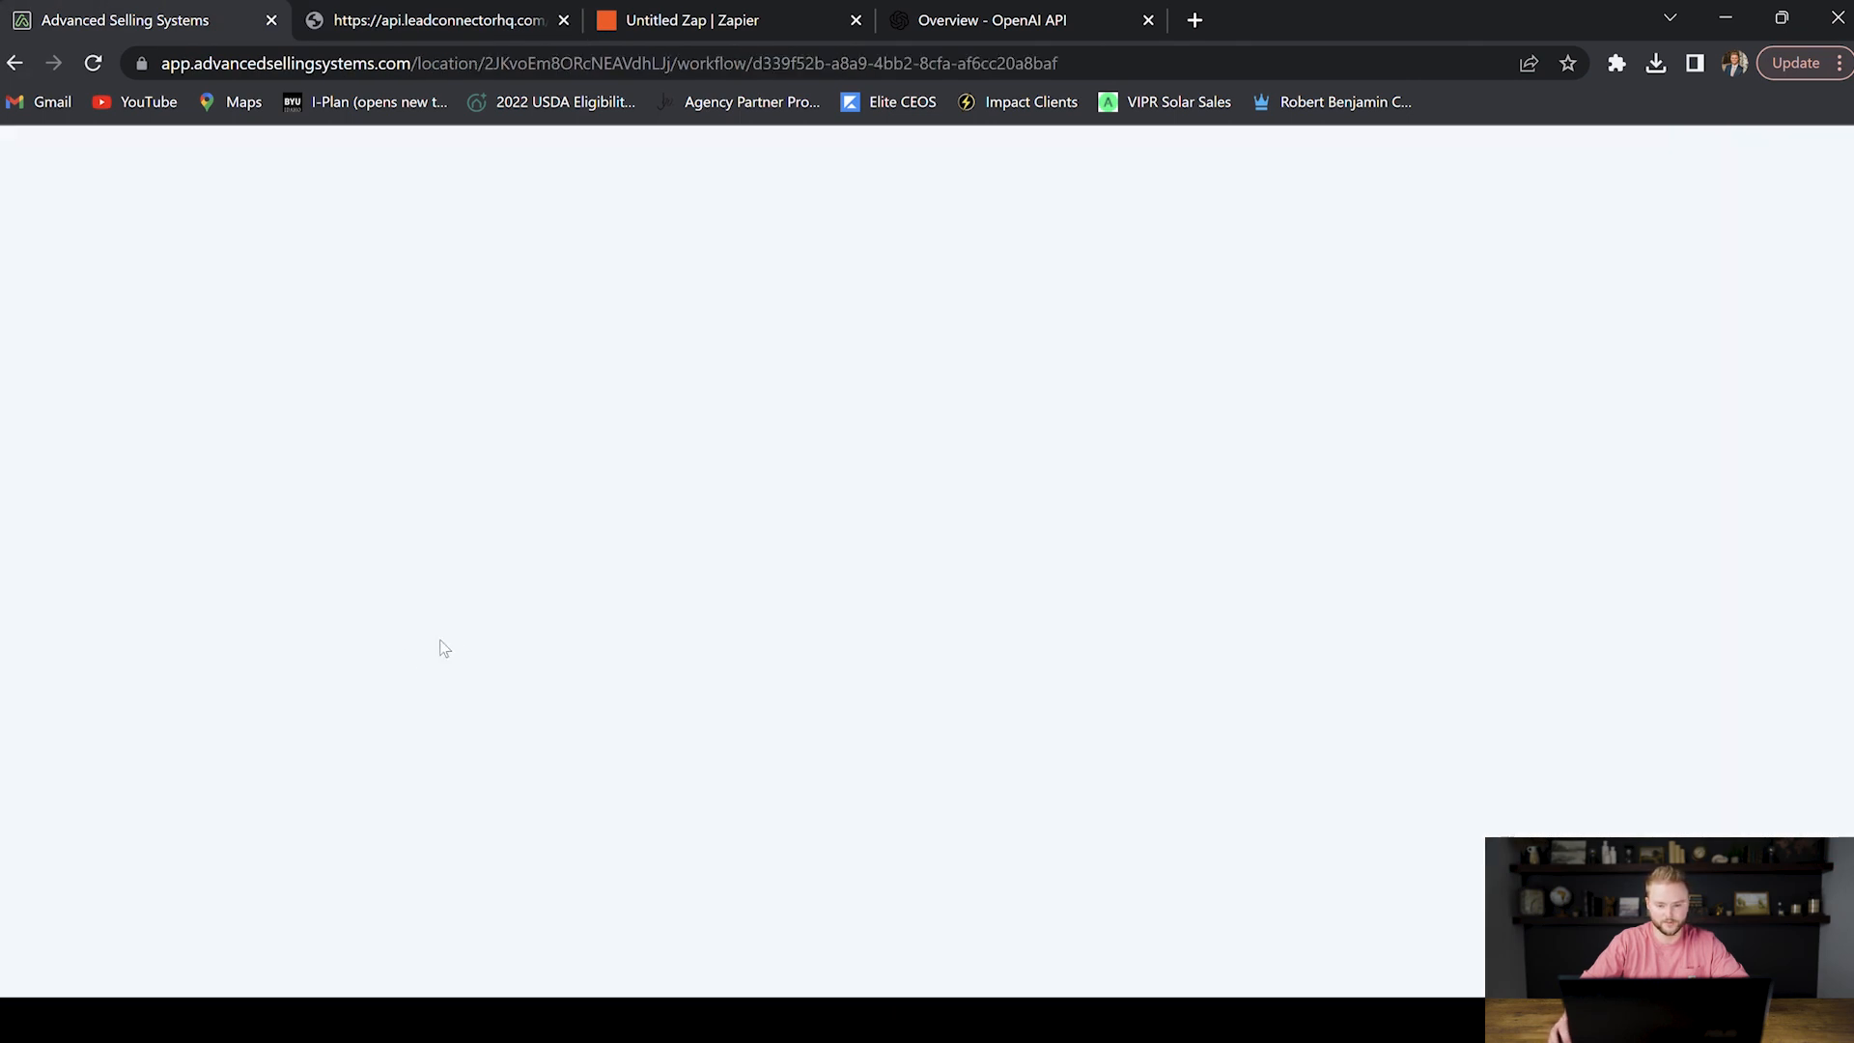
{"action": "left_click", "coordinate": [953, 602]}
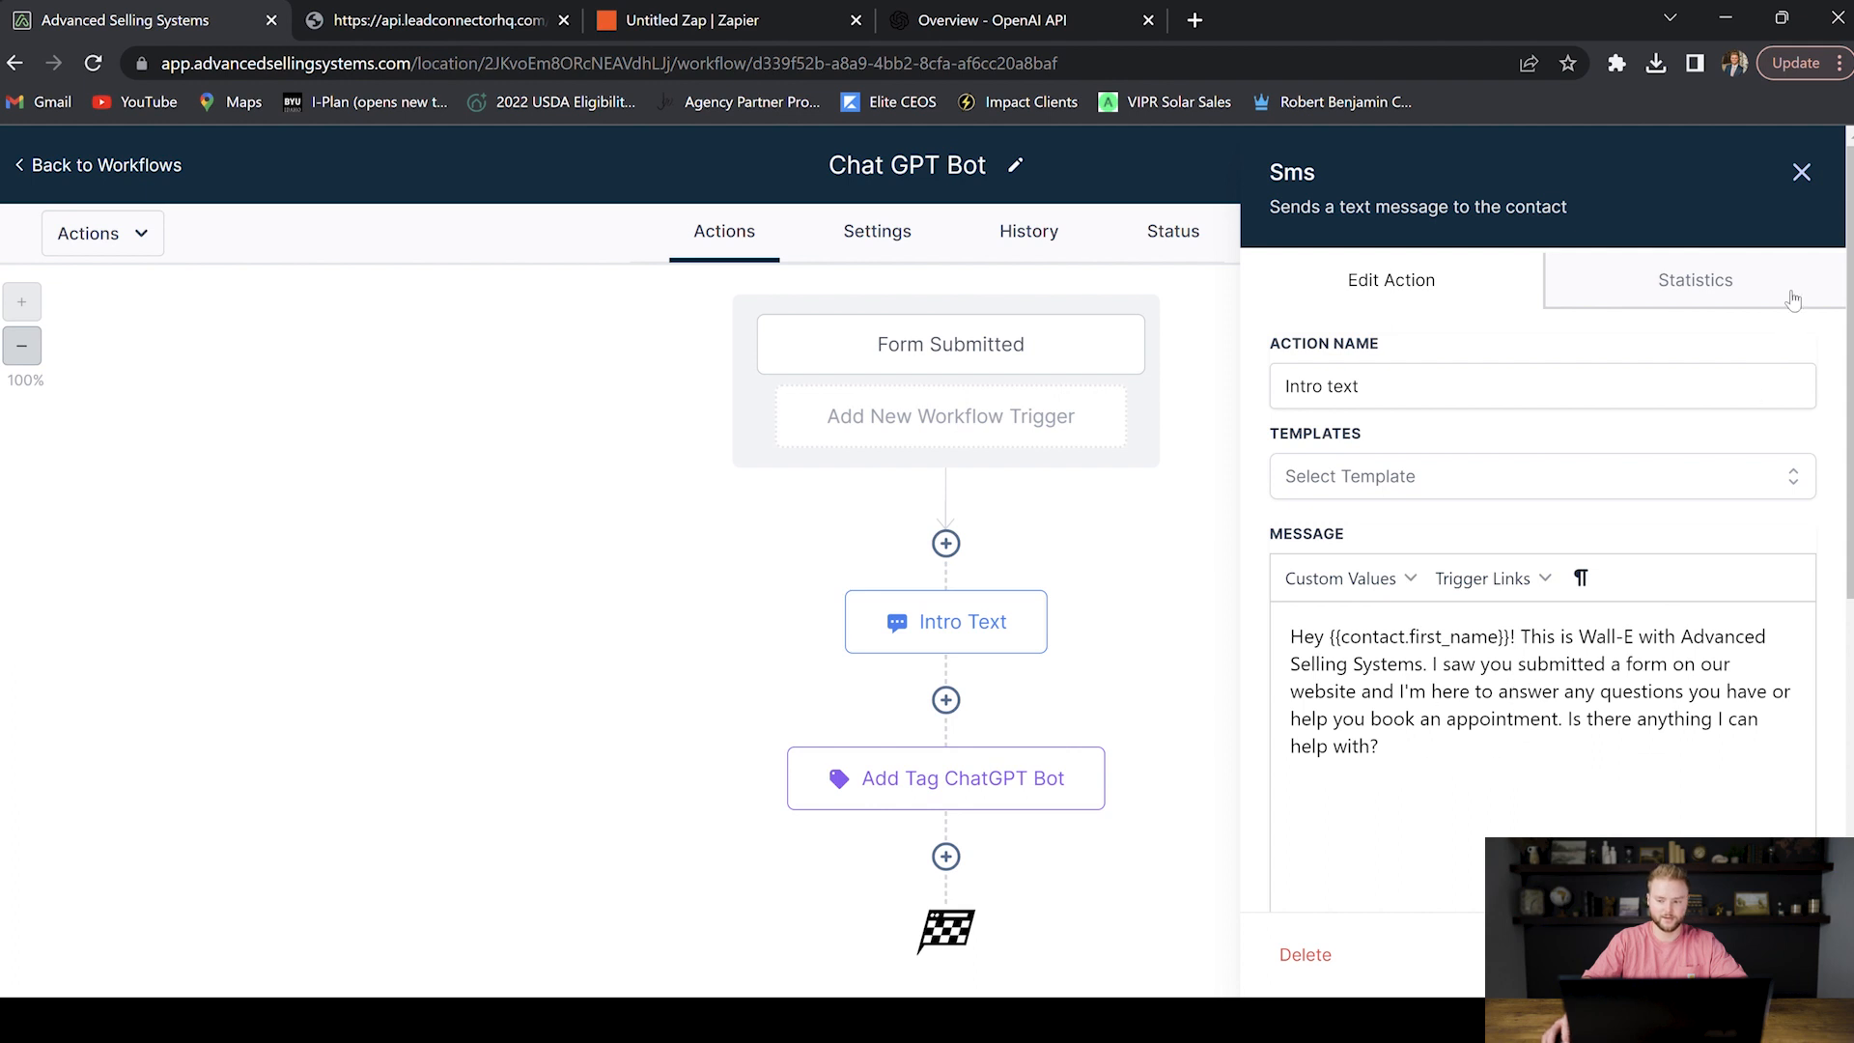
{"action": "left_click", "coordinate": [1802, 172]}
Step: Return to the workflows list, open the Chat GPT Bot 2 workflow, and review its condition branches and actions
{"action": "left_click", "coordinate": [138, 165]}
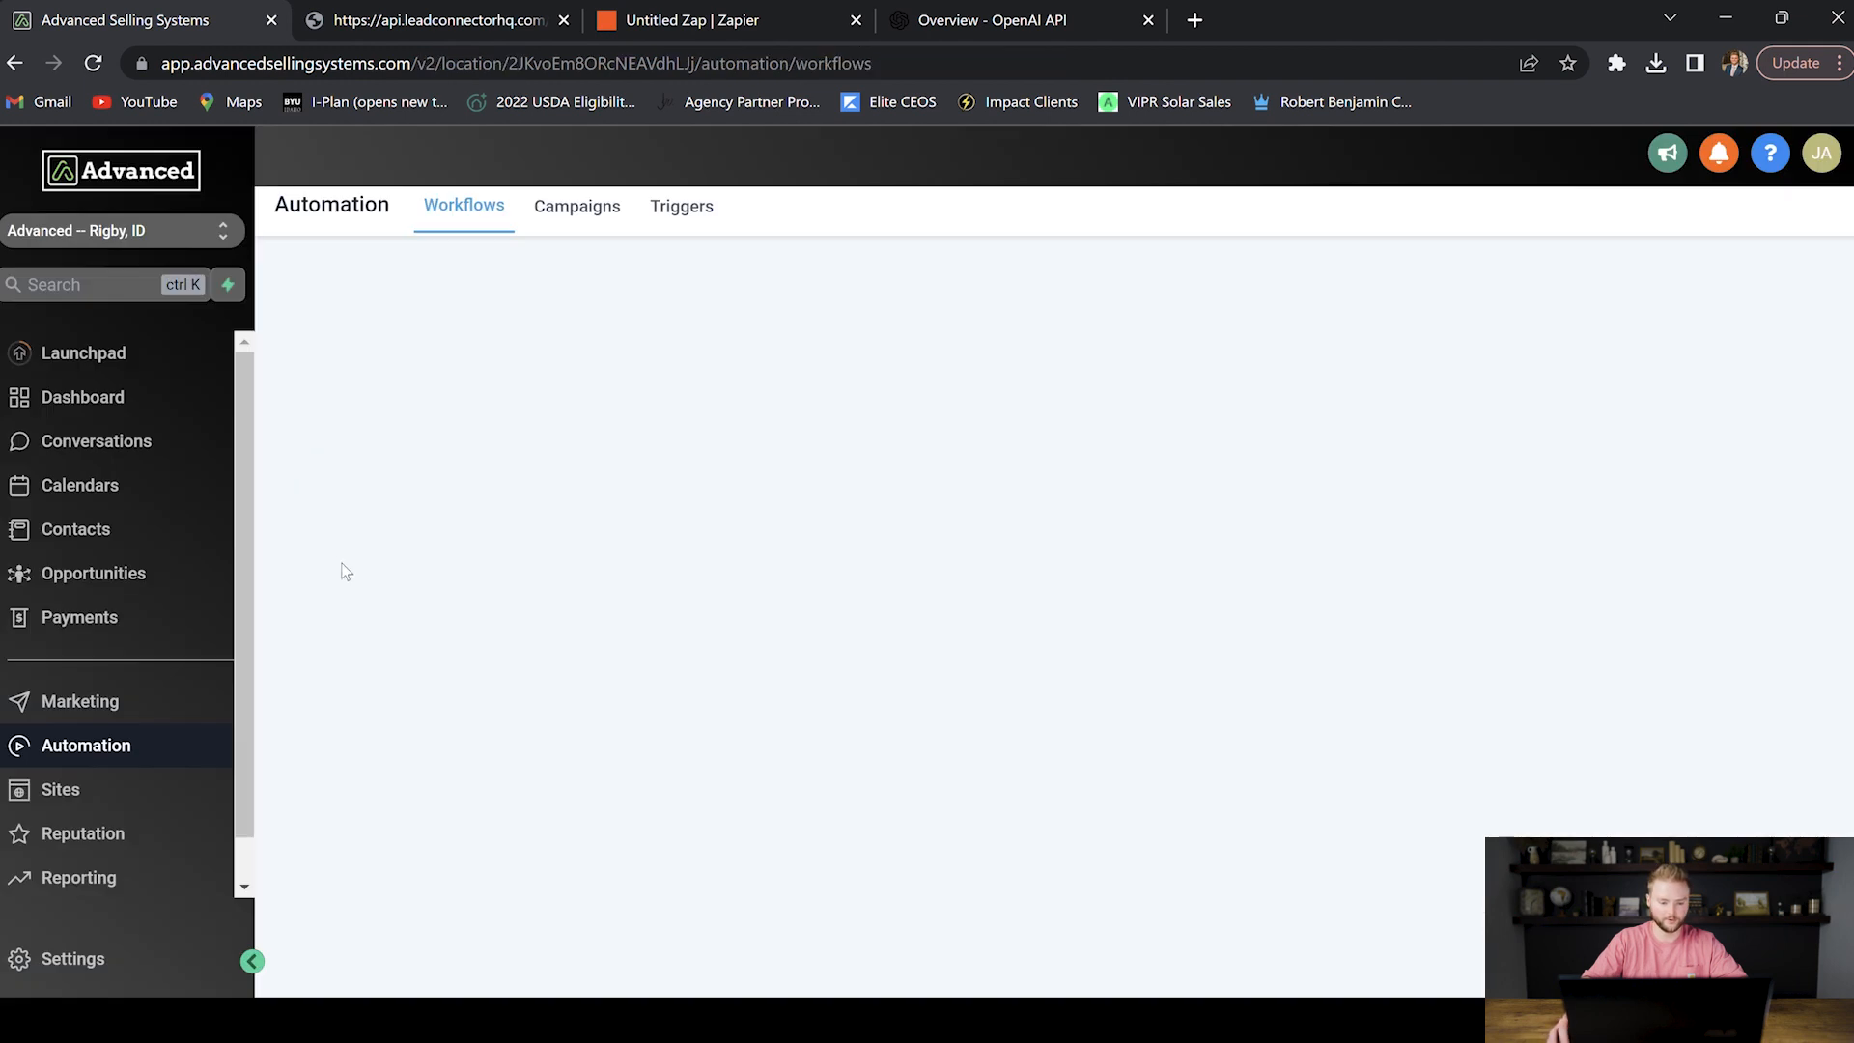
{"action": "scroll", "coordinate": [565, 555], "scroll_direction": "down", "scroll_amount": 2}
{"action": "scroll", "coordinate": [570, 570], "scroll_direction": "down", "scroll_amount": 3}
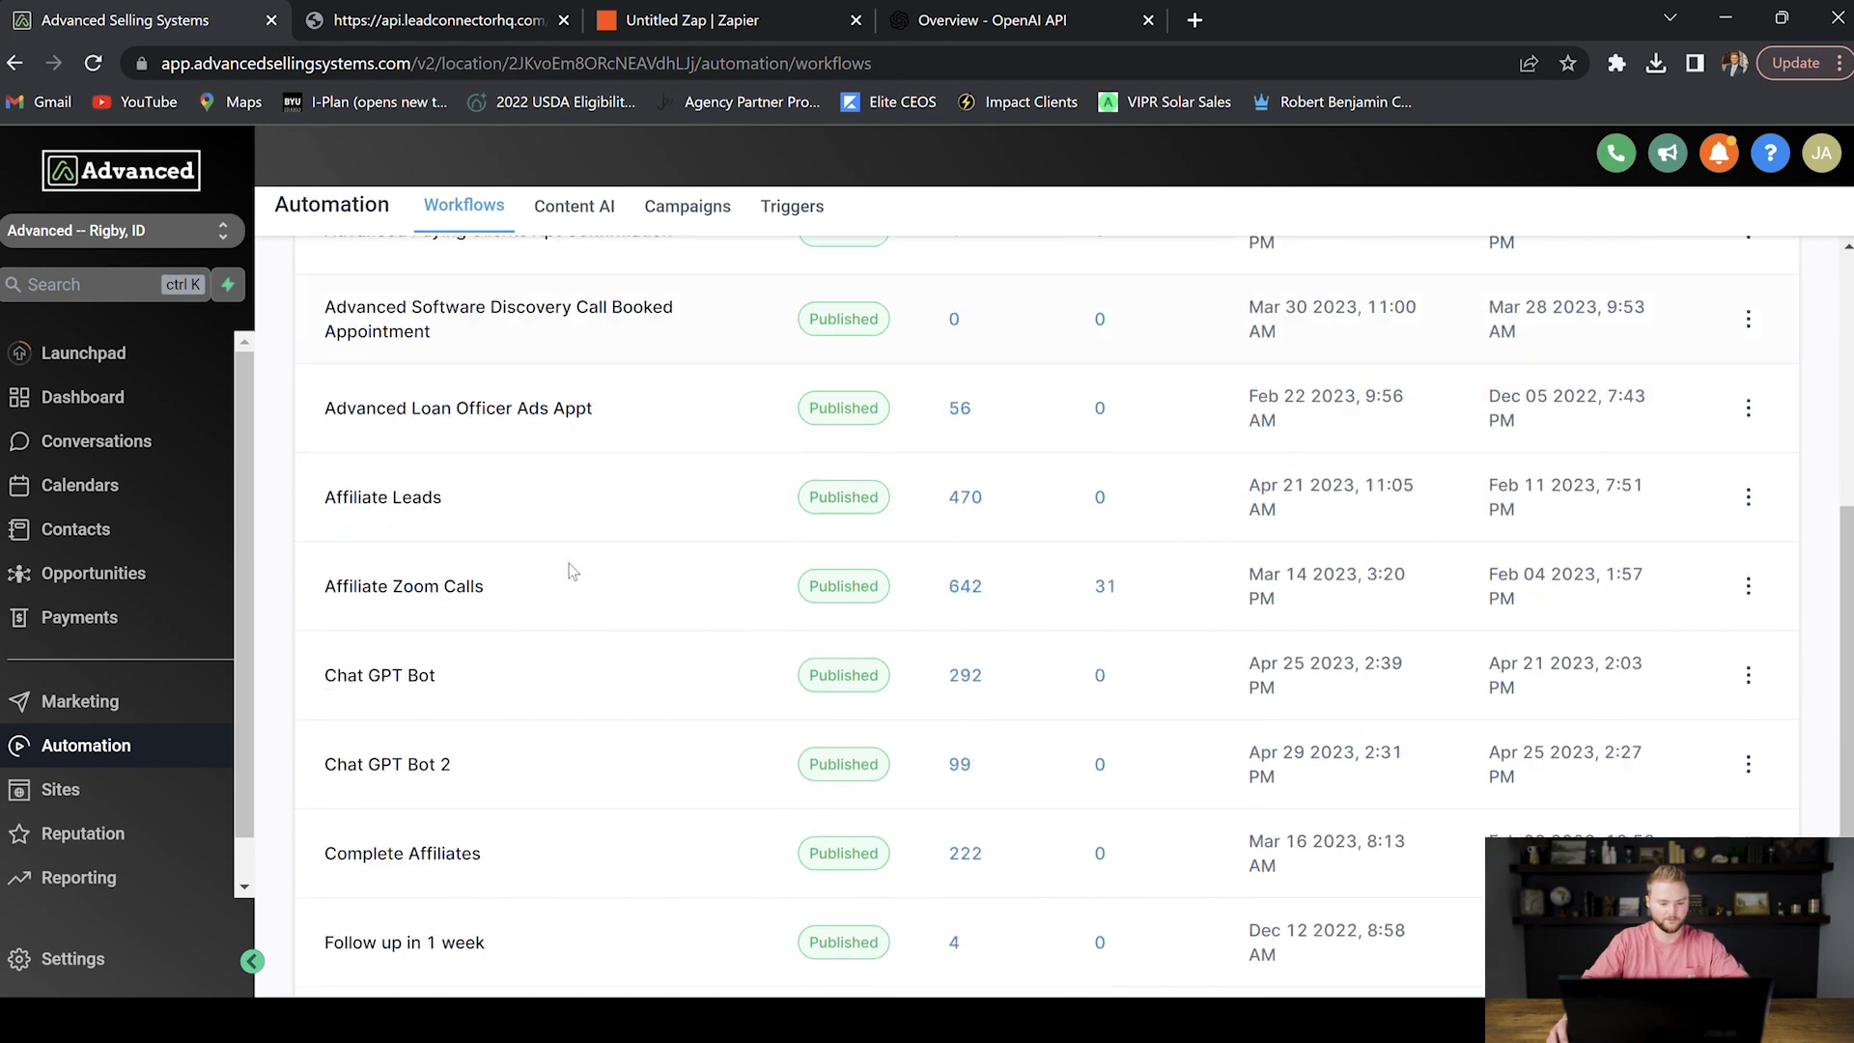
{"action": "left_click", "coordinate": [415, 736]}
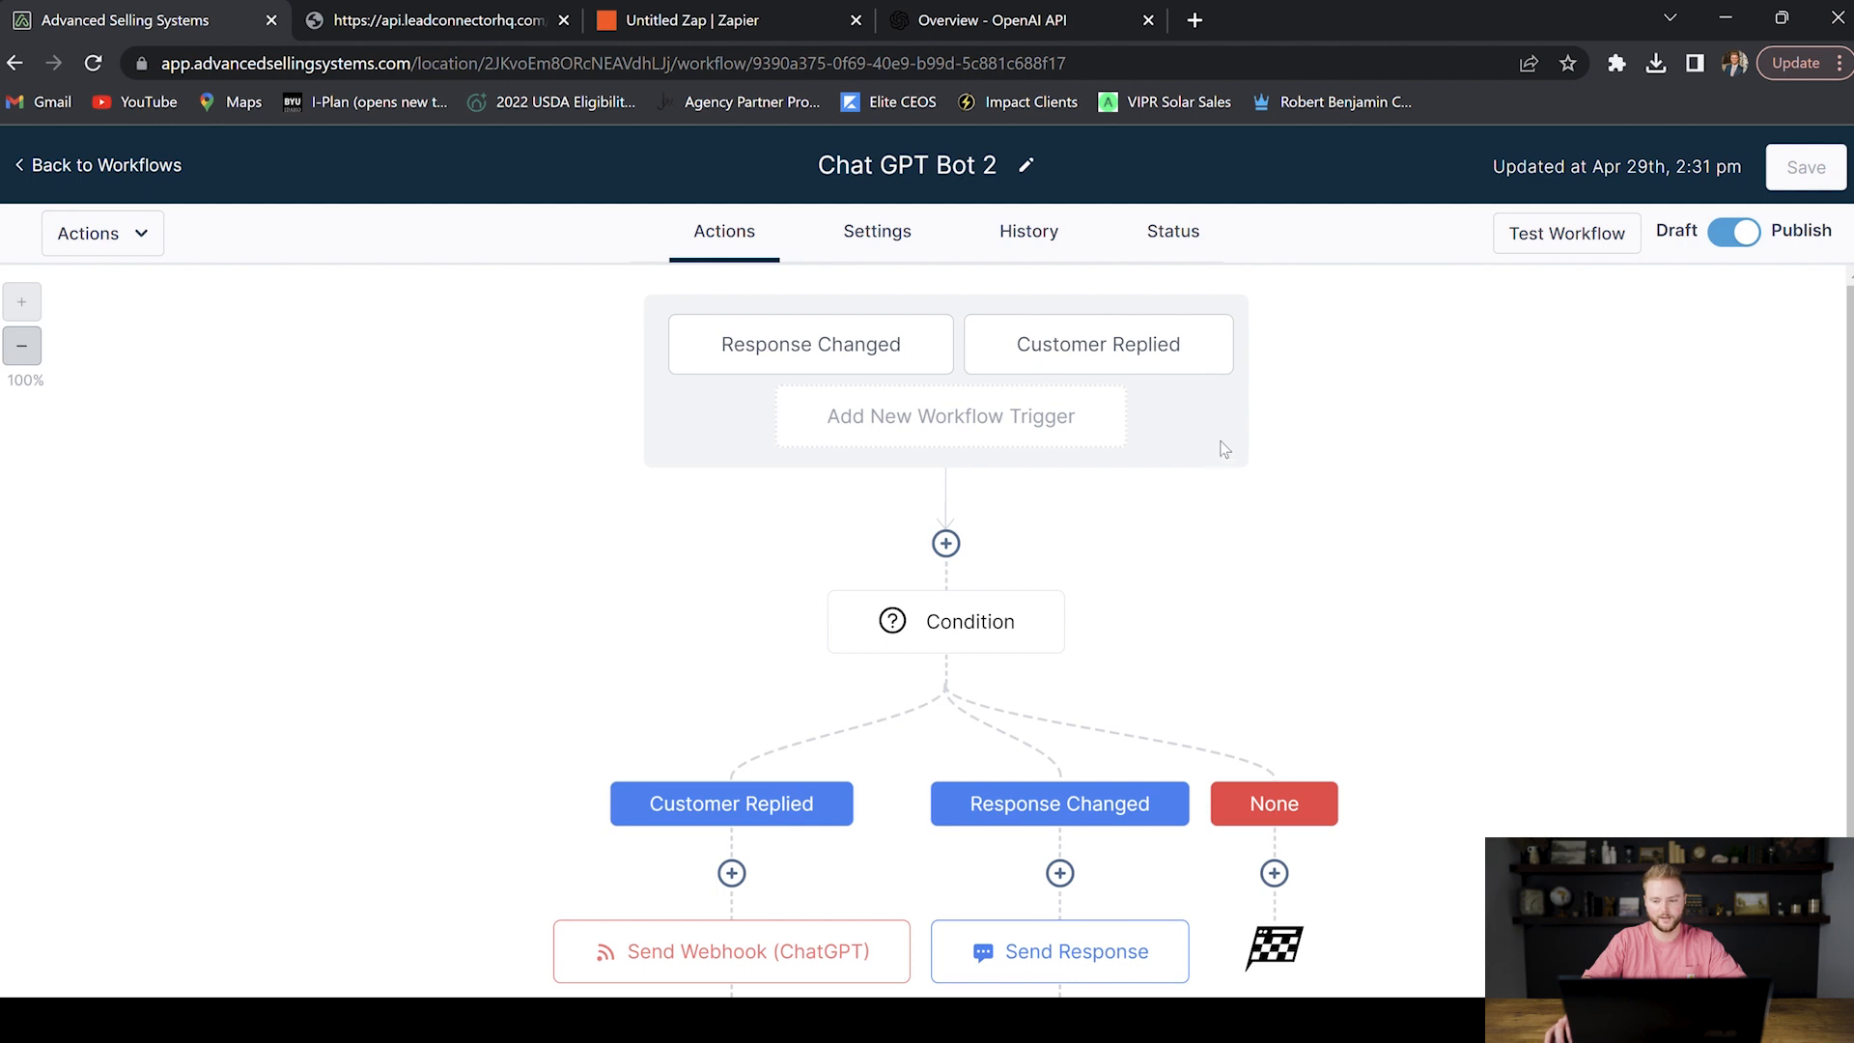
{"action": "scroll", "coordinate": [1224, 449], "scroll_direction": "down", "scroll_amount": 1}
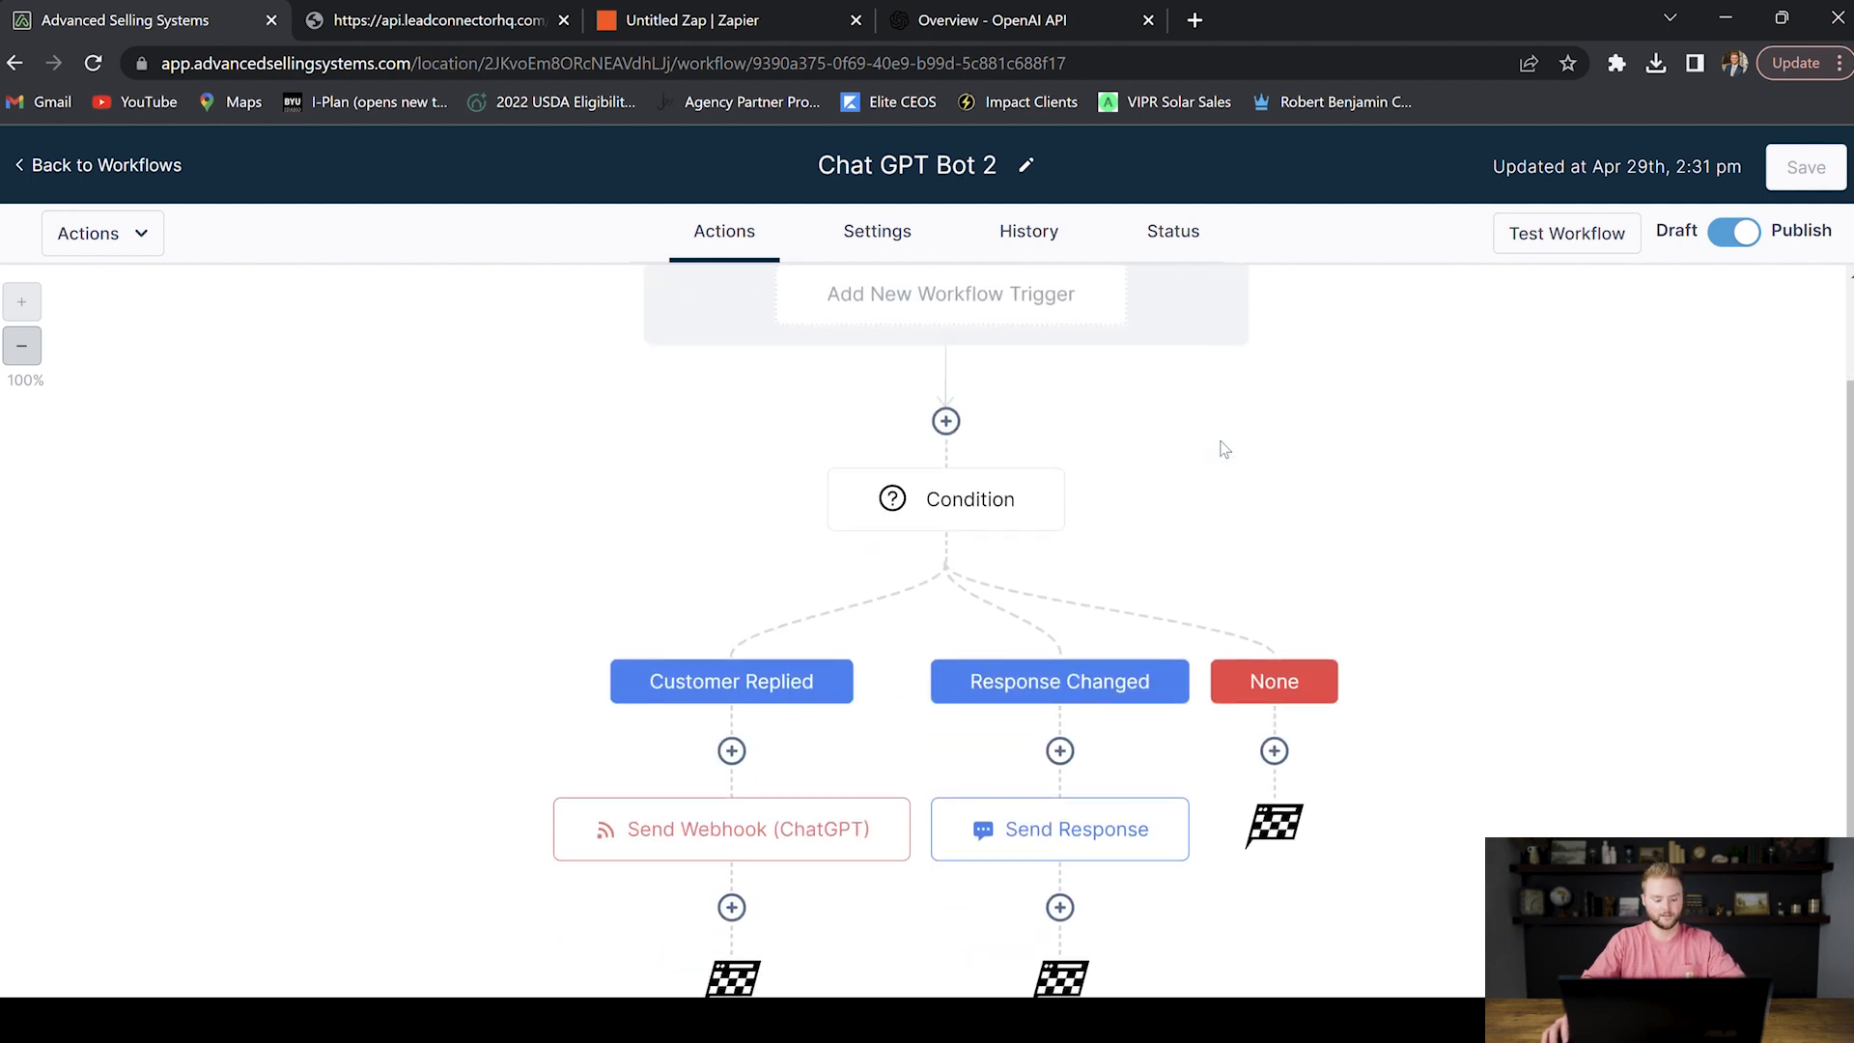
Step: Switch to Zapier, rerun the webhook trigger test, review the fields of request A, and continue to the action step
{"action": "left_click", "coordinate": [710, 17]}
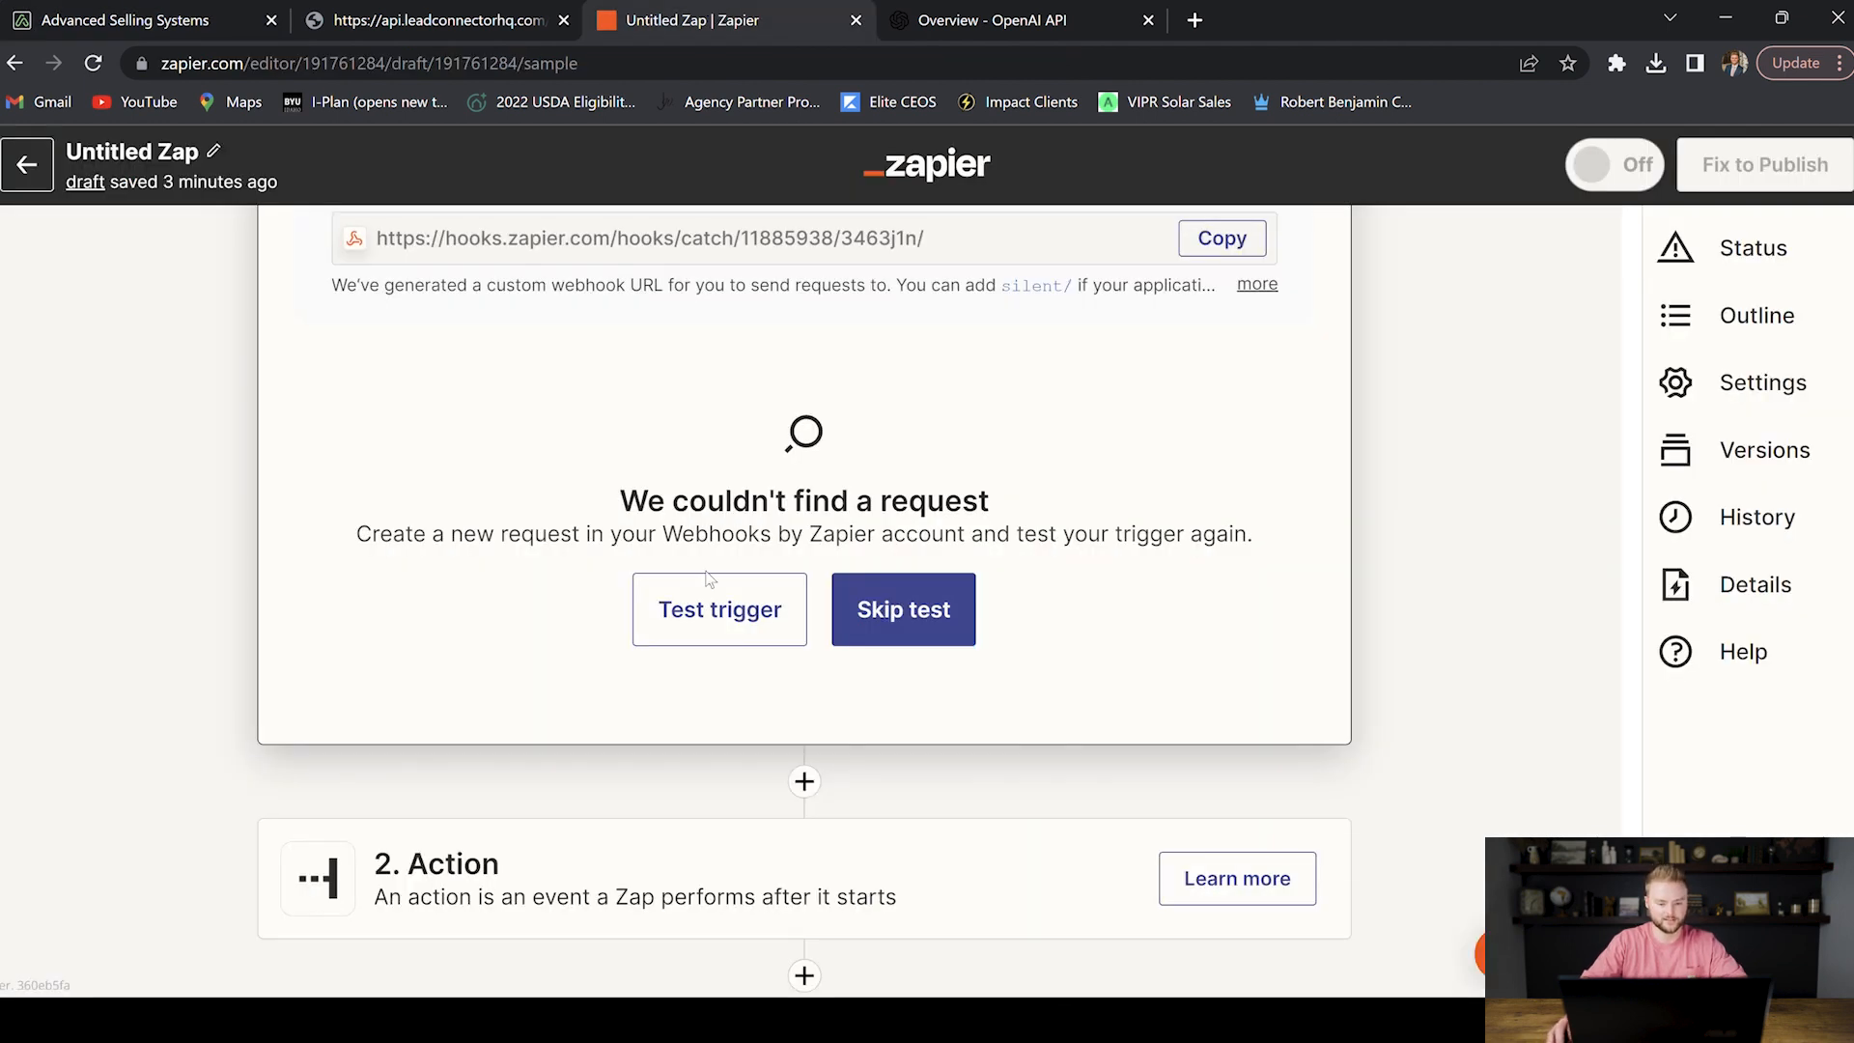
{"action": "left_click", "coordinate": [714, 615]}
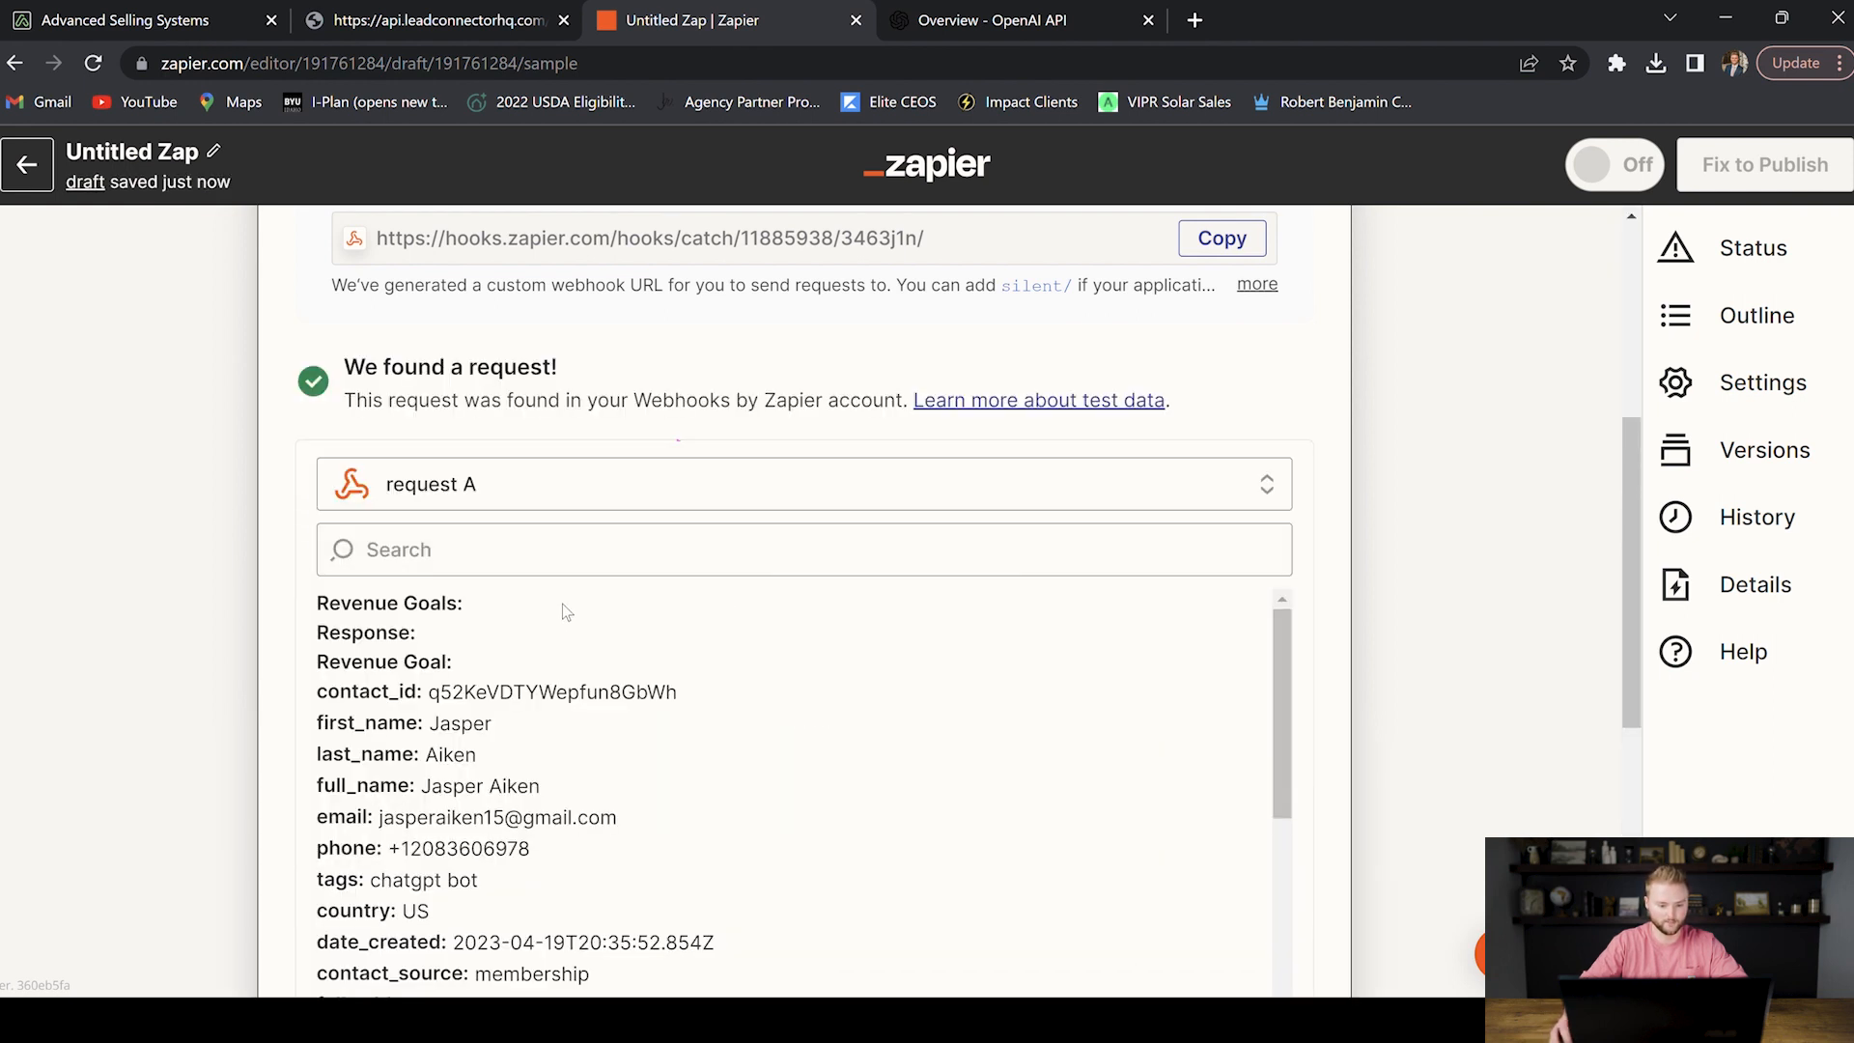
{"action": "scroll", "coordinate": [541, 589], "scroll_direction": "down", "scroll_amount": 3}
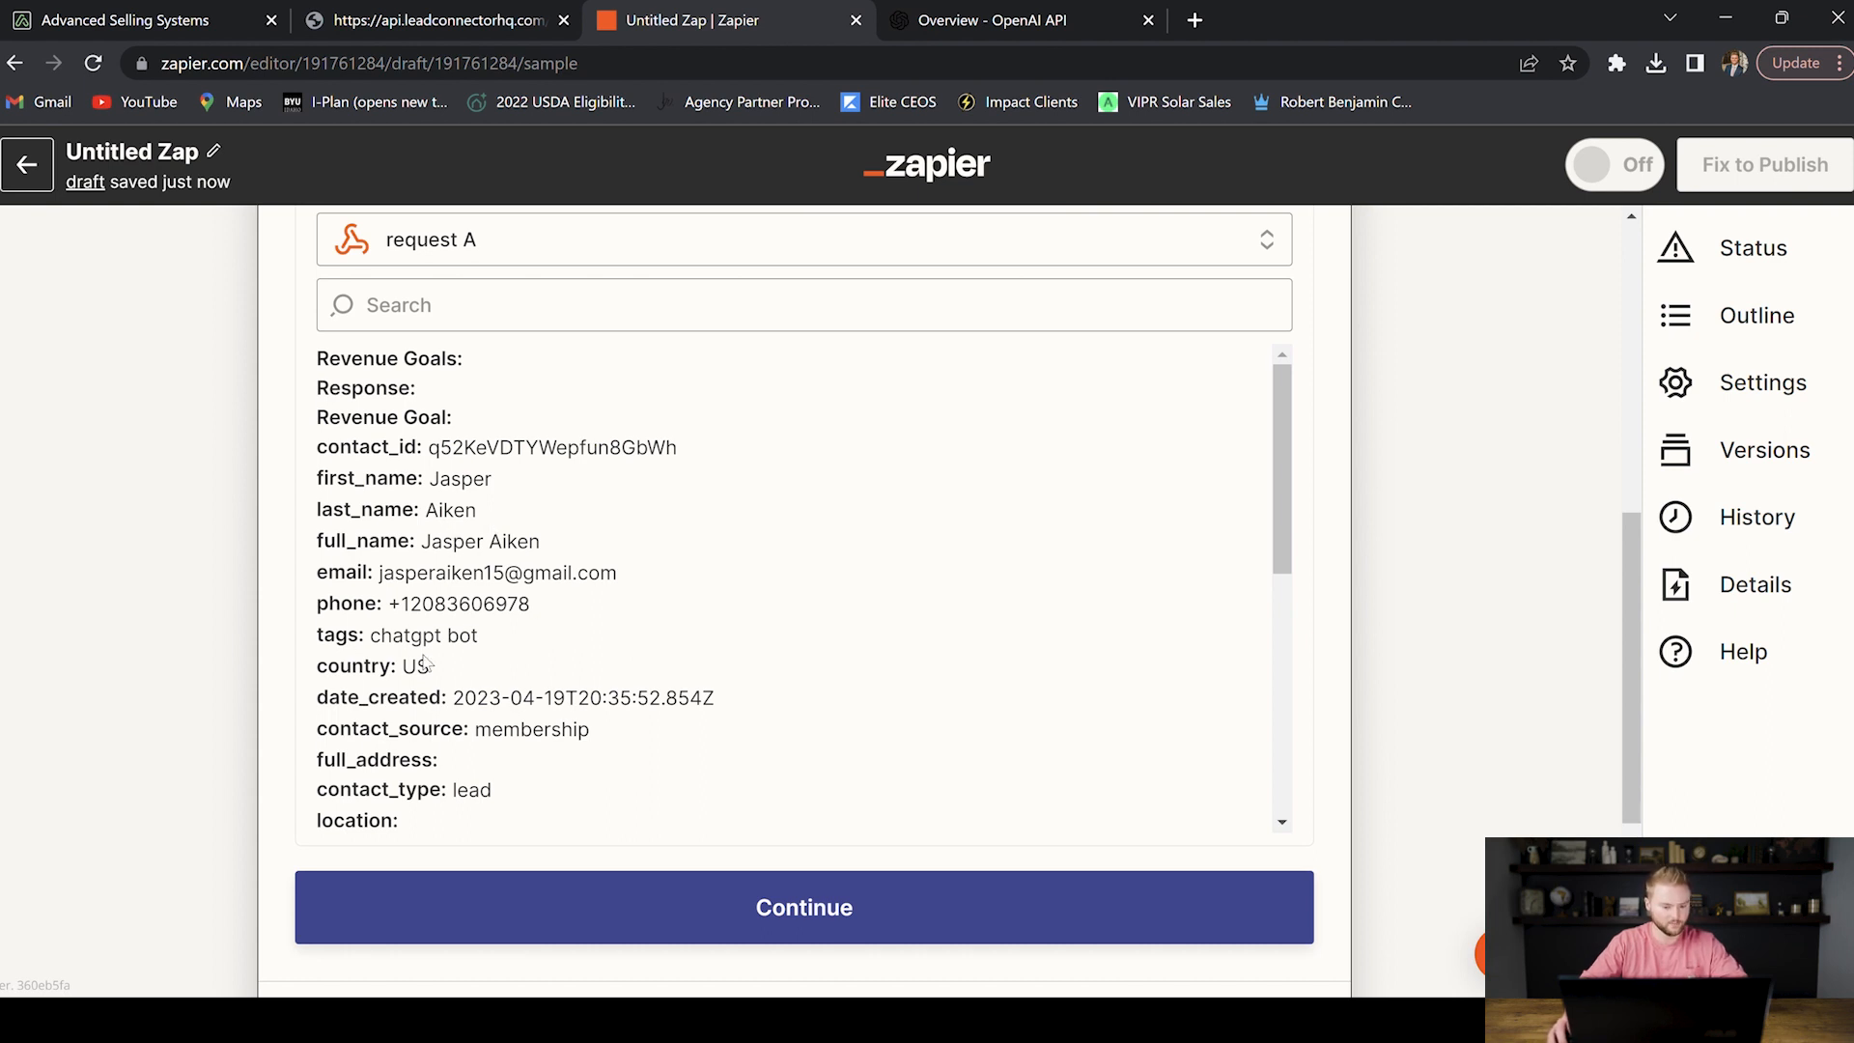
{"action": "scroll", "coordinate": [731, 534], "scroll_direction": "down", "scroll_amount": 1}
{"action": "scroll", "coordinate": [731, 534], "scroll_direction": "down", "scroll_amount": 1}
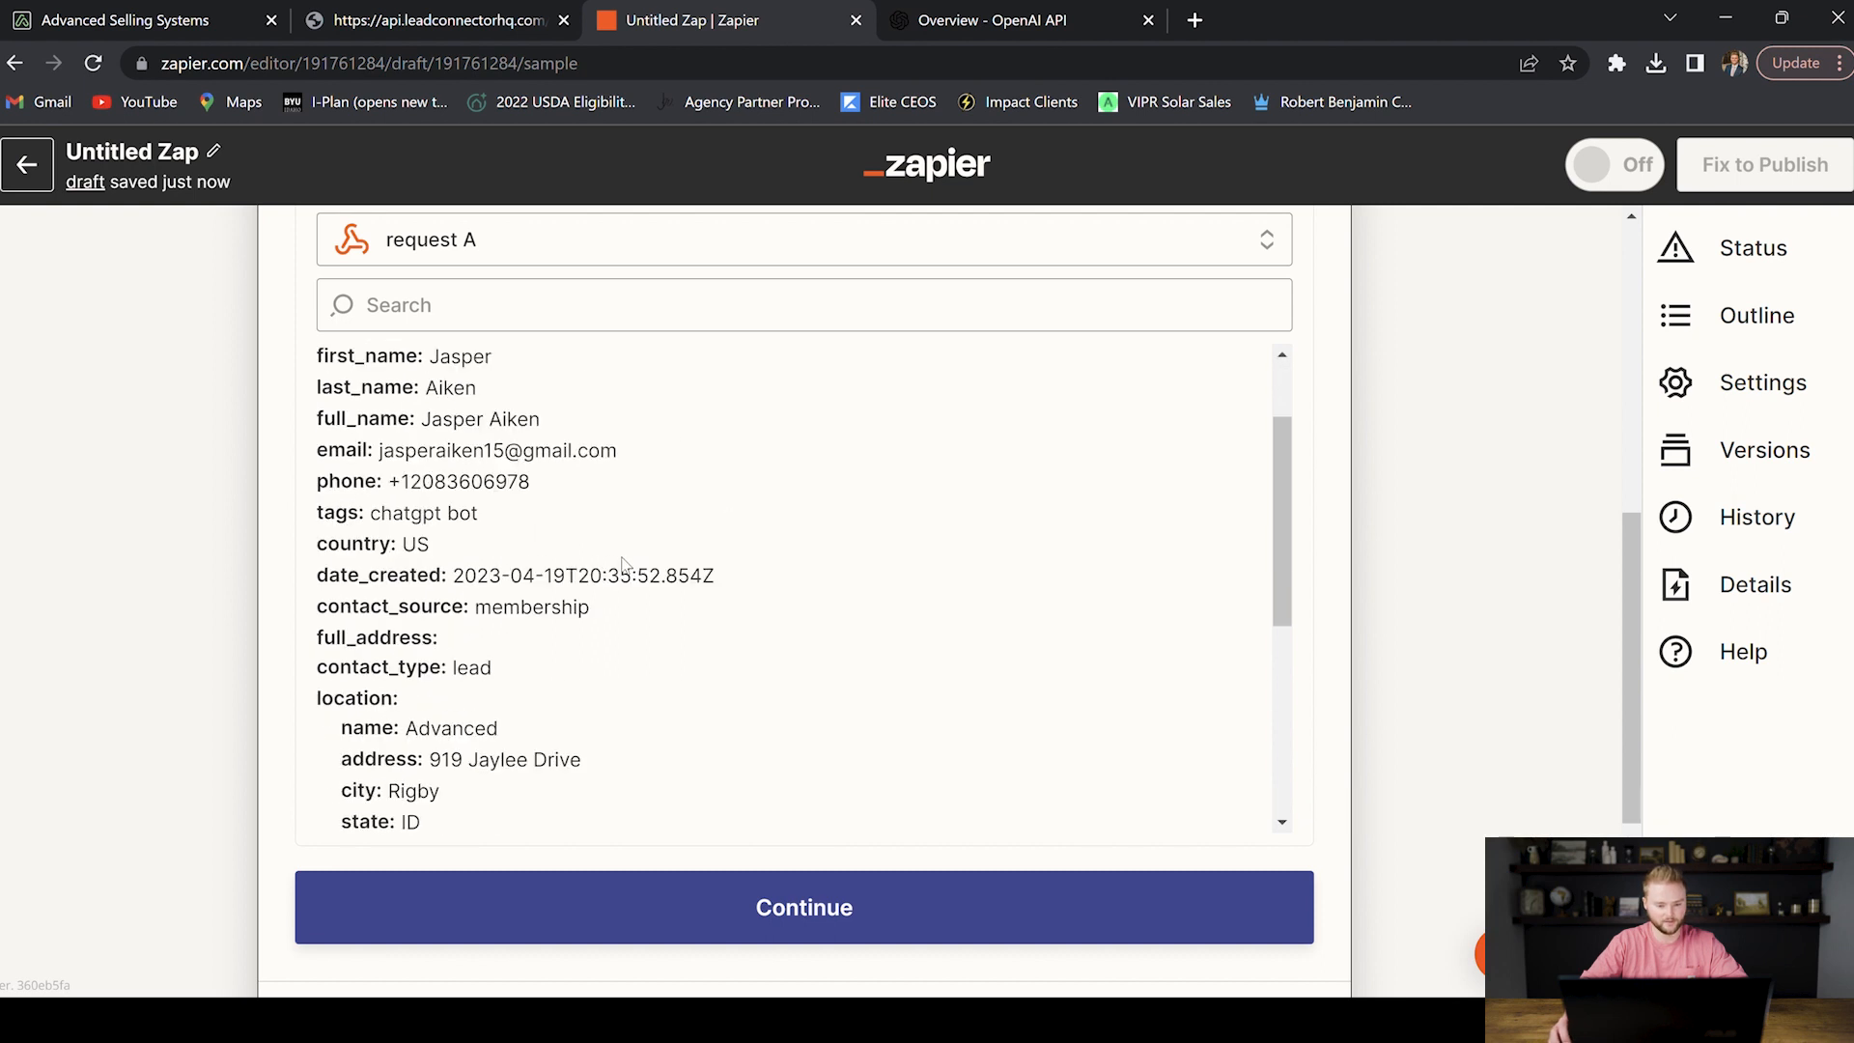
{"action": "scroll", "coordinate": [558, 521], "scroll_direction": "up", "scroll_amount": 2}
{"action": "scroll", "coordinate": [541, 432], "scroll_direction": "down", "scroll_amount": 4}
{"action": "scroll", "coordinate": [540, 432], "scroll_direction": "down", "scroll_amount": 3}
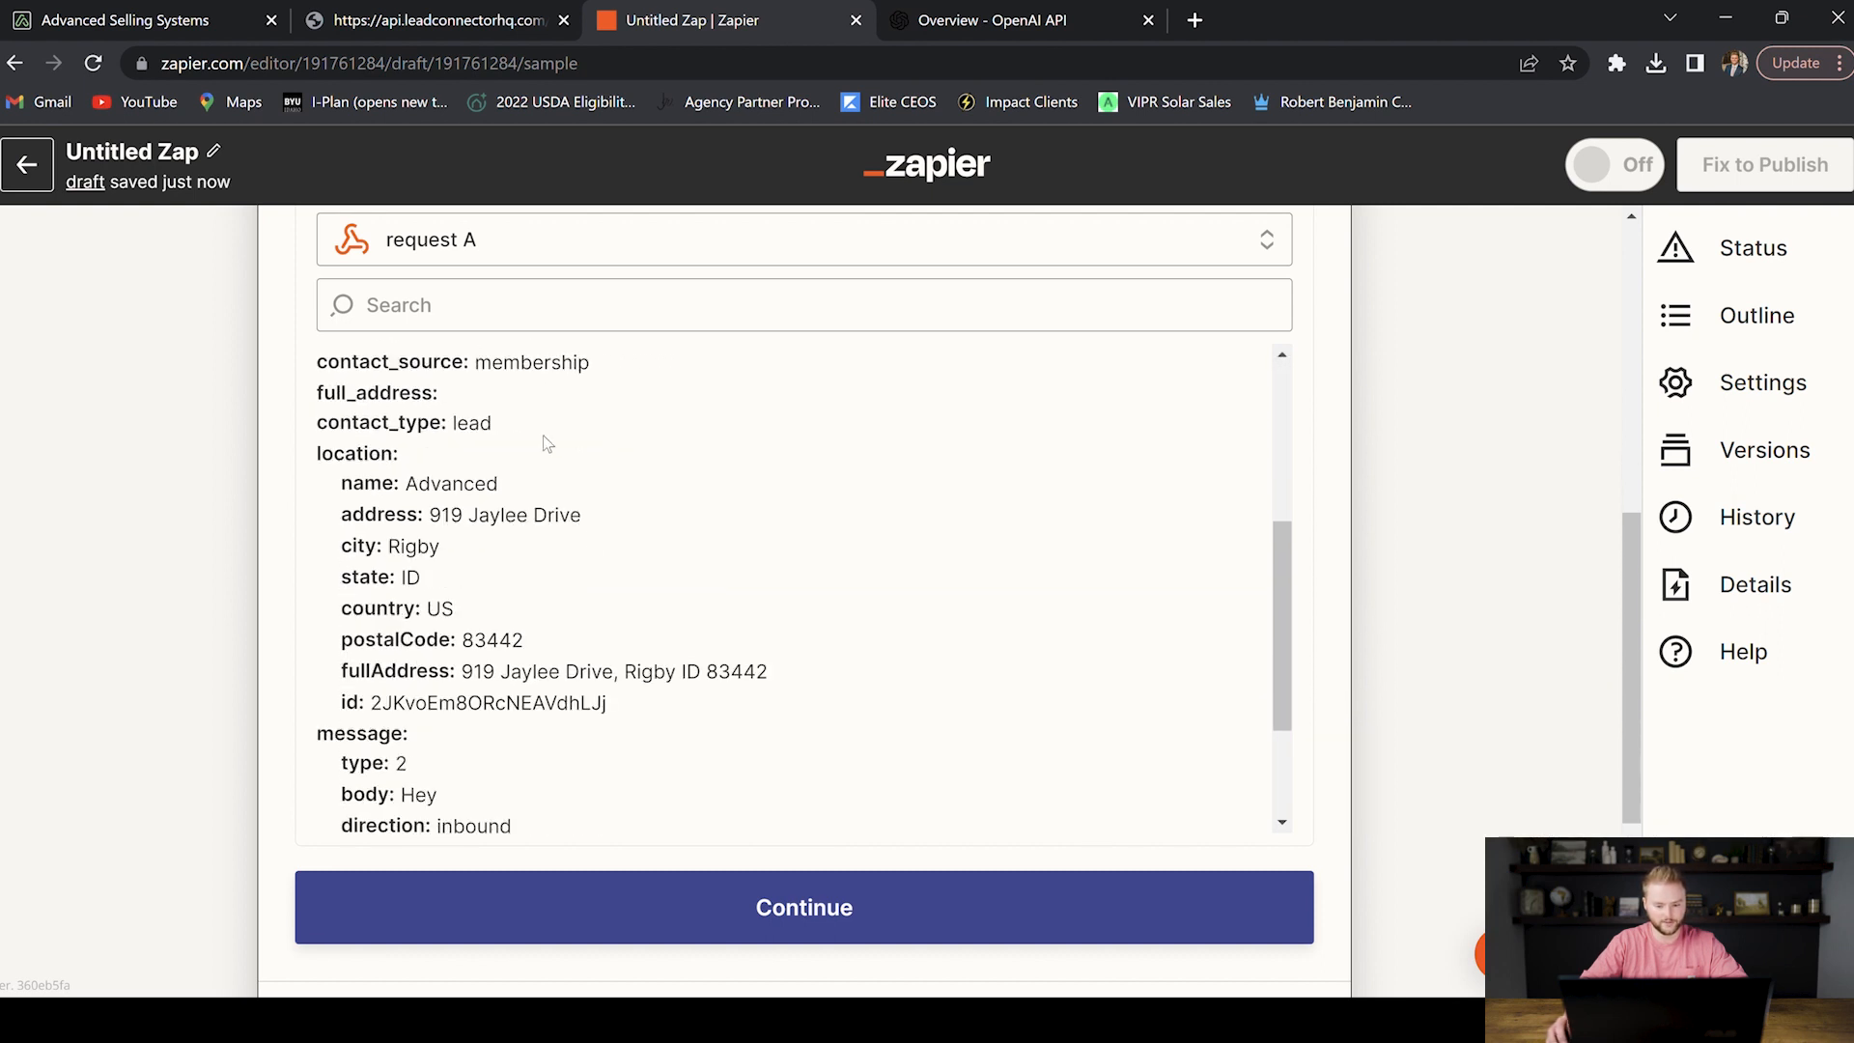
{"action": "left_click", "coordinate": [799, 913]}
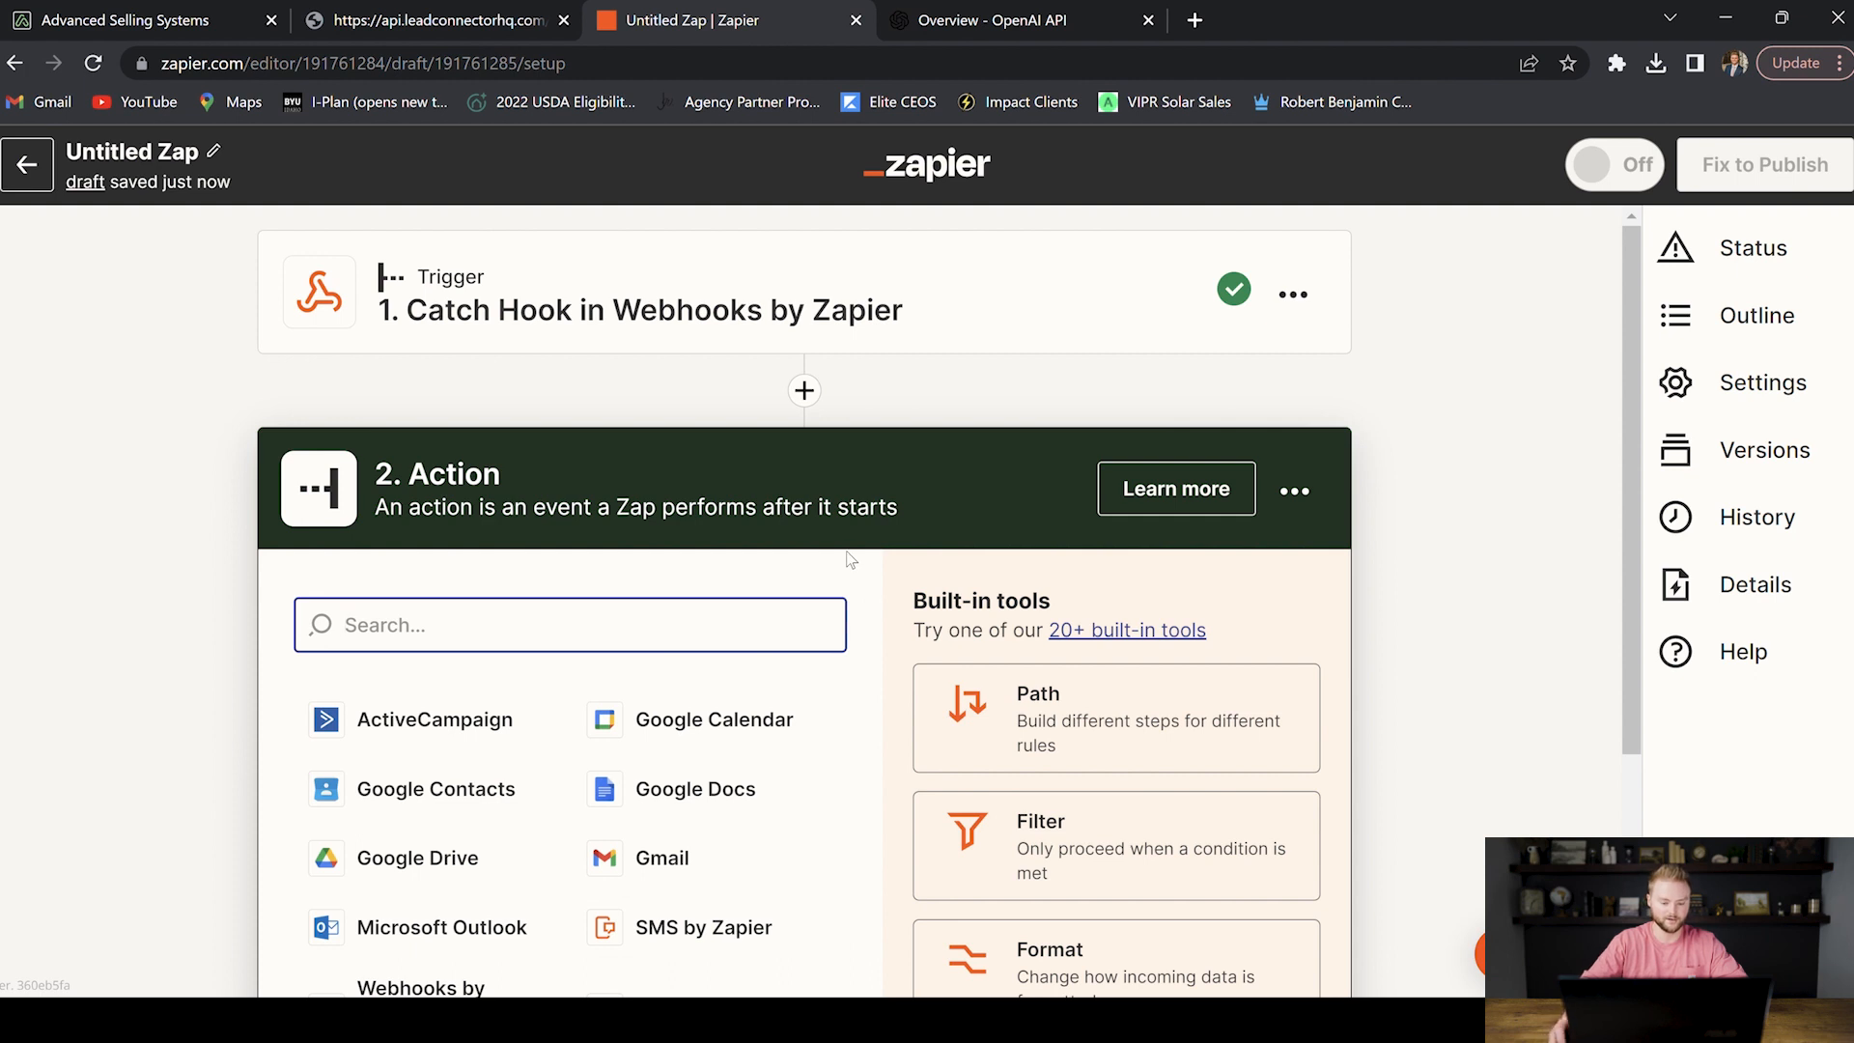
Step: Set the Zap's action to OpenAI (GPT-3 & DALL·E) with the Send Prompt event, and continue to the account settings
{"action": "type", "text": "open"}
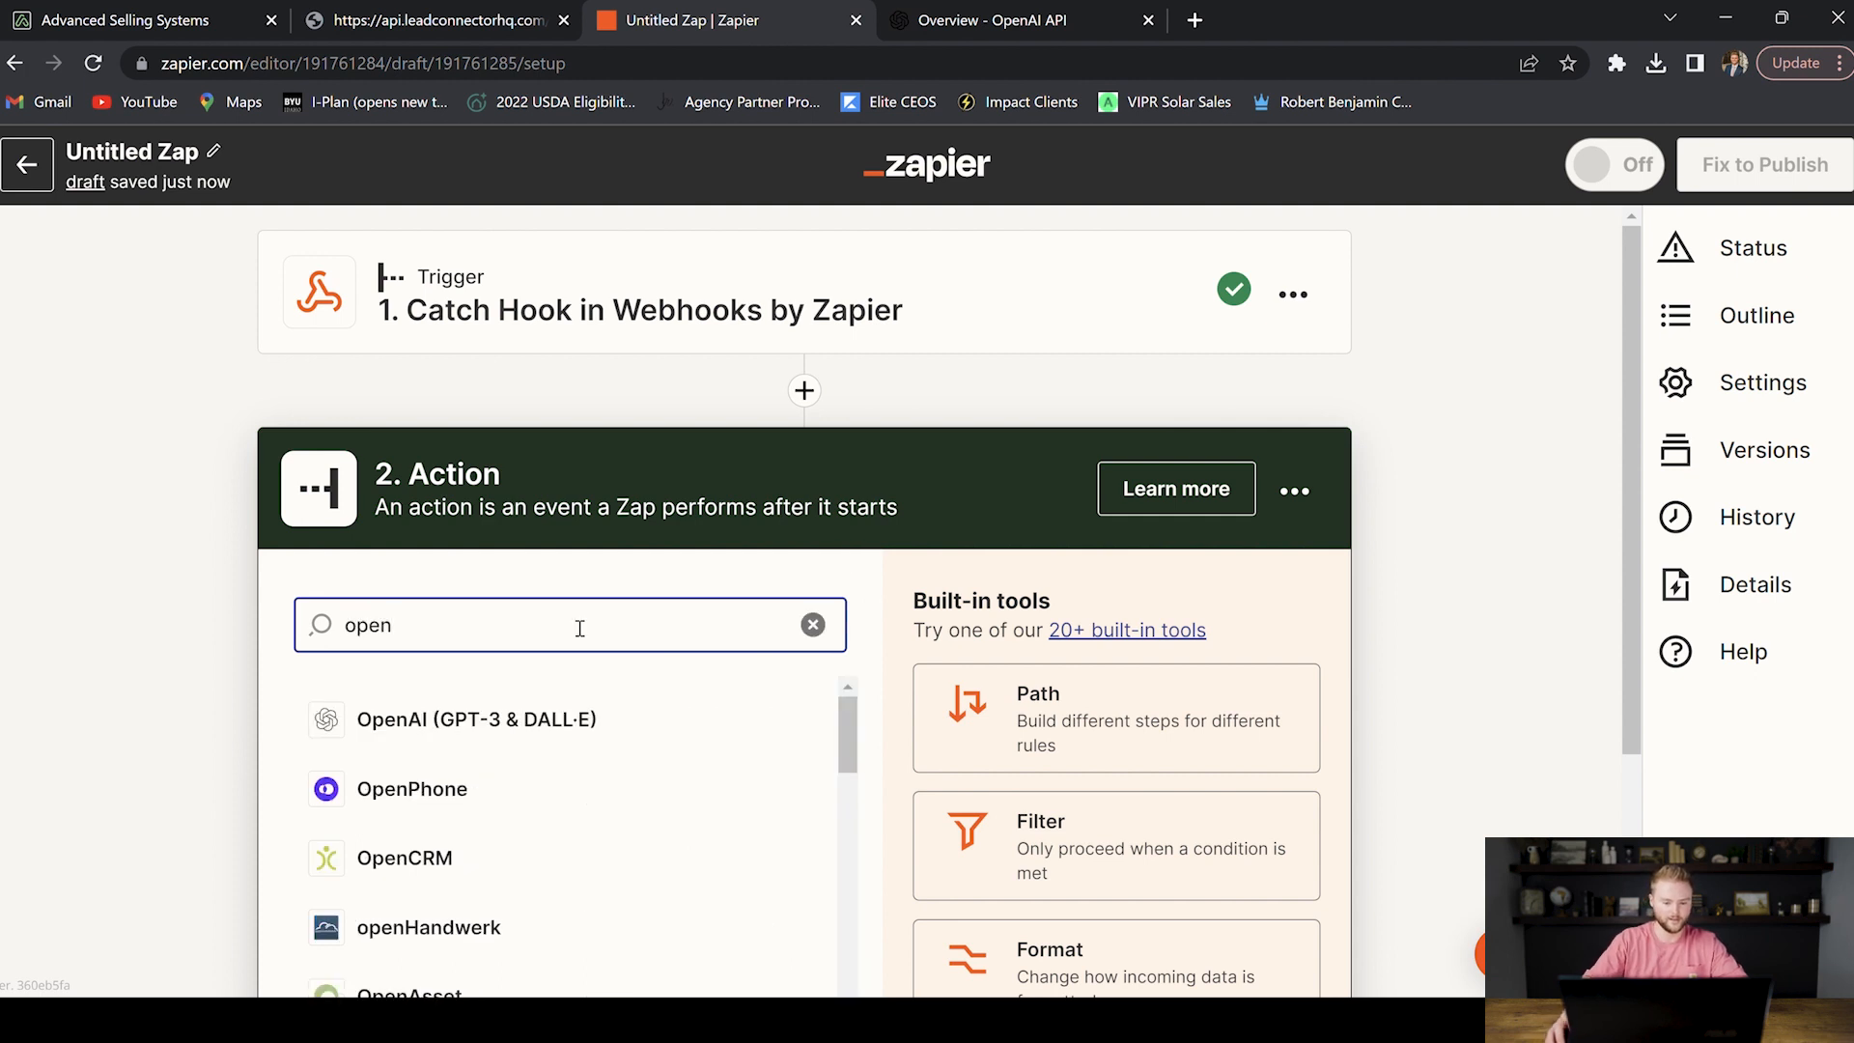
{"action": "left_click", "coordinate": [488, 719]}
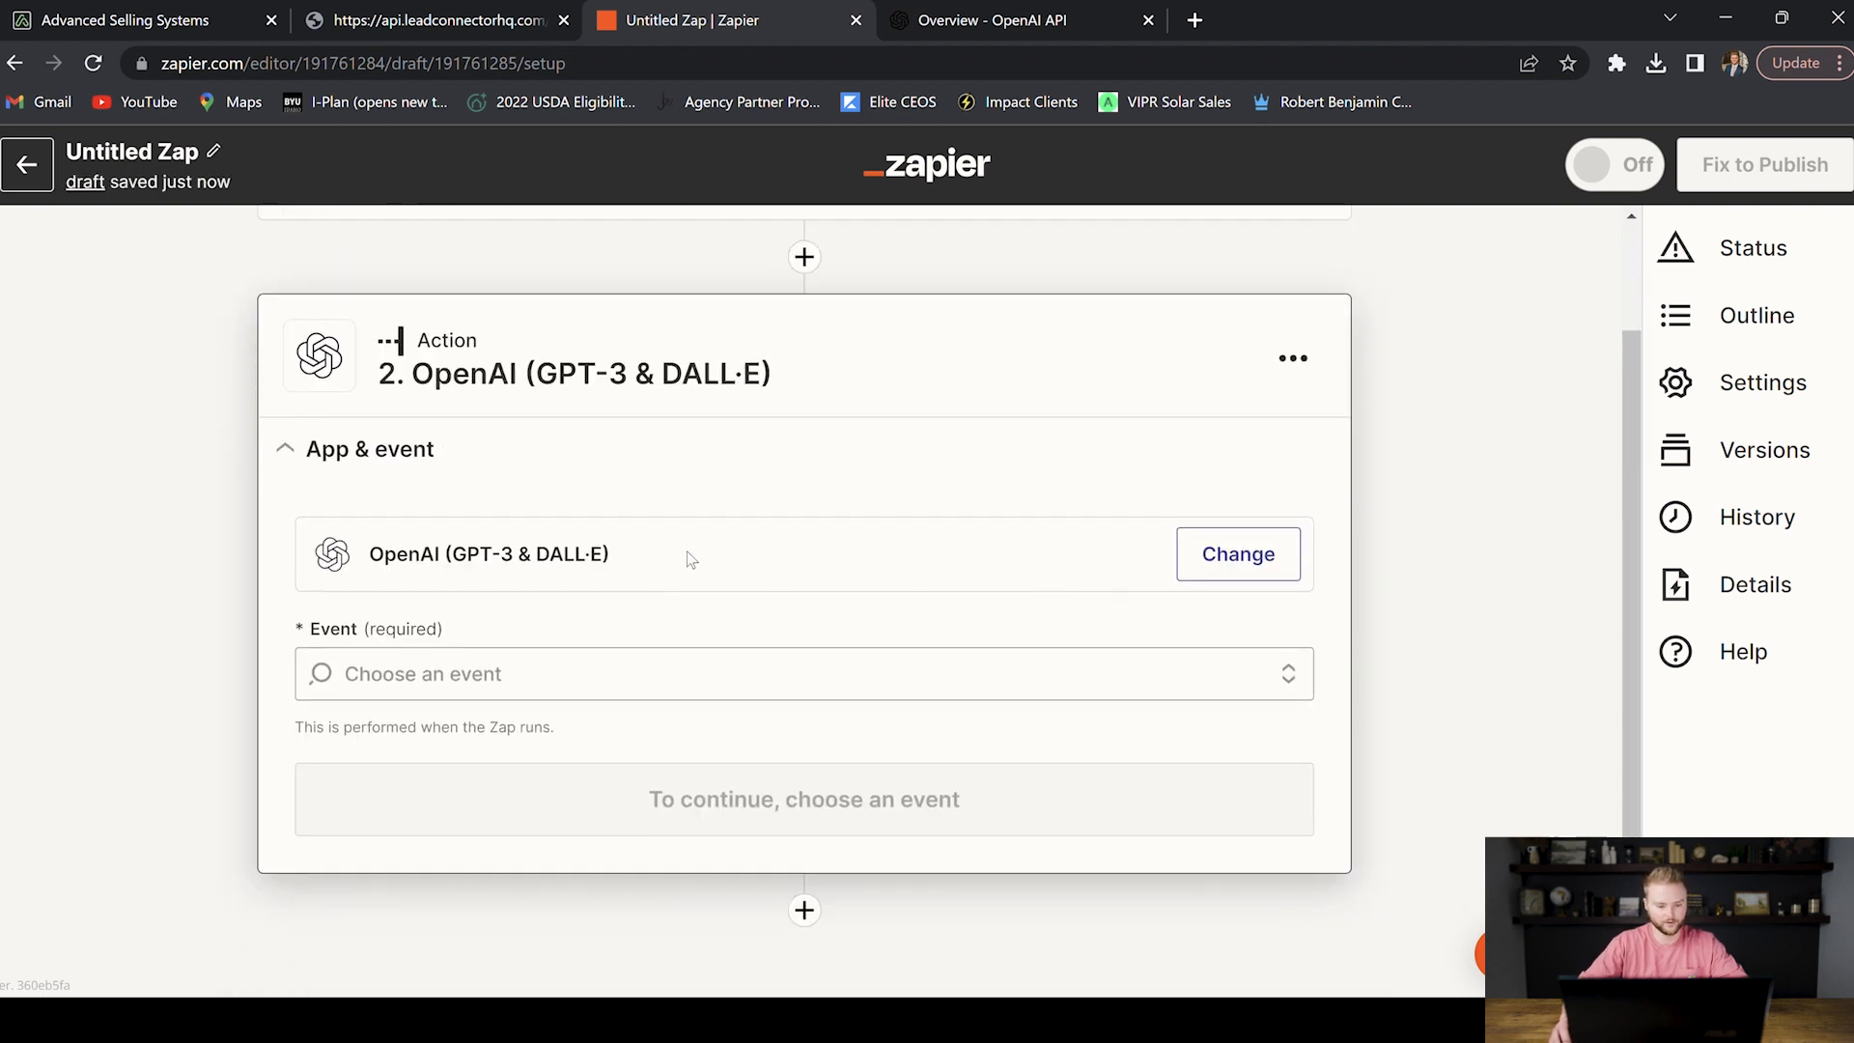
{"action": "left_click", "coordinate": [538, 658]}
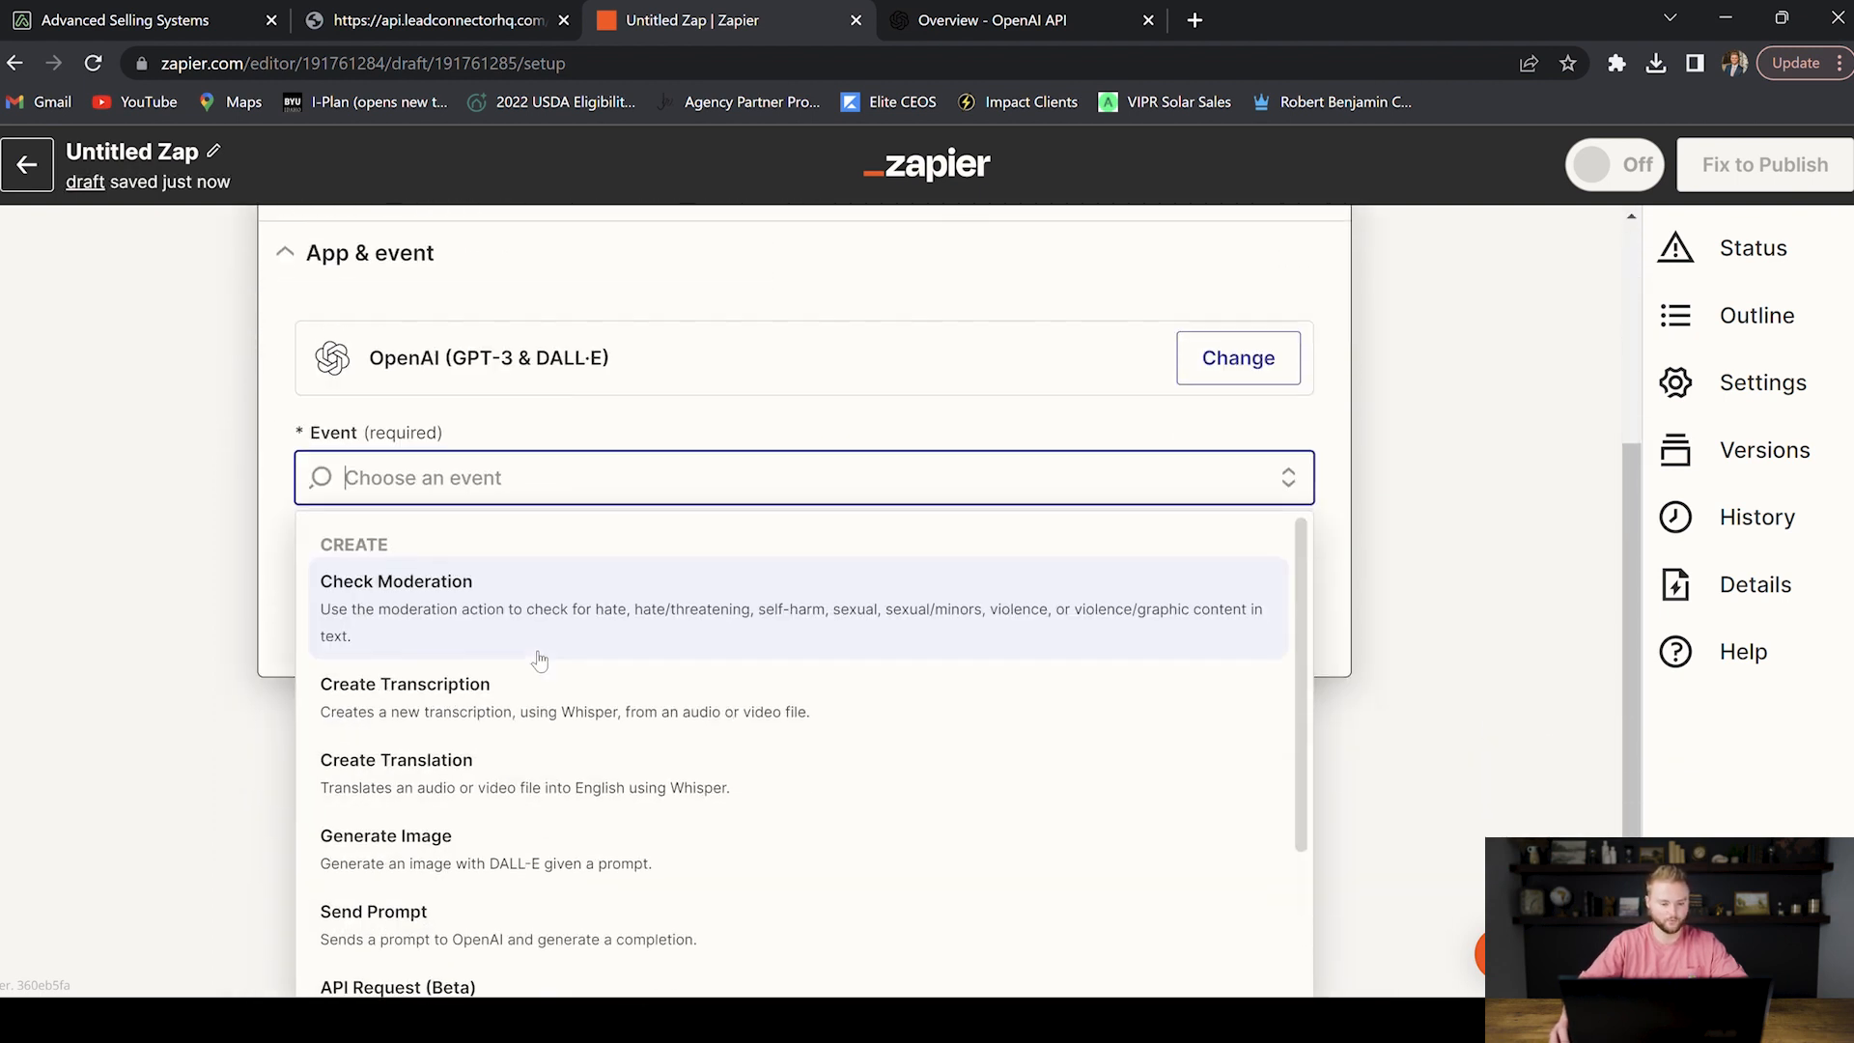
{"action": "scroll", "coordinate": [529, 637], "scroll_direction": "down", "scroll_amount": 2}
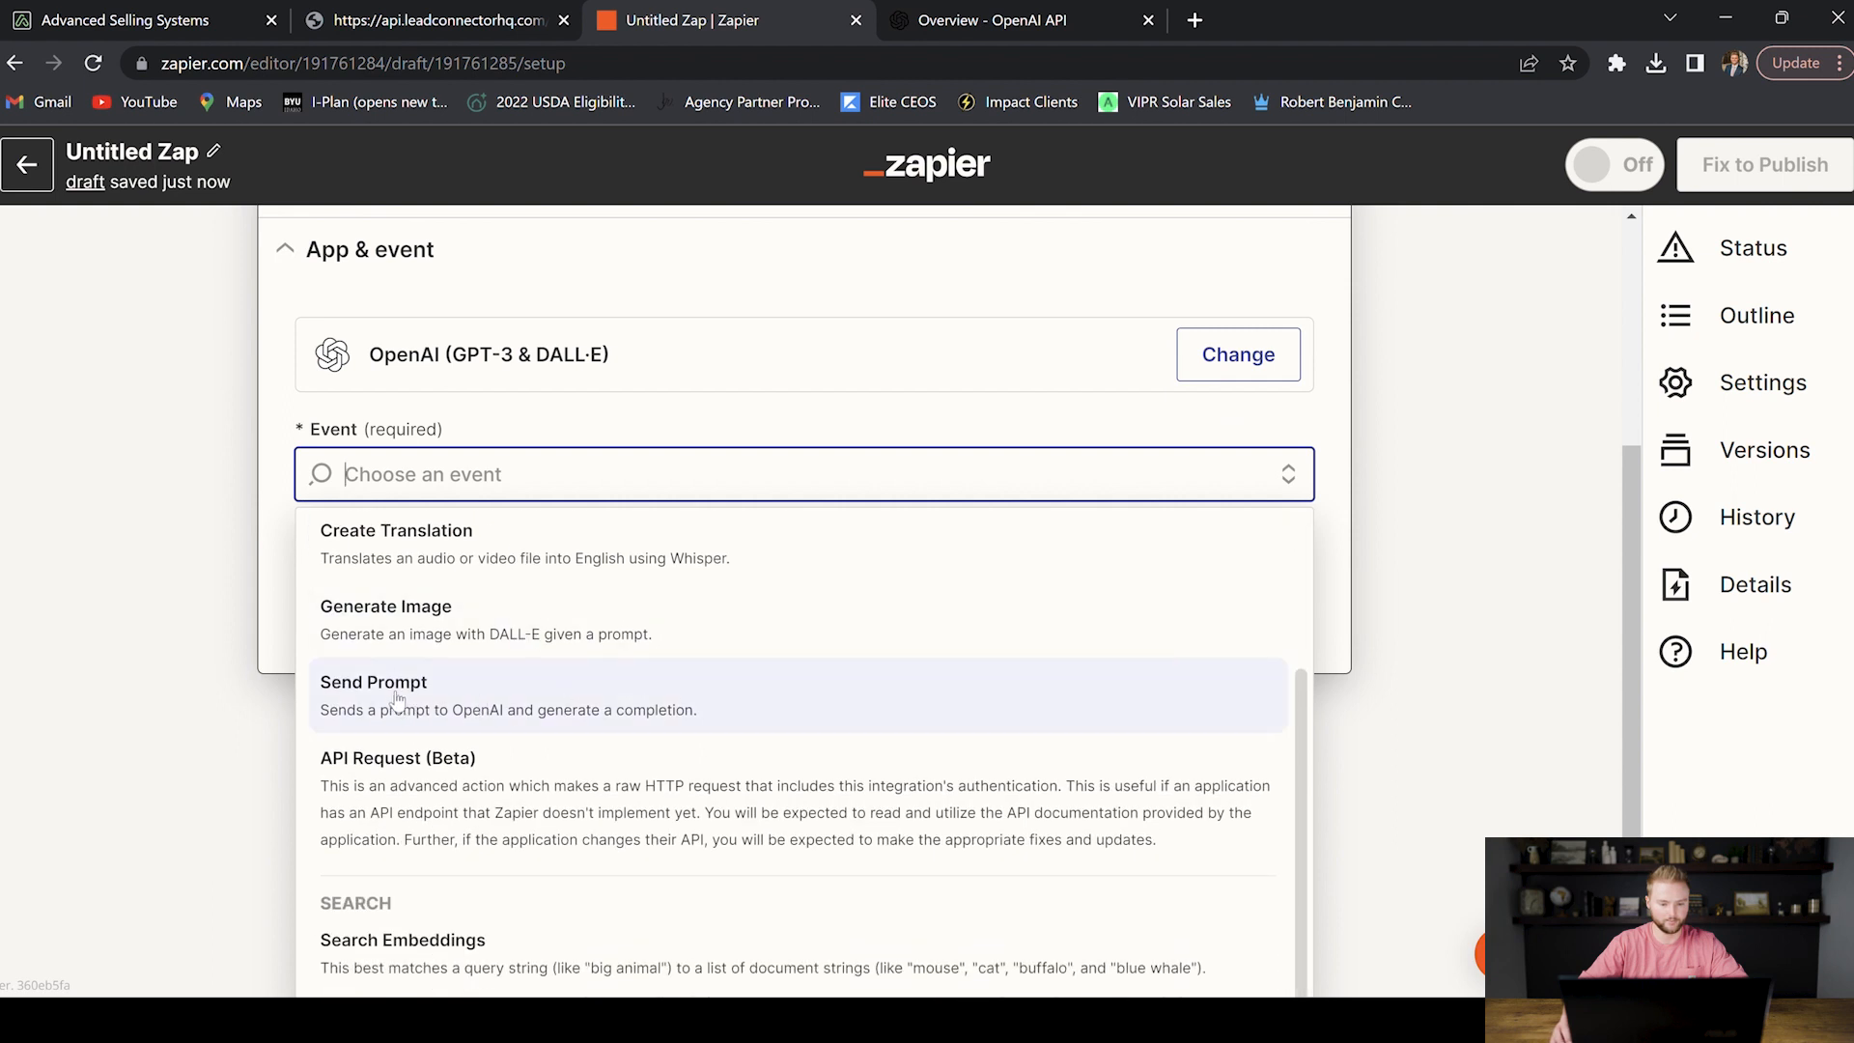
{"action": "left_click", "coordinate": [402, 697]}
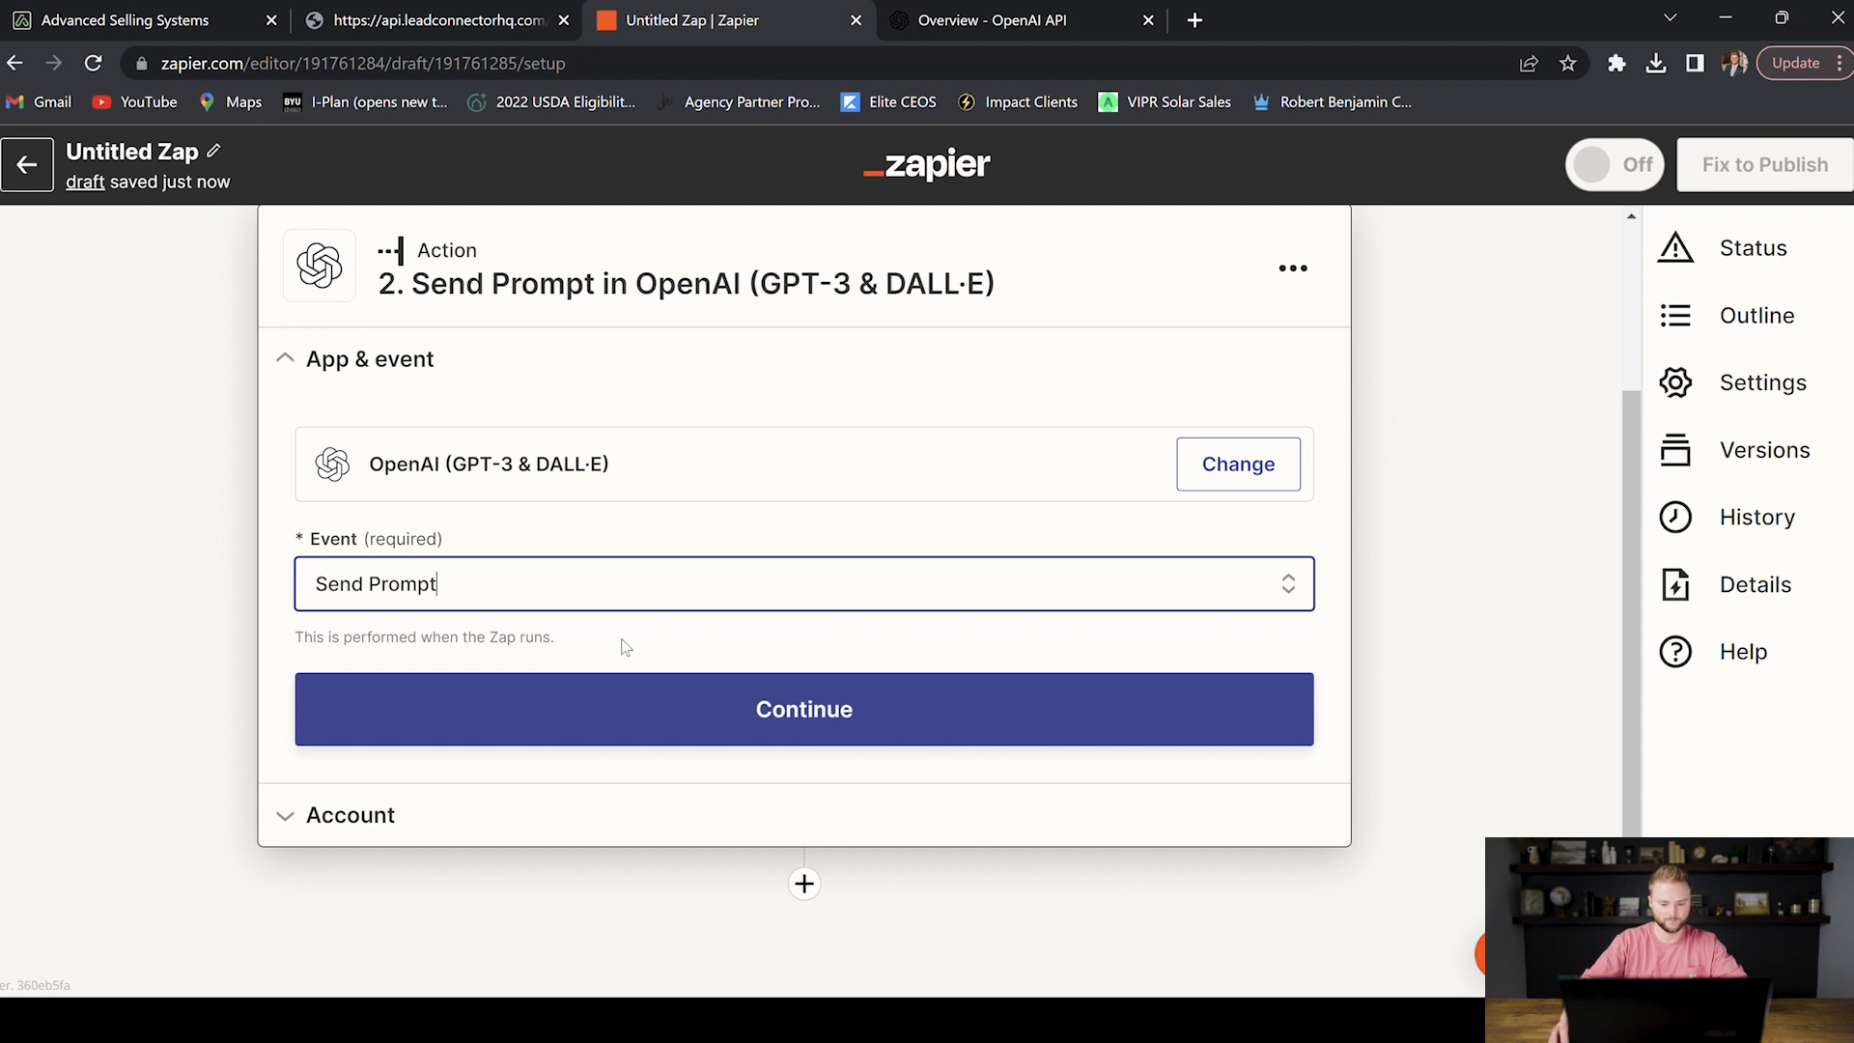
{"action": "left_click", "coordinate": [705, 693]}
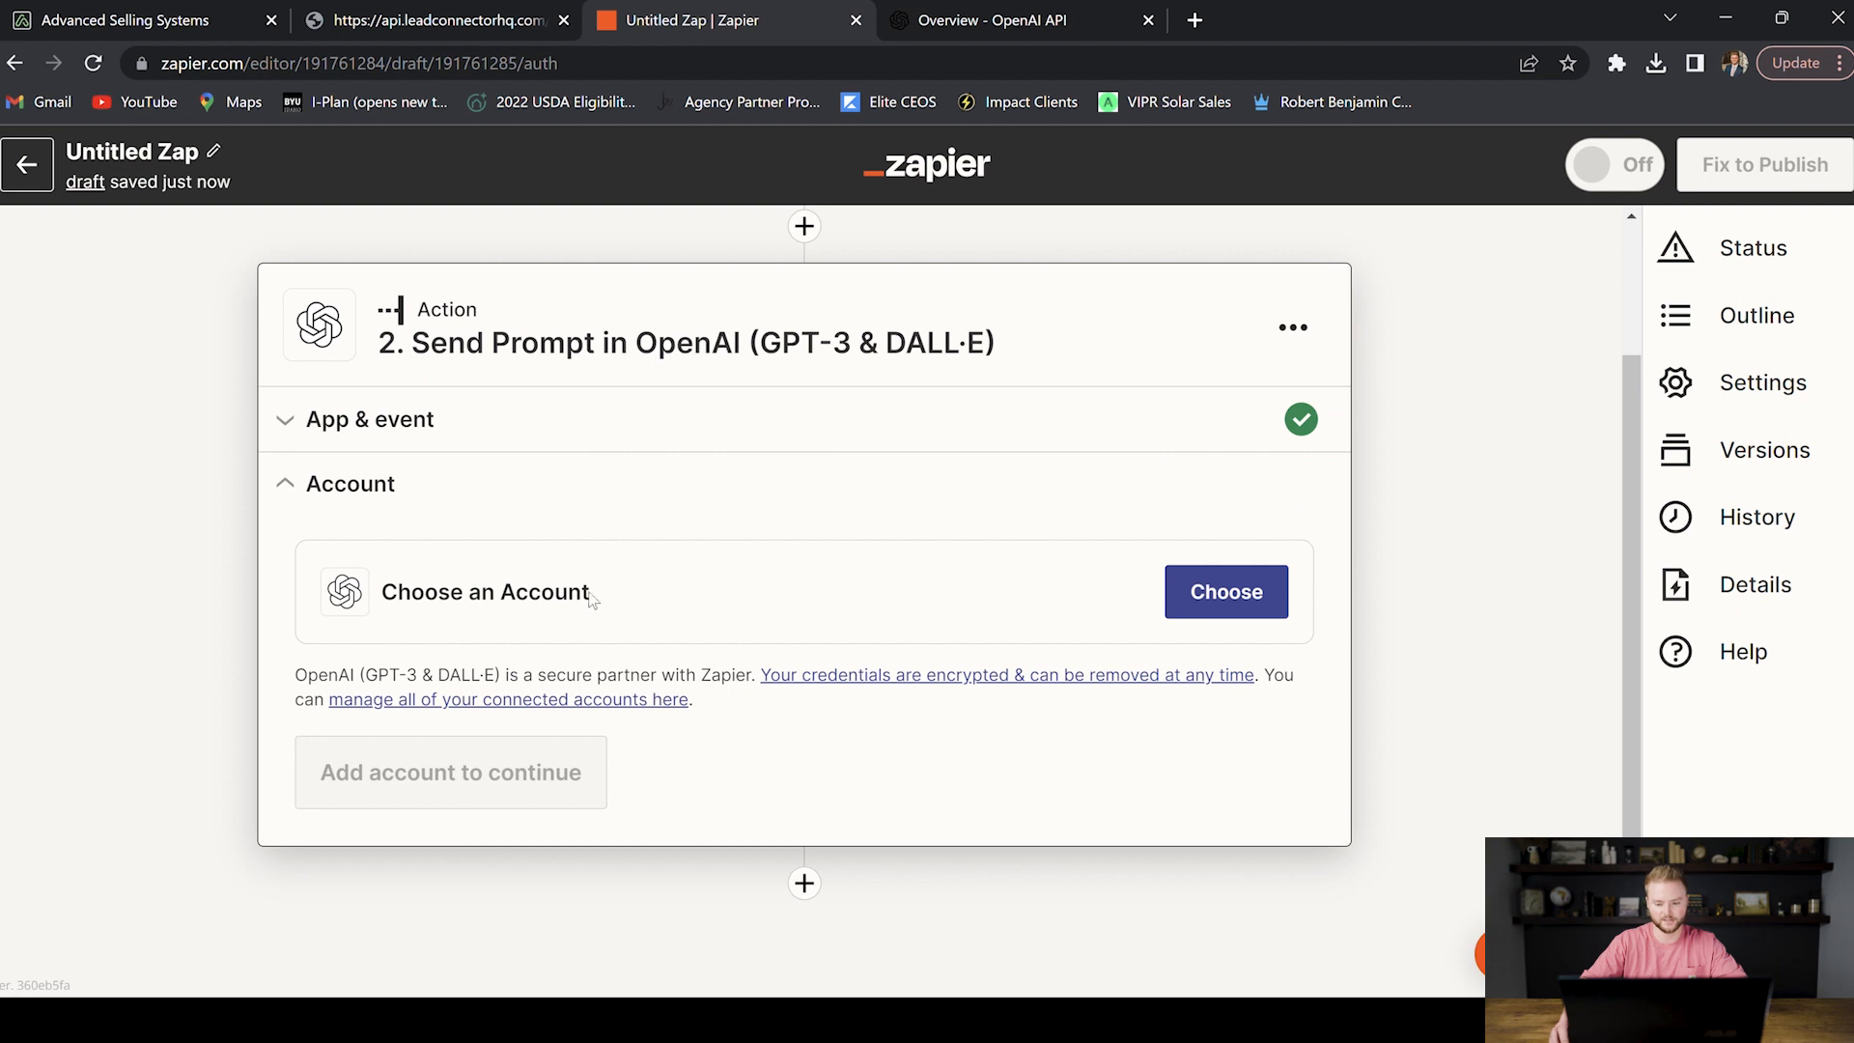
Step: Open the OpenAI account choices for the action, and switch to the OpenAI platform to view its API reference
{"action": "left_click", "coordinate": [1200, 591]}
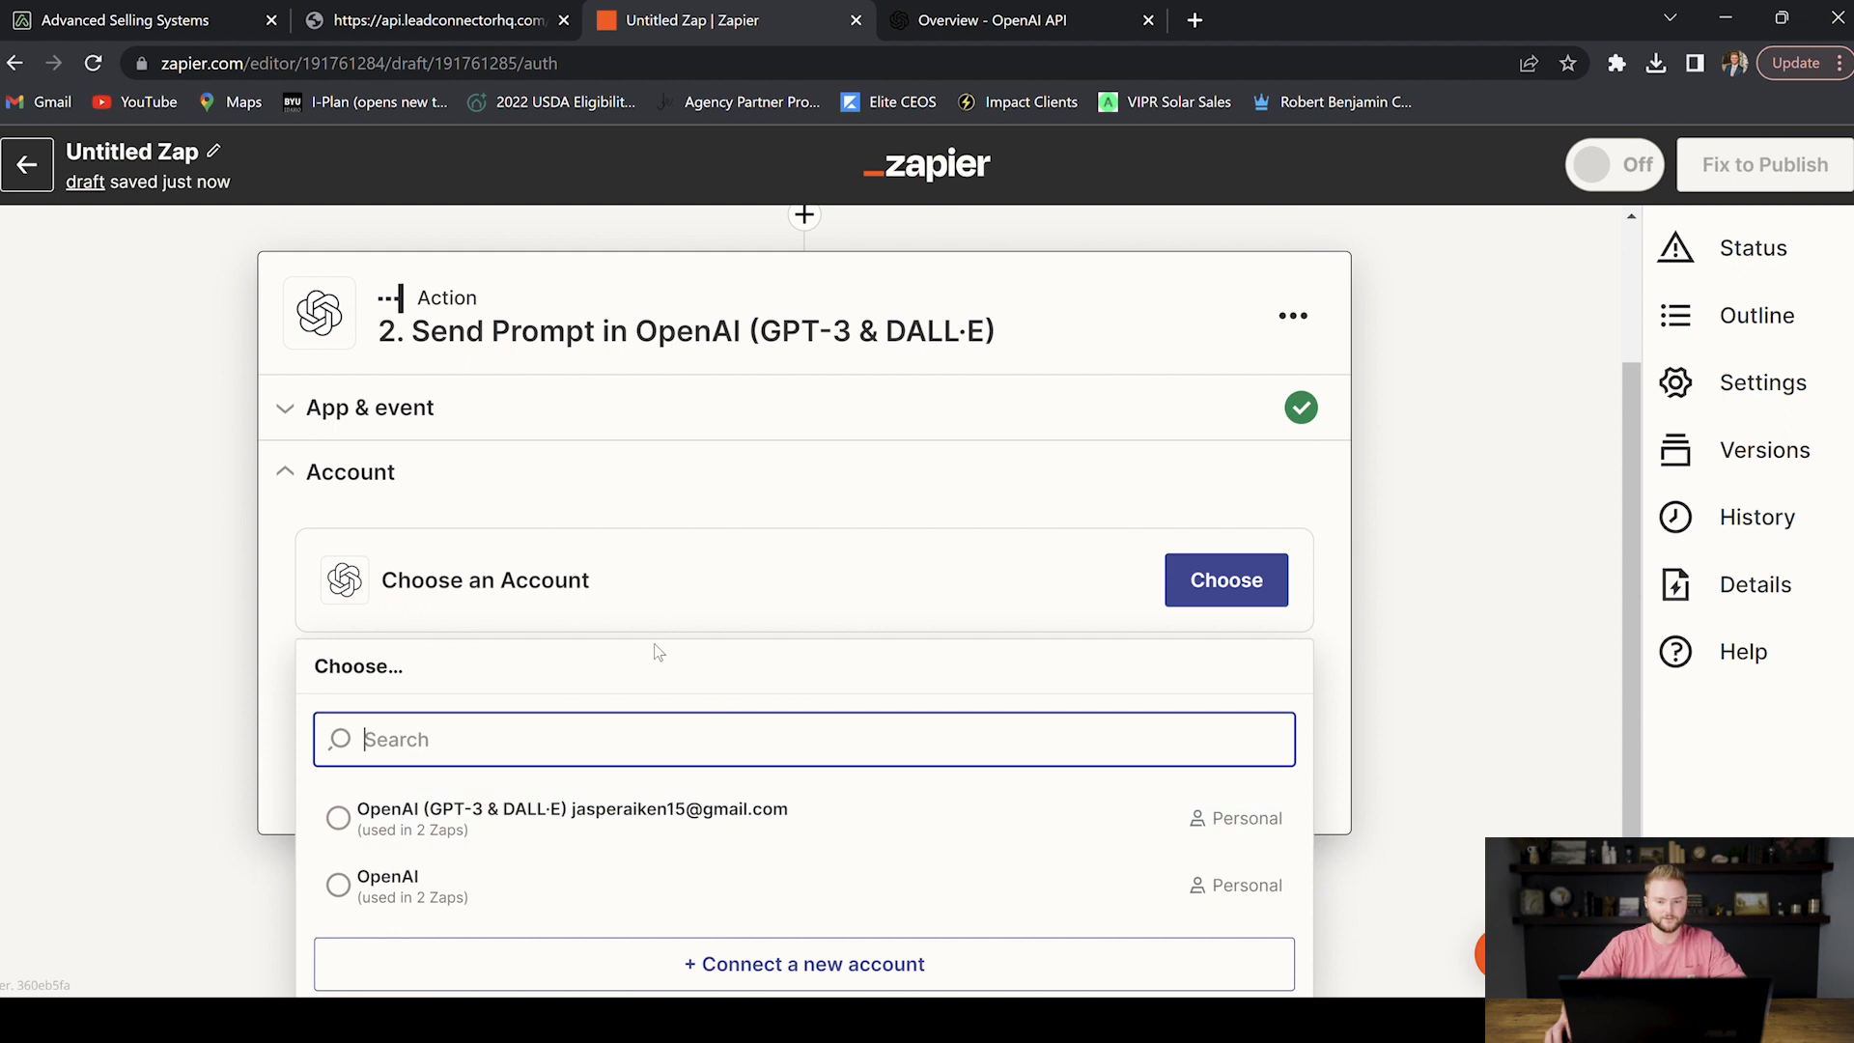
{"action": "left_click", "coordinate": [975, 20]}
{"action": "scroll", "coordinate": [927, 381], "scroll_direction": "down", "scroll_amount": 1}
{"action": "scroll", "coordinate": [927, 382], "scroll_direction": "down", "scroll_amount": 2}
{"action": "left_click", "coordinate": [390, 163]}
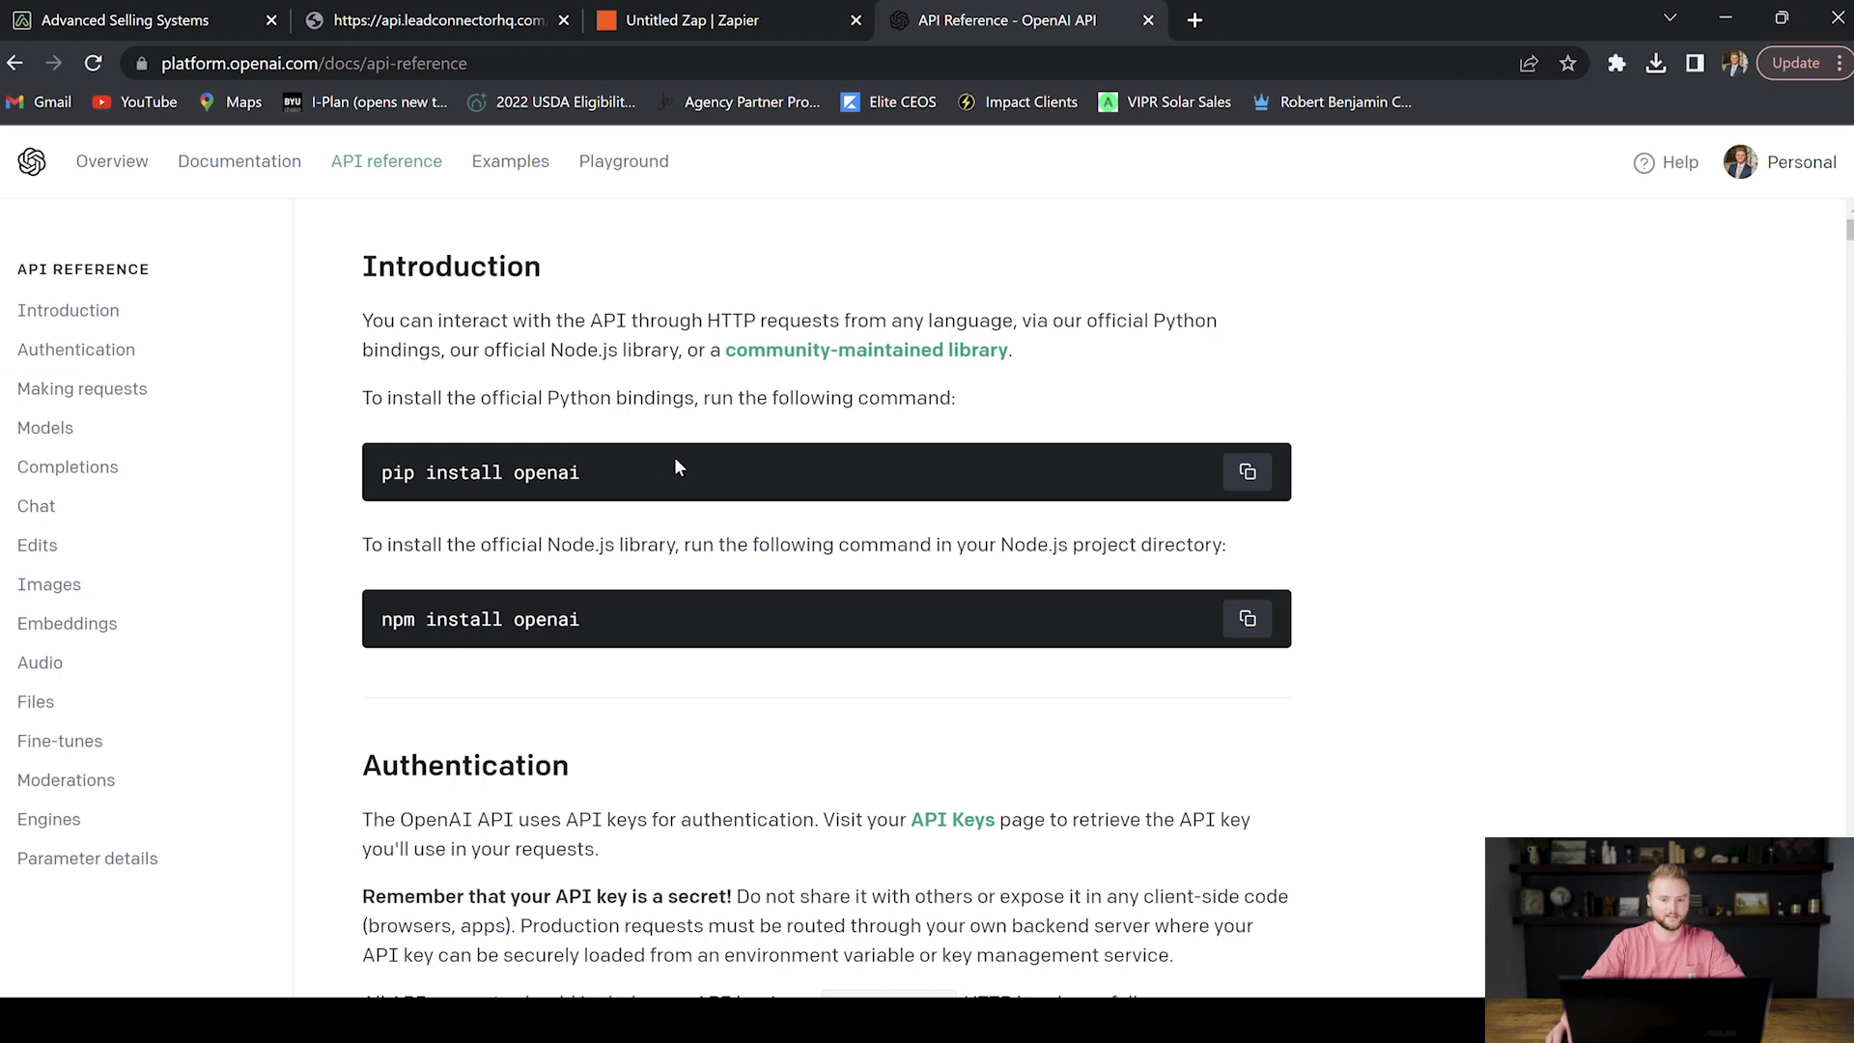
Step: Return to Zapier, select the existing OpenAI (GPT-3 & DALL·E) account labelled with the owner's e-mail, and continue to the action fields
{"action": "left_click", "coordinate": [705, 21]}
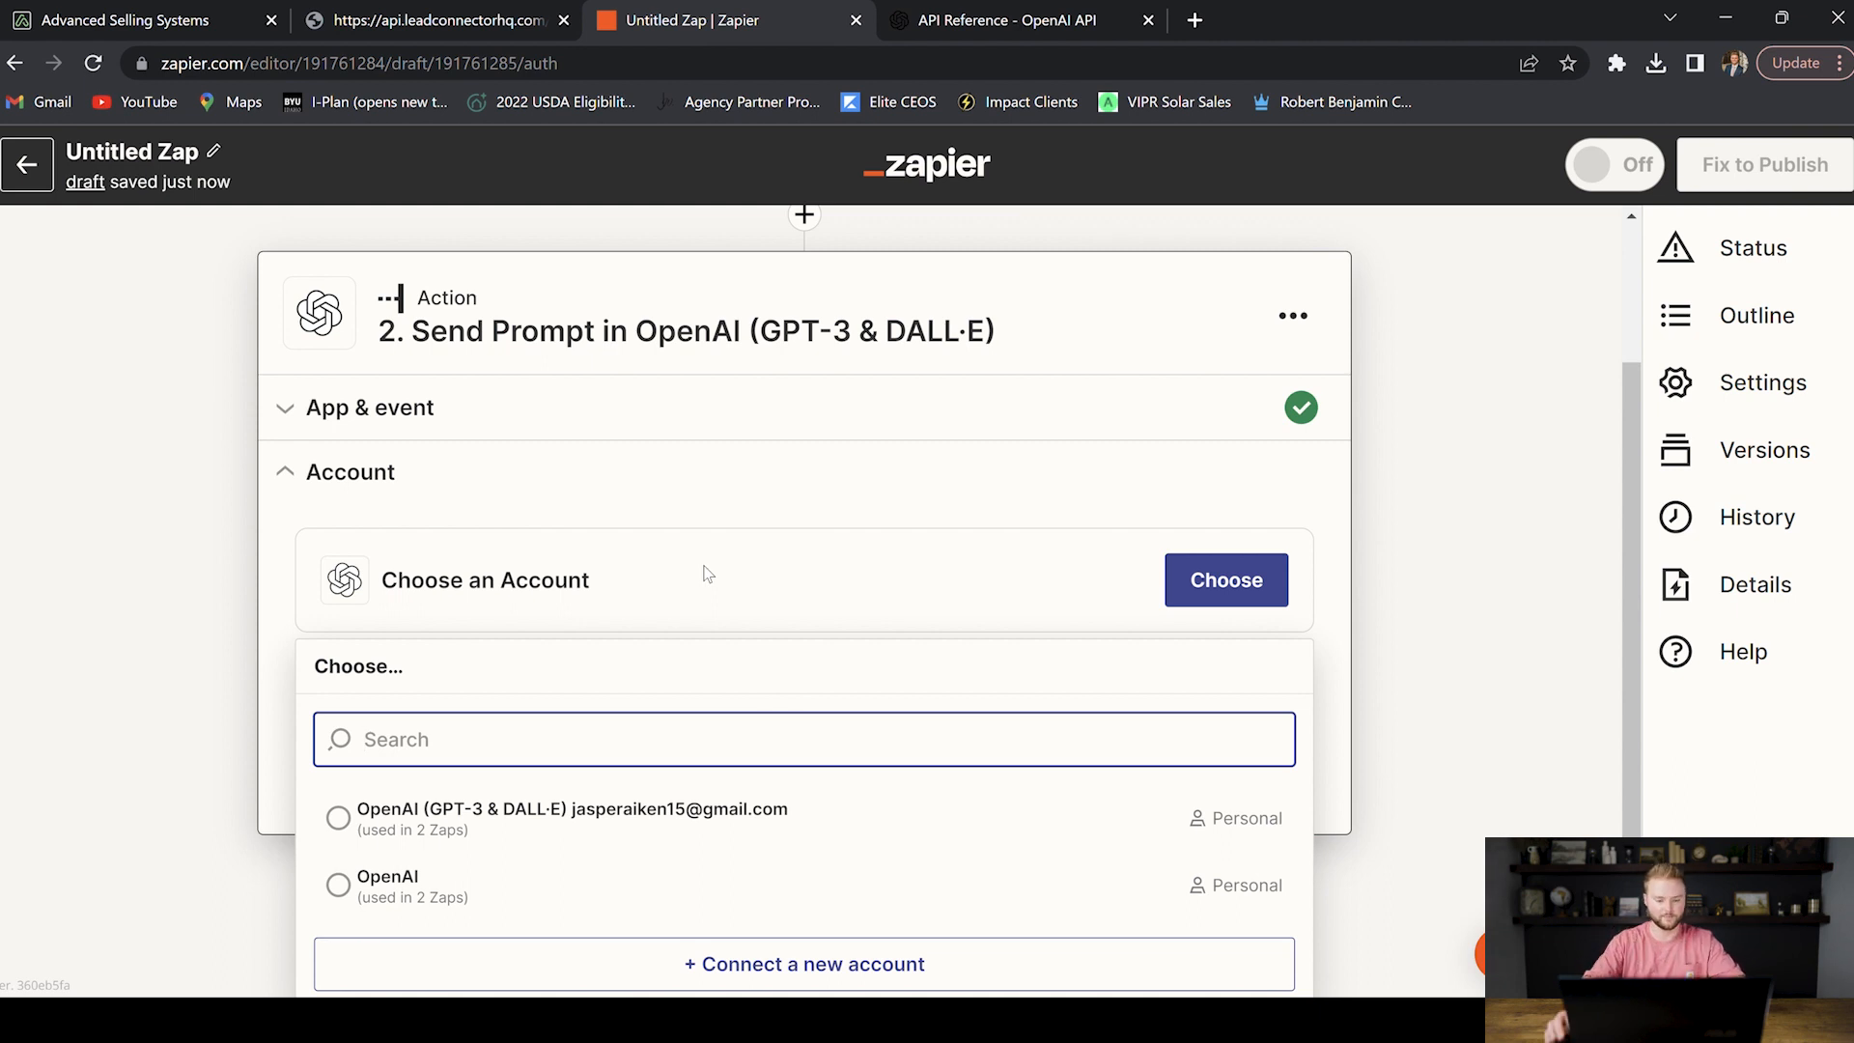
{"action": "left_click", "coordinate": [611, 828]}
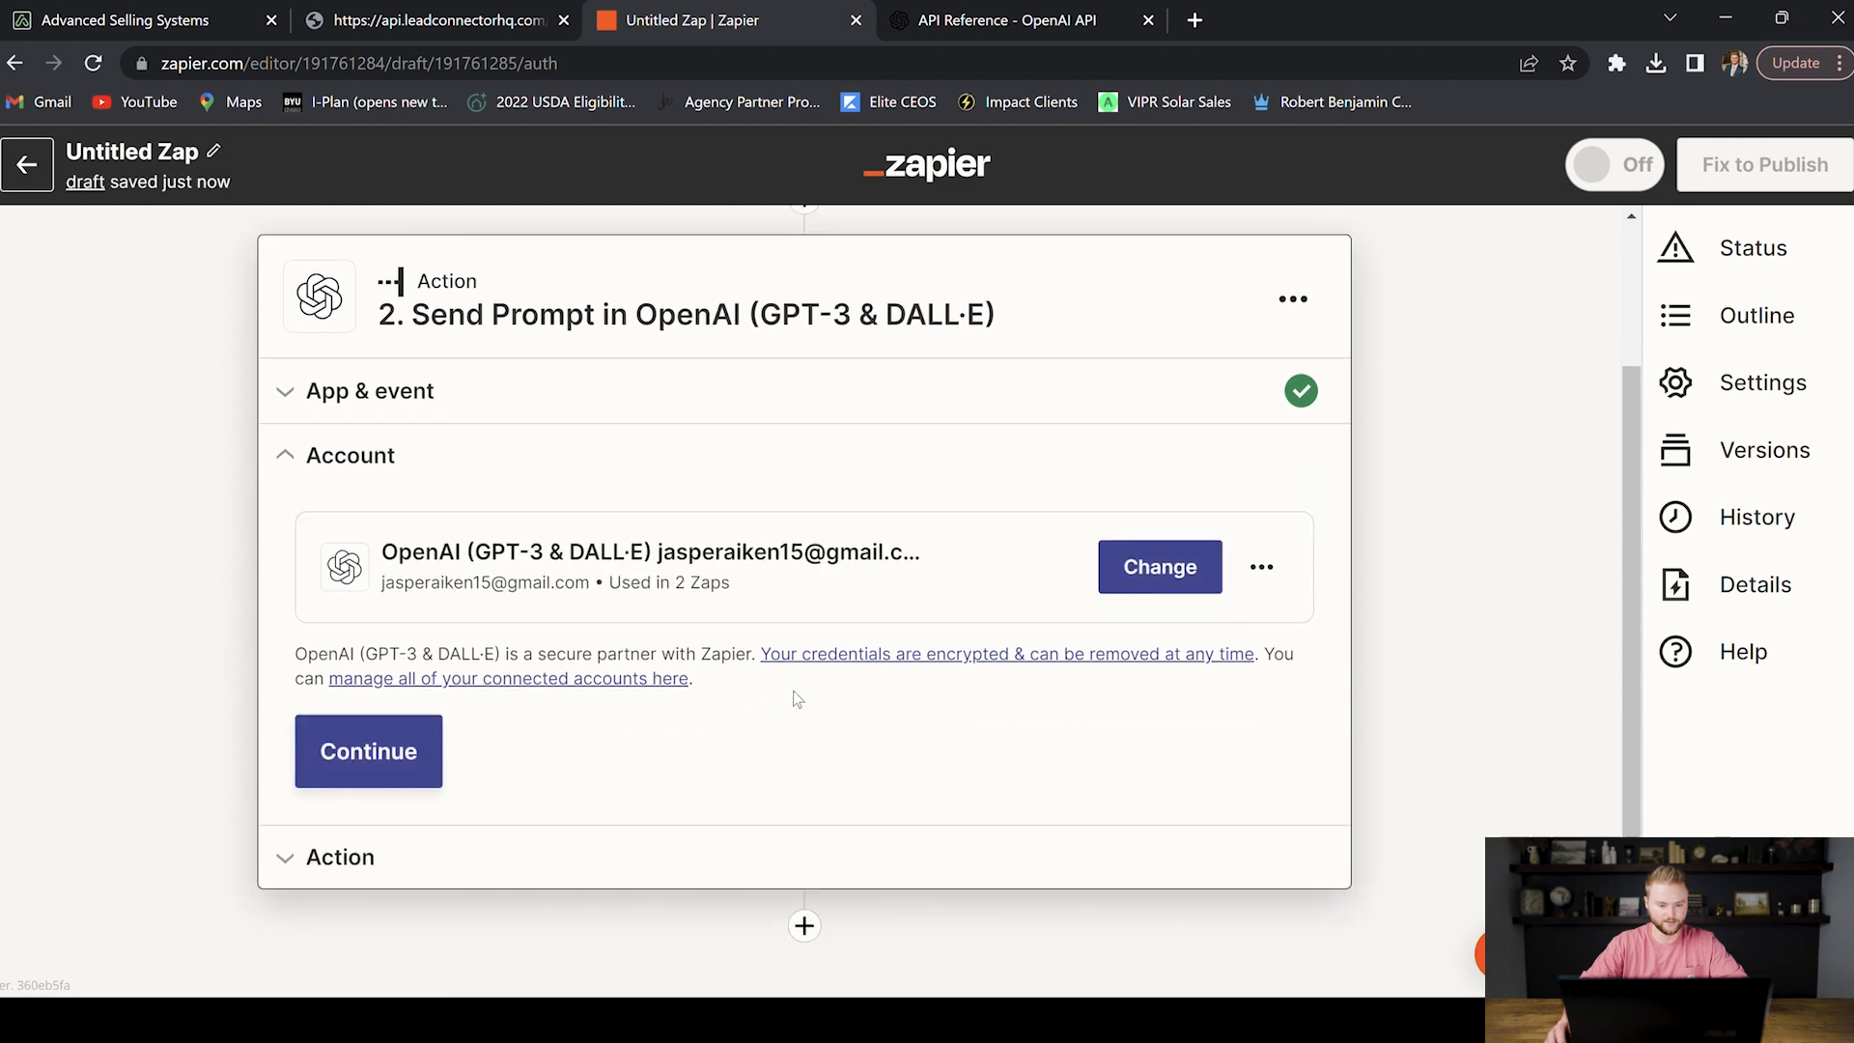
{"action": "left_click", "coordinate": [421, 732]}
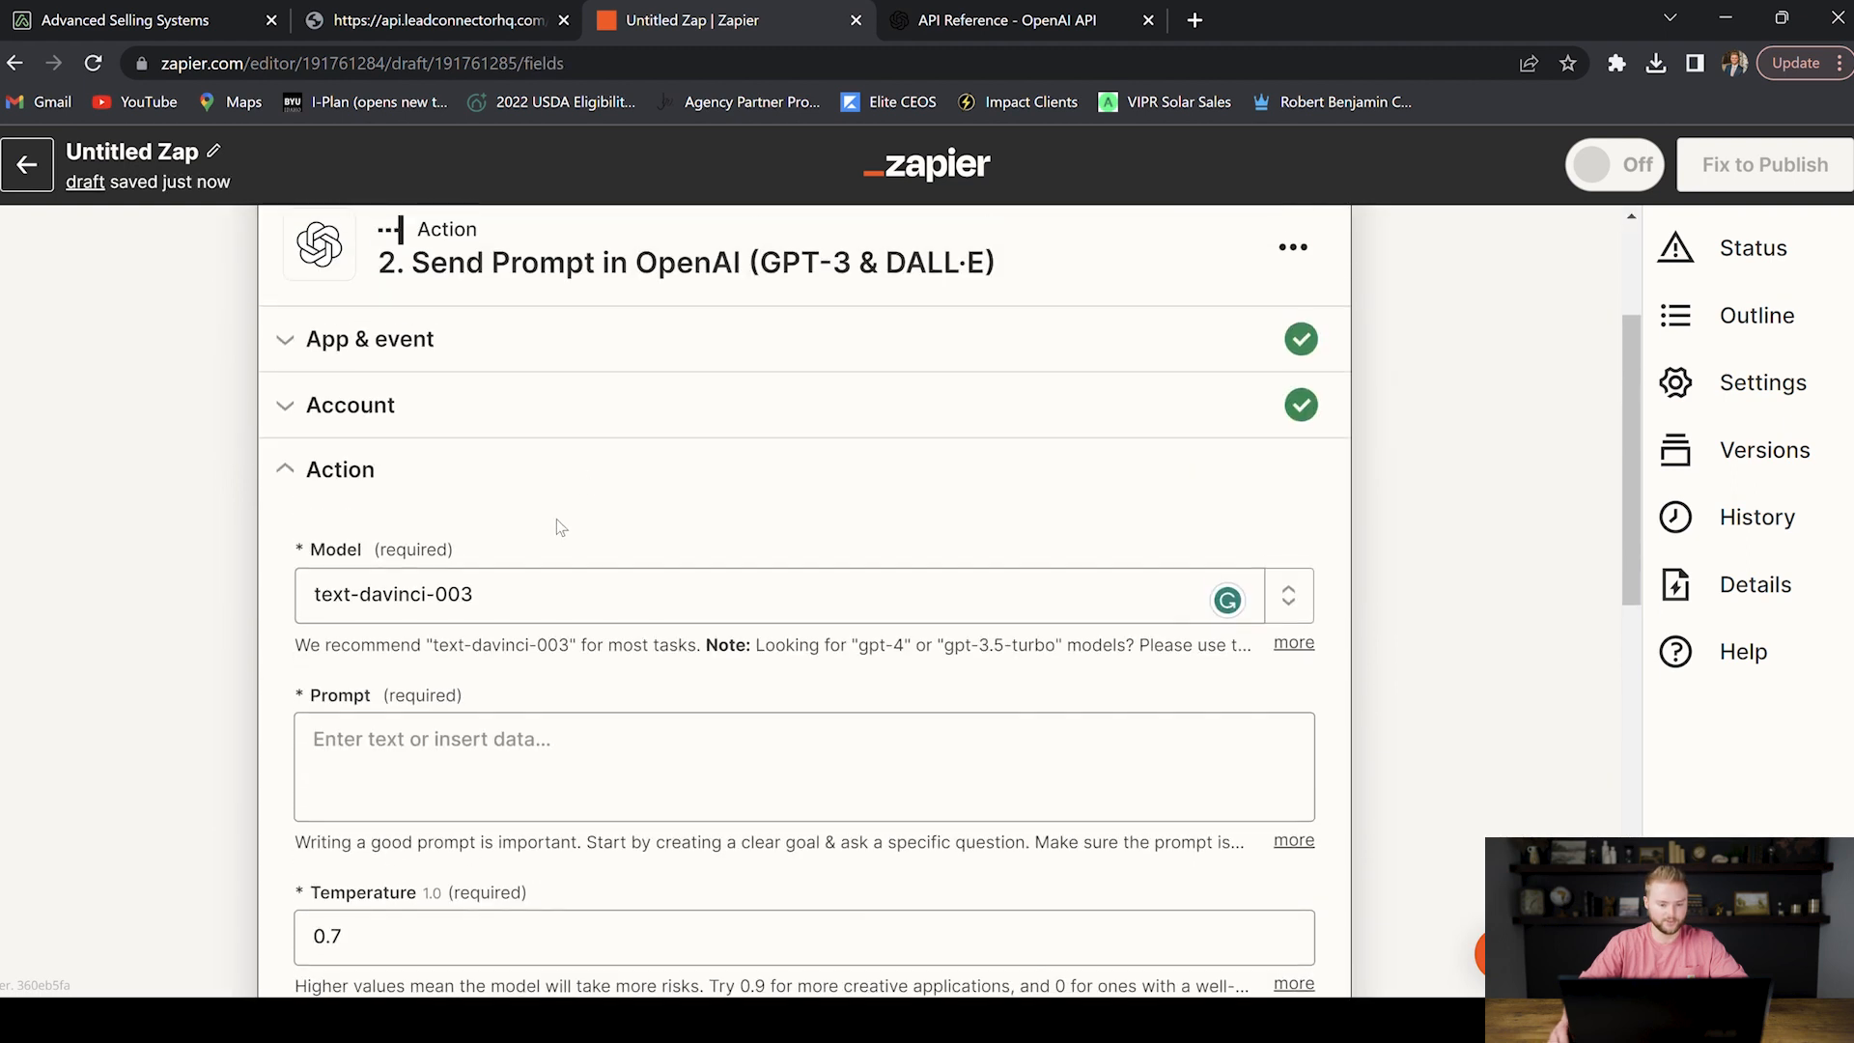
Step: Begin the prompt with "Reply to" followed by the webhook's Message Body field
{"action": "scroll", "coordinate": [612, 612], "scroll_direction": "down", "scroll_amount": 1}
{"action": "left_click", "coordinate": [416, 645]}
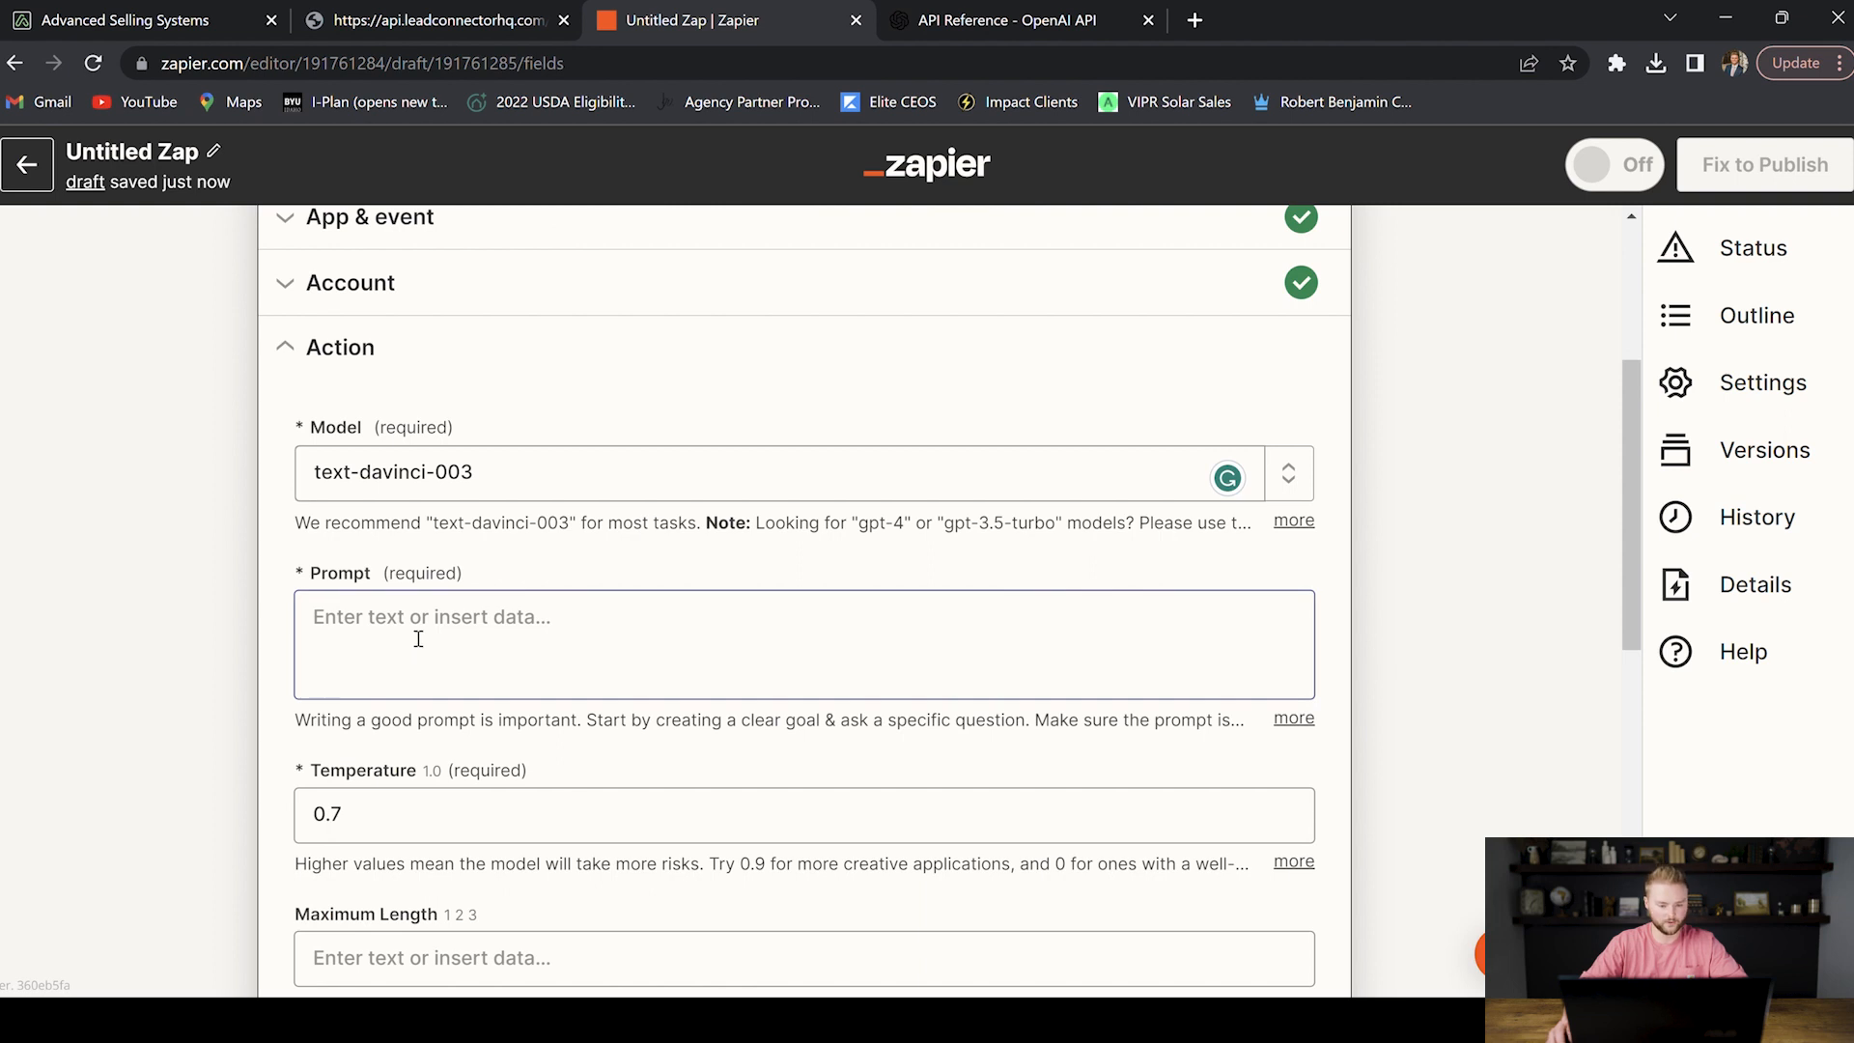
{"action": "type", "text": "R"}
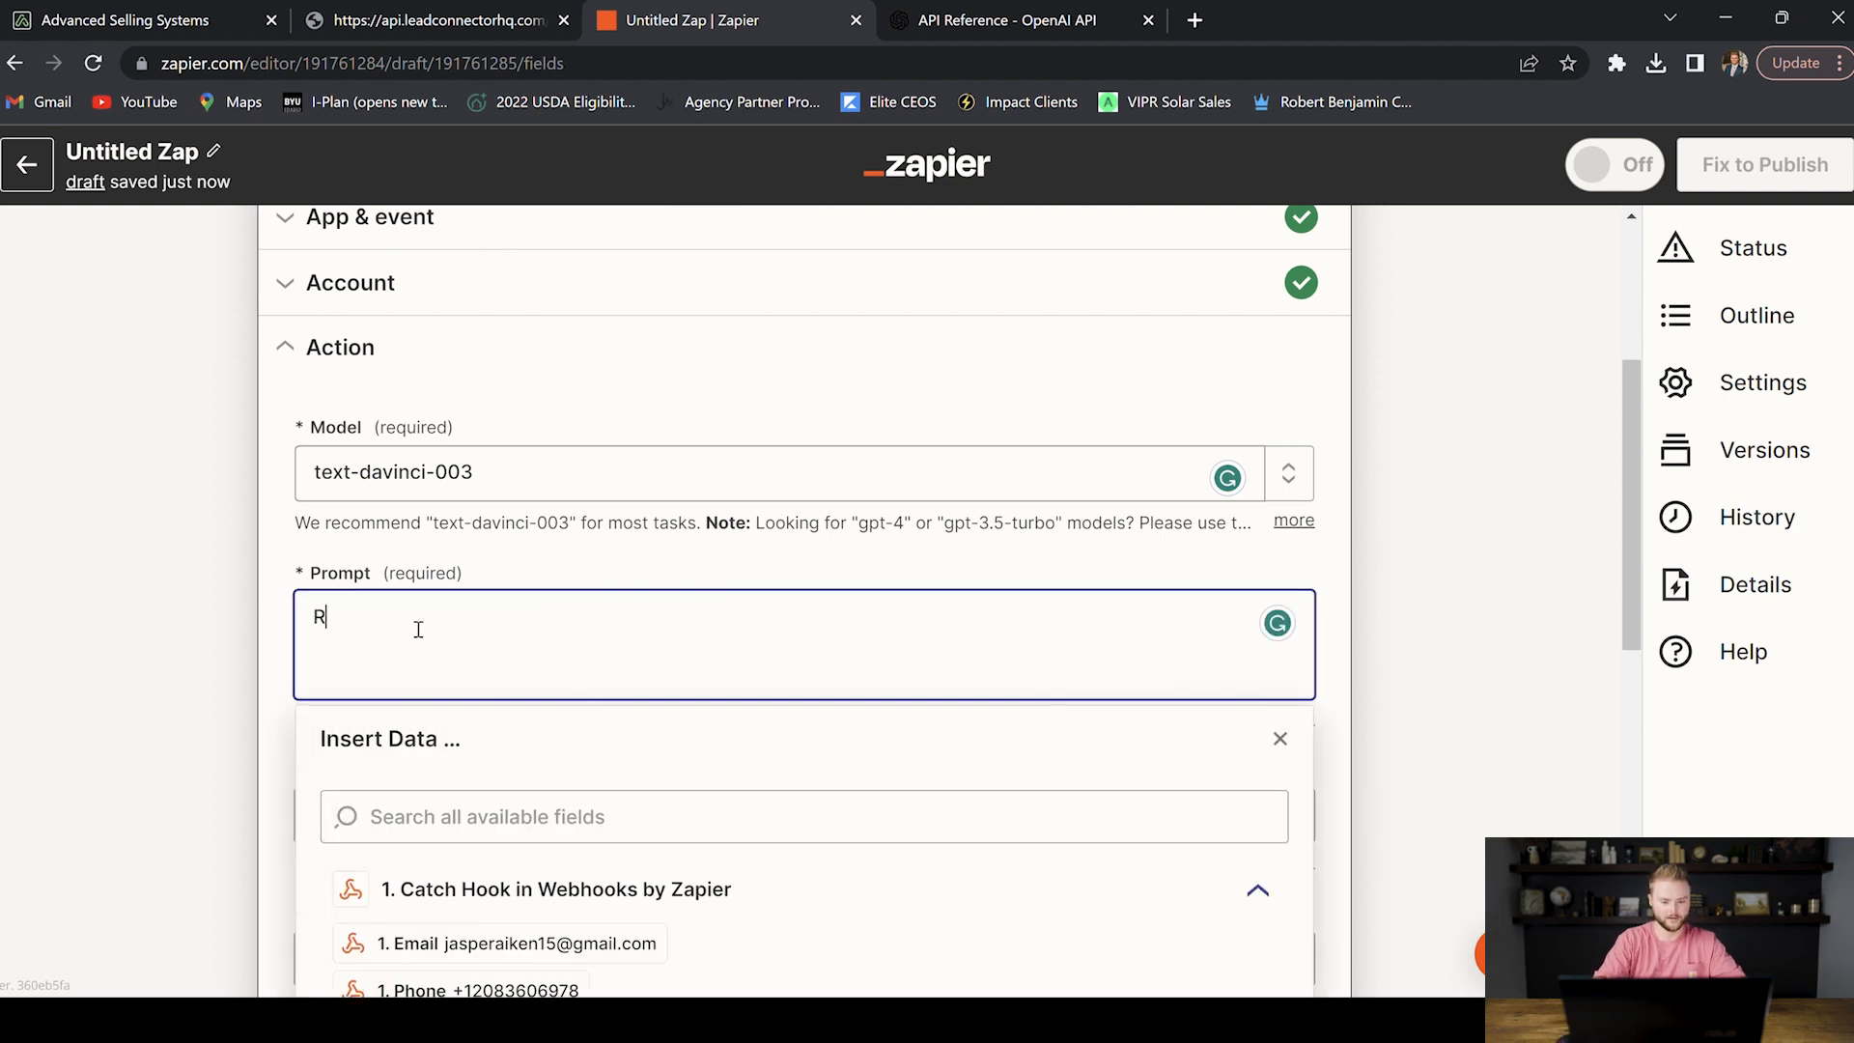
{"action": "type", "text": "eply to"}
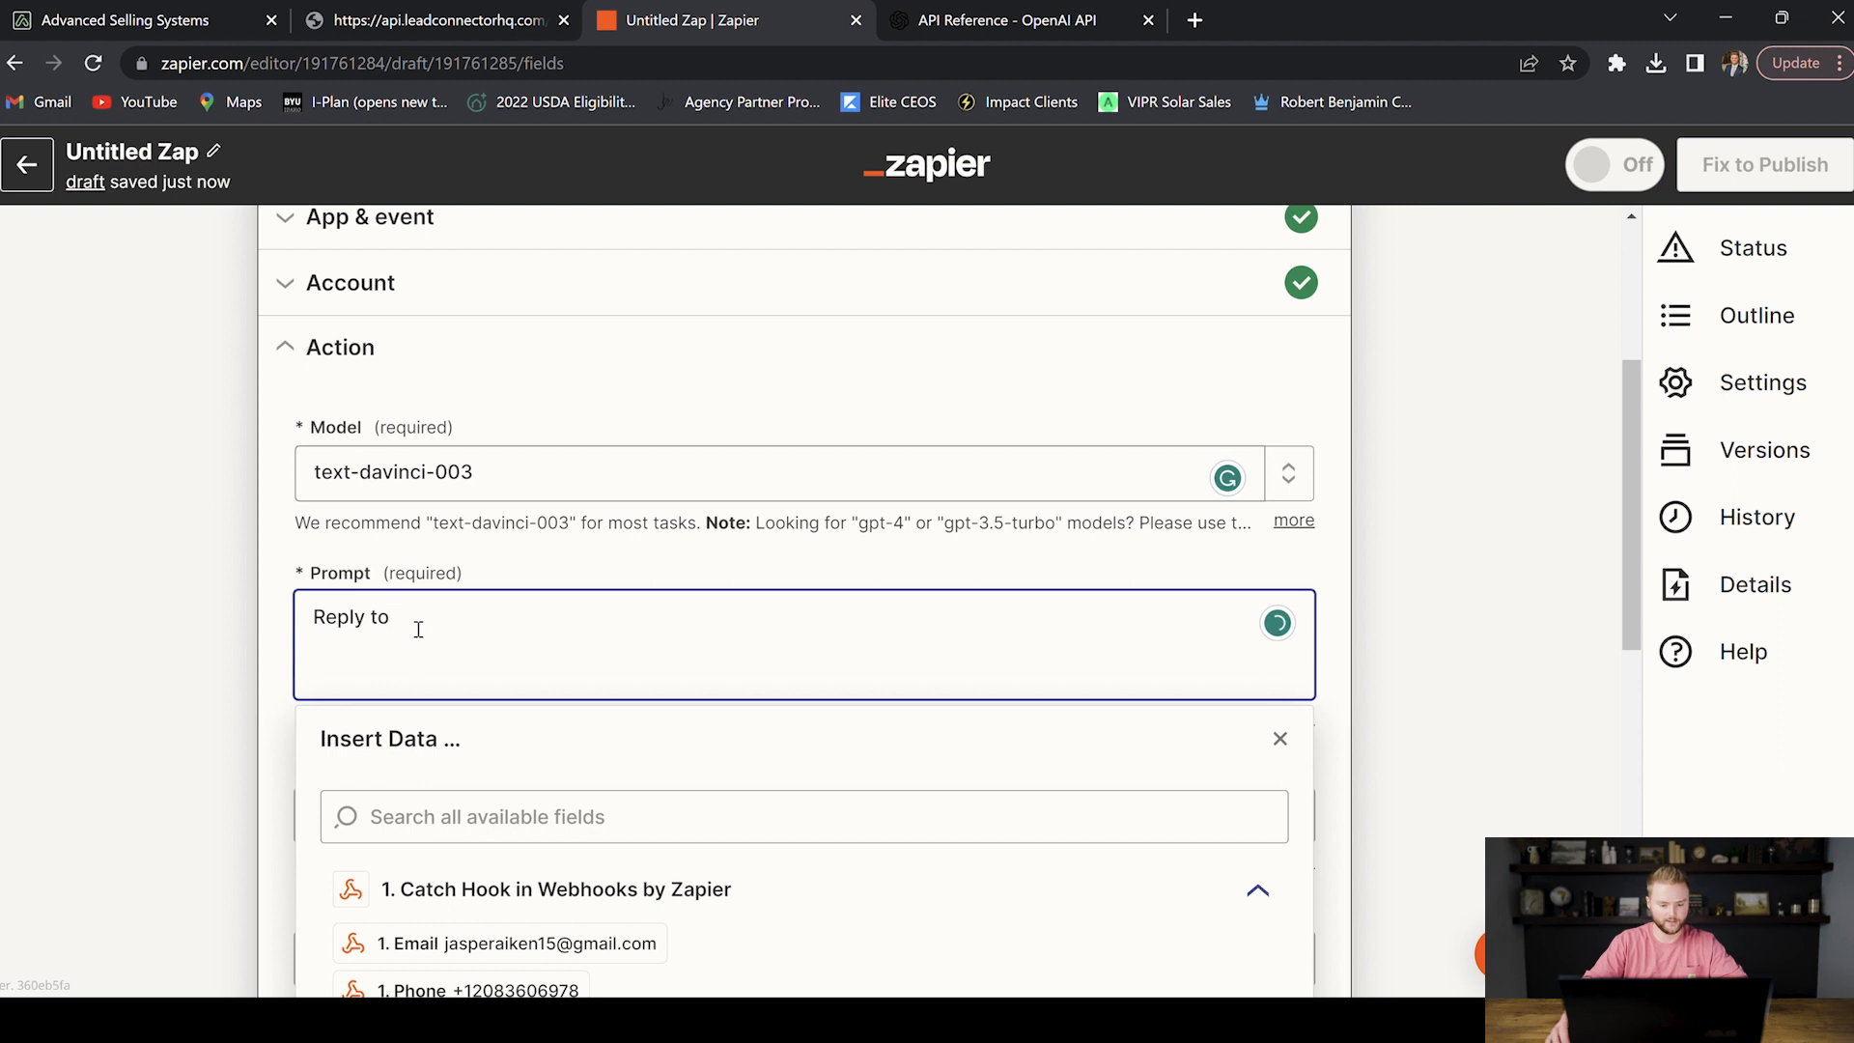
{"action": "scroll", "coordinate": [540, 753], "scroll_direction": "down", "scroll_amount": 3}
{"action": "left_click", "coordinate": [503, 757]}
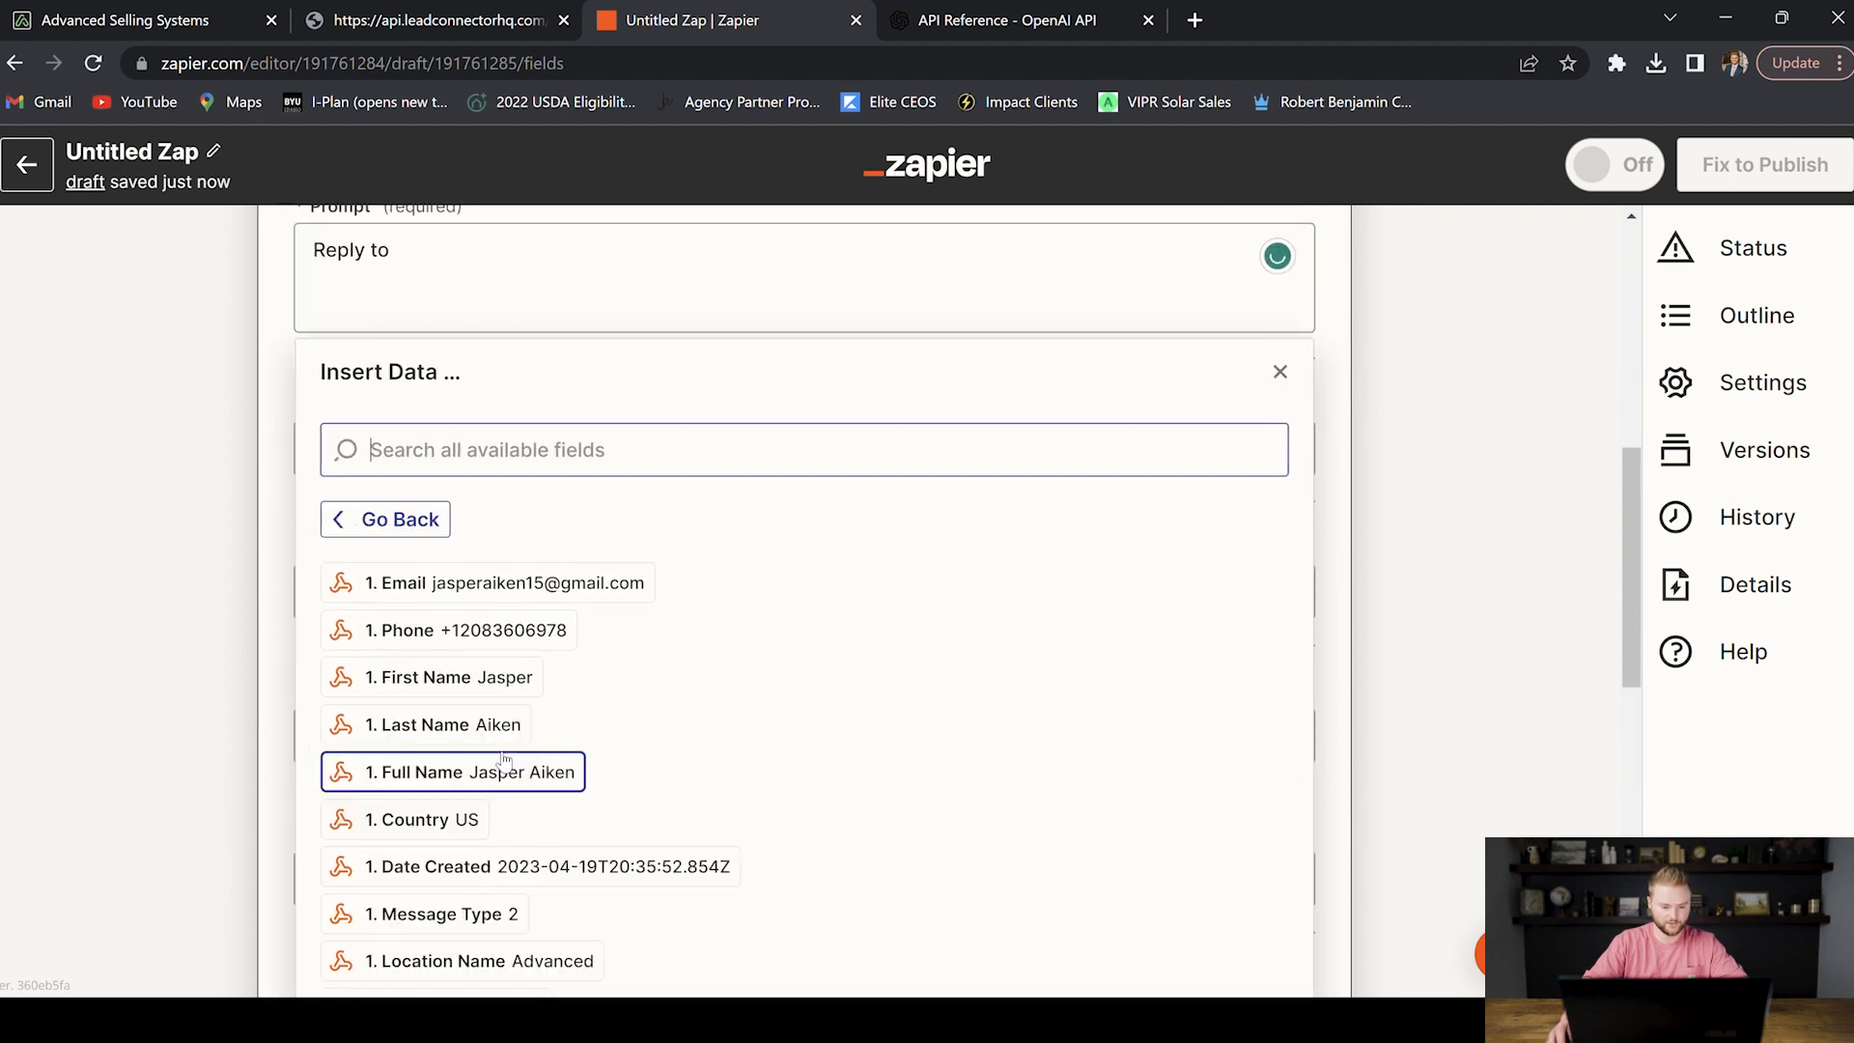
{"action": "scroll", "coordinate": [622, 710], "scroll_direction": "down", "scroll_amount": 3}
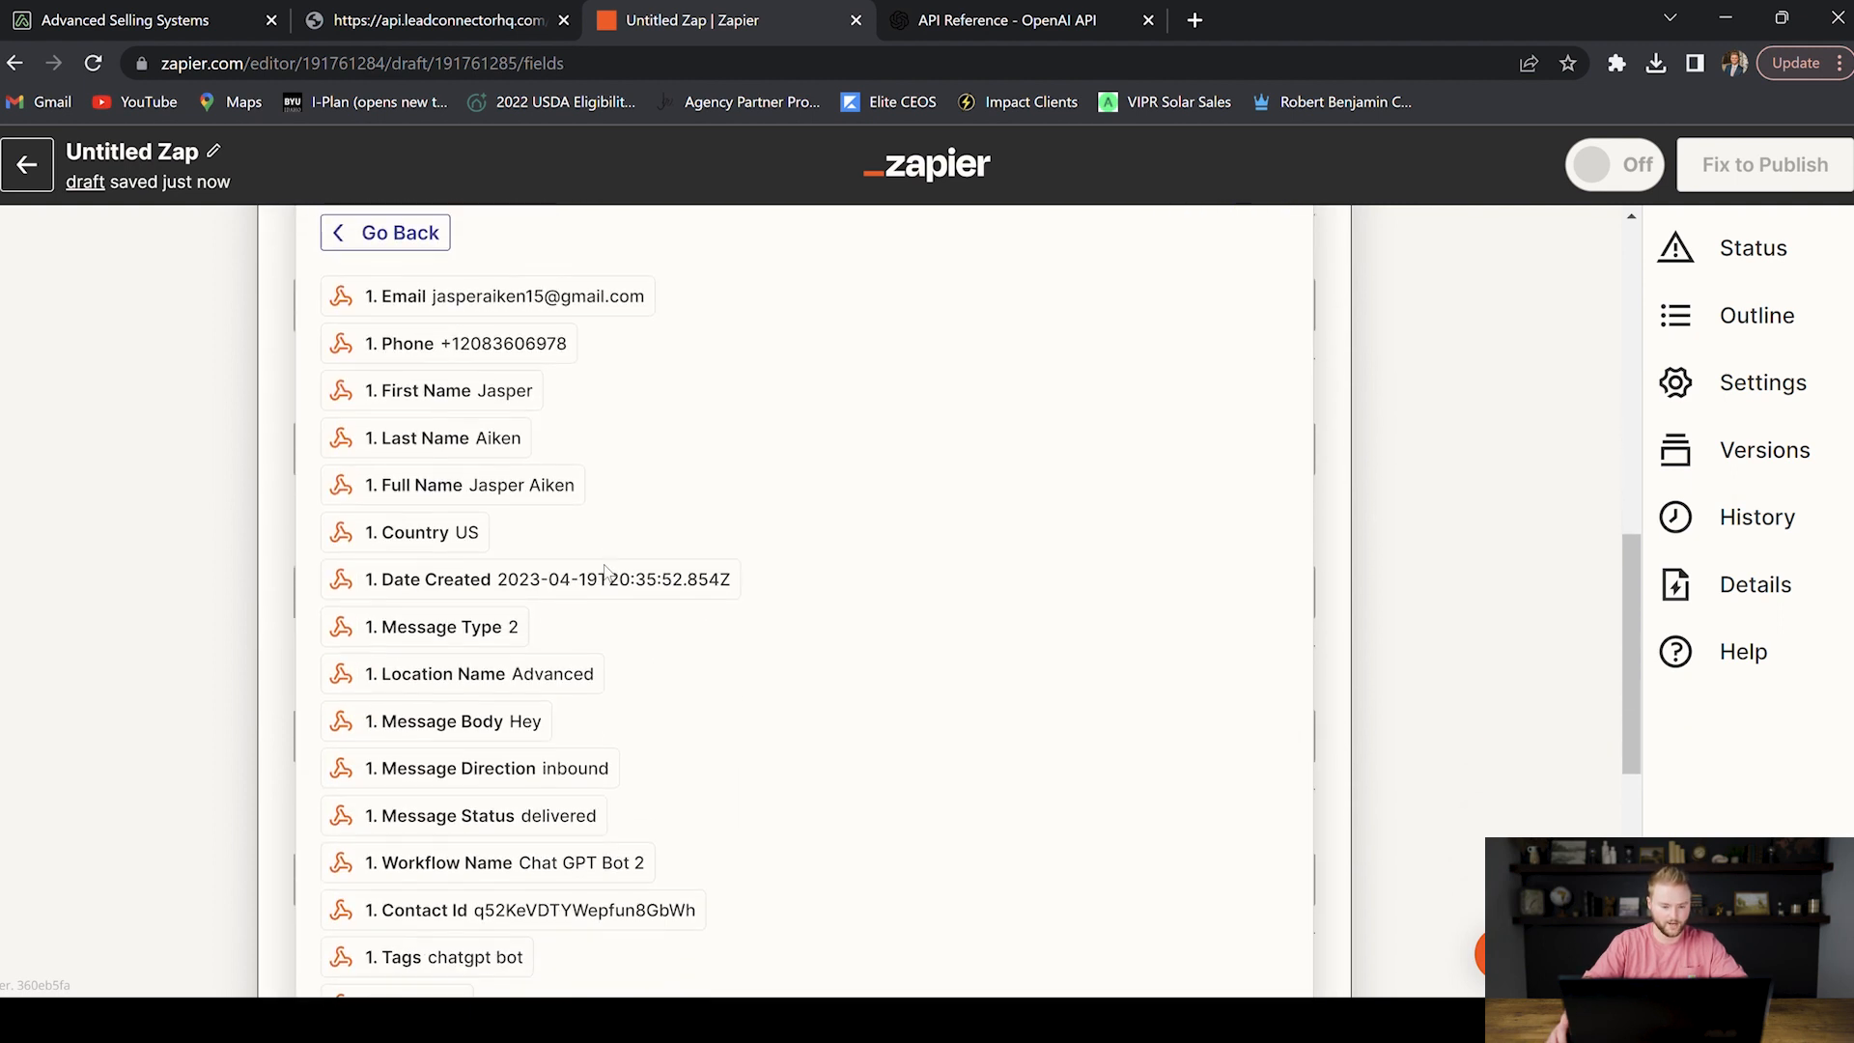
{"action": "scroll", "coordinate": [521, 618], "scroll_direction": "down", "scroll_amount": 1}
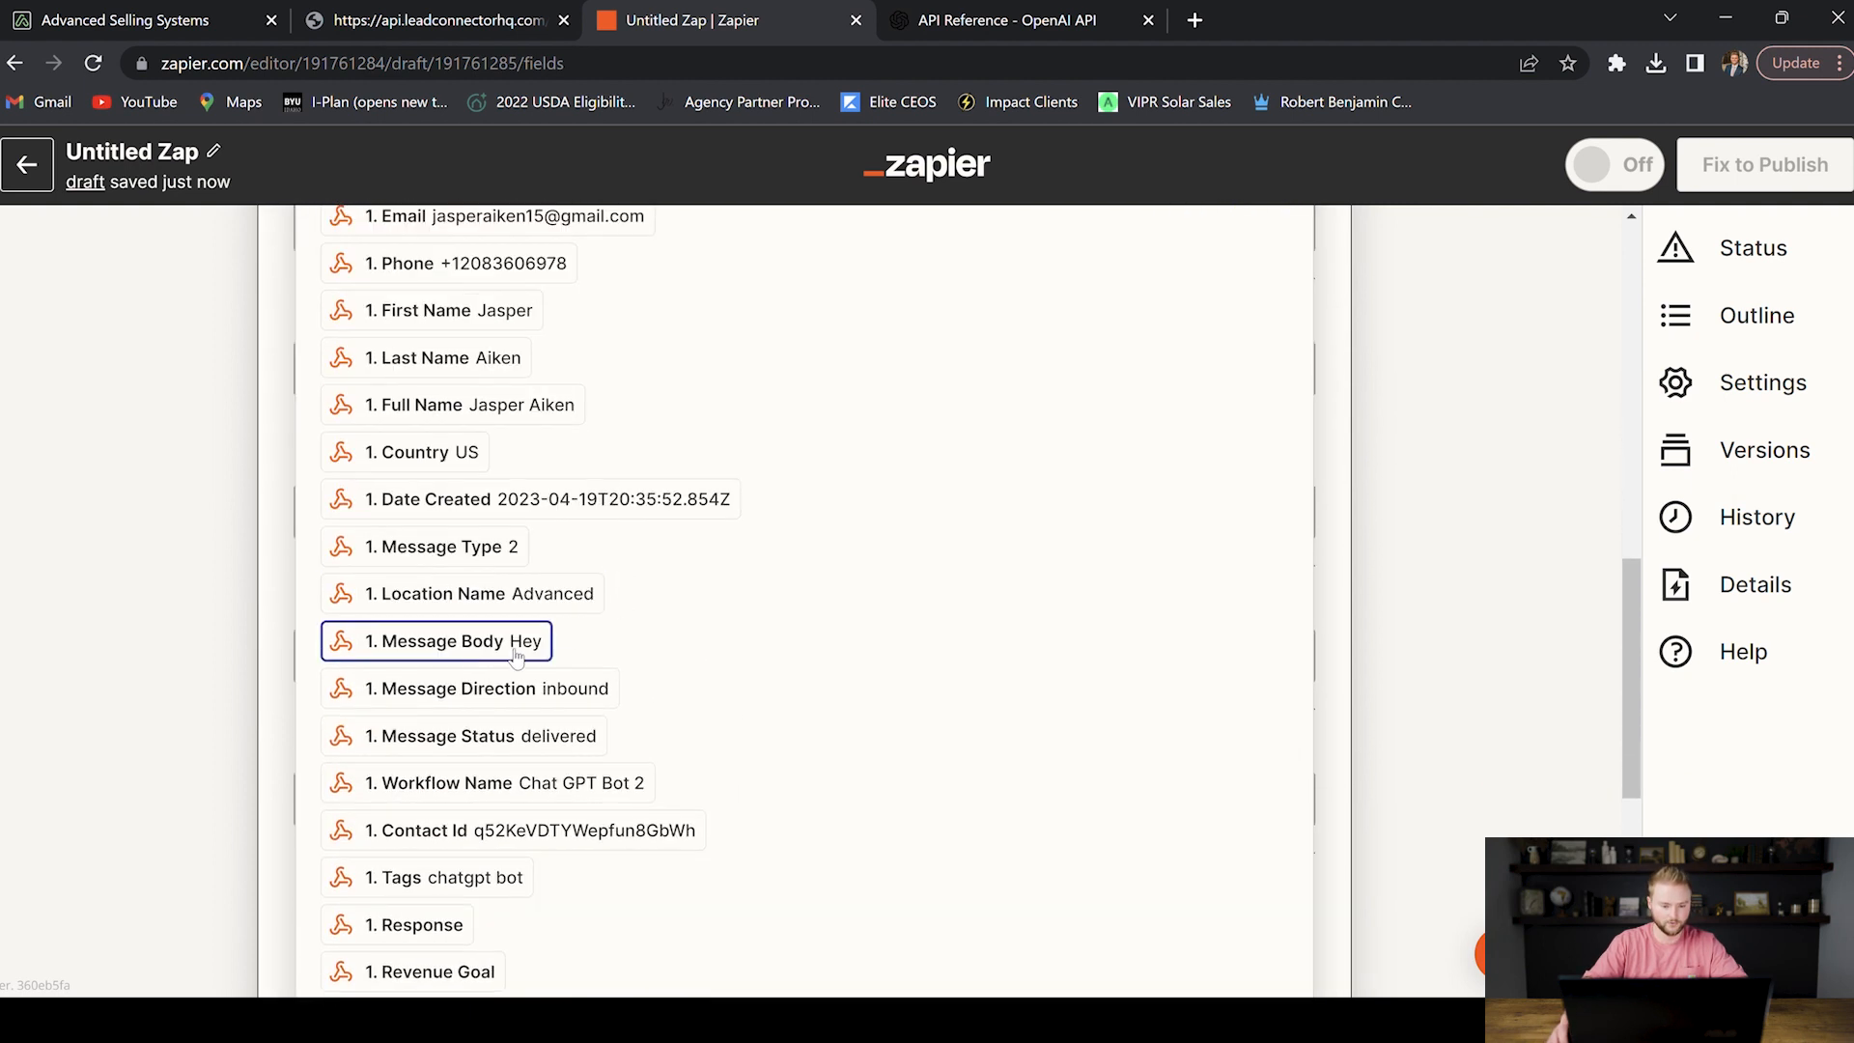
{"action": "left_click", "coordinate": [454, 641]}
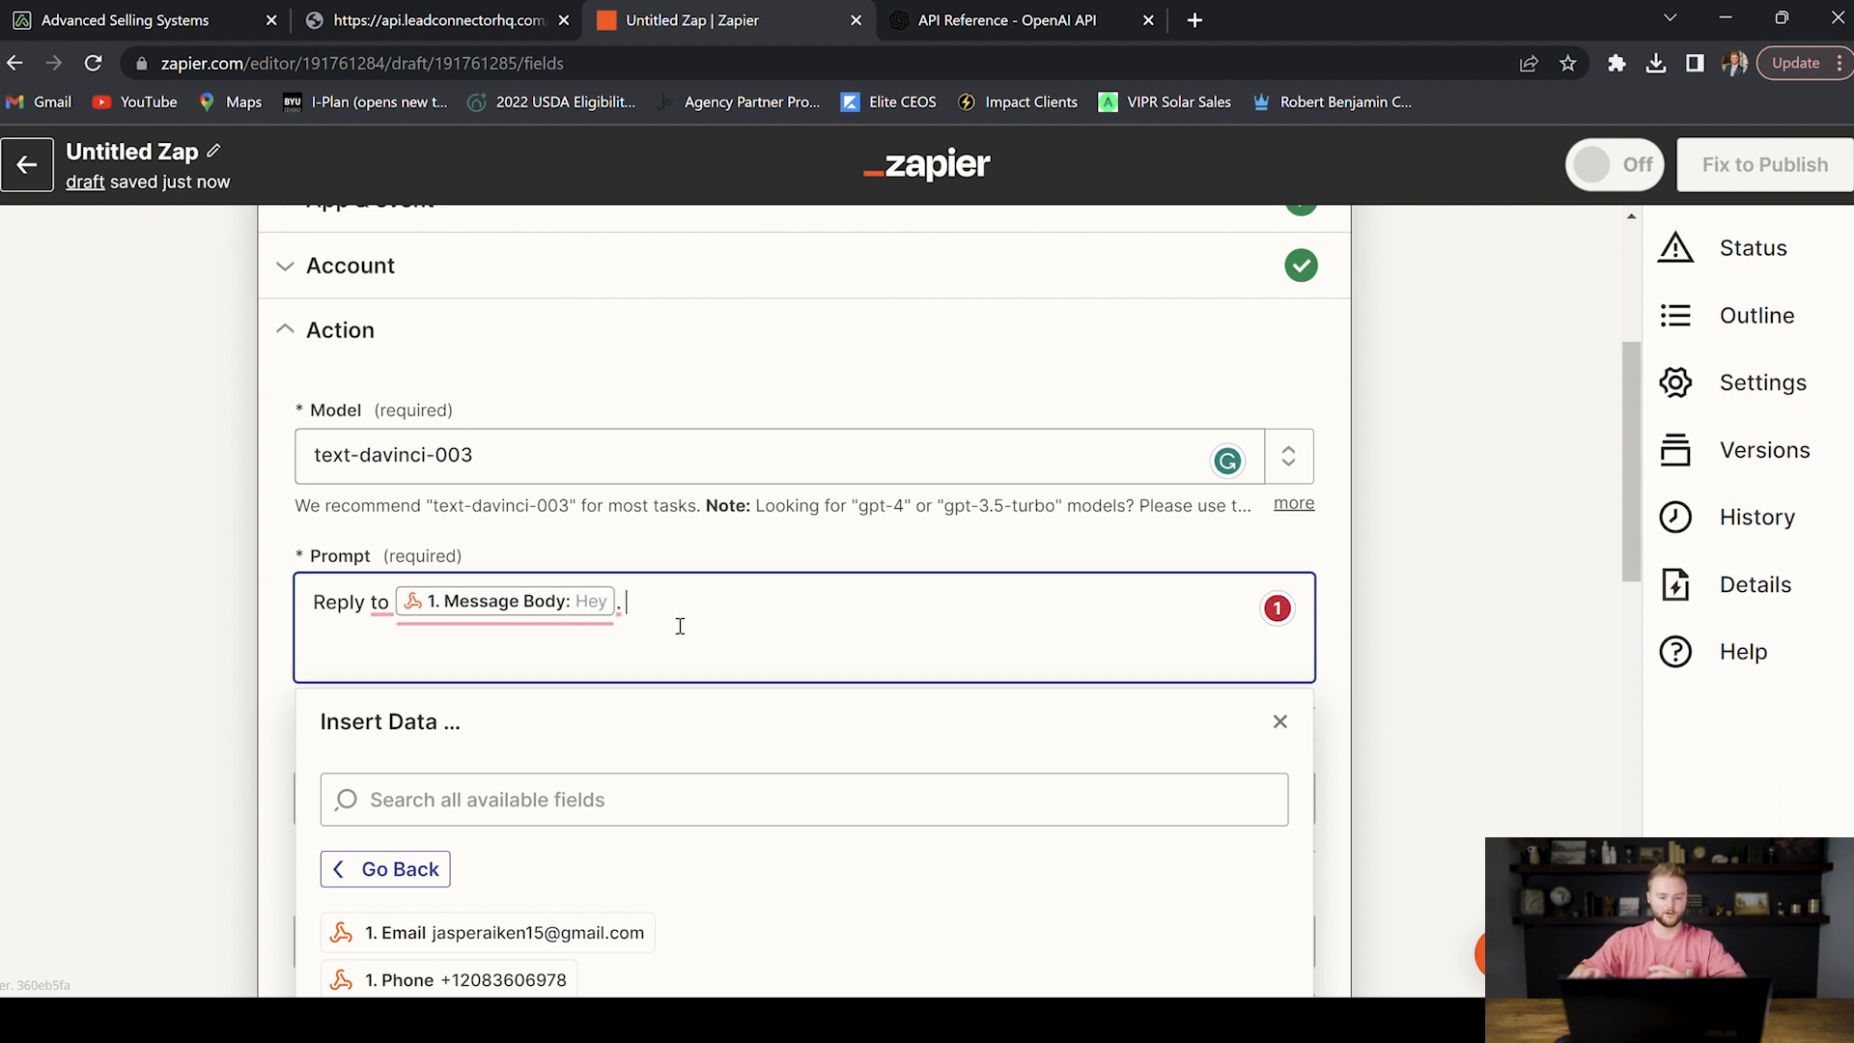
Step: Append "You are an appointment booking bot and your goal is to answer any questions you are asked and get someone to book an appointment with our business."
{"action": "type", "text": "You are an appointment booking bot and your goal is to answer any questions you are asked and get someone to book an appointment with our business."}
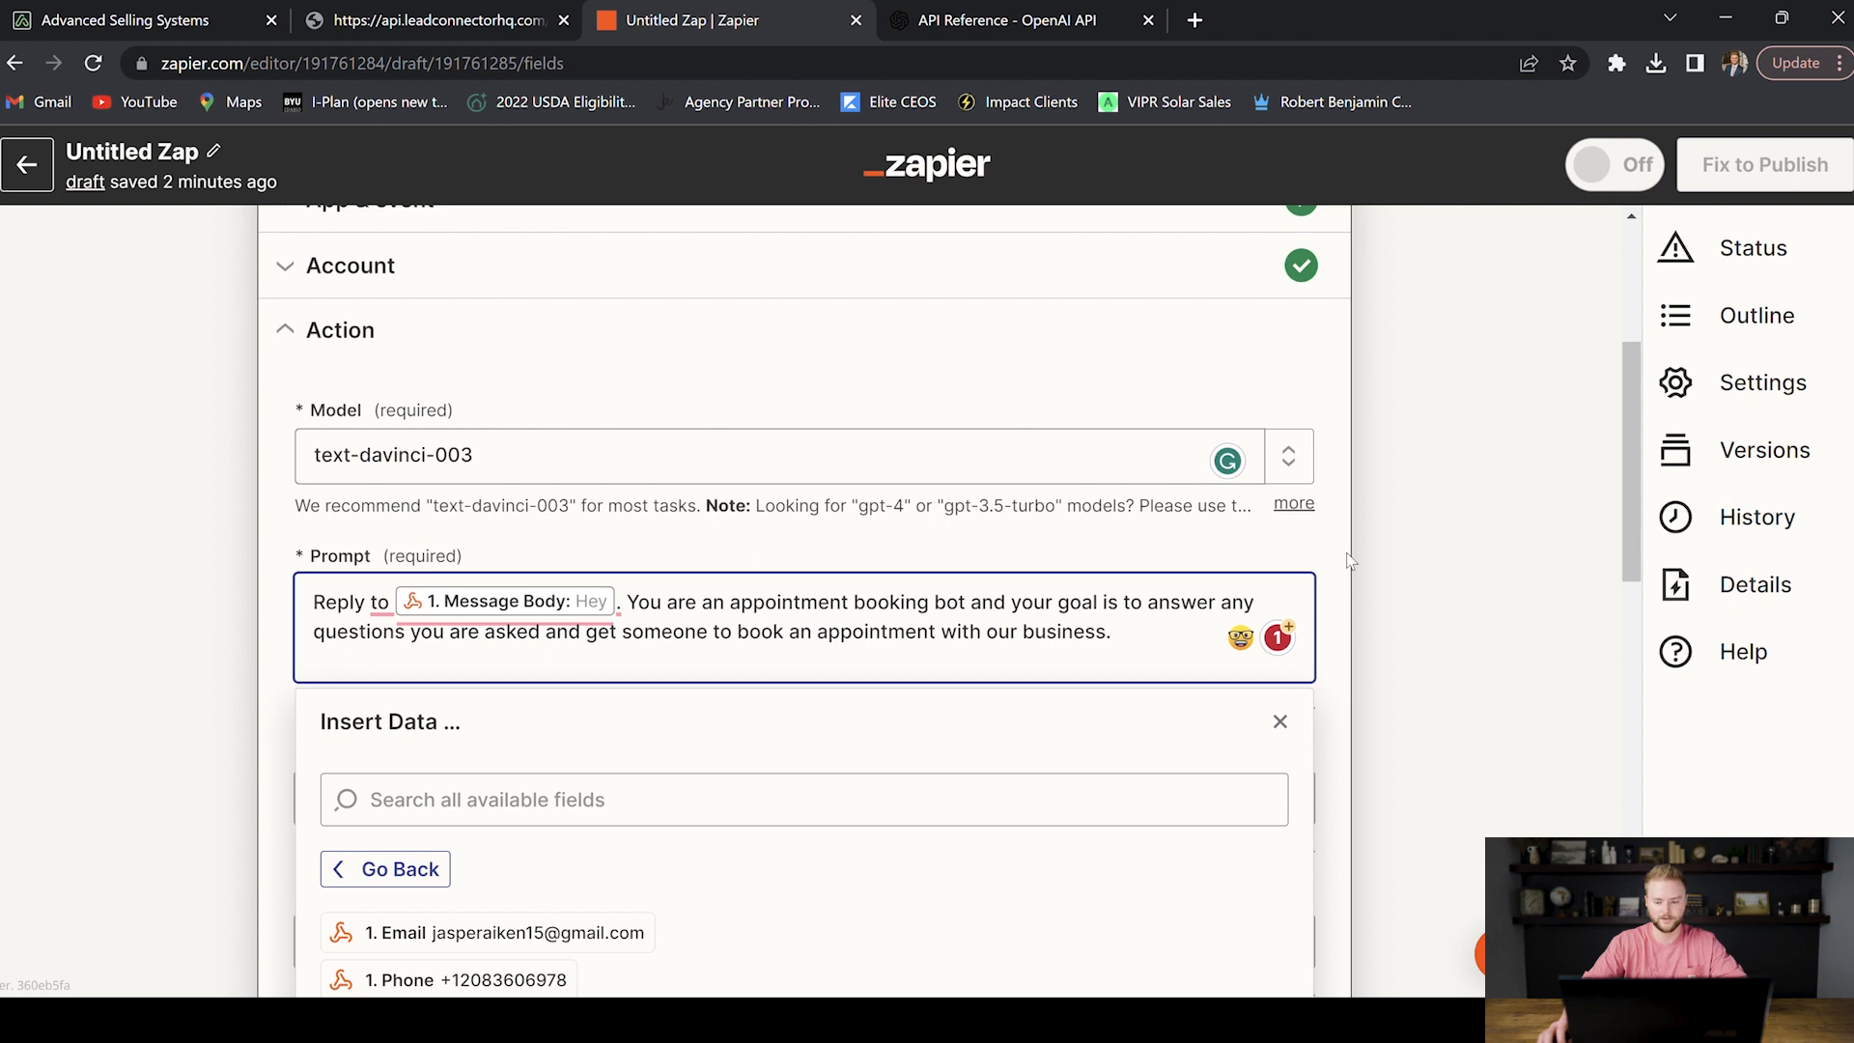
{"action": "left_click", "coordinate": [925, 549]}
Step: Set the prompt's temperature to 1
{"action": "scroll", "coordinate": [925, 549], "scroll_direction": "down", "scroll_amount": 2}
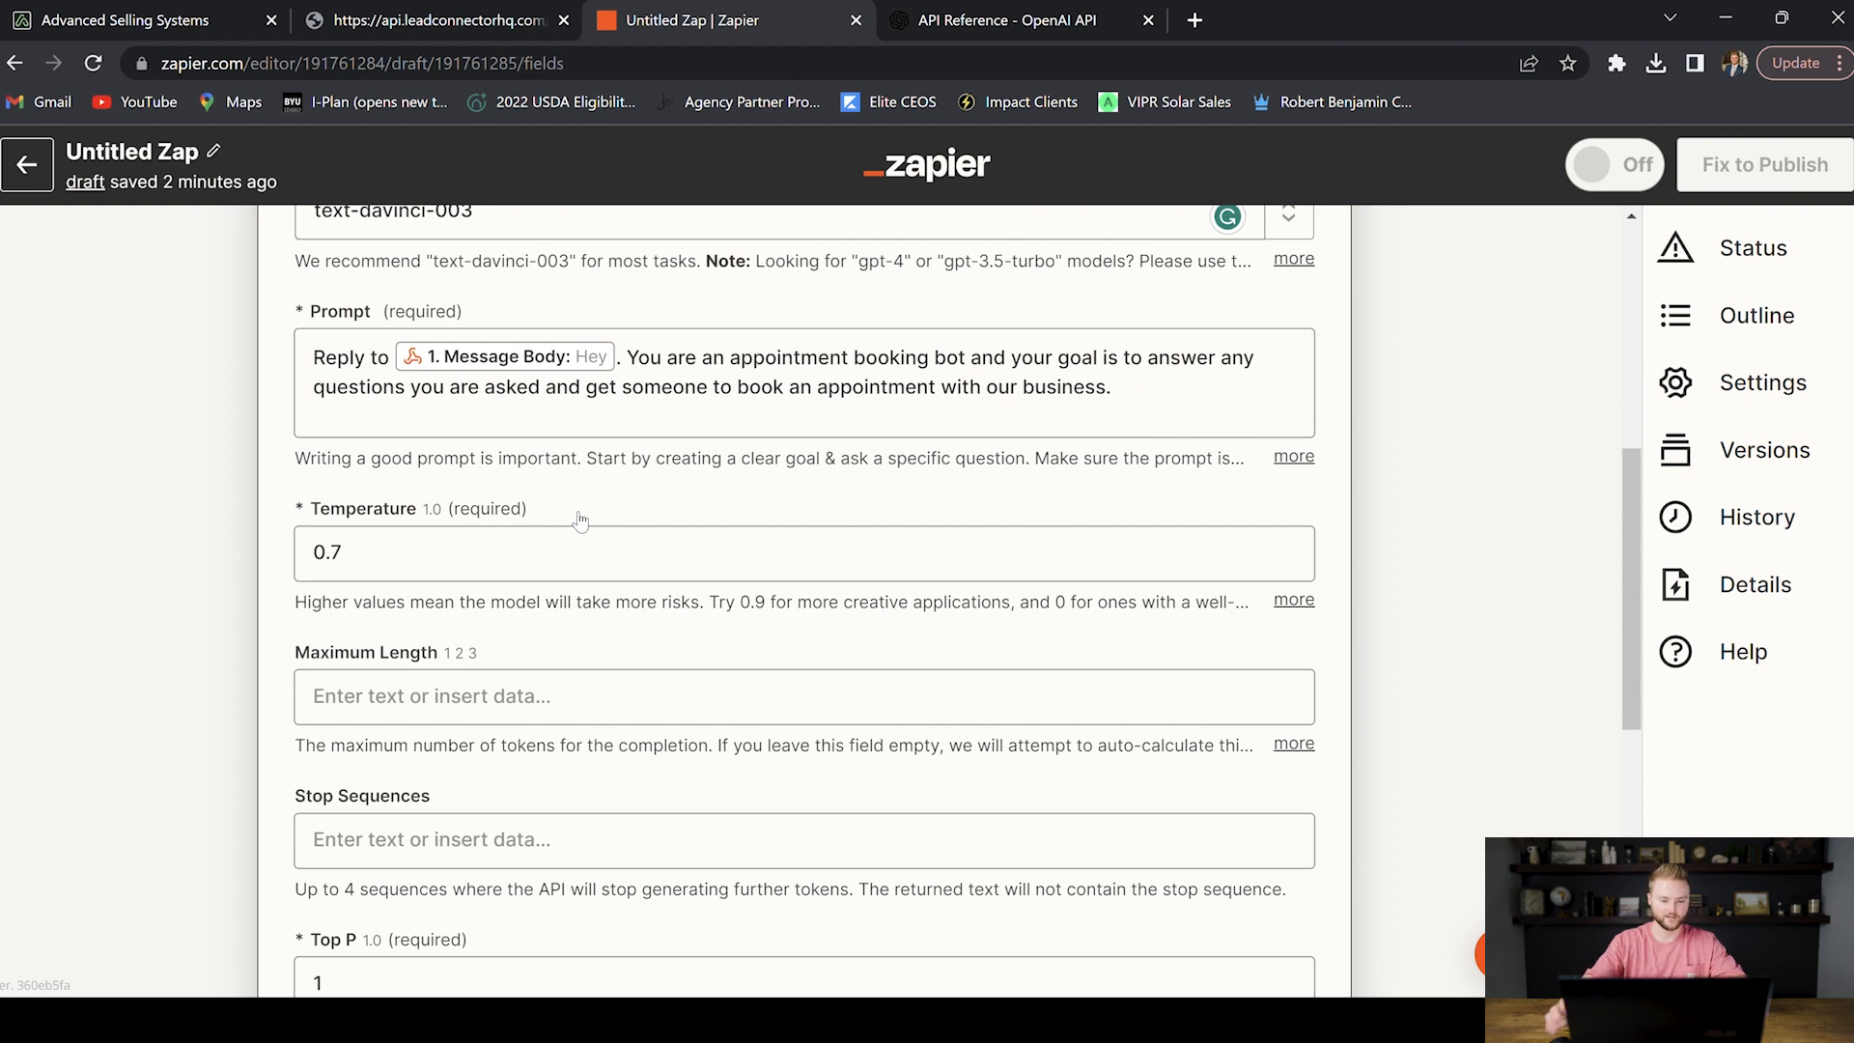
{"action": "left_click", "coordinate": [412, 562]}
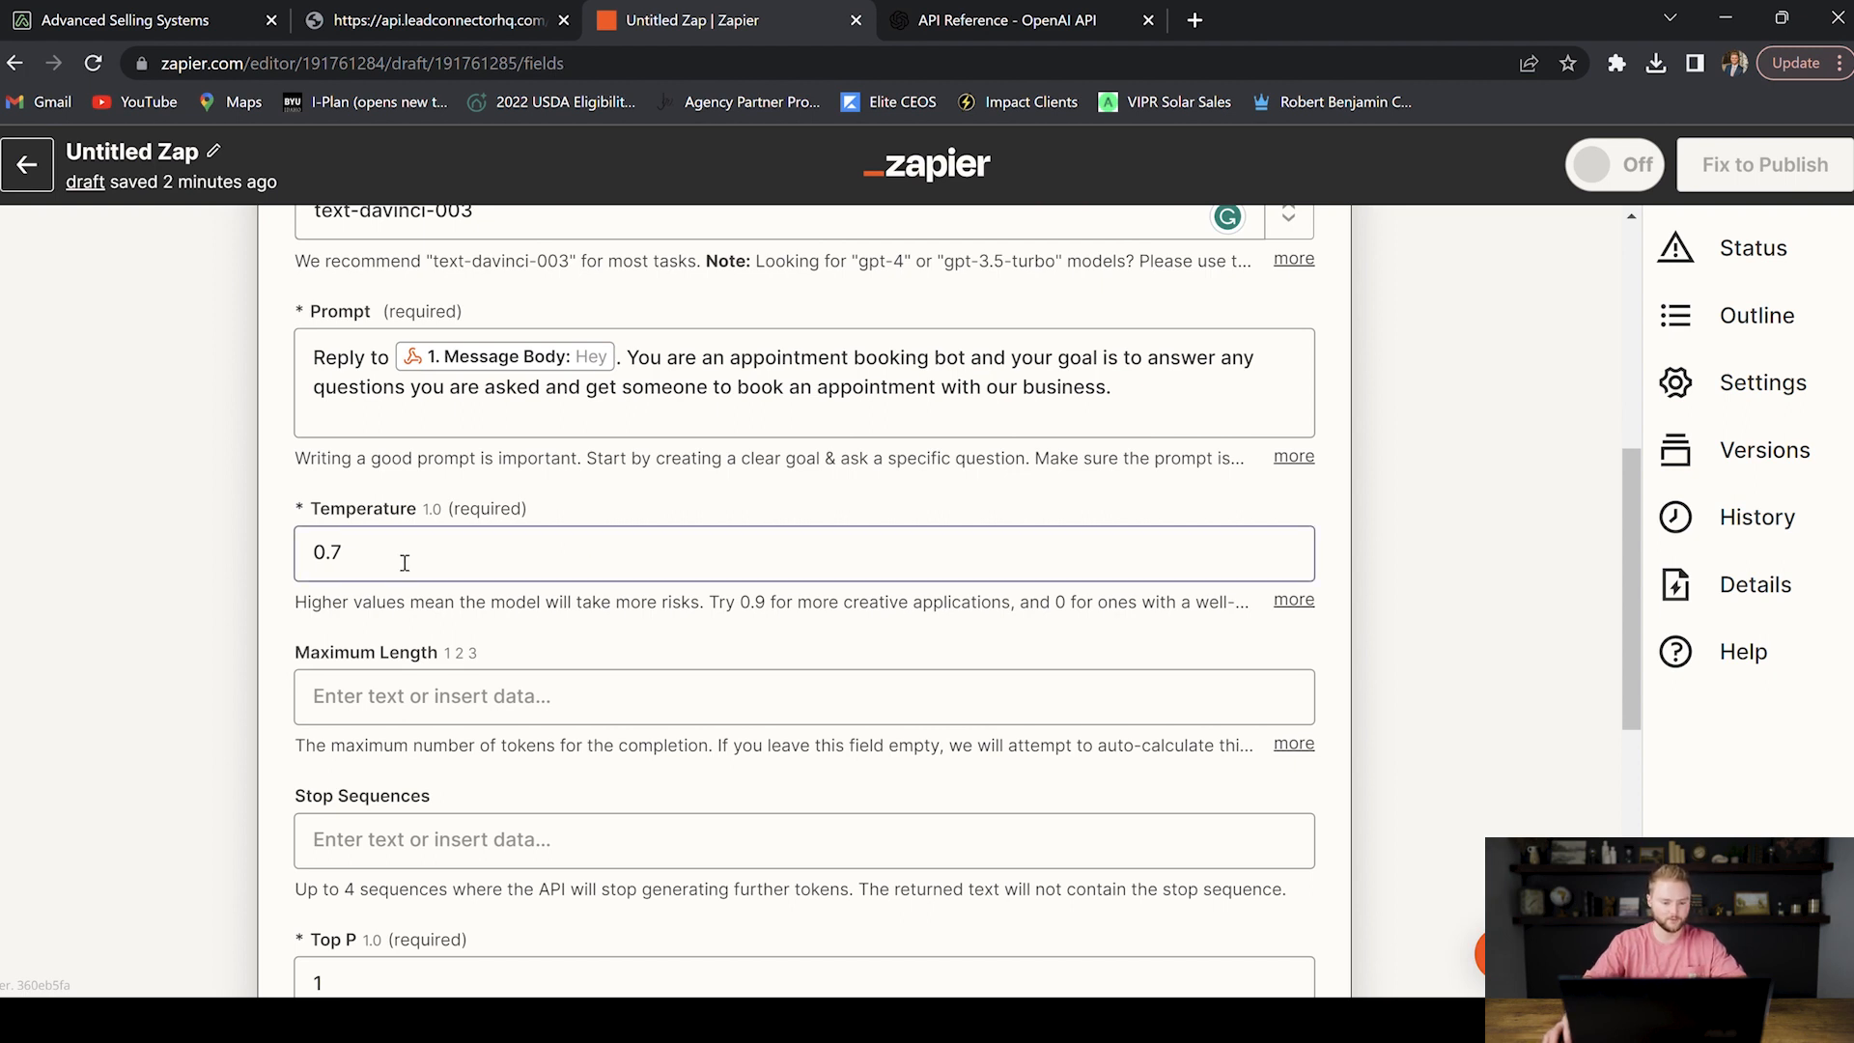
{"action": "key", "text": "ctrl+a"}
{"action": "type", "text": "1"}
{"action": "left_click", "coordinate": [621, 512]}
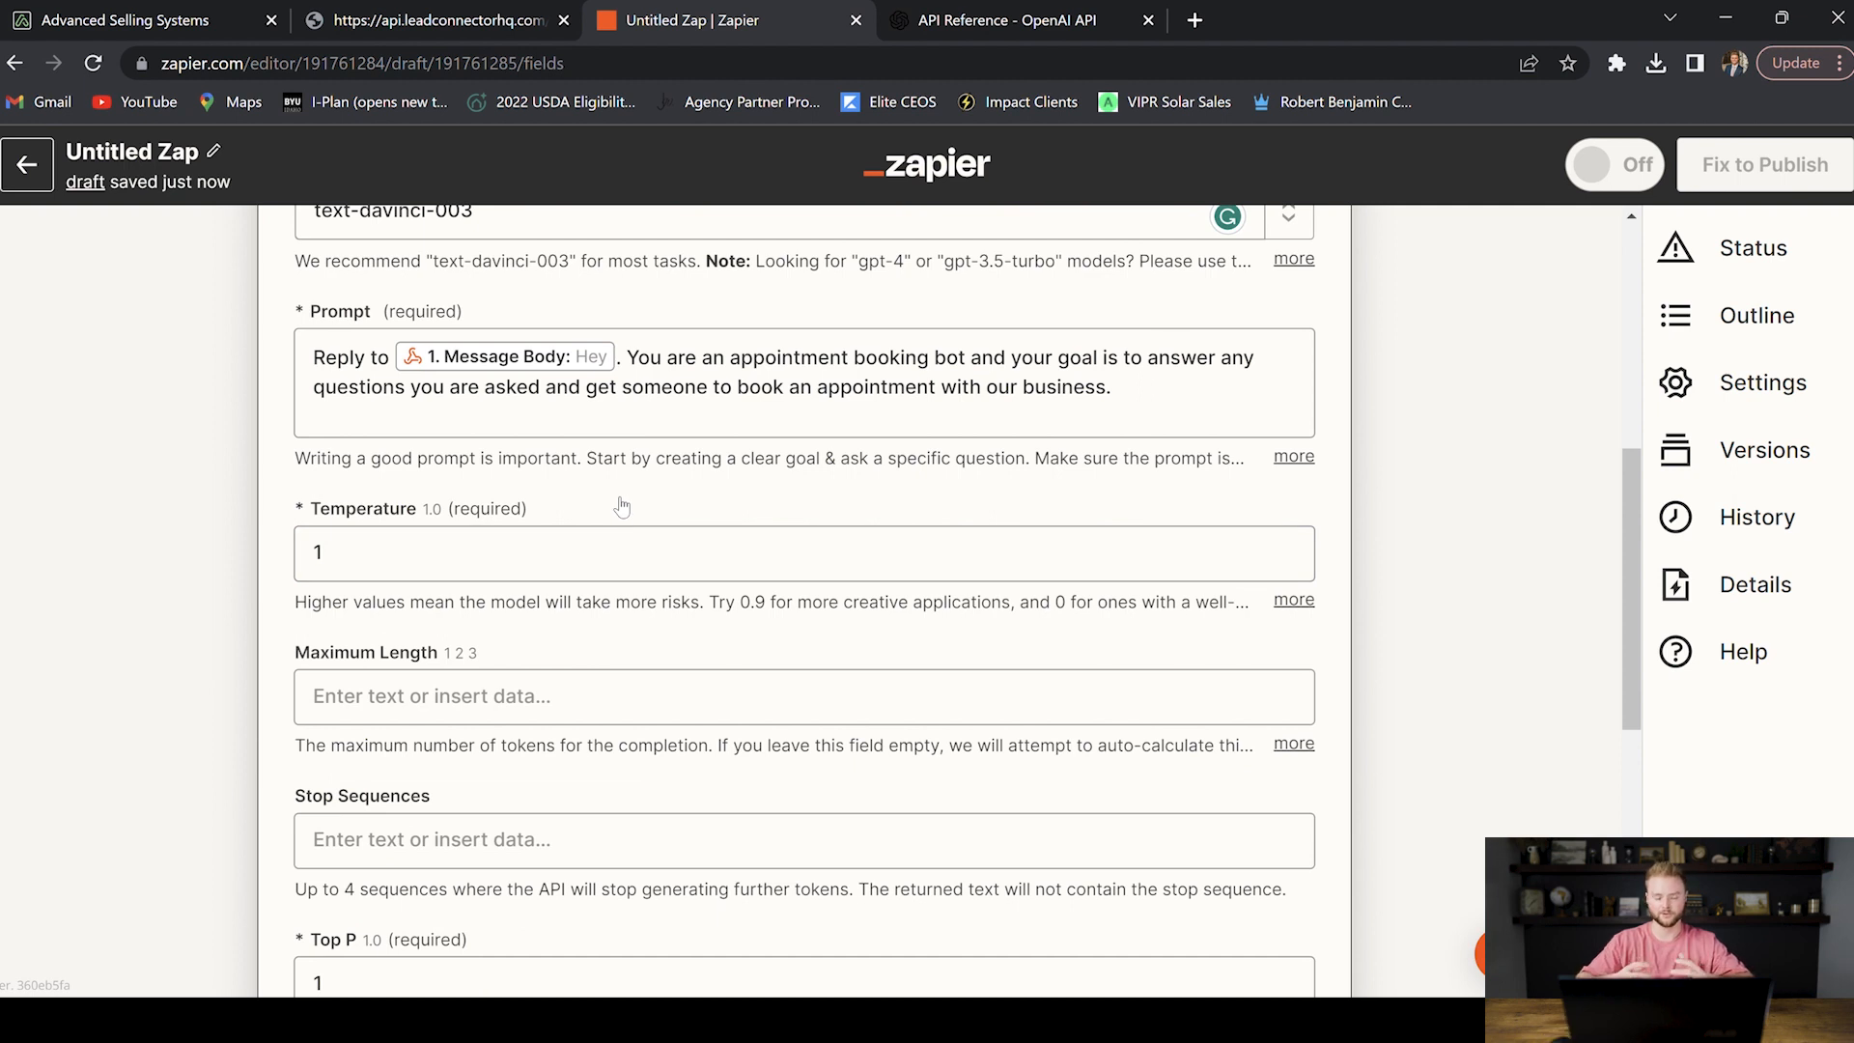
Step: Set the temperature to .7, and review the remaining Send Prompt settings down to Presence Penalty
{"action": "left_click", "coordinate": [508, 546]}
{"action": "key", "text": "BackSpace"}
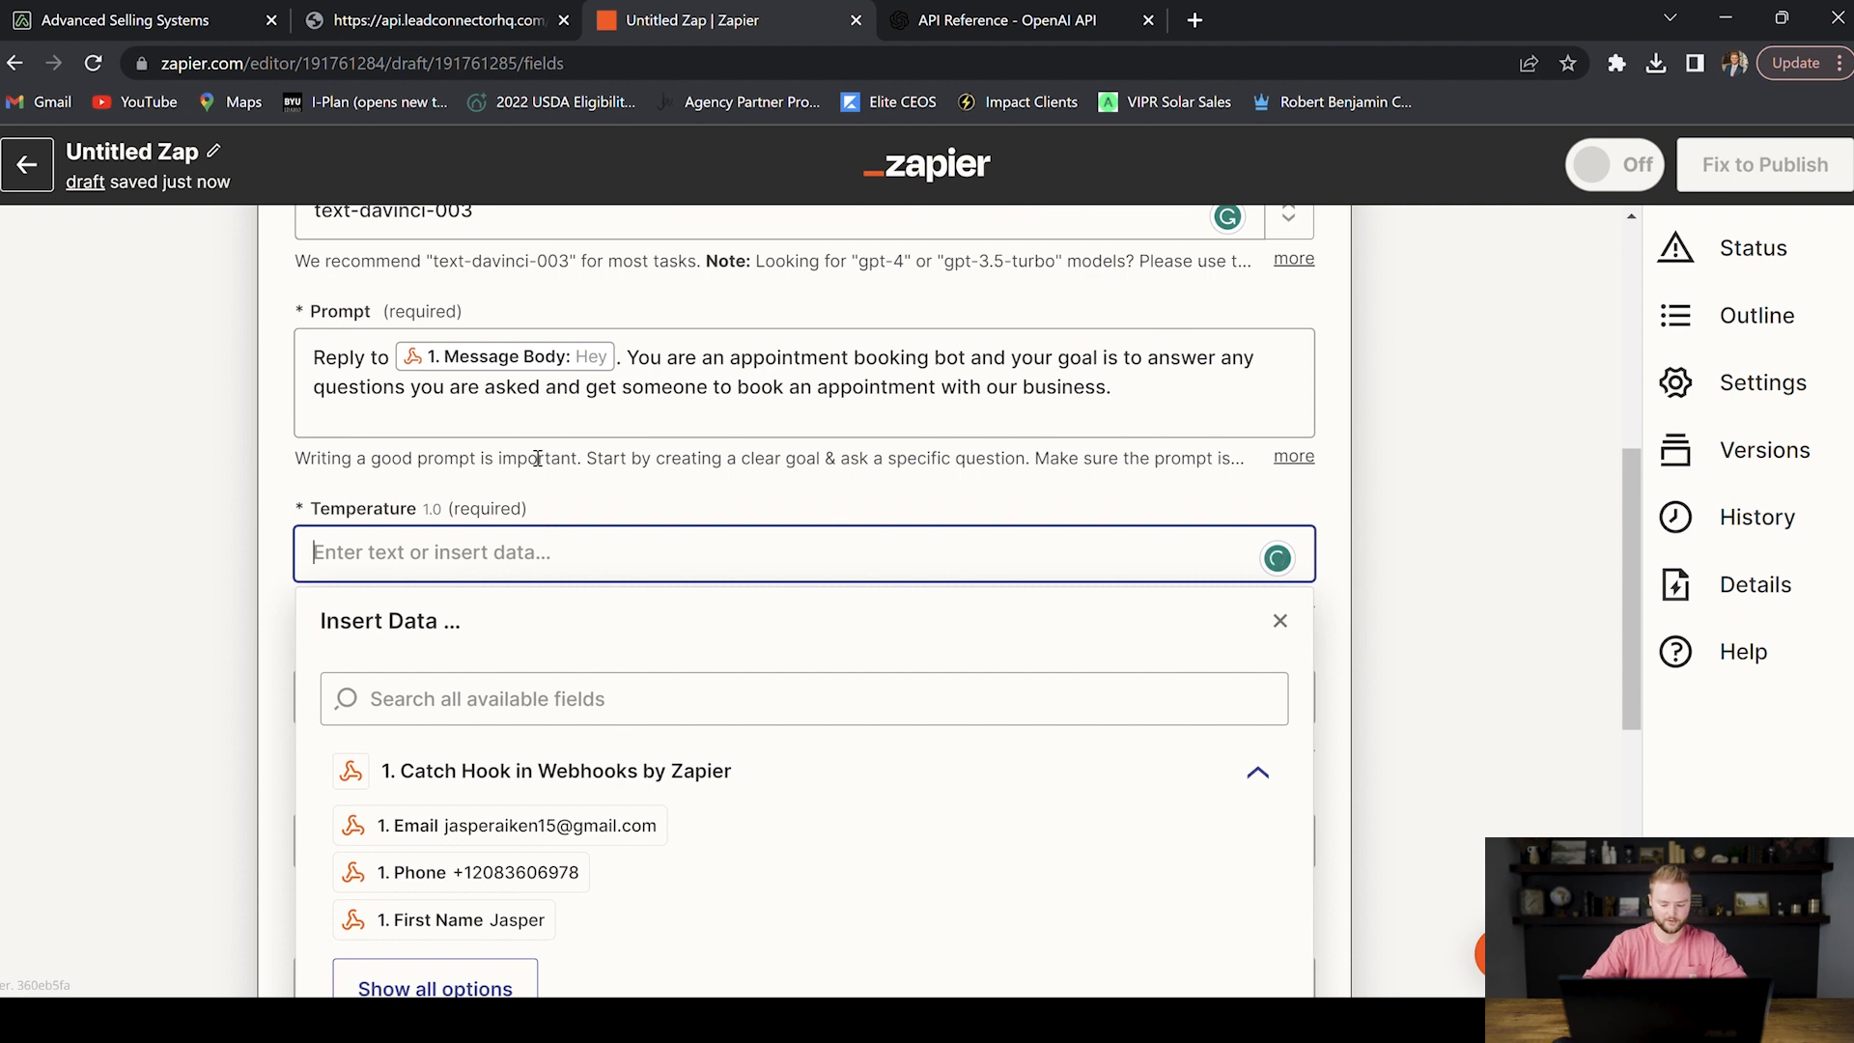
{"action": "type", "text": ".7"}
{"action": "scroll", "coordinate": [540, 468], "scroll_direction": "down", "scroll_amount": 3}
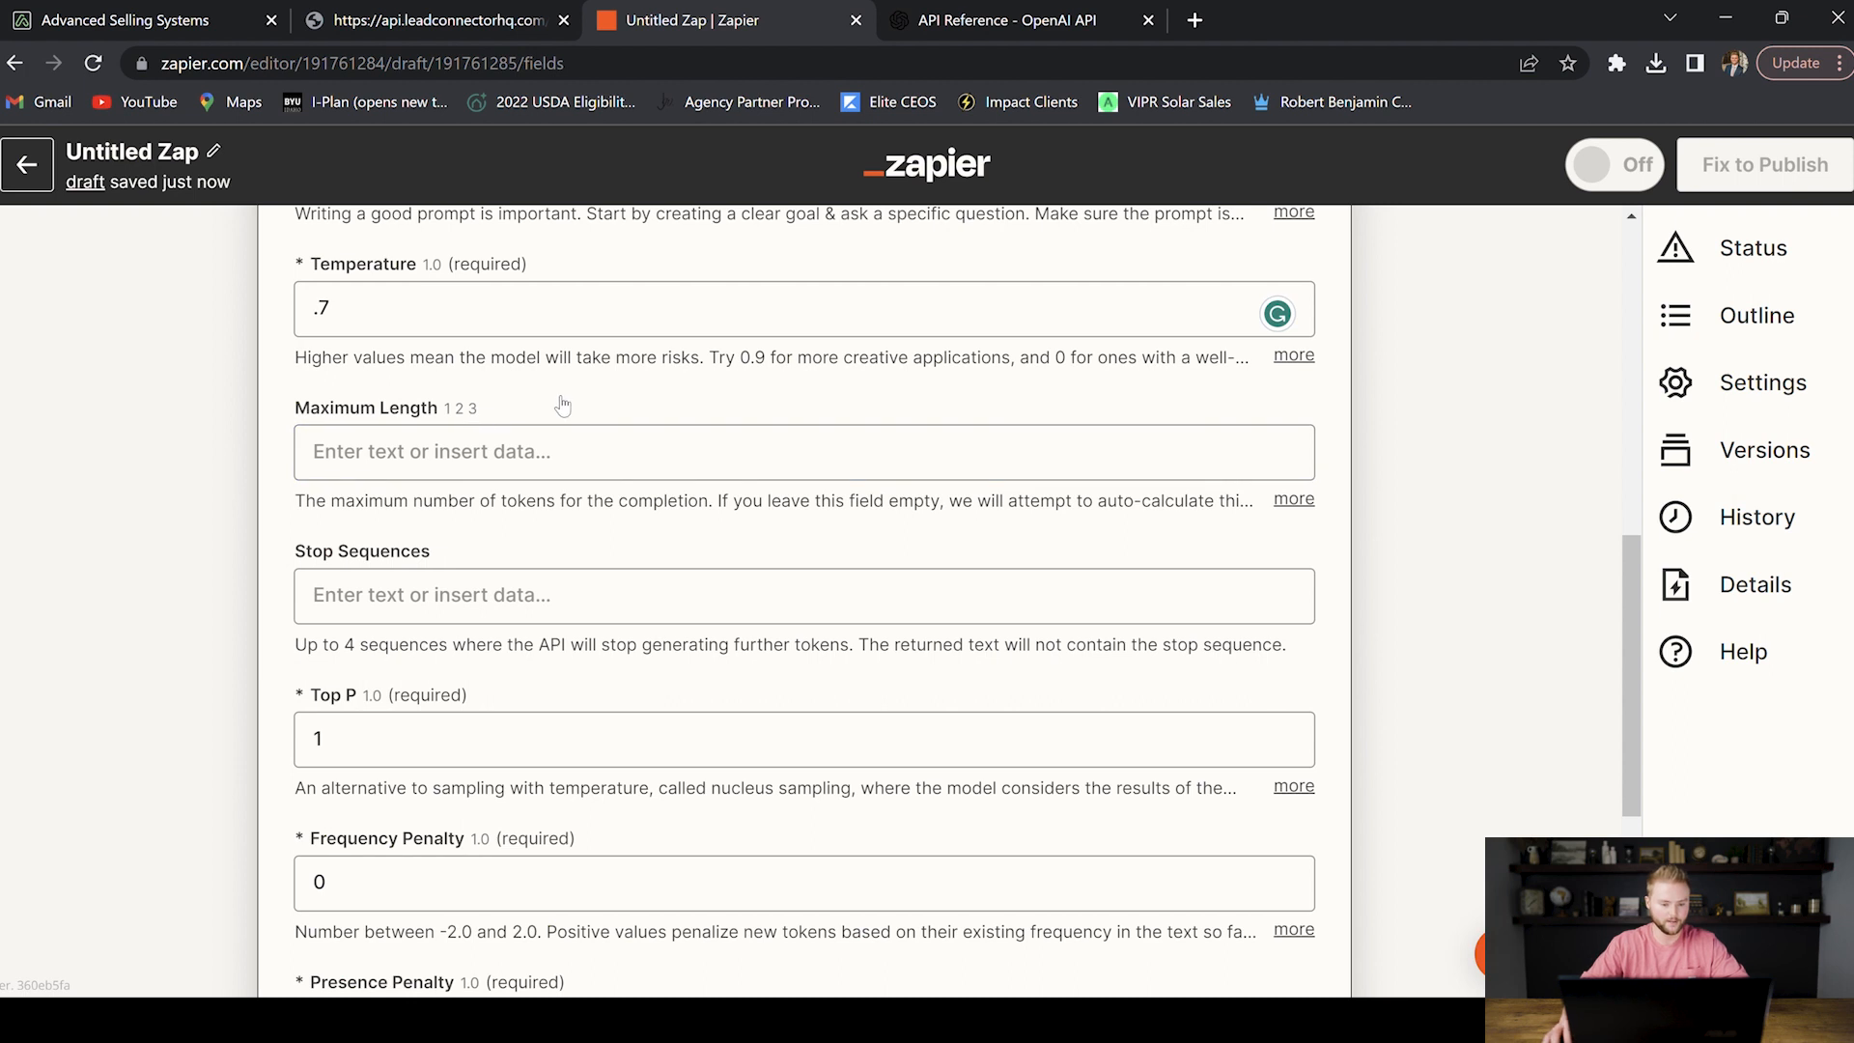
{"action": "scroll", "coordinate": [562, 405], "scroll_direction": "down", "scroll_amount": 1}
{"action": "scroll", "coordinate": [454, 489], "scroll_direction": "down", "scroll_amount": 1}
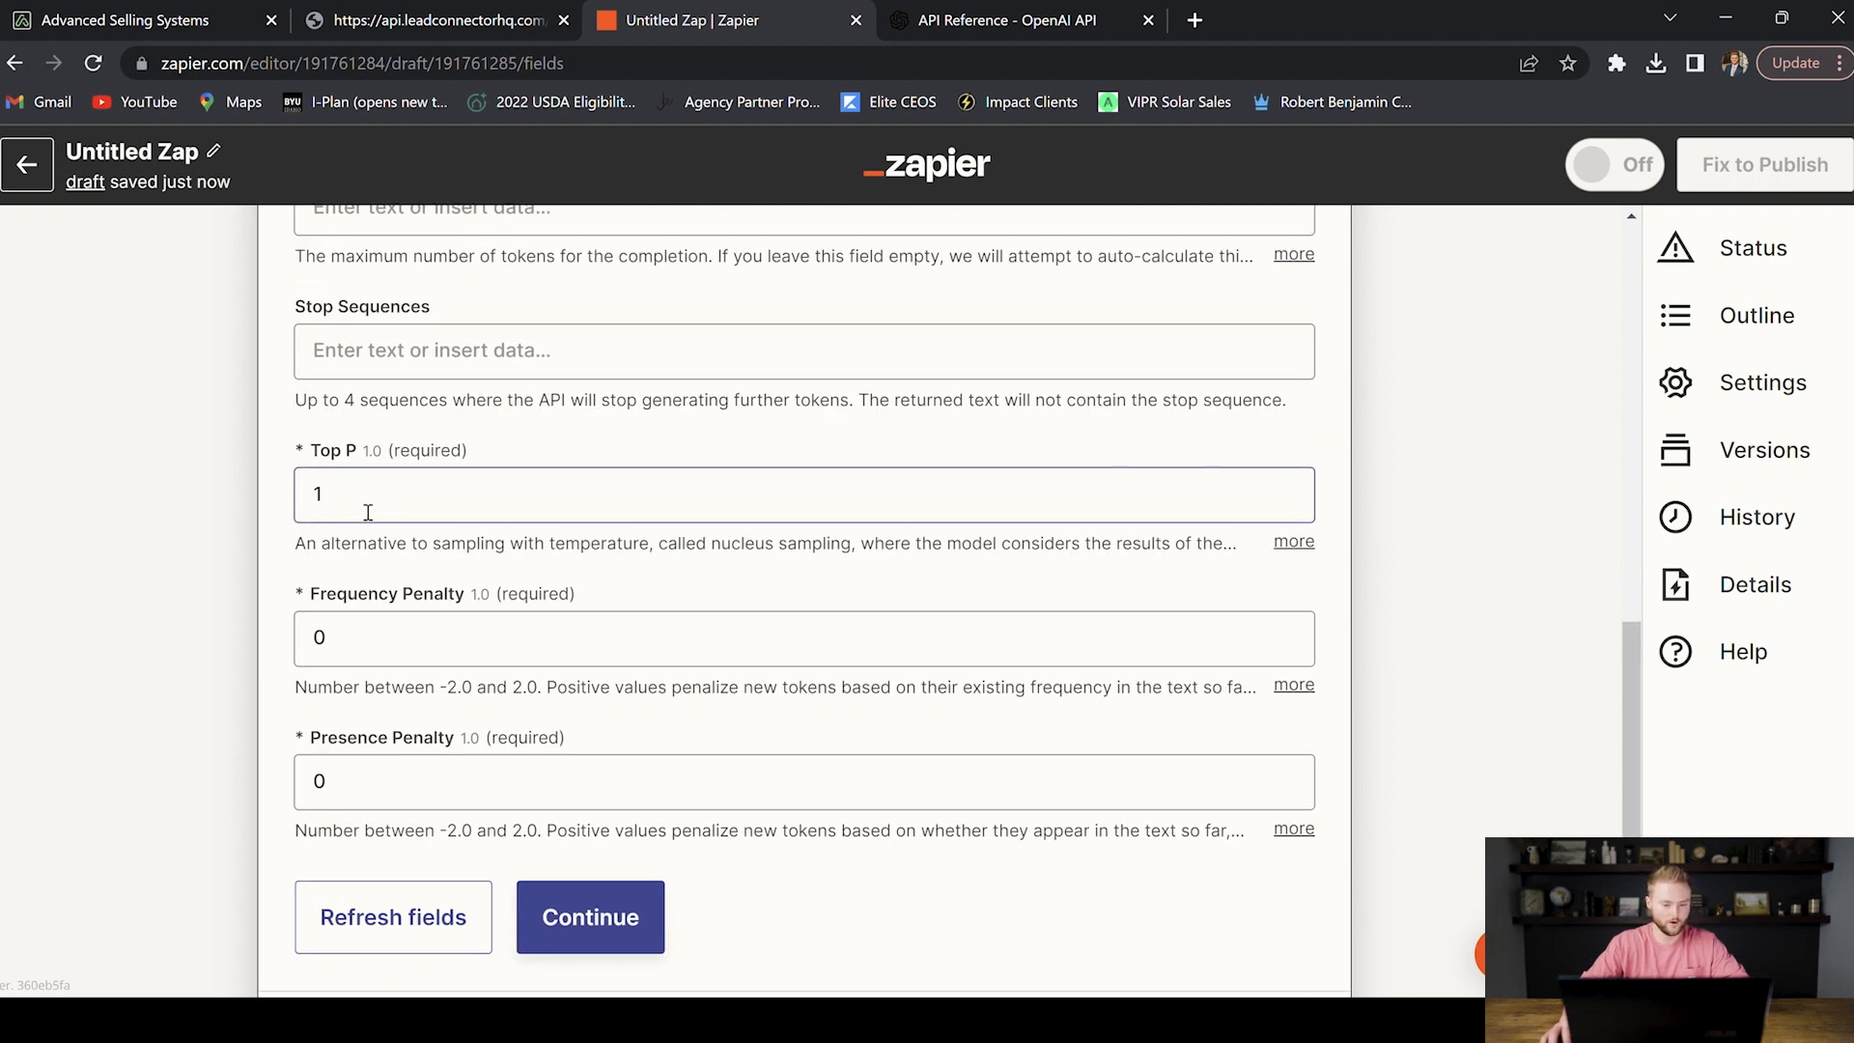
Step: Continue with the completed Send Prompt settings, test the OpenAI action, and publish the Zap
{"action": "scroll", "coordinate": [608, 450], "scroll_direction": "down", "scroll_amount": 2}
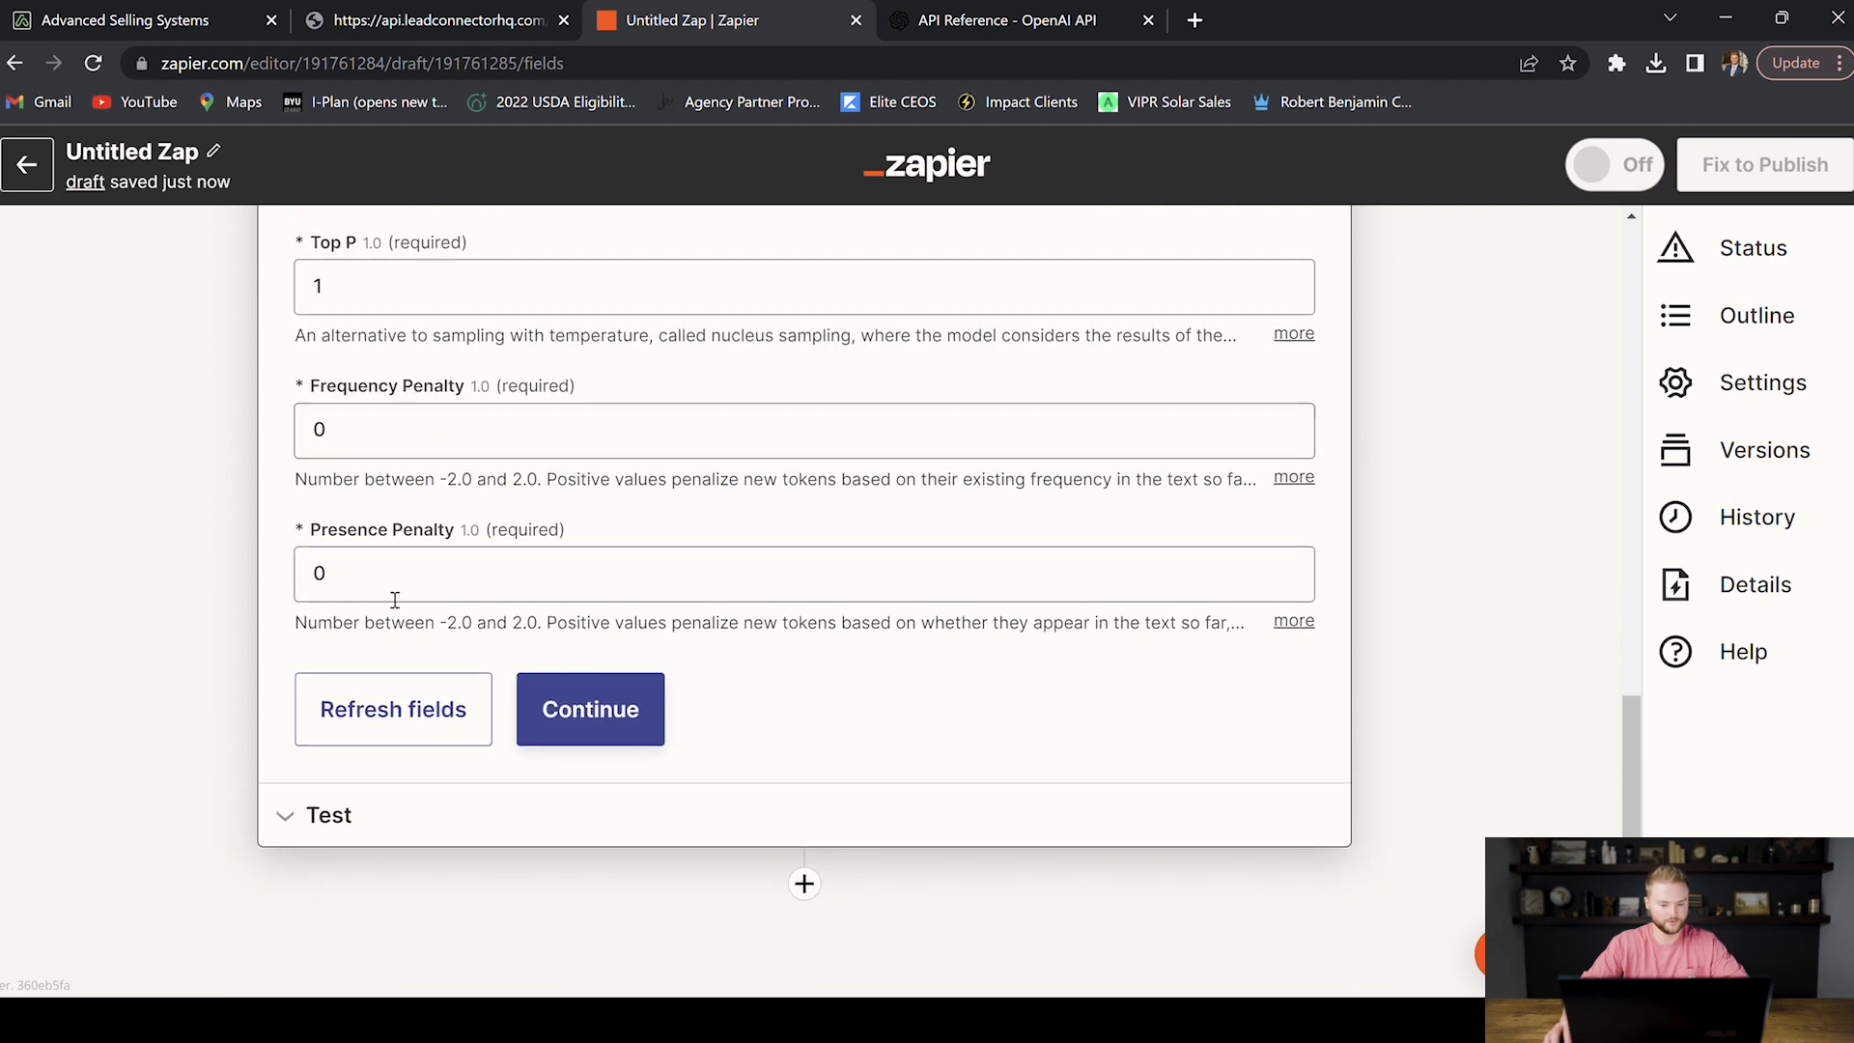
{"action": "left_click", "coordinate": [619, 728]}
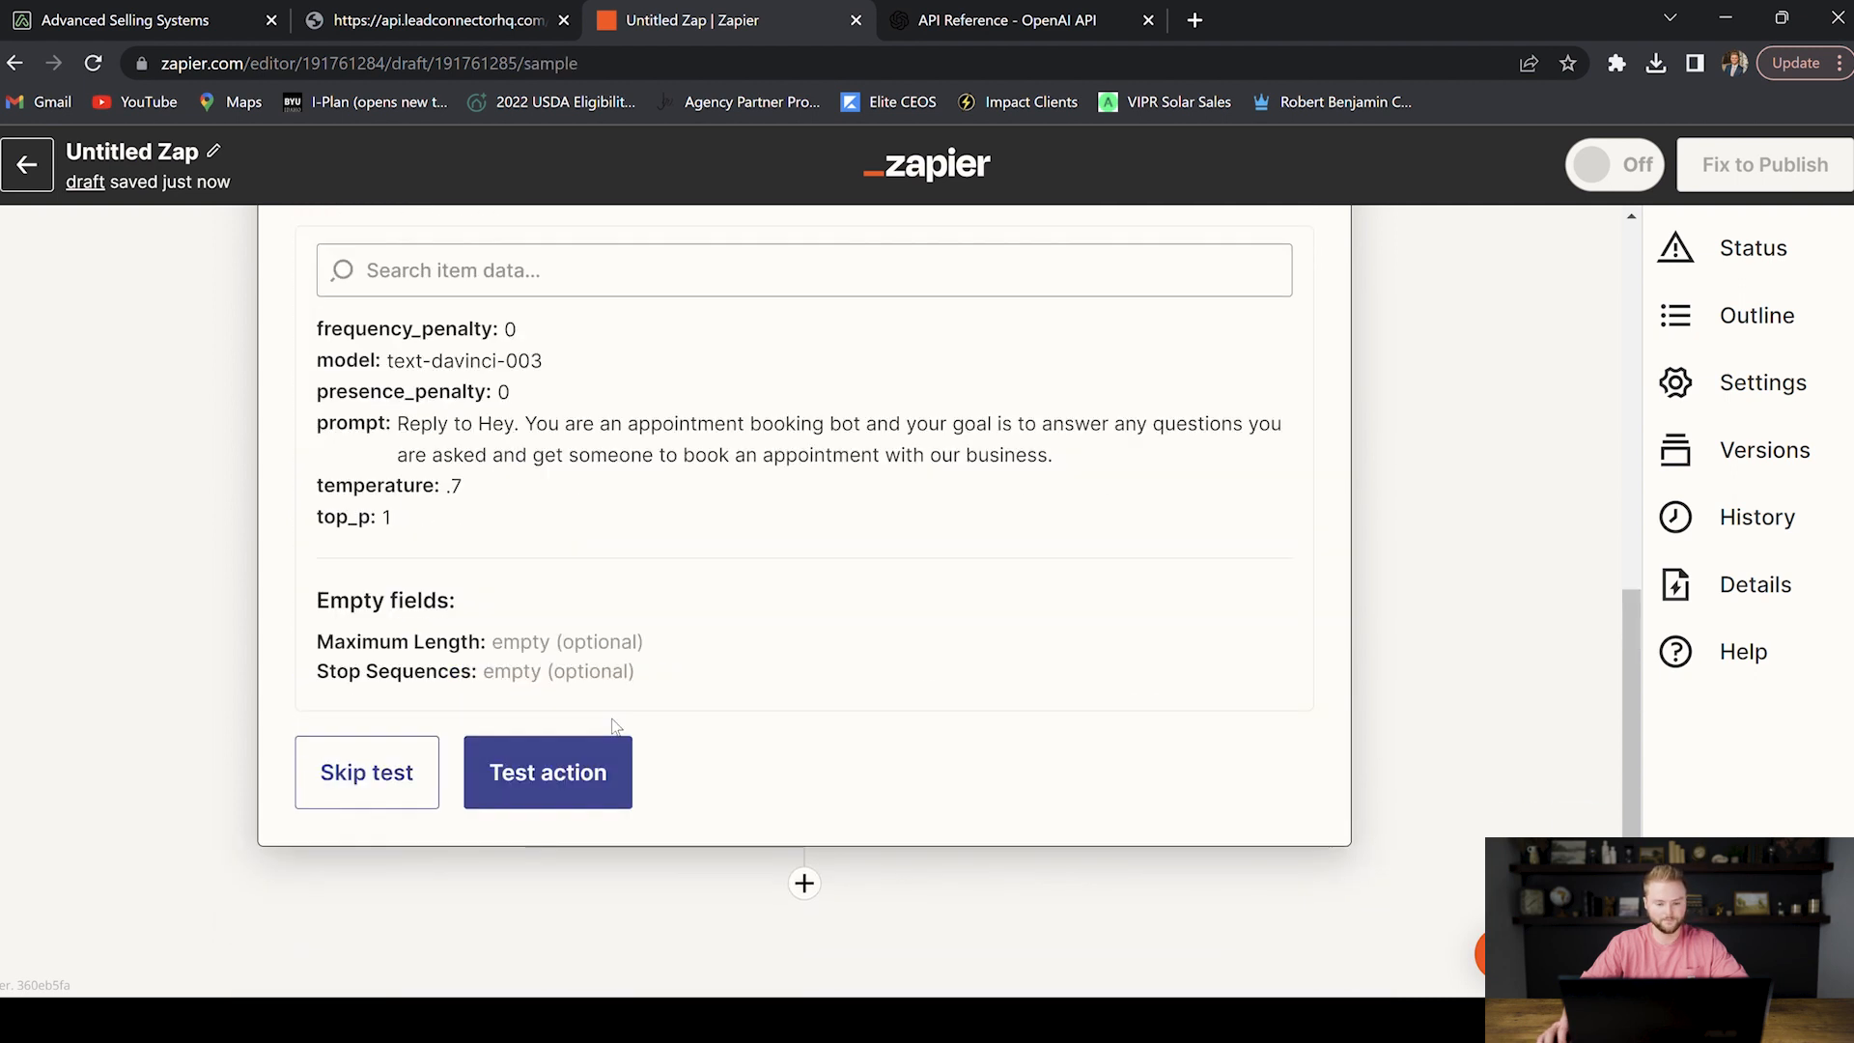
{"action": "scroll", "coordinate": [786, 664], "scroll_direction": "down", "scroll_amount": 5}
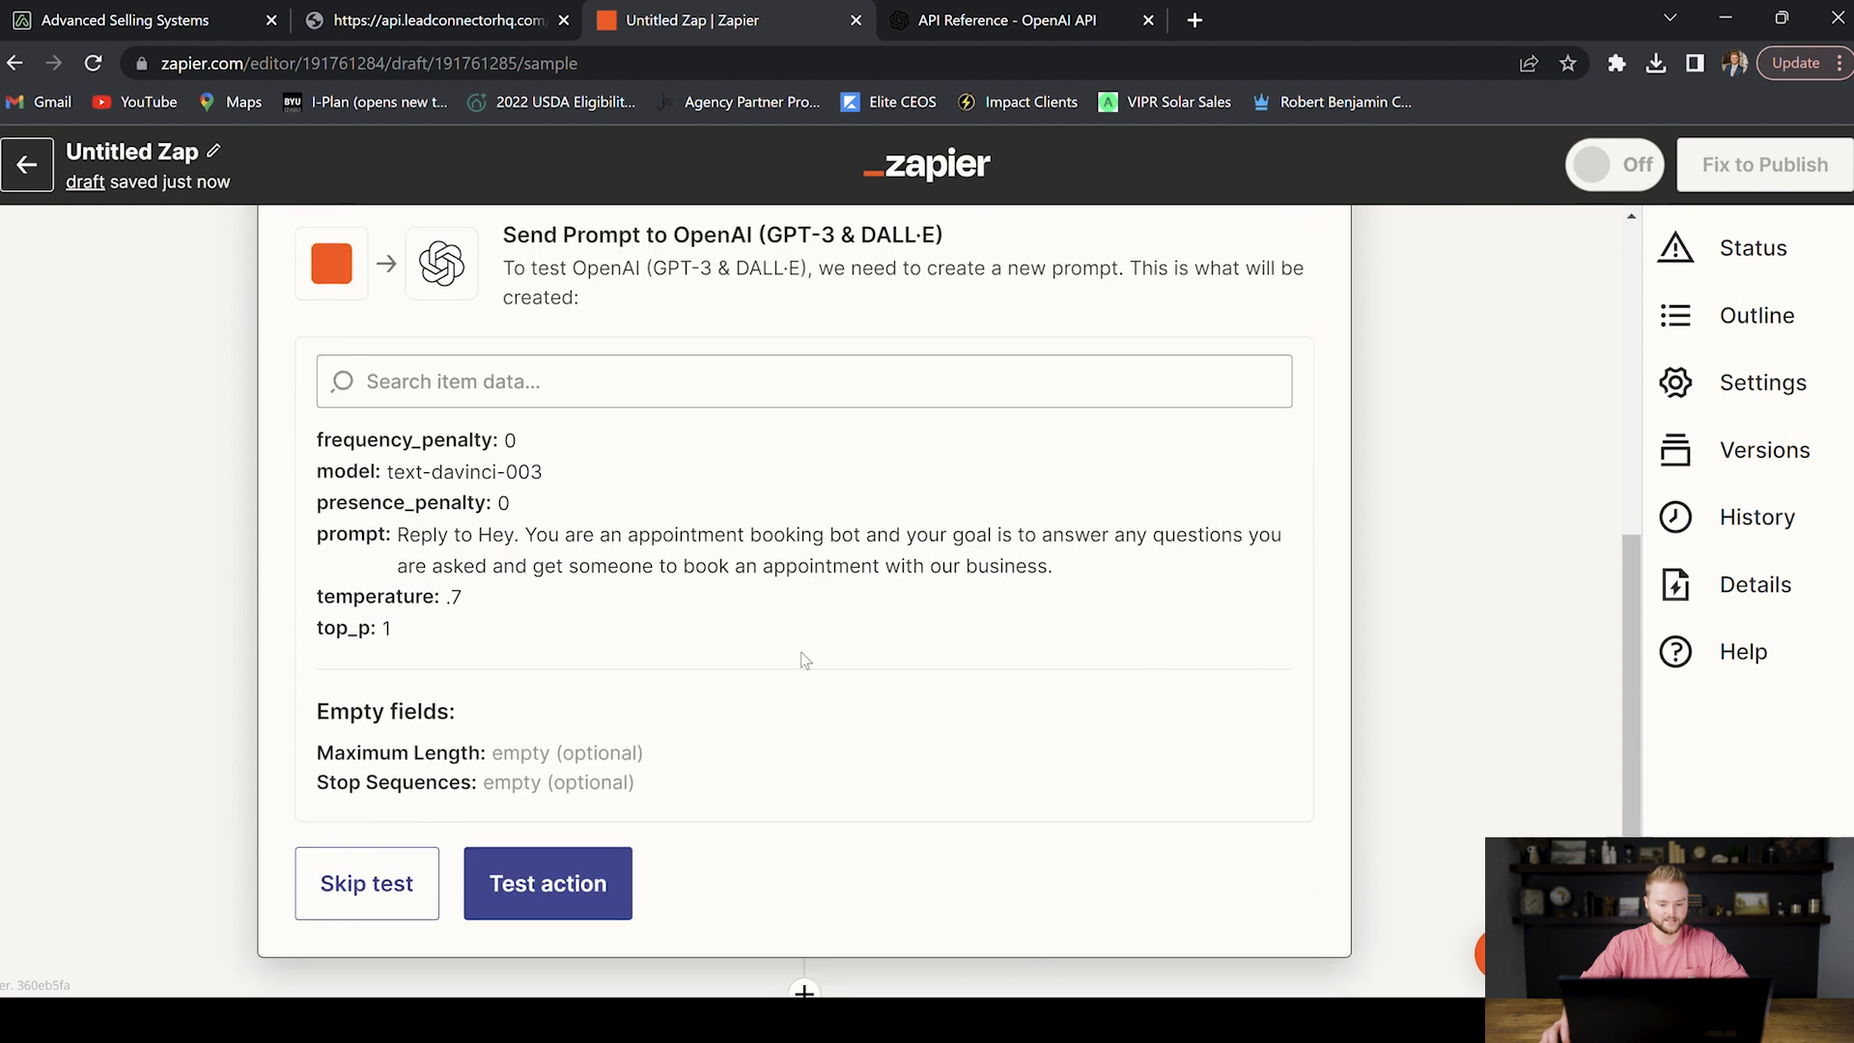
{"action": "left_click", "coordinate": [592, 799]}
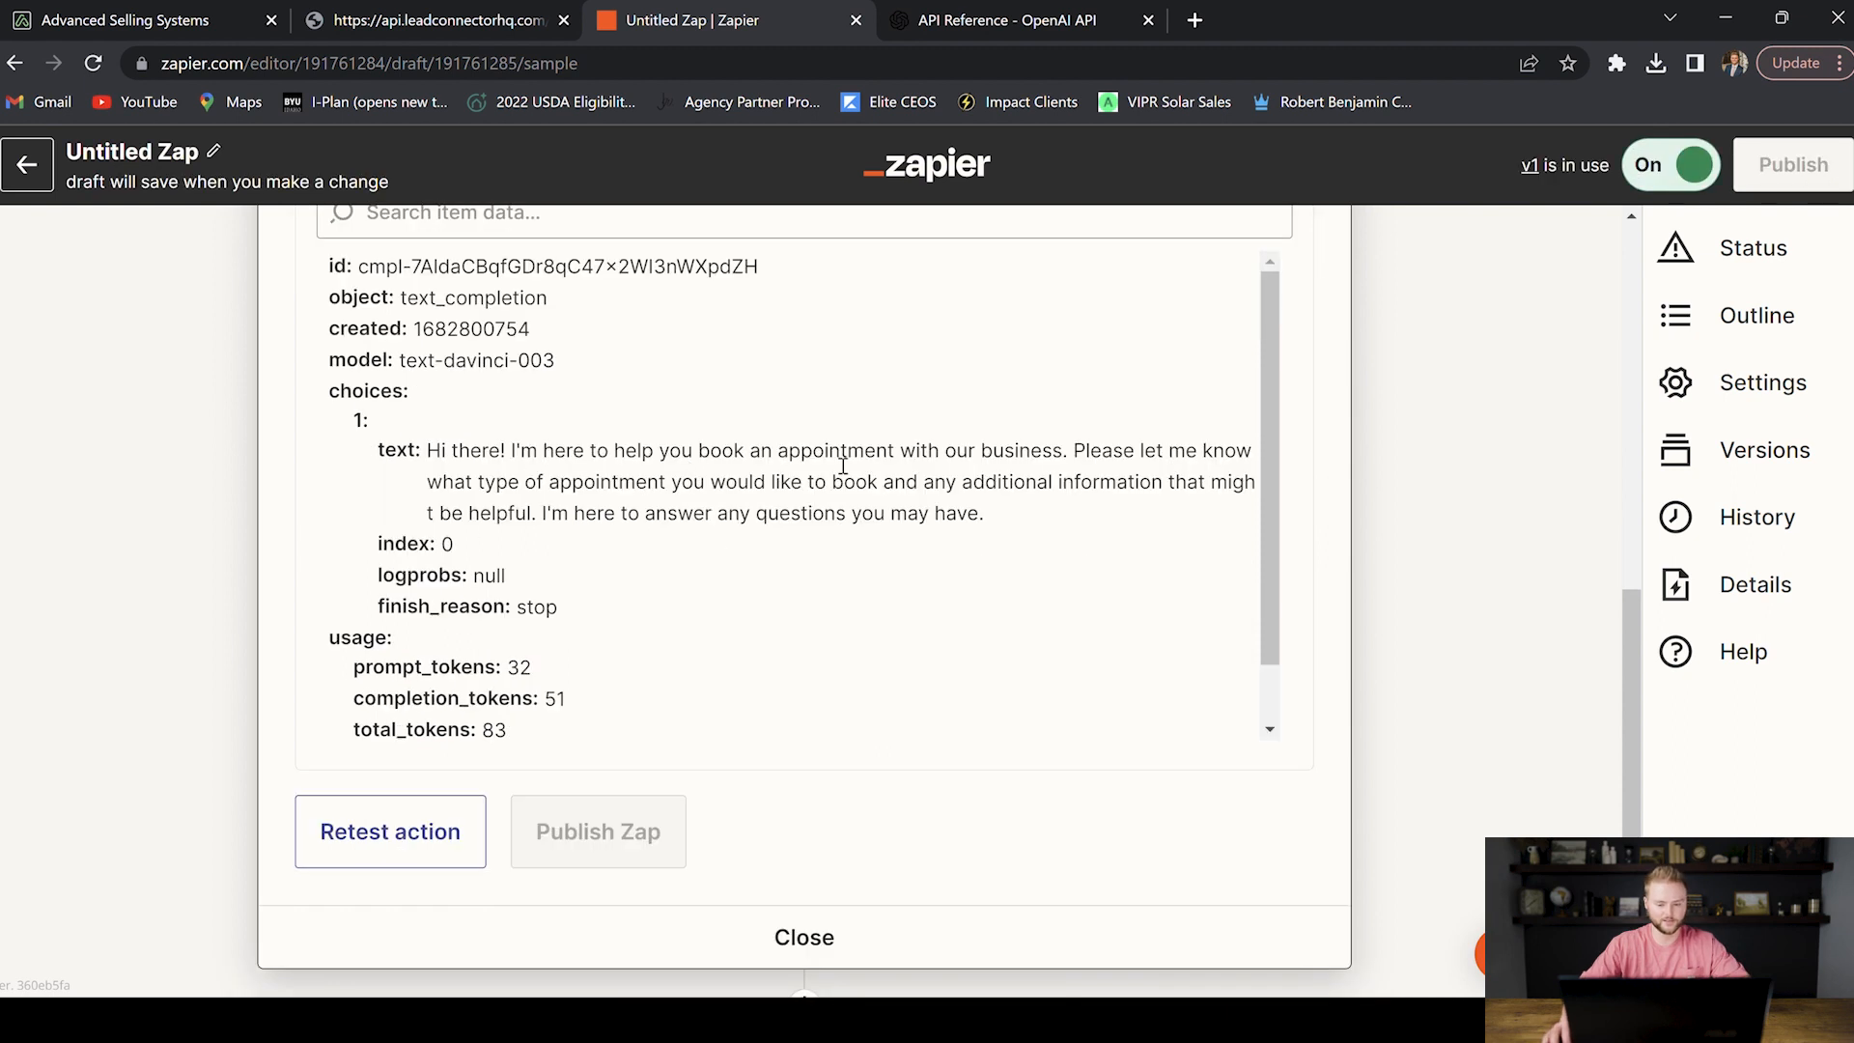
Step: Add a third action below Send Prompt, searching for "lead" and choosing LeadConnector as its app
{"action": "scroll", "coordinate": [849, 460], "scroll_direction": "down", "scroll_amount": 5}
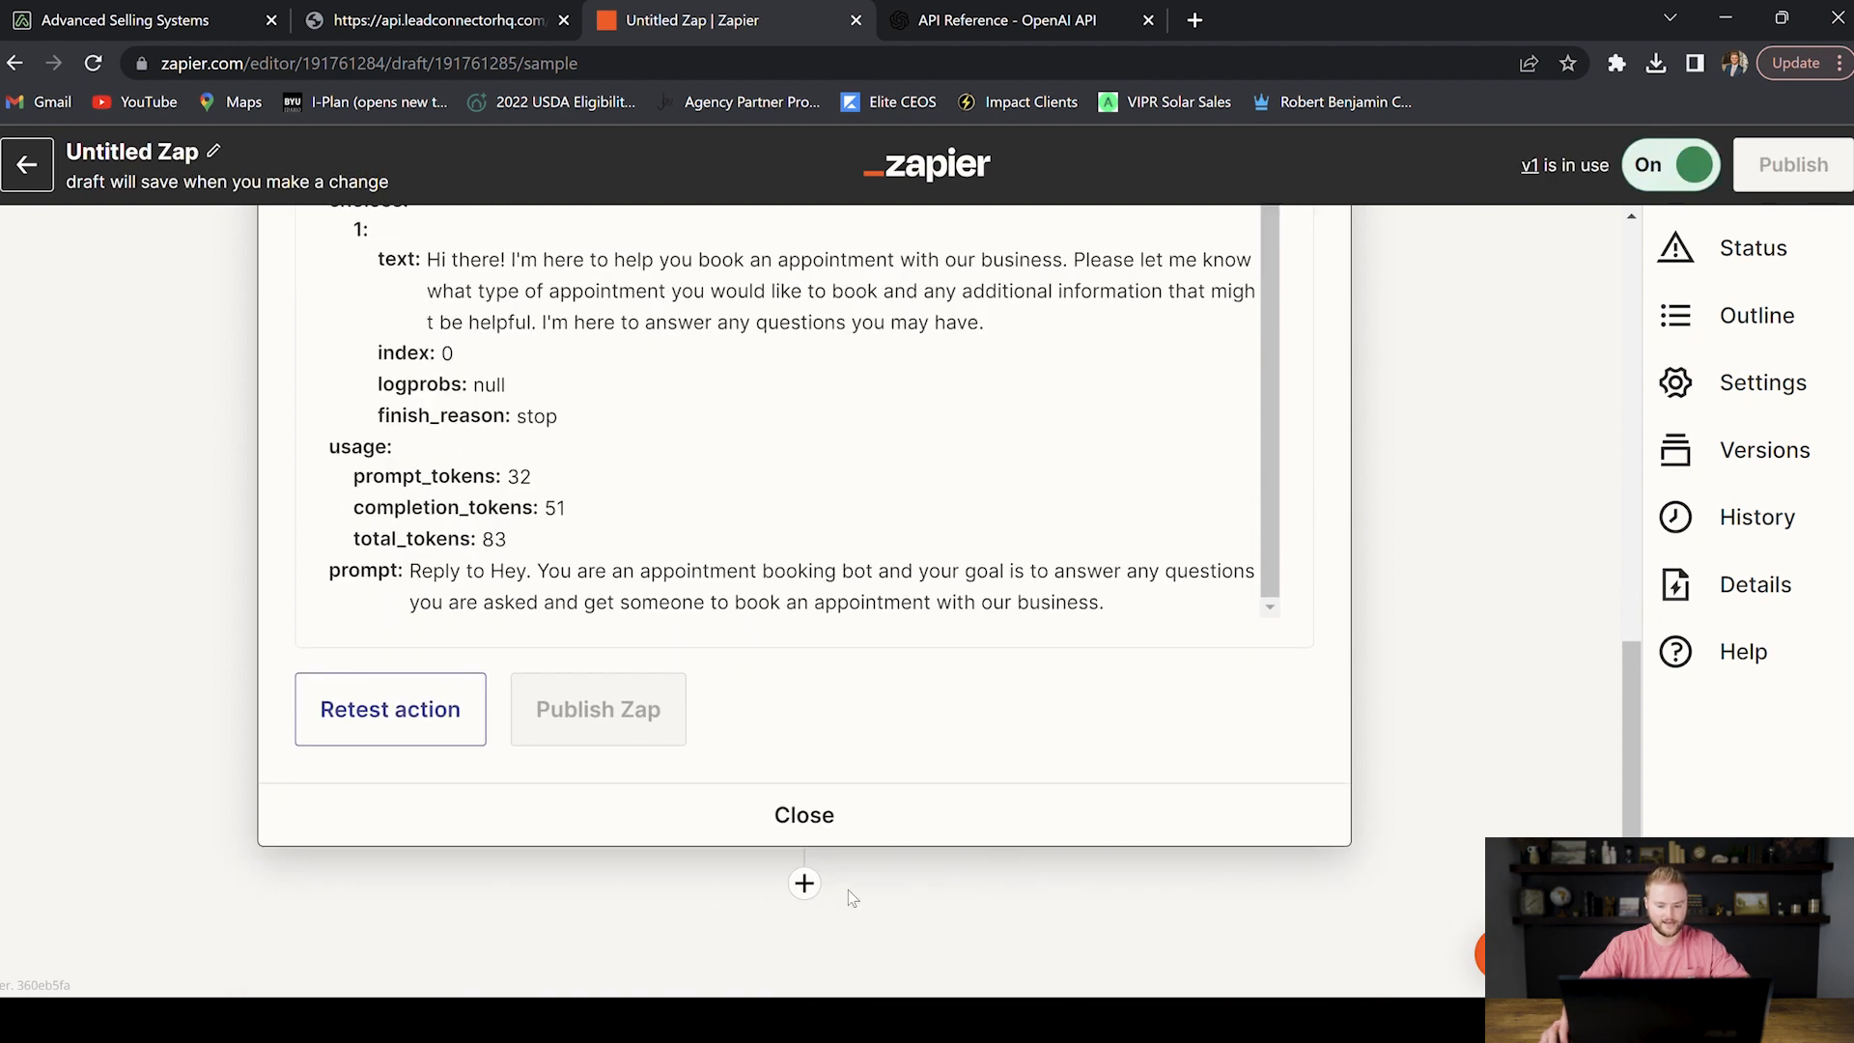
{"action": "left_click", "coordinate": [804, 882]}
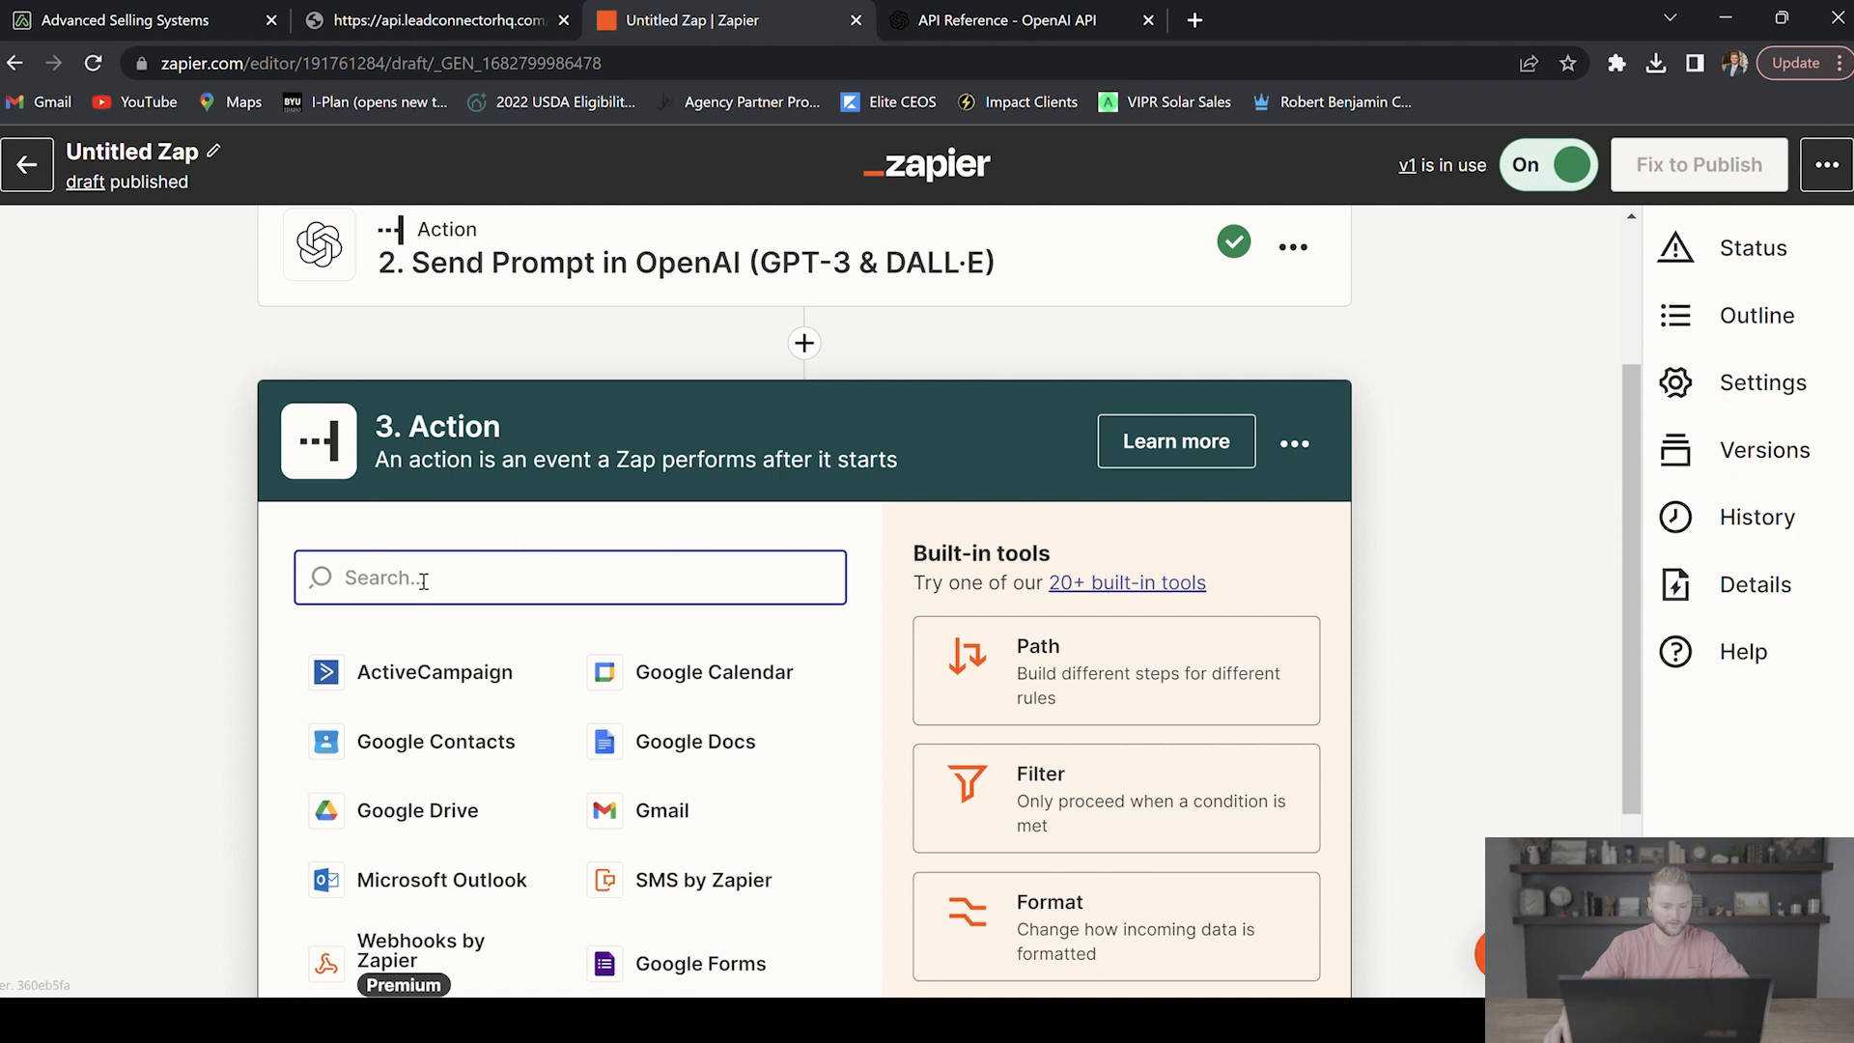
{"action": "type", "text": "d"}
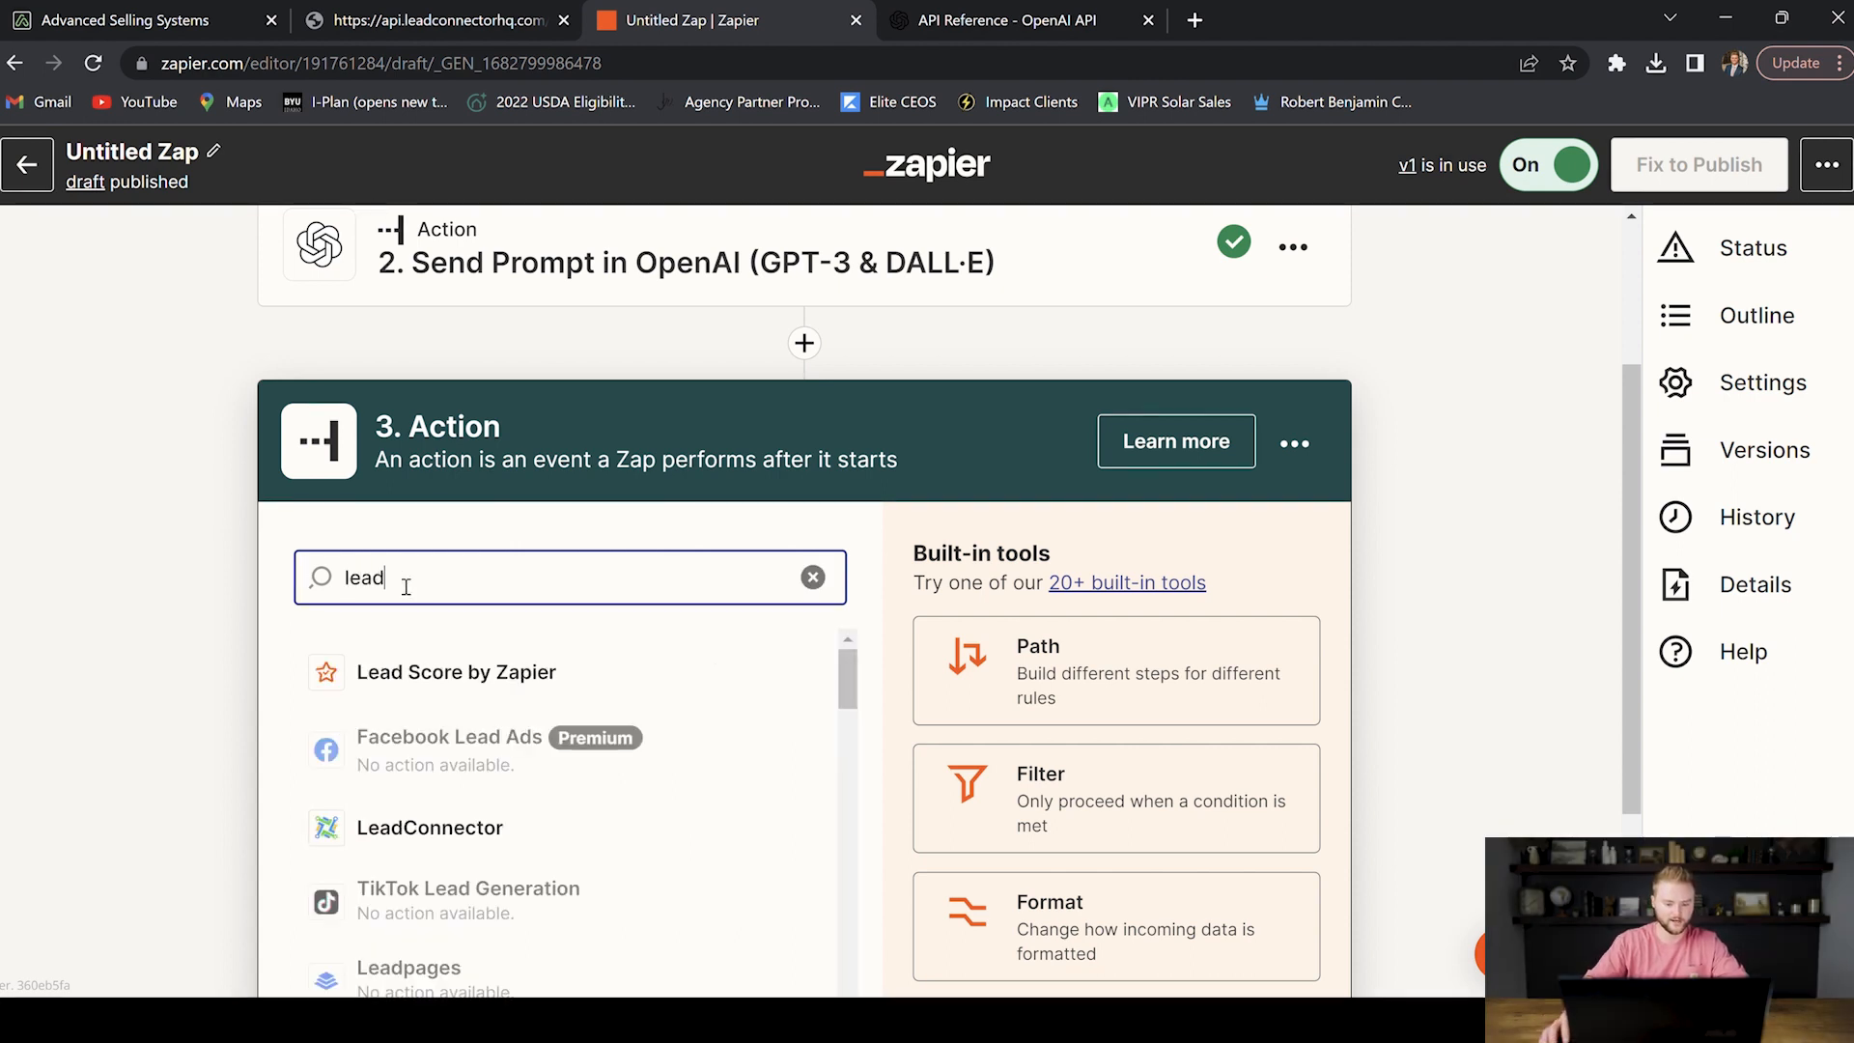
{"action": "left_click", "coordinate": [429, 830]}
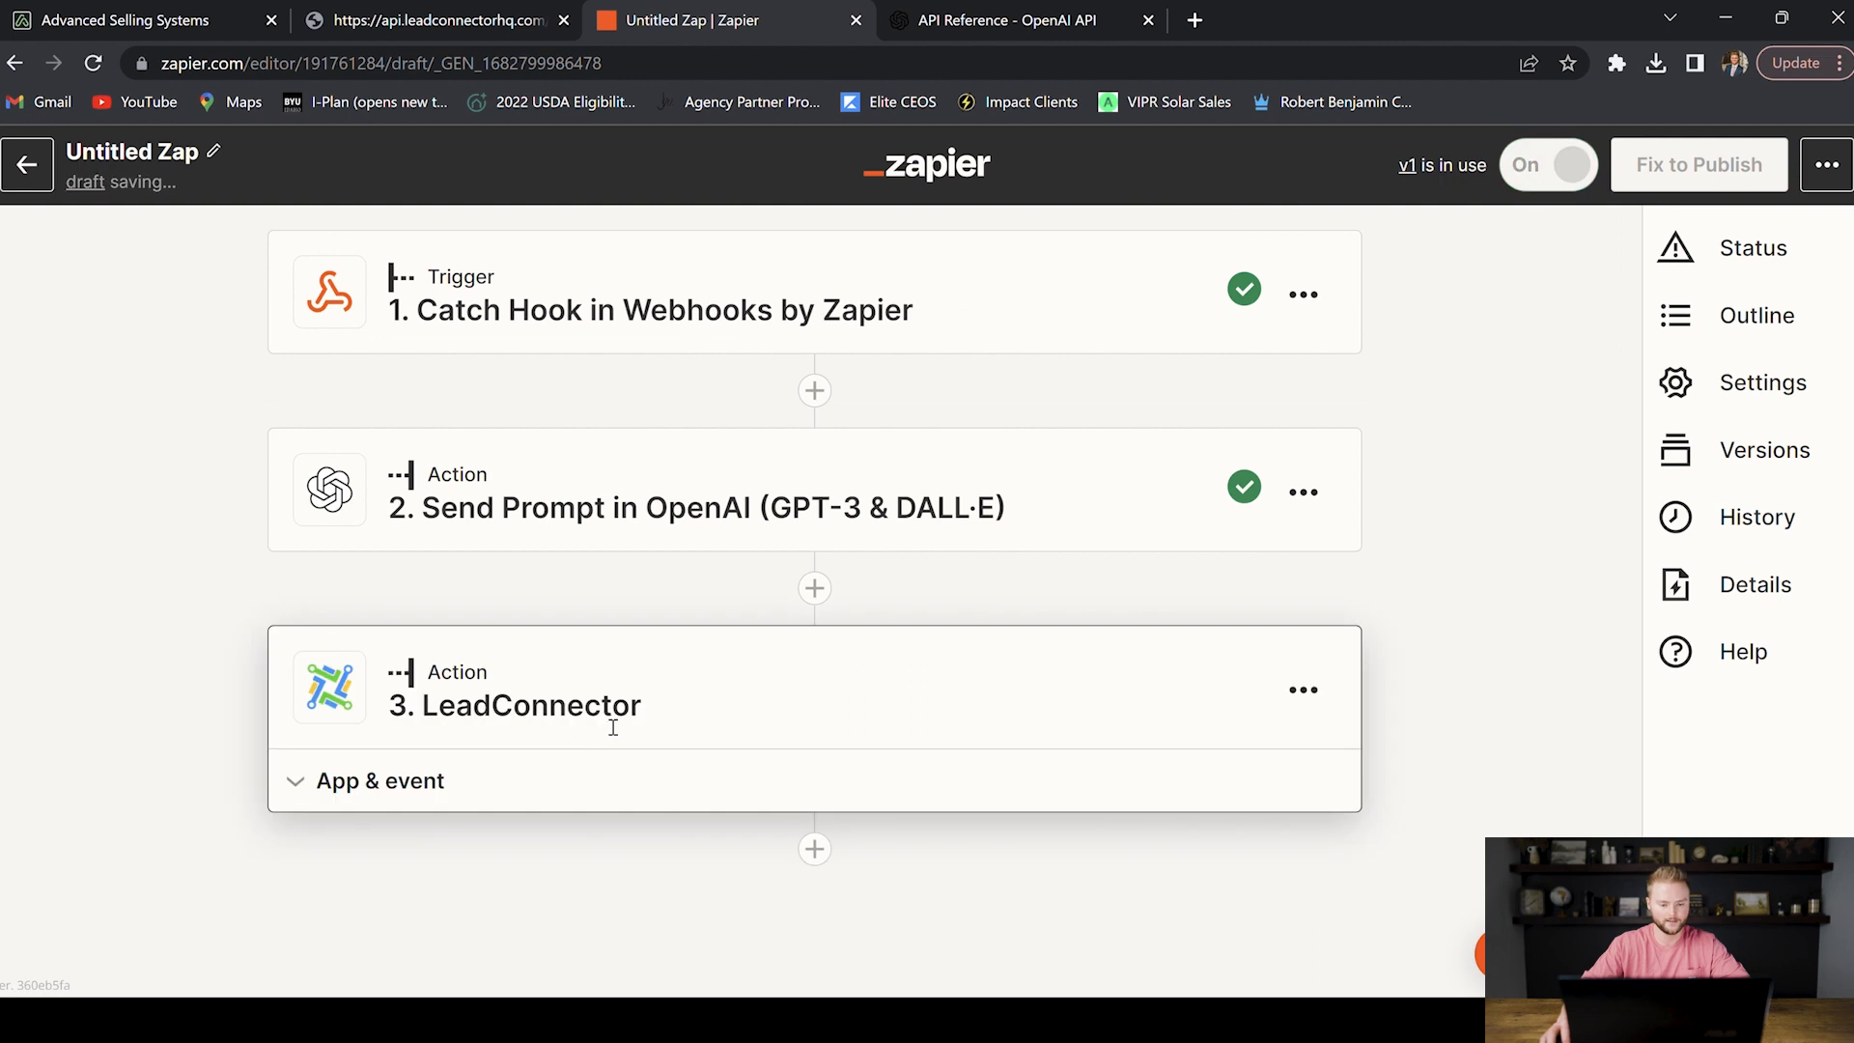
Step: Set the LeadConnector action's event to Add/Update Contact
{"action": "scroll", "coordinate": [536, 469], "scroll_direction": "down", "scroll_amount": 1}
{"action": "scroll", "coordinate": [546, 519], "scroll_direction": "up", "scroll_amount": 1}
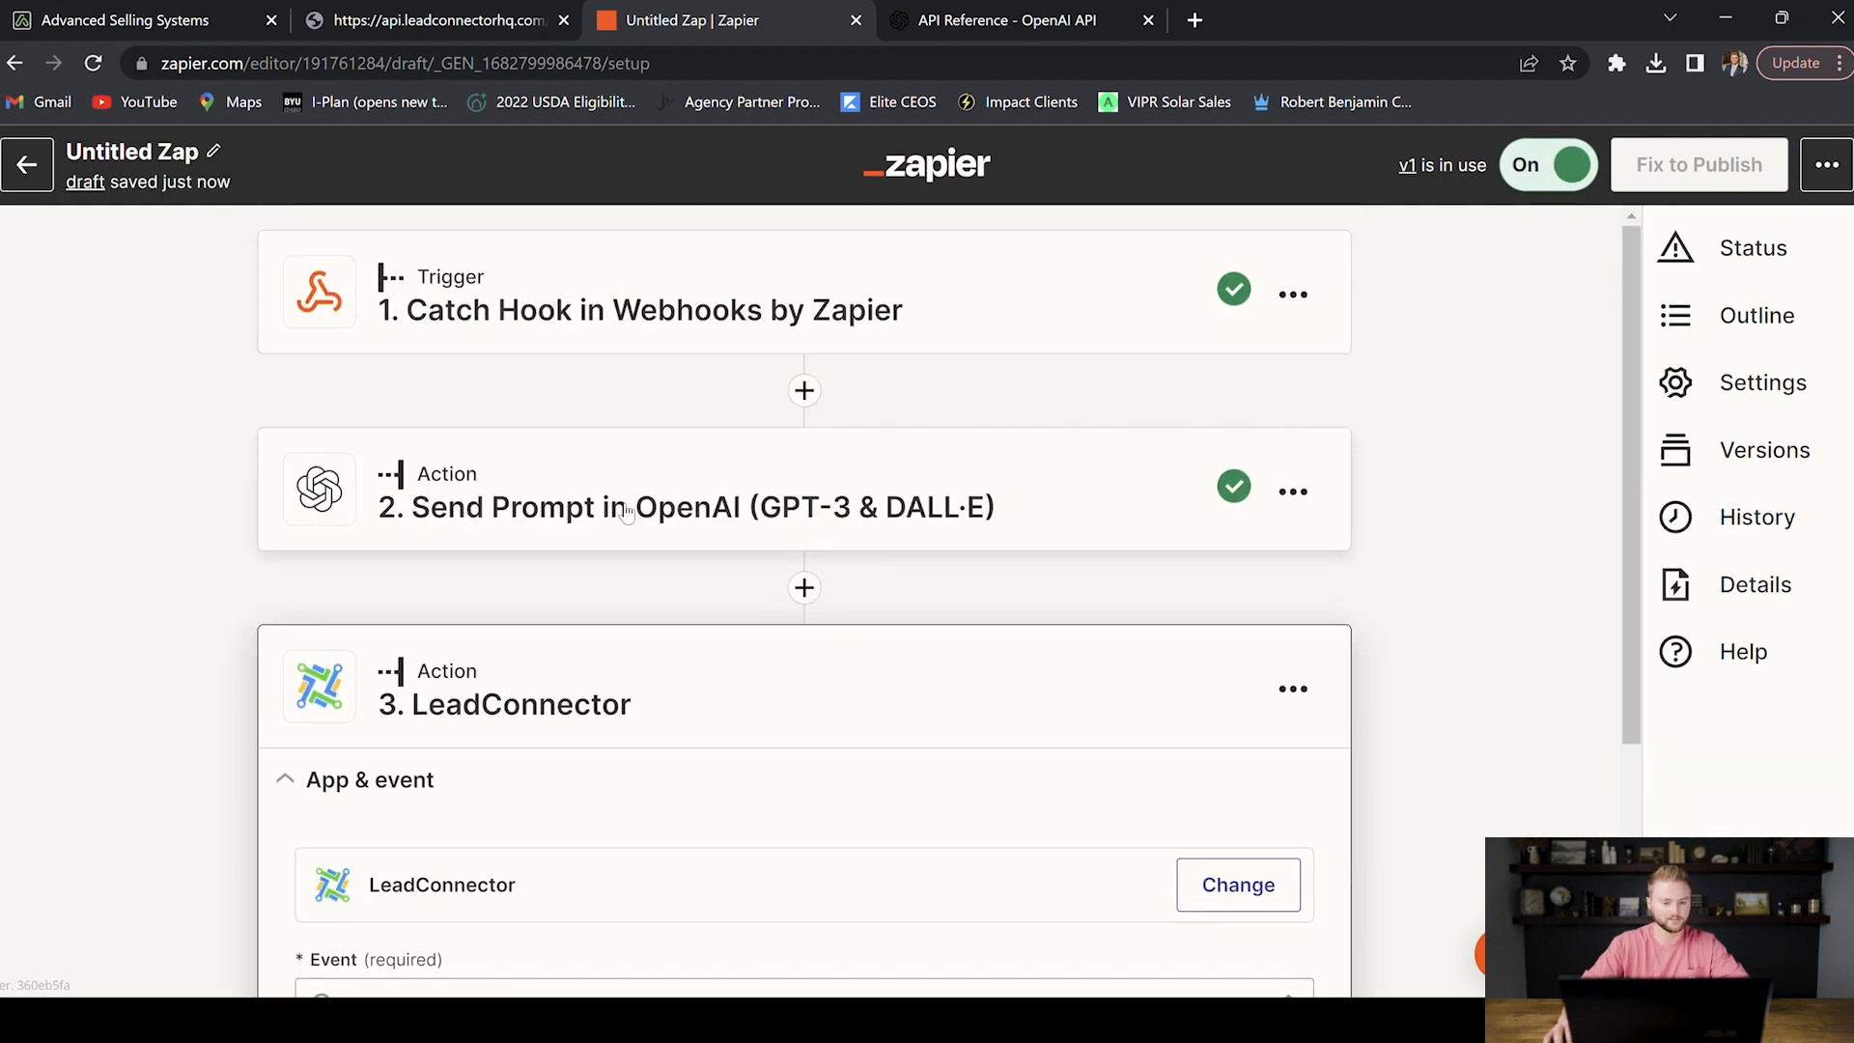
{"action": "scroll", "coordinate": [629, 494], "scroll_direction": "down", "scroll_amount": 3}
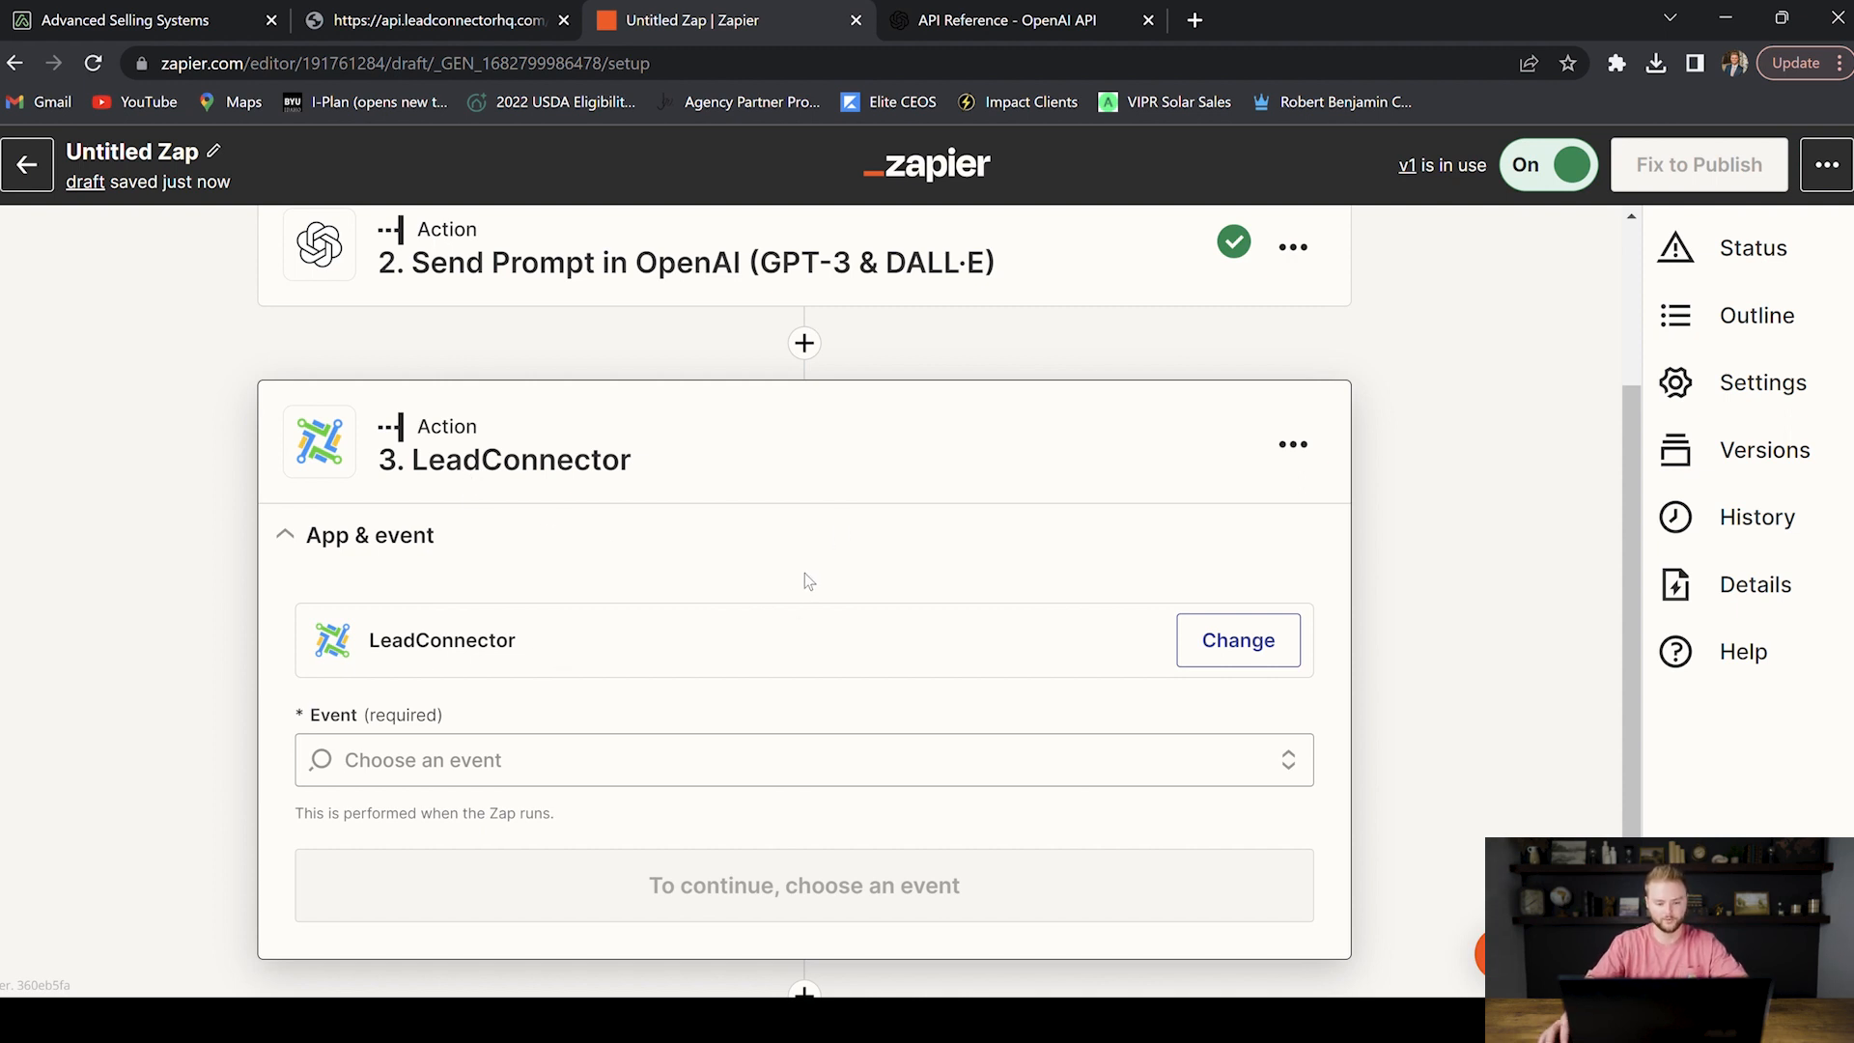
{"action": "scroll", "coordinate": [809, 579], "scroll_direction": "down", "scroll_amount": 1}
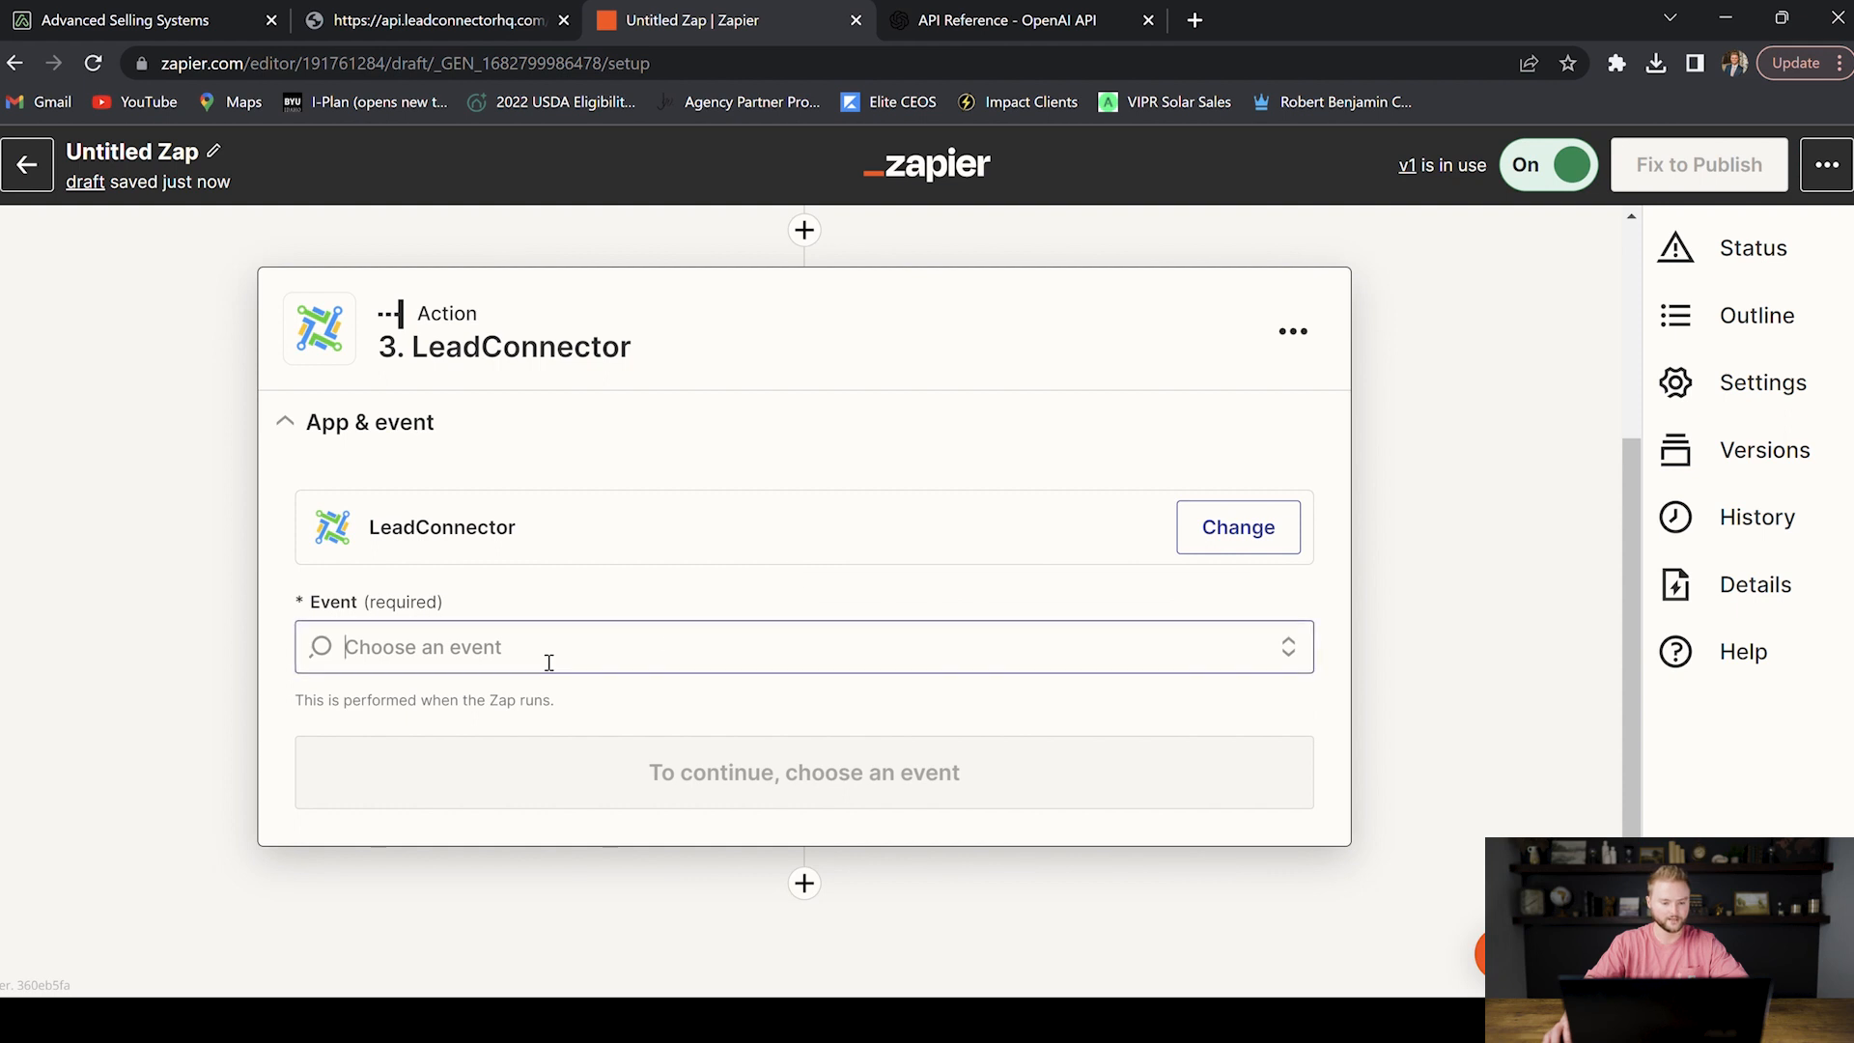
{"action": "left_click", "coordinate": [547, 662]}
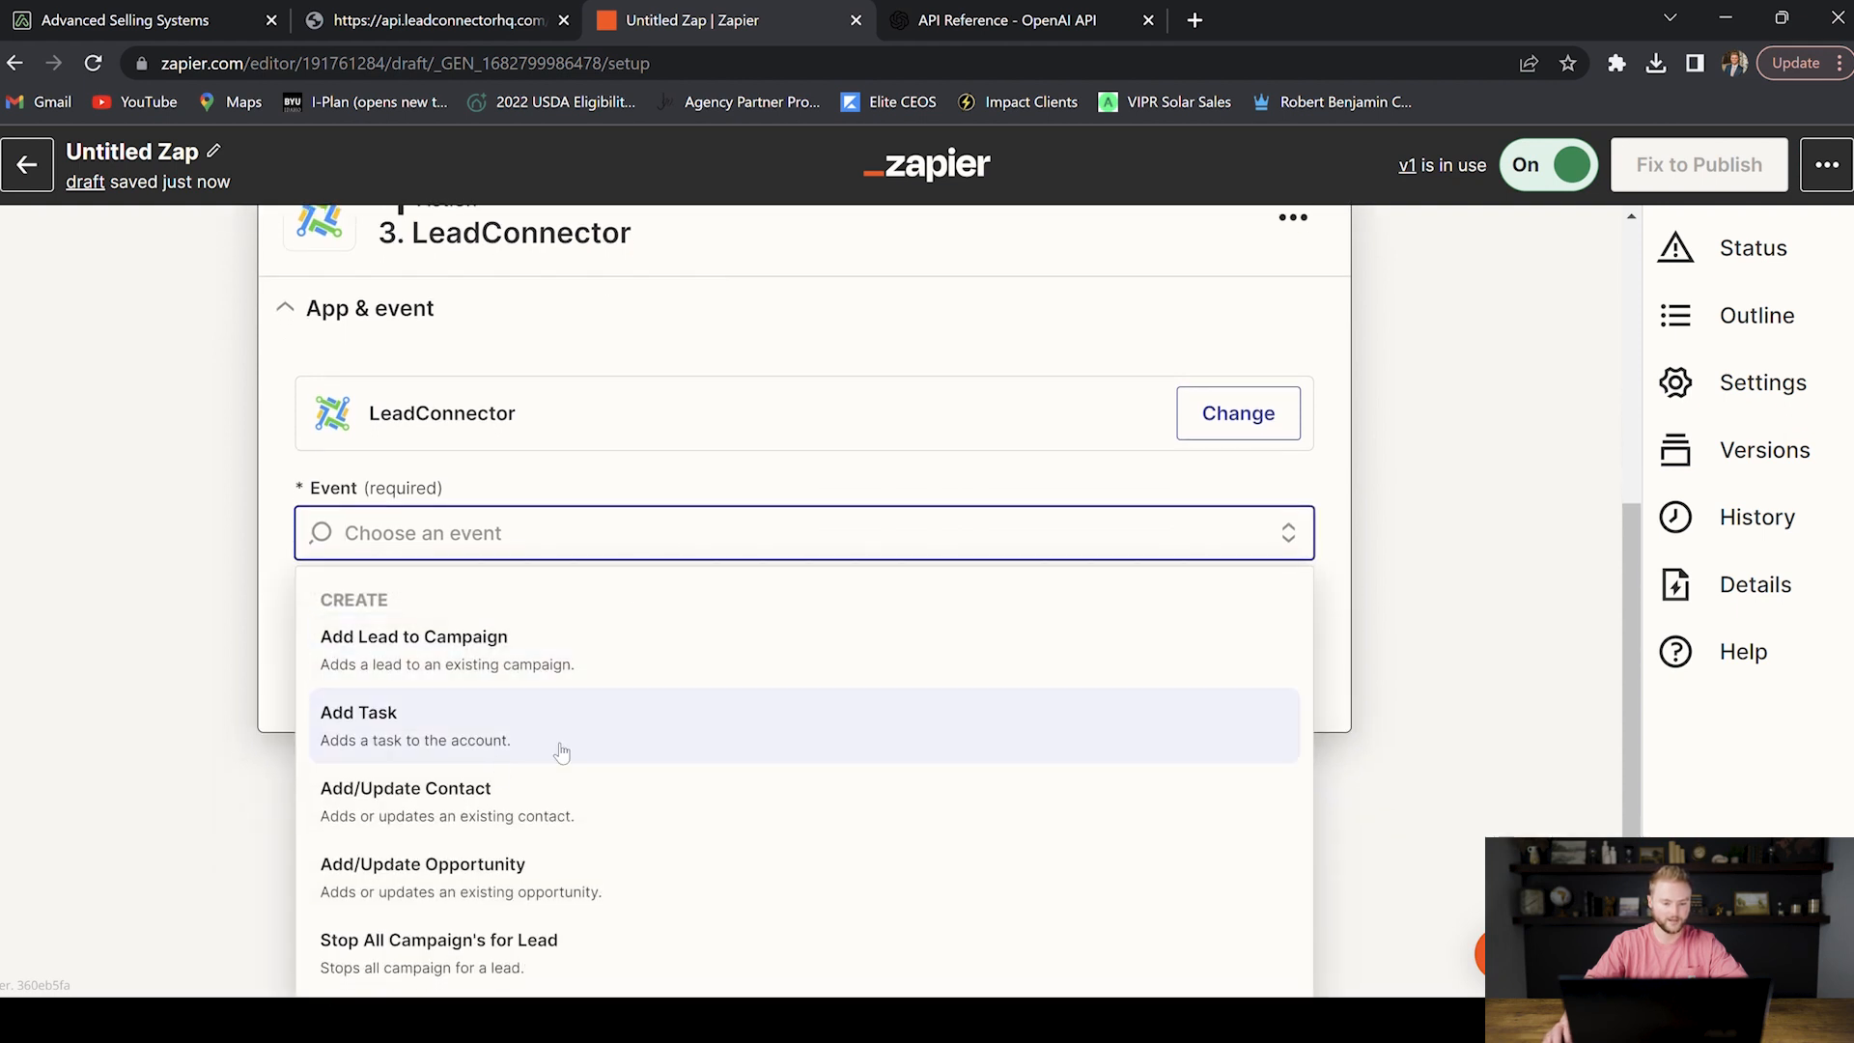
{"action": "left_click", "coordinate": [417, 803]}
Step: Choose LeadConnector #2 as the action's account and continue to the contact fields
{"action": "left_click", "coordinate": [1221, 596]}
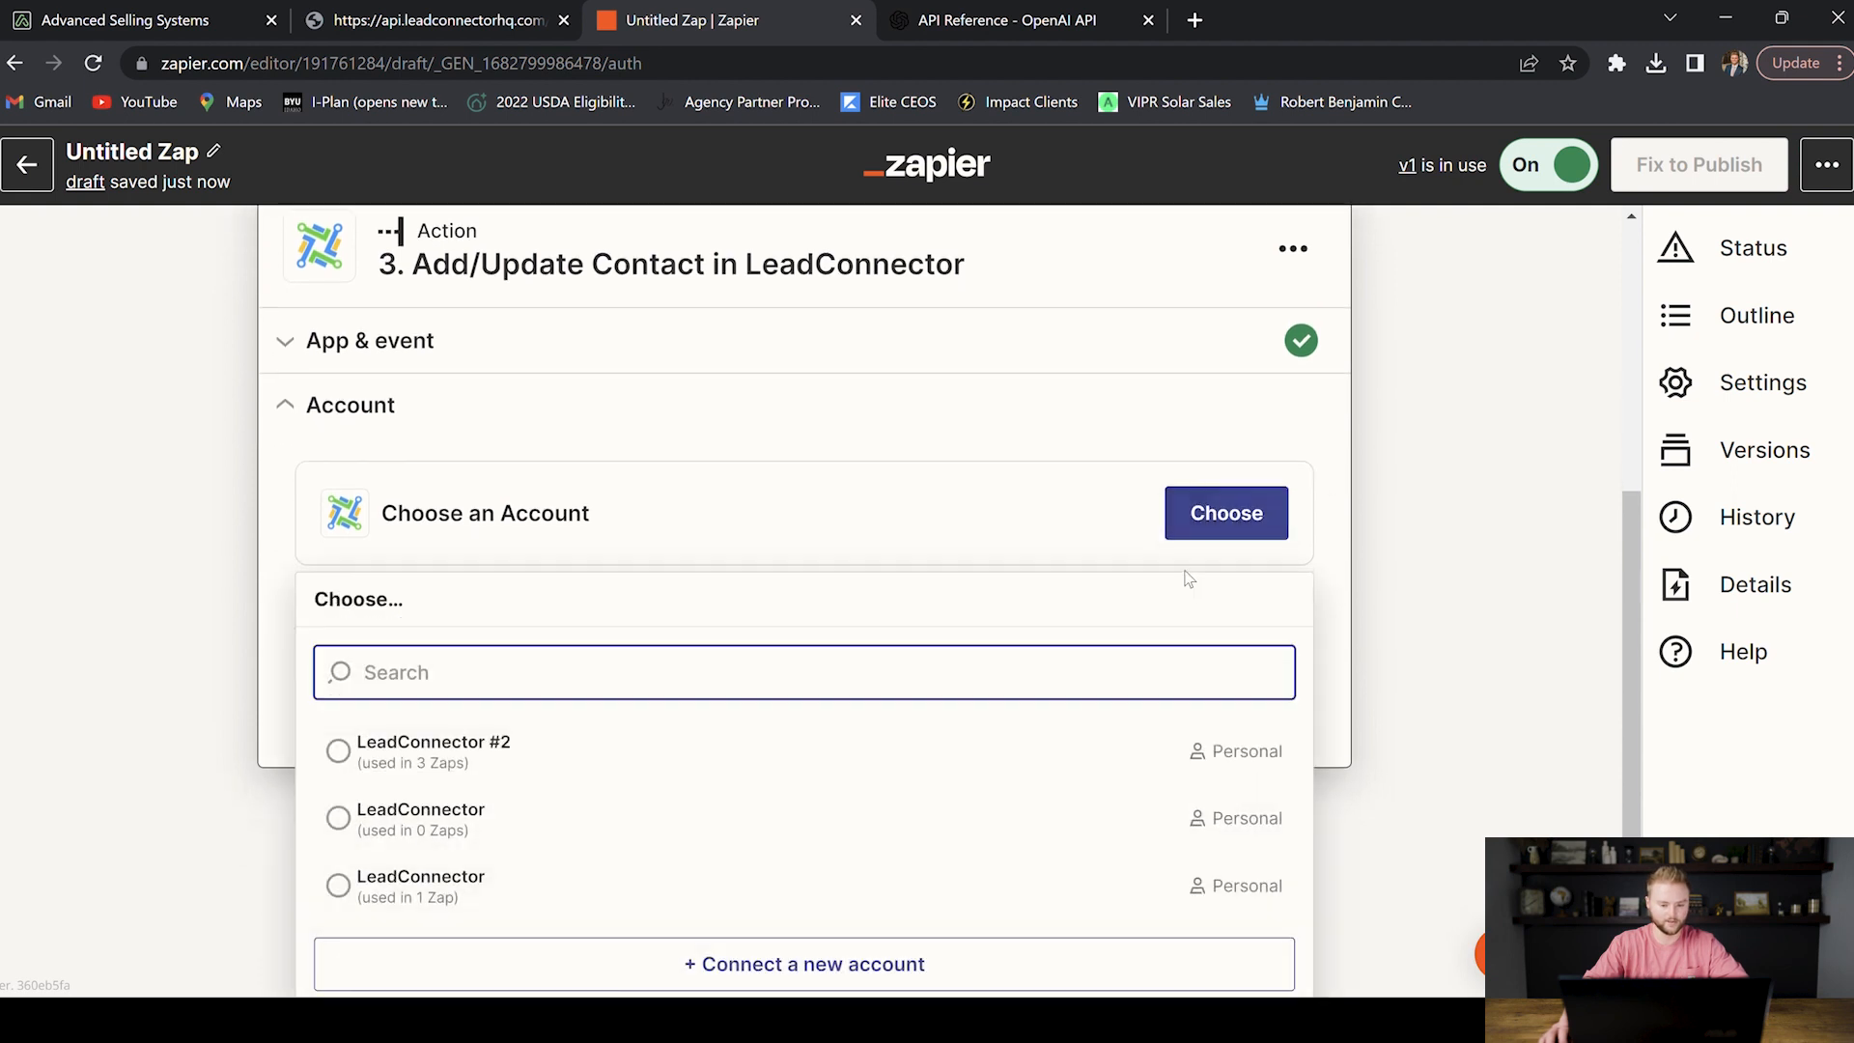
{"action": "left_click", "coordinate": [463, 758]}
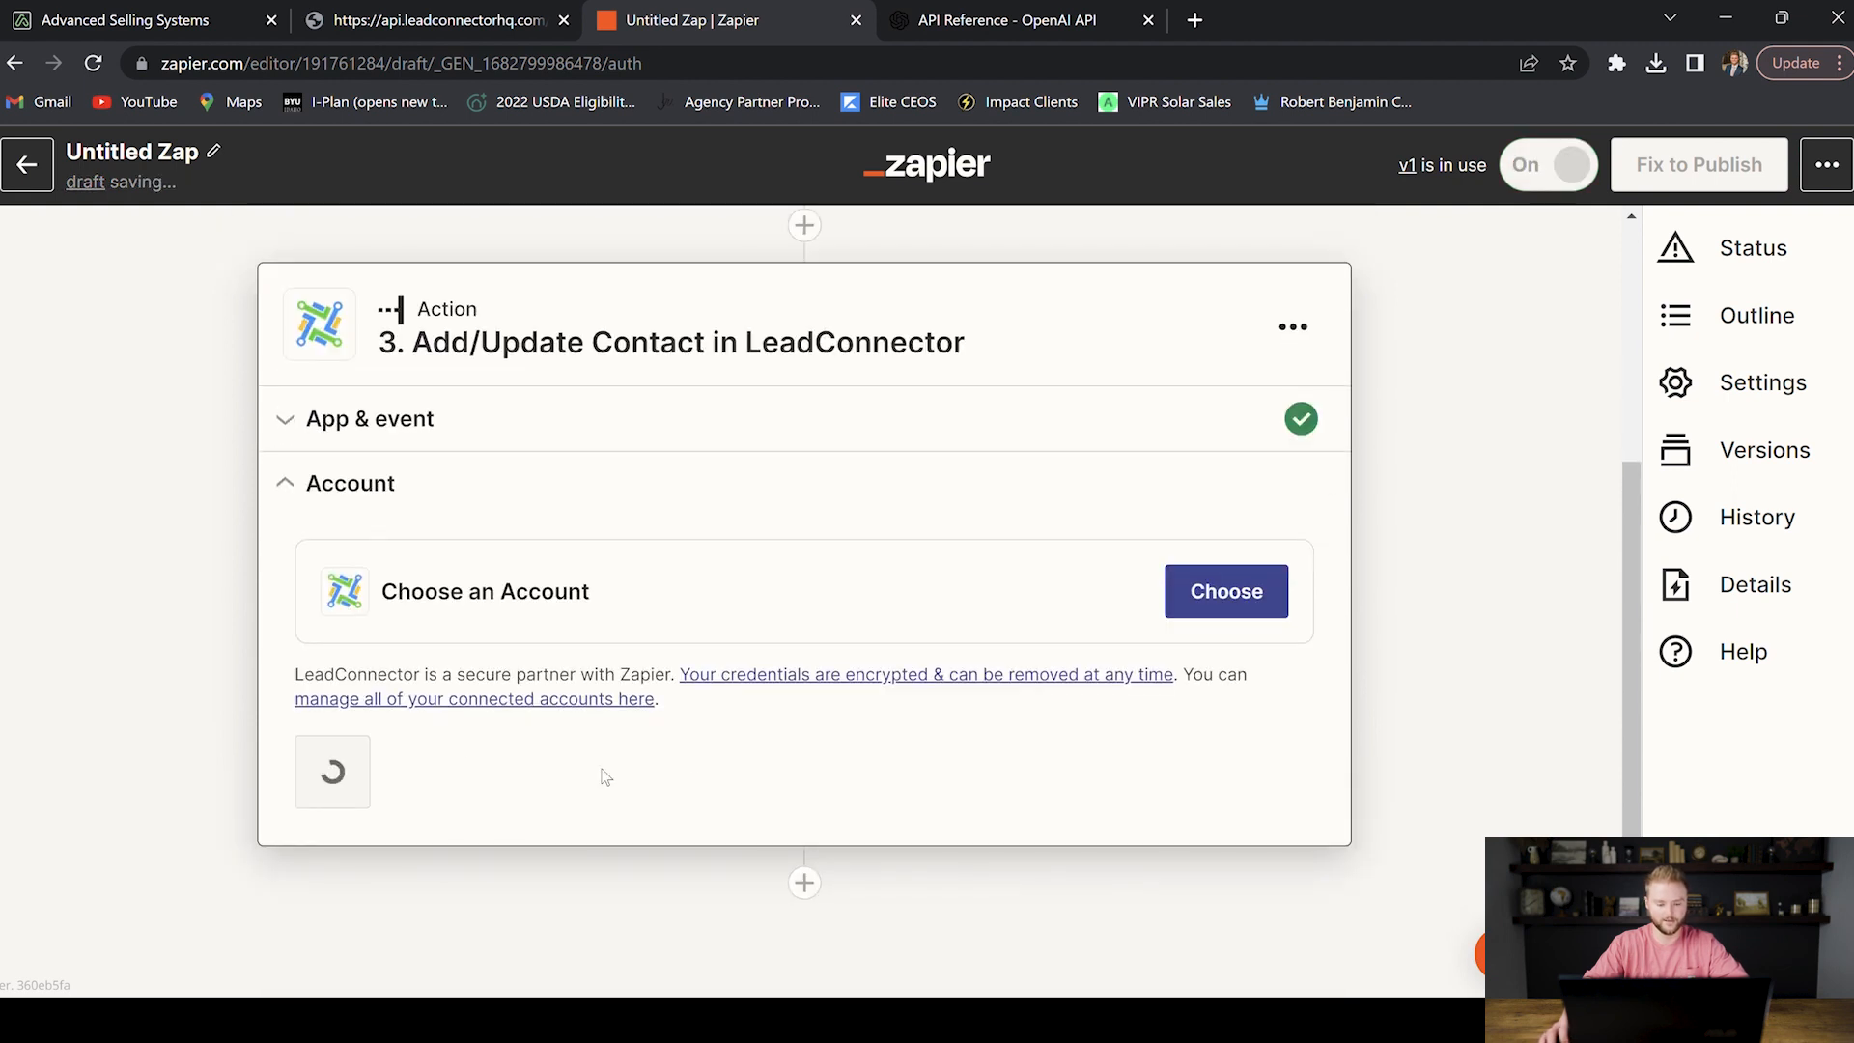
{"action": "left_click", "coordinate": [386, 732]}
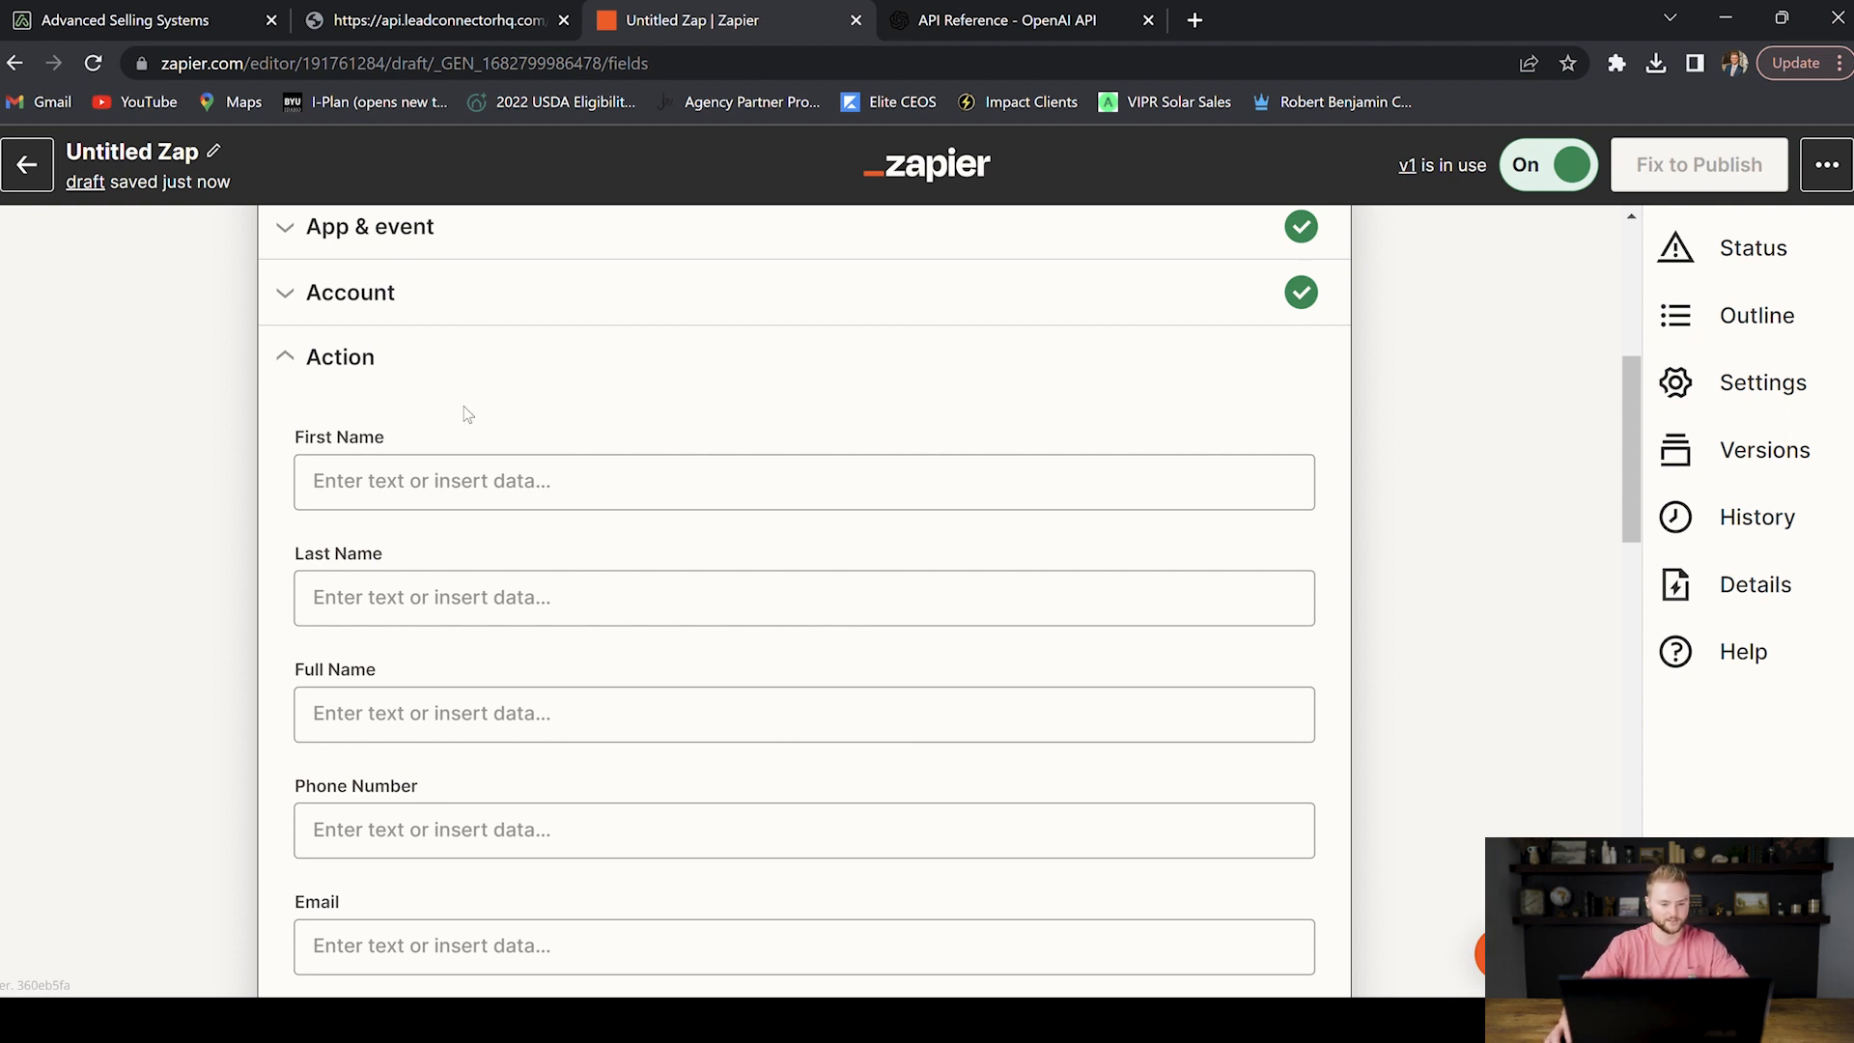
Step: Map the contact's First Name to the webhook's First Name field
{"action": "left_click", "coordinate": [372, 485]}
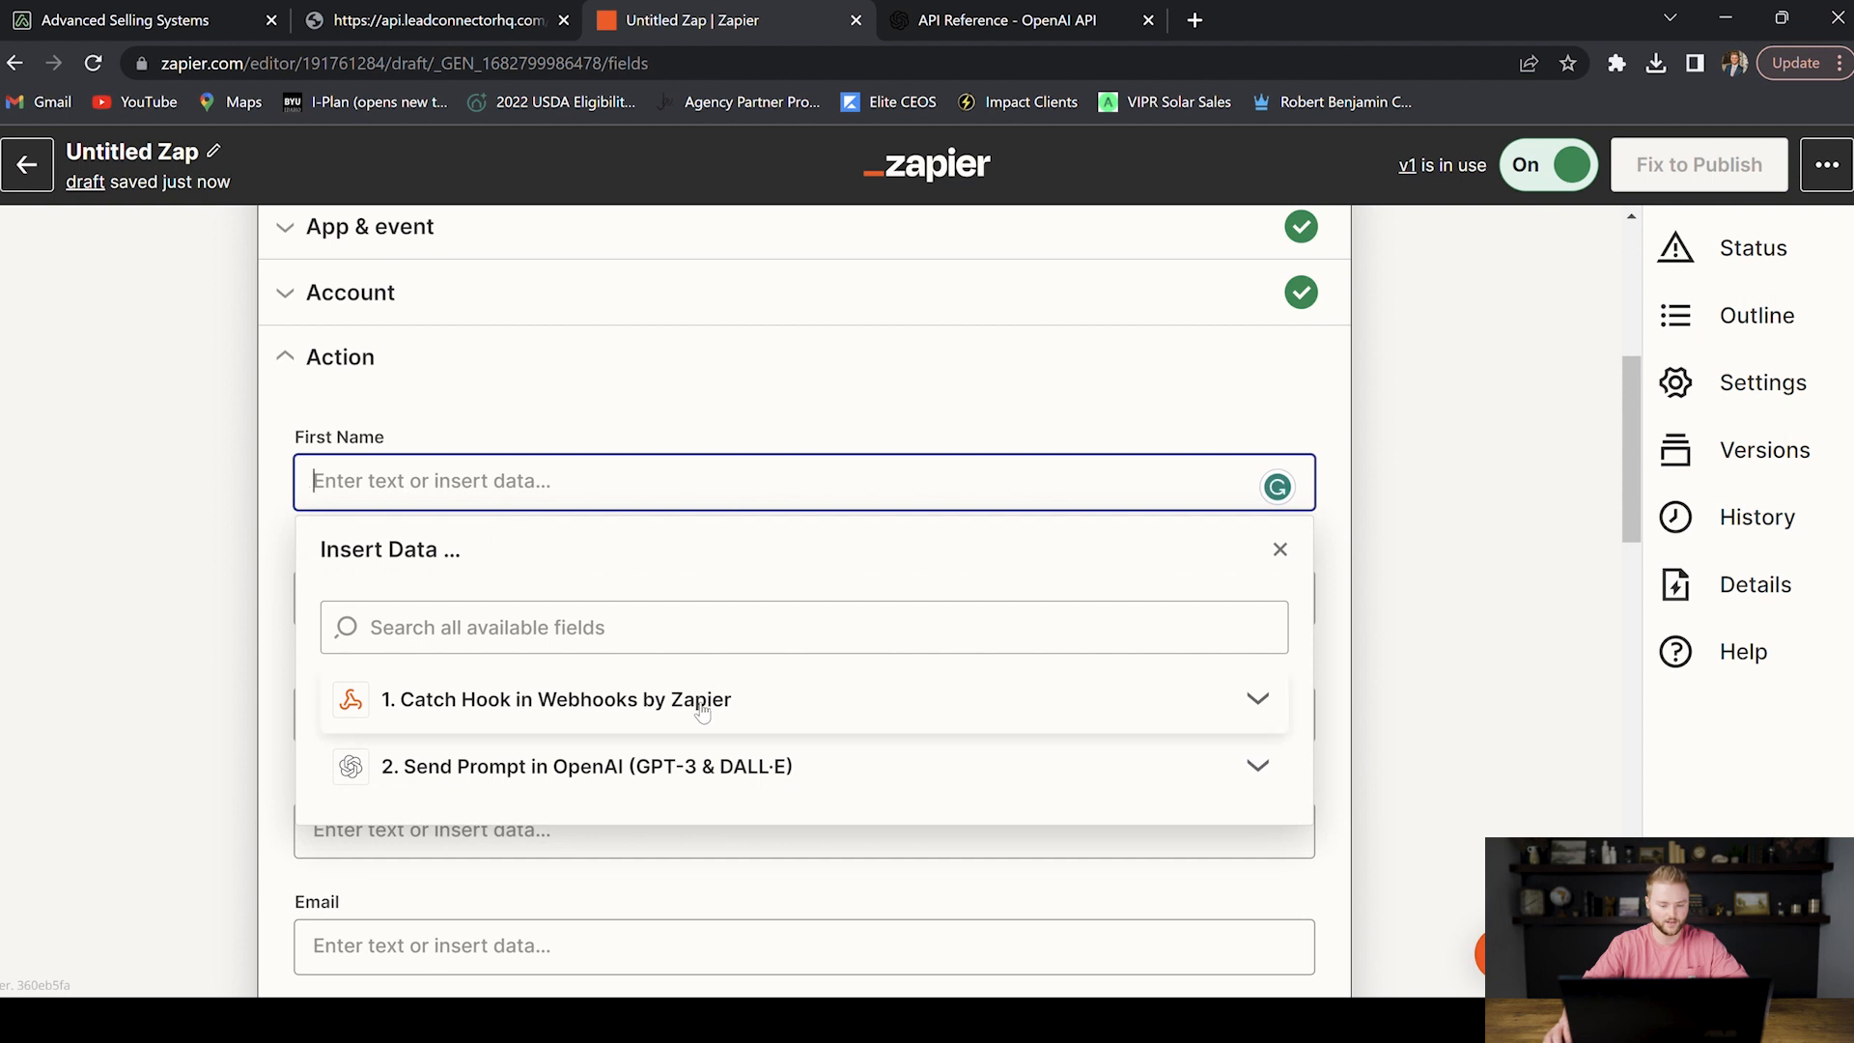
{"action": "left_click", "coordinate": [758, 710]}
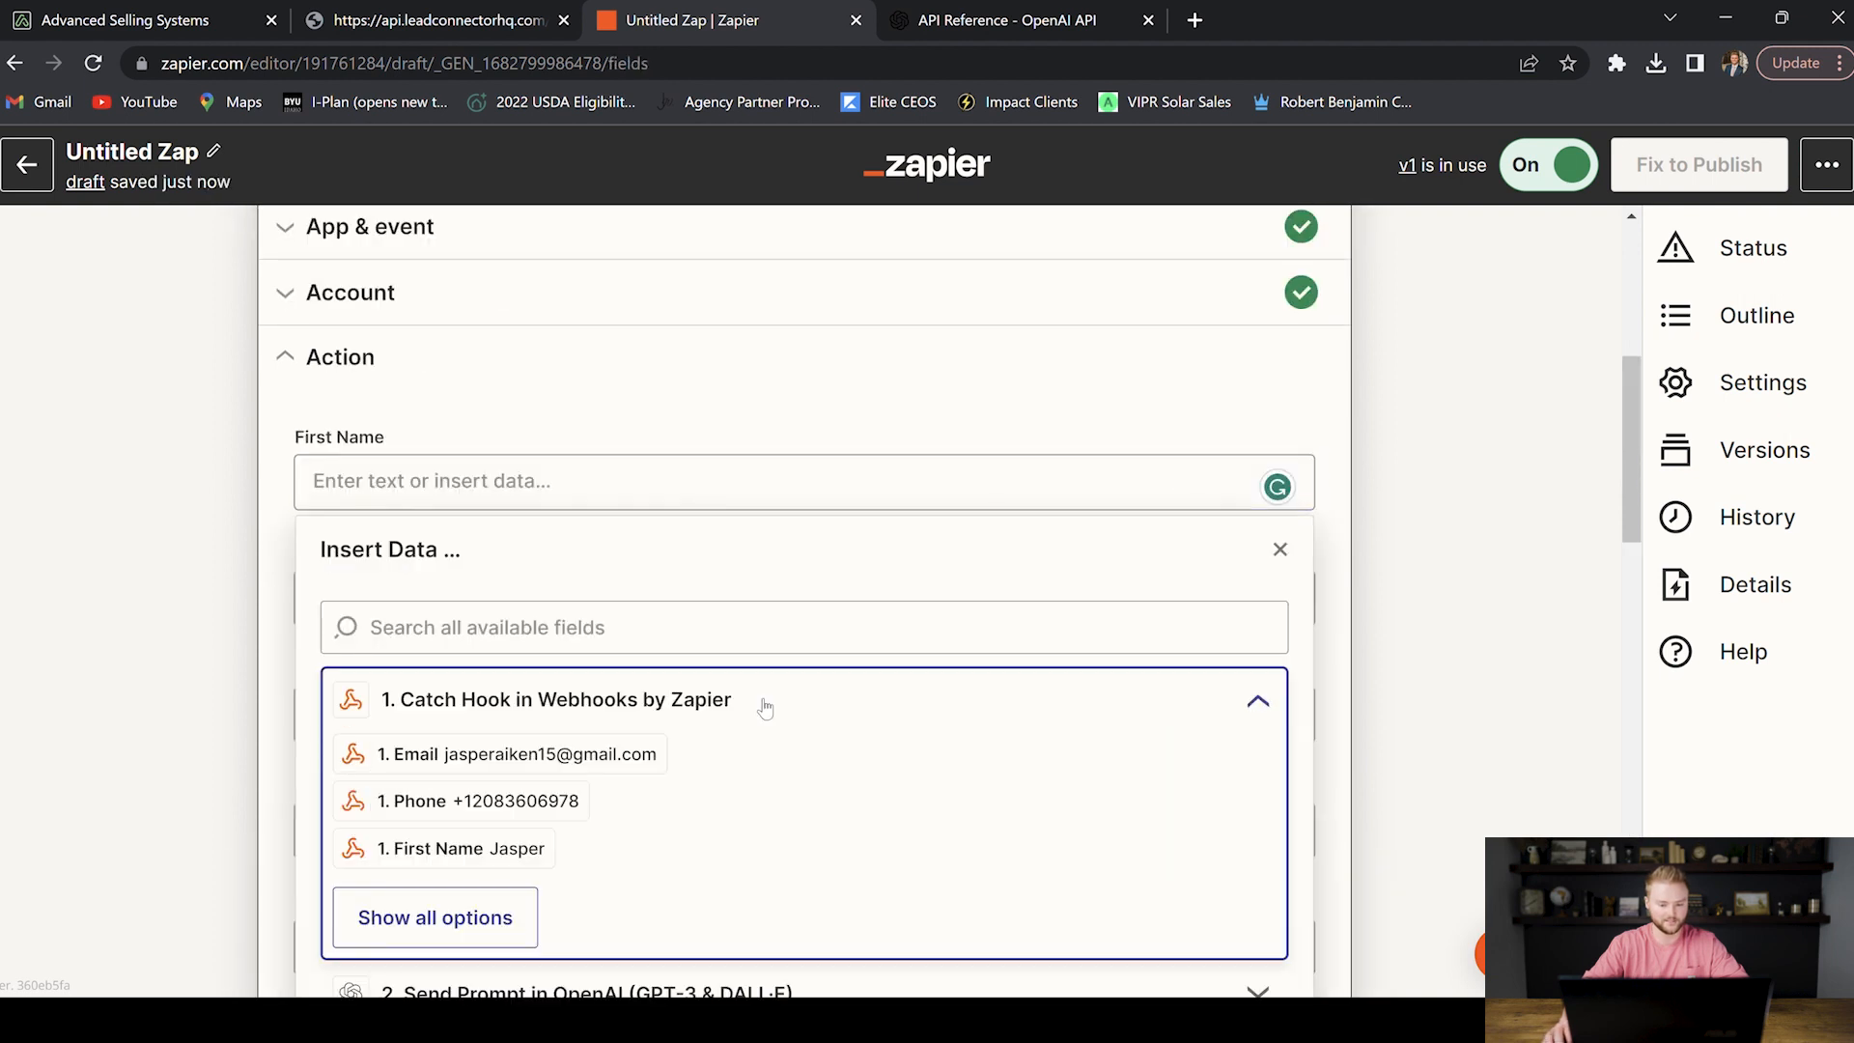
{"action": "left_click", "coordinate": [463, 853]}
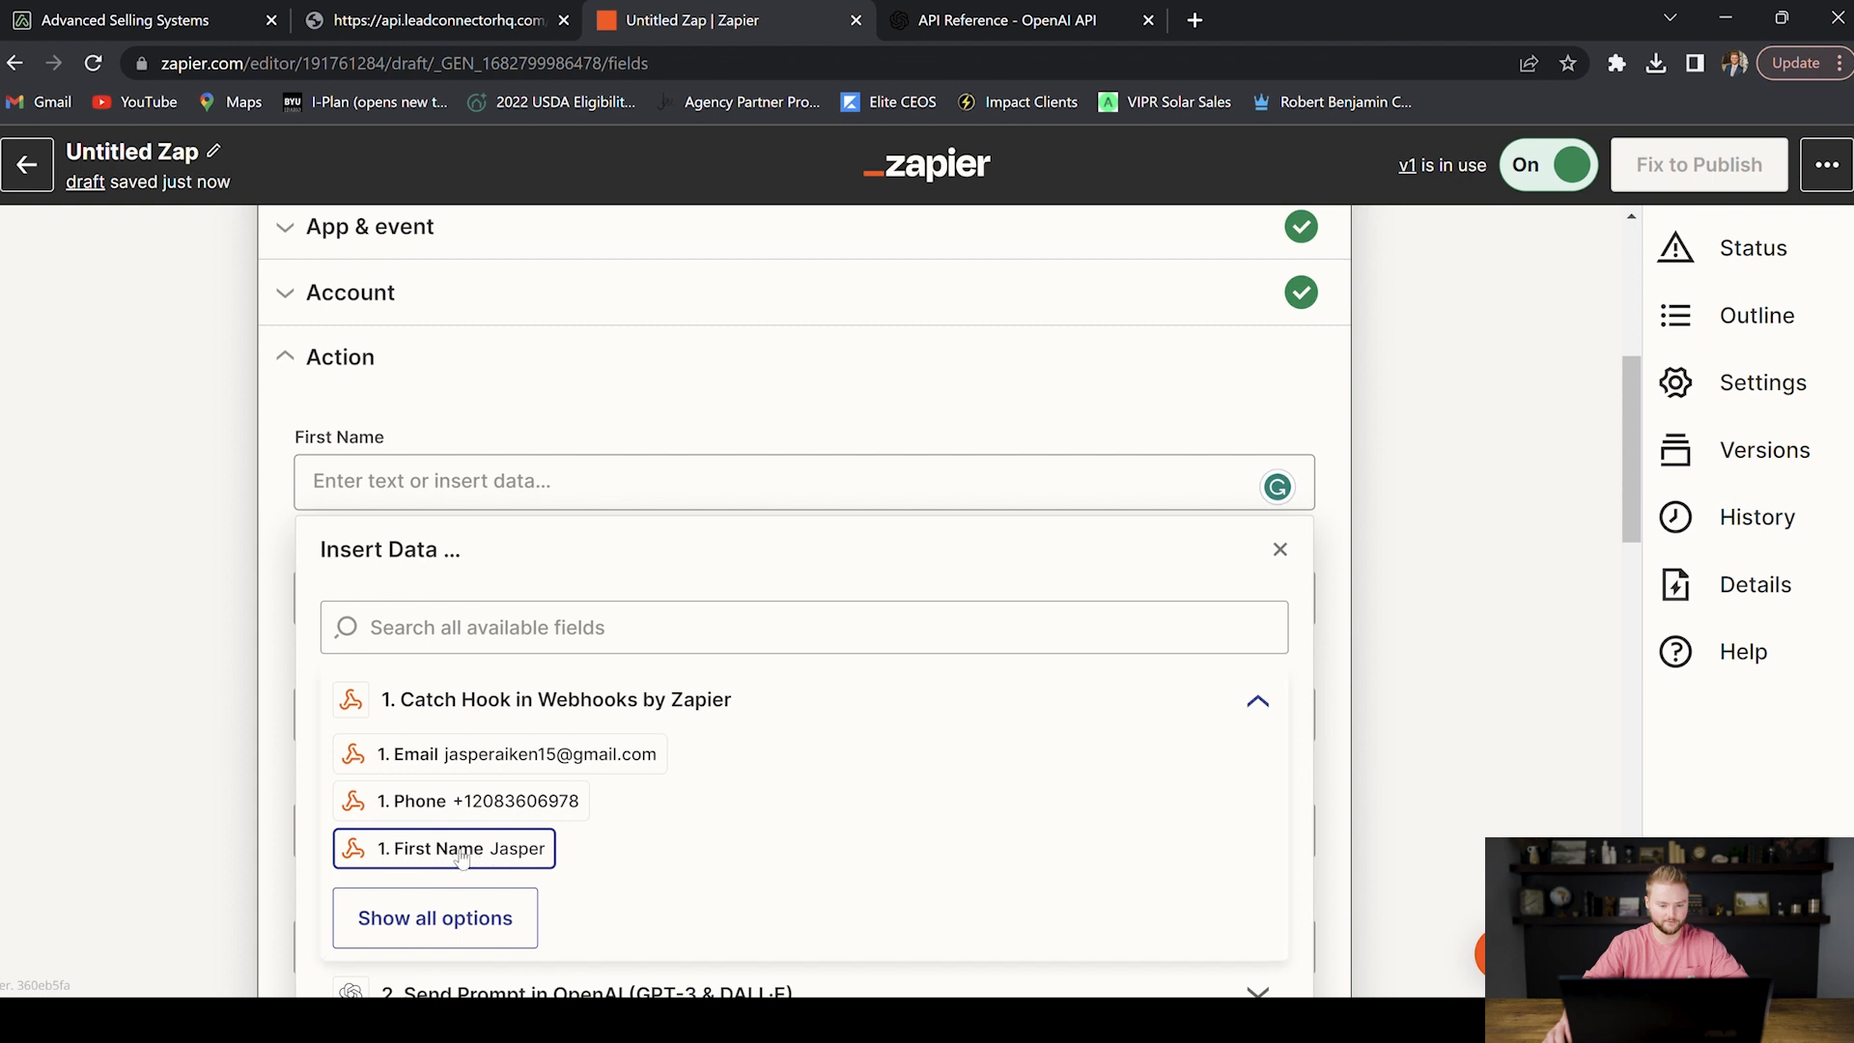
{"action": "left_click", "coordinate": [220, 633]}
Step: Map the contact's Last Name to the webhook's Last Name field from the full list of options
{"action": "left_click", "coordinate": [414, 606]}
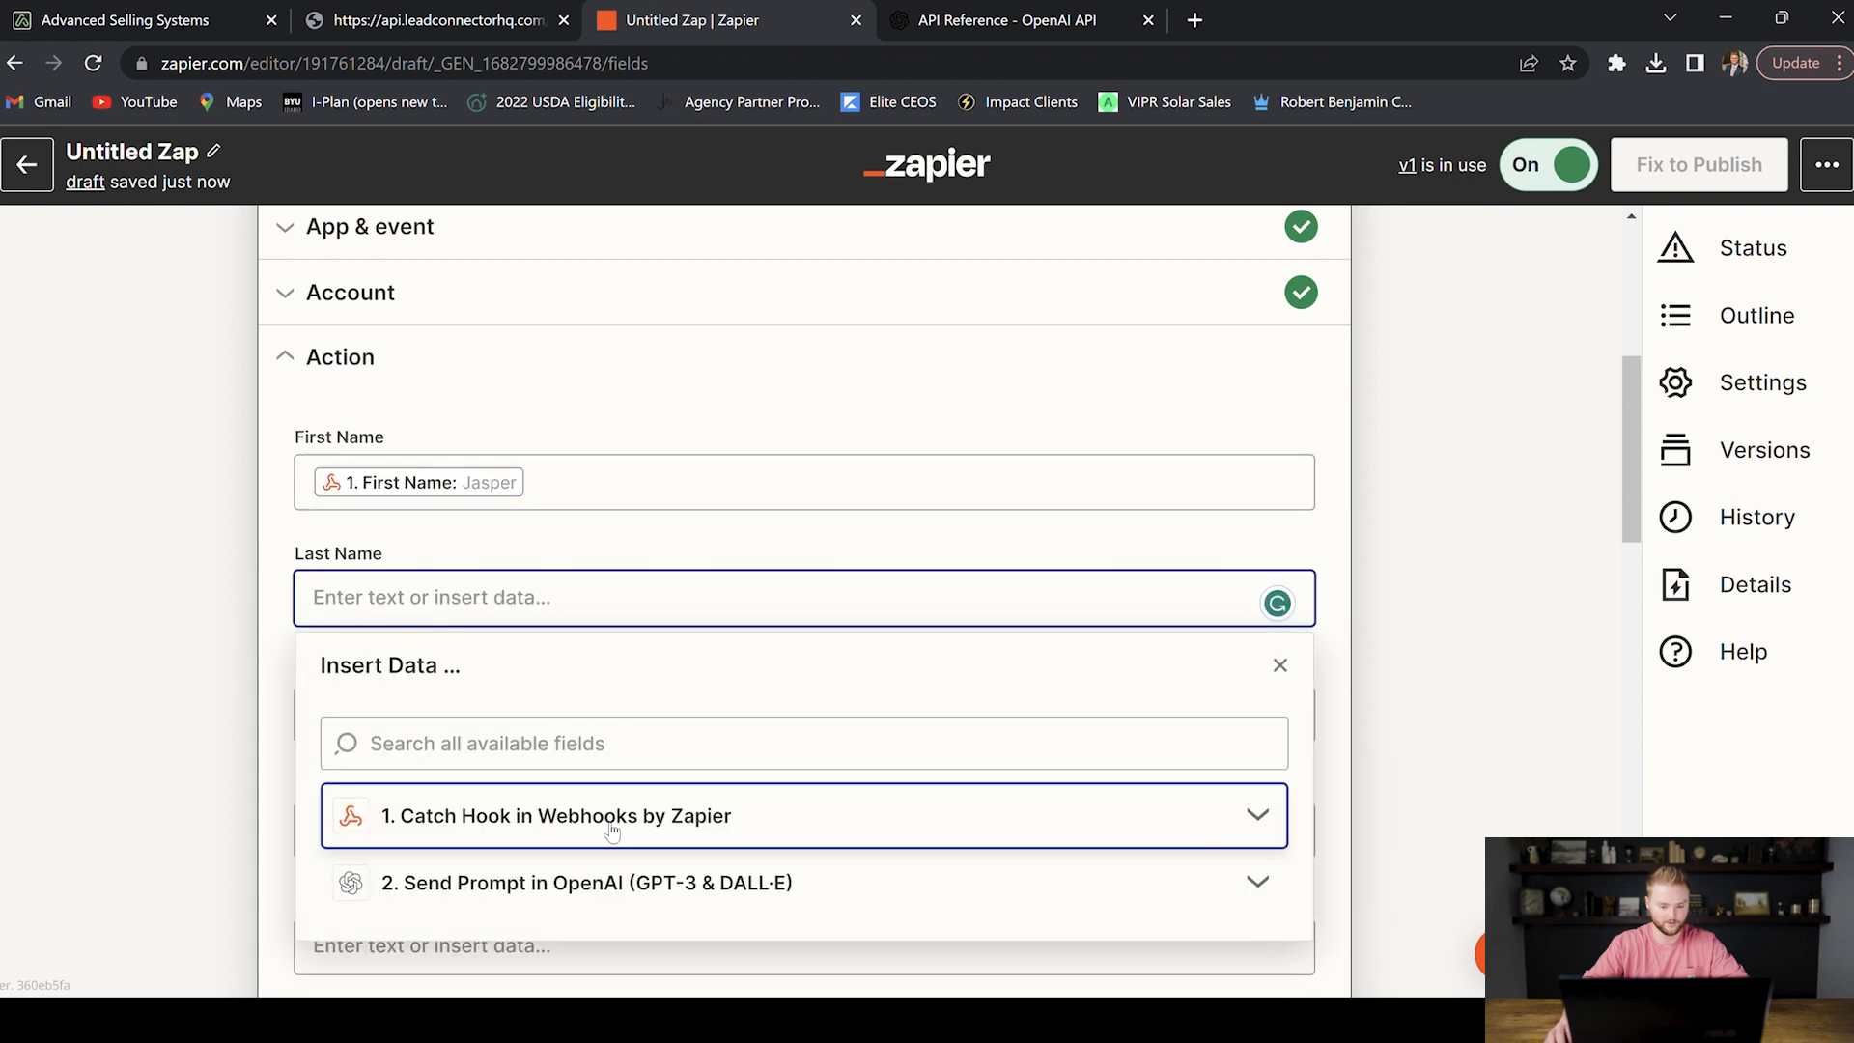
{"action": "left_click", "coordinate": [611, 818]}
{"action": "scroll", "coordinate": [633, 749], "scroll_direction": "down", "scroll_amount": 3}
{"action": "left_click", "coordinate": [453, 782]}
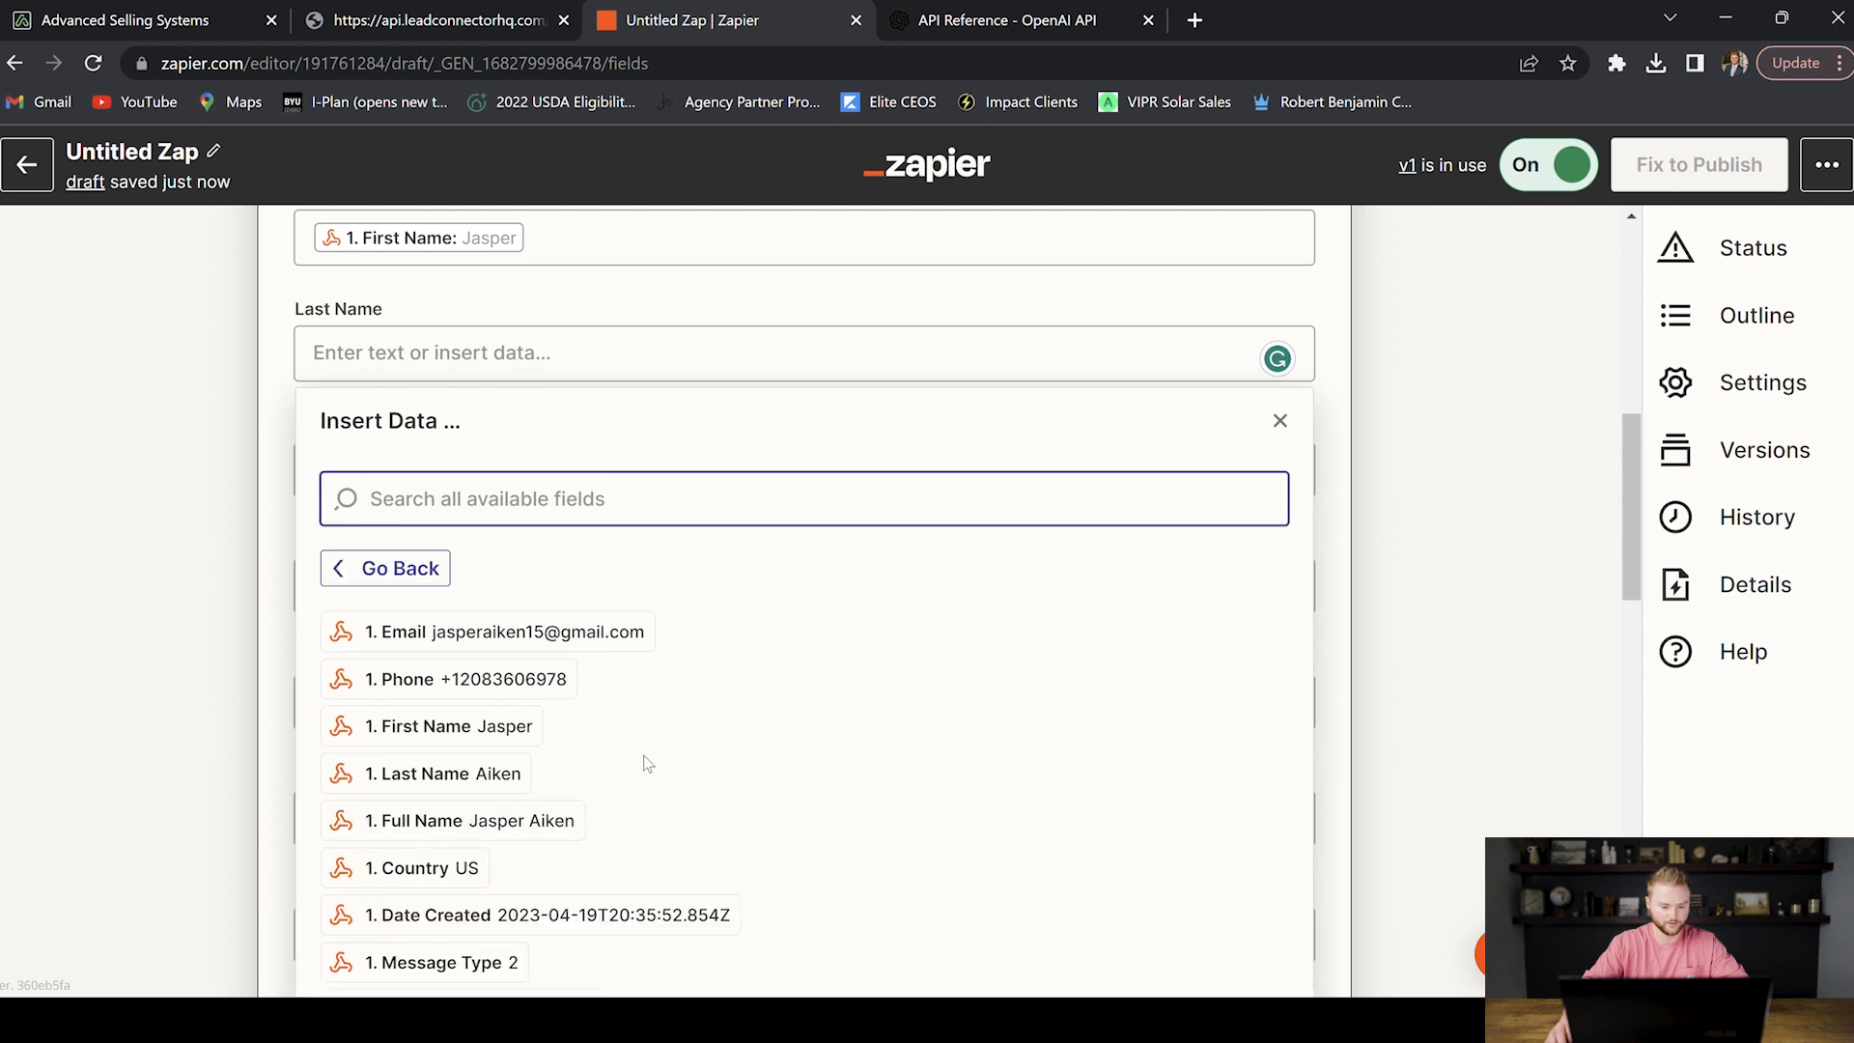
{"action": "left_click", "coordinate": [433, 773]}
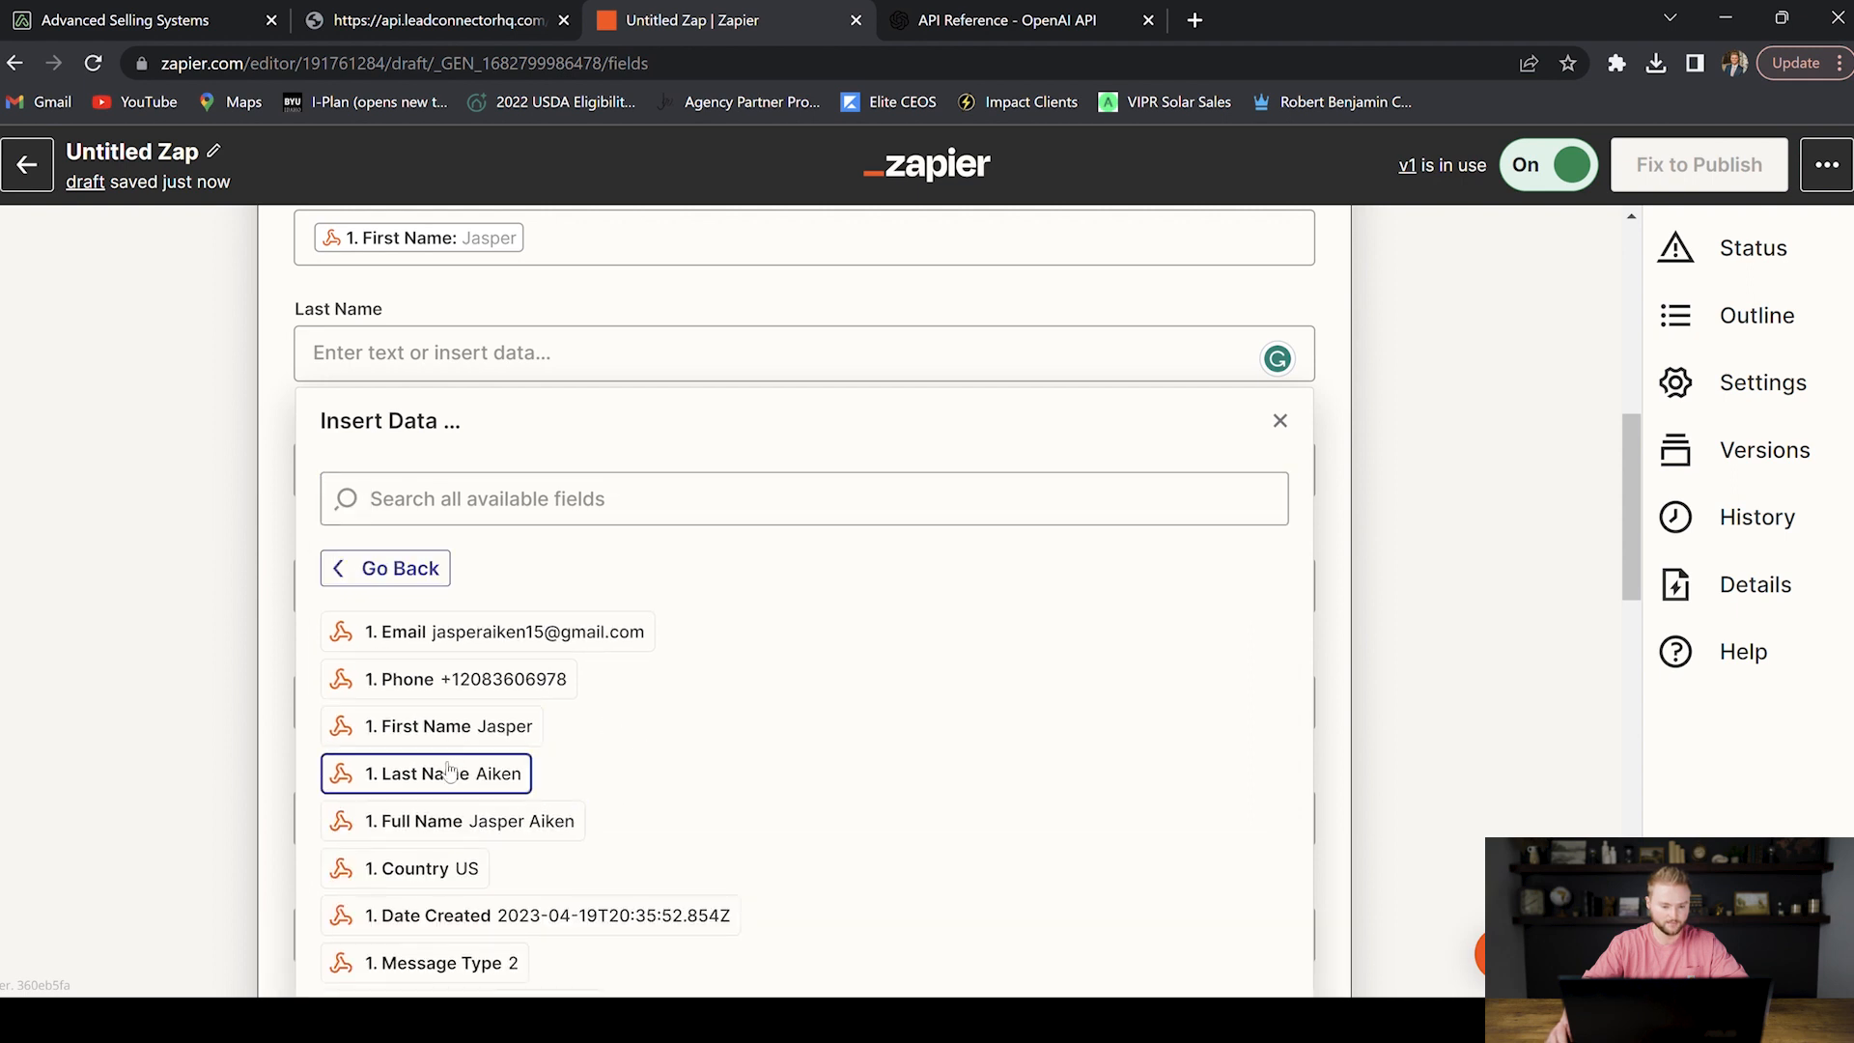
{"action": "left_click", "coordinate": [176, 656]}
Step: Map the contact's Full Name to the webhook's Full Name field
{"action": "left_click", "coordinate": [430, 485]}
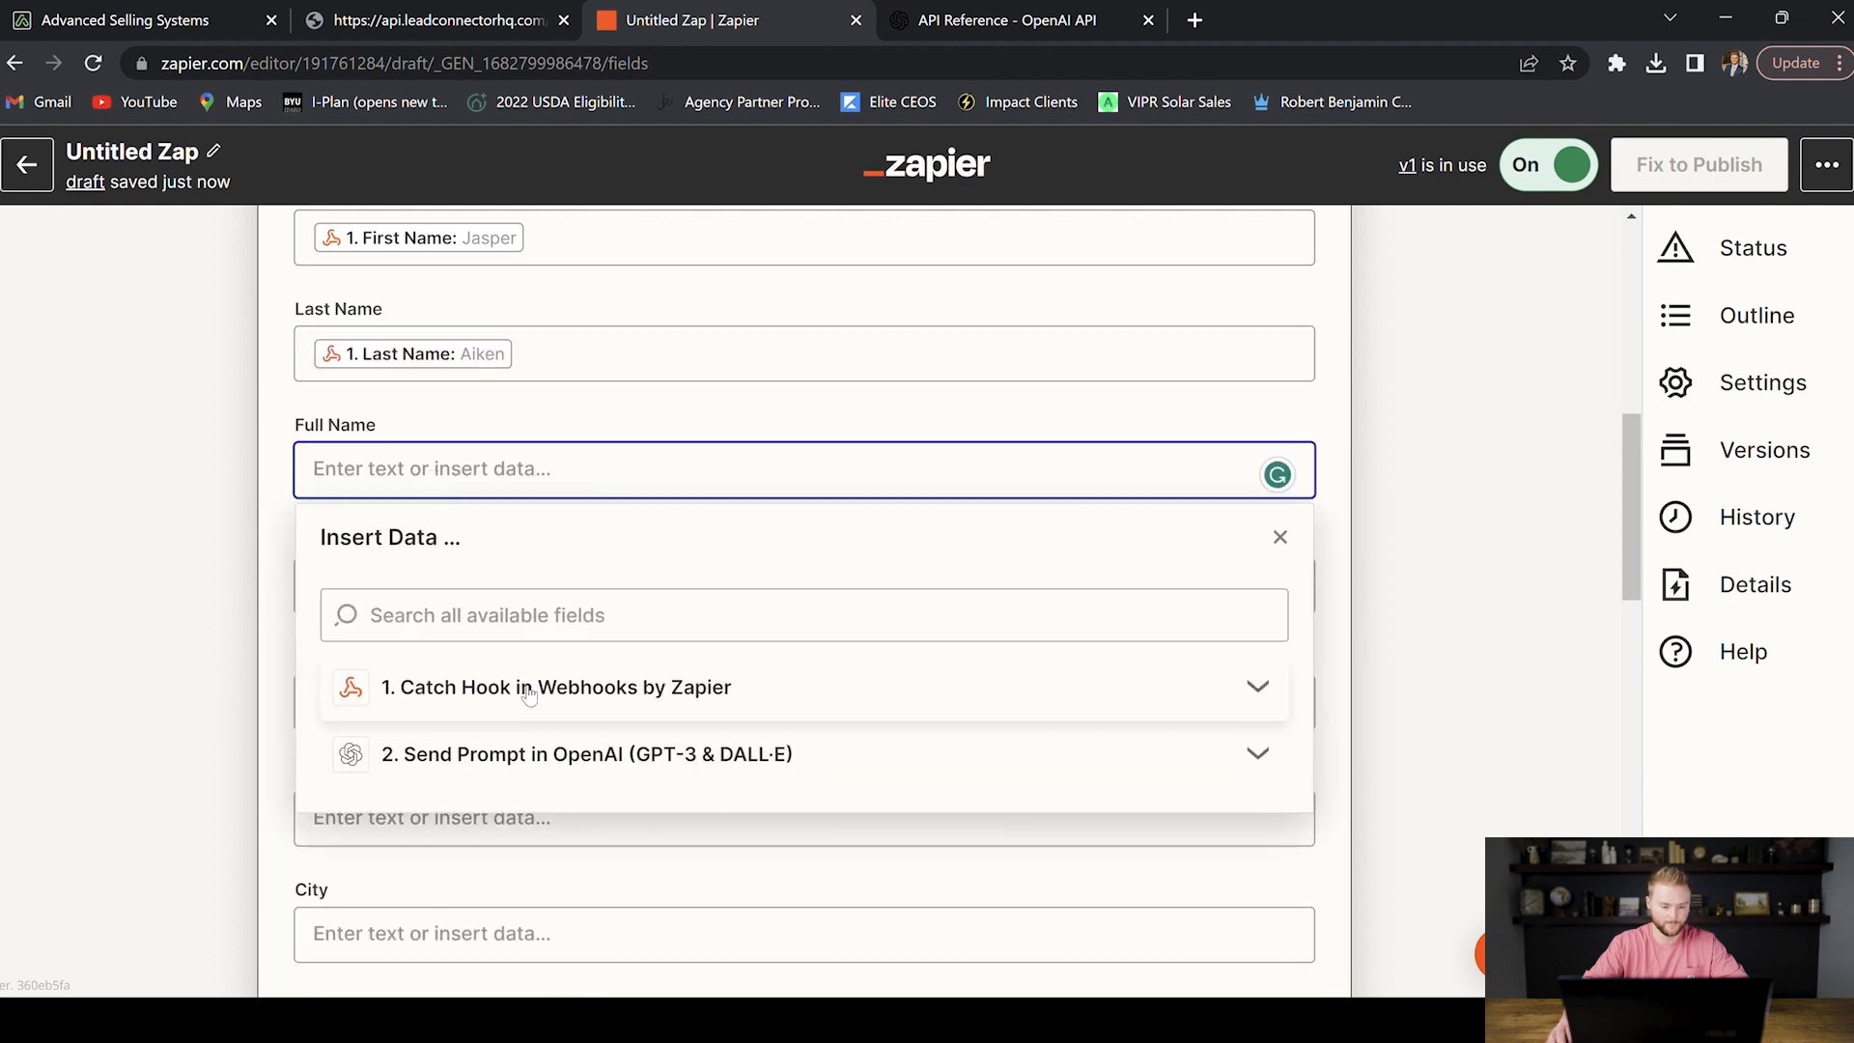
{"action": "left_click", "coordinate": [529, 690]}
{"action": "left_click", "coordinate": [476, 898]}
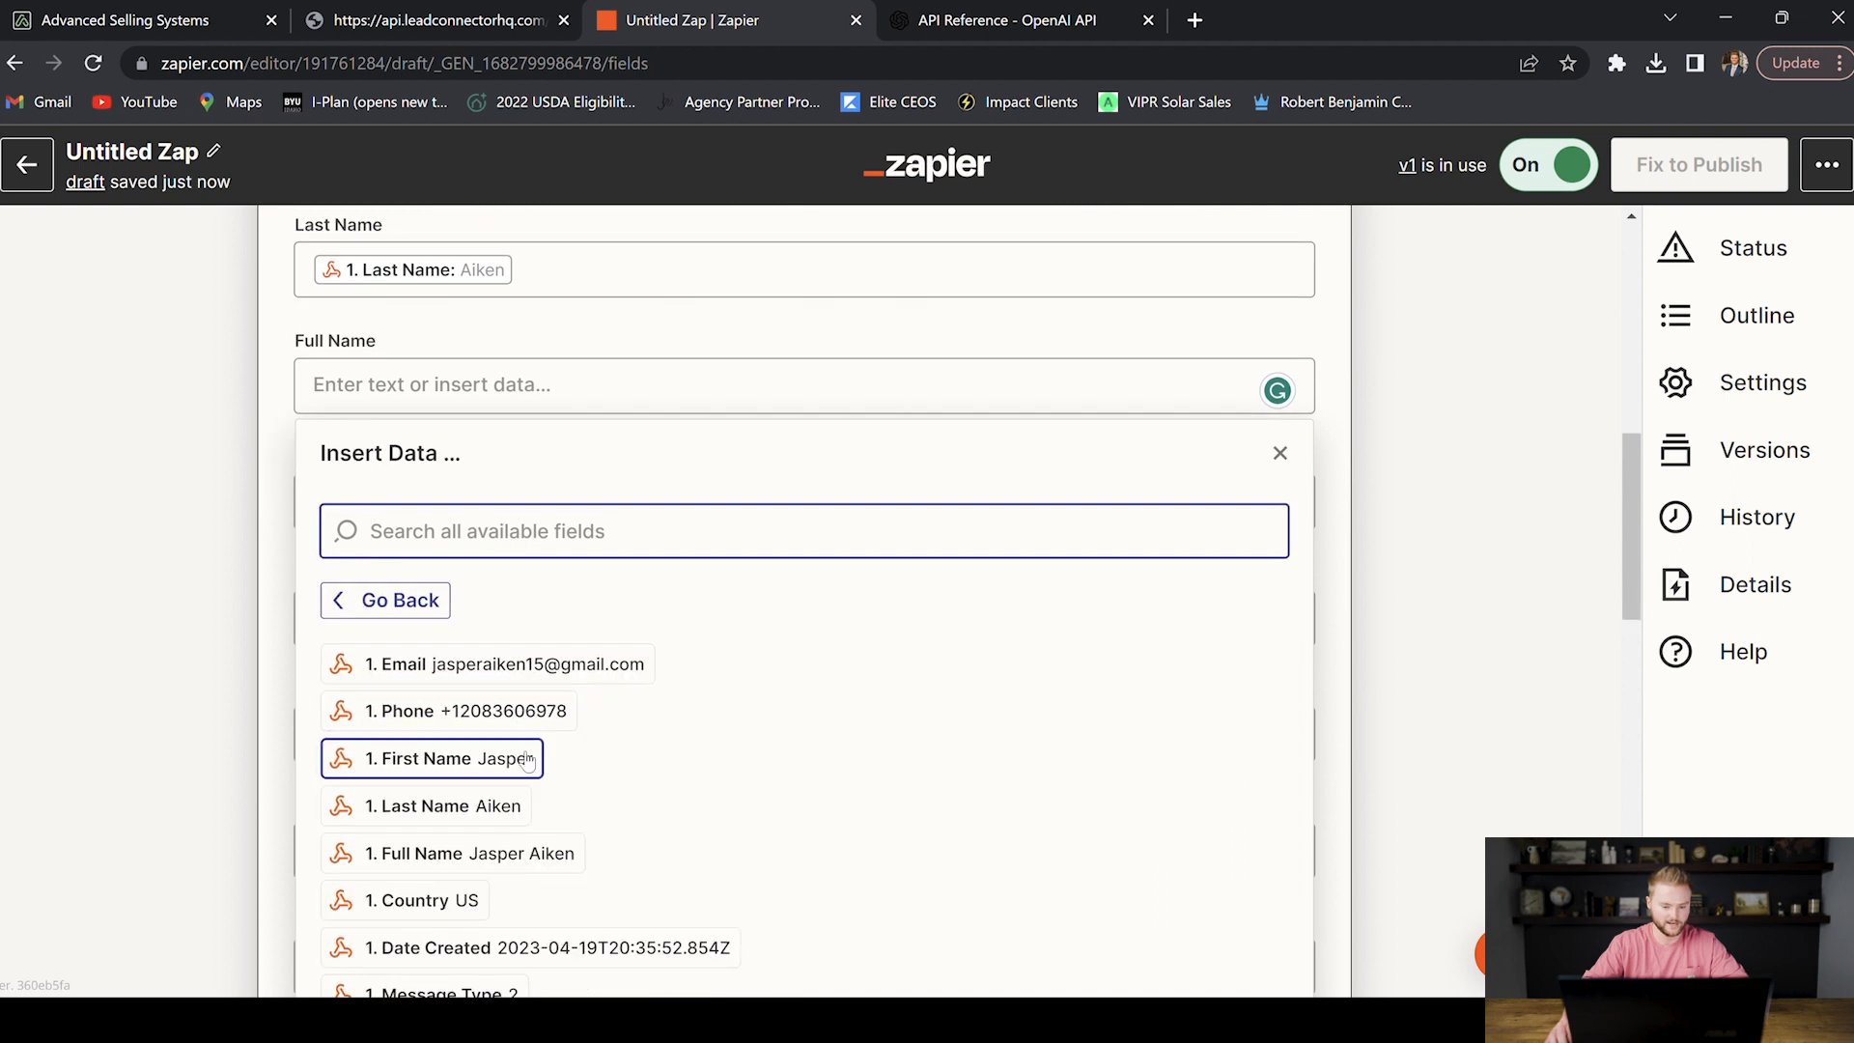
{"action": "left_click", "coordinate": [496, 814]}
{"action": "left_click", "coordinate": [138, 509]}
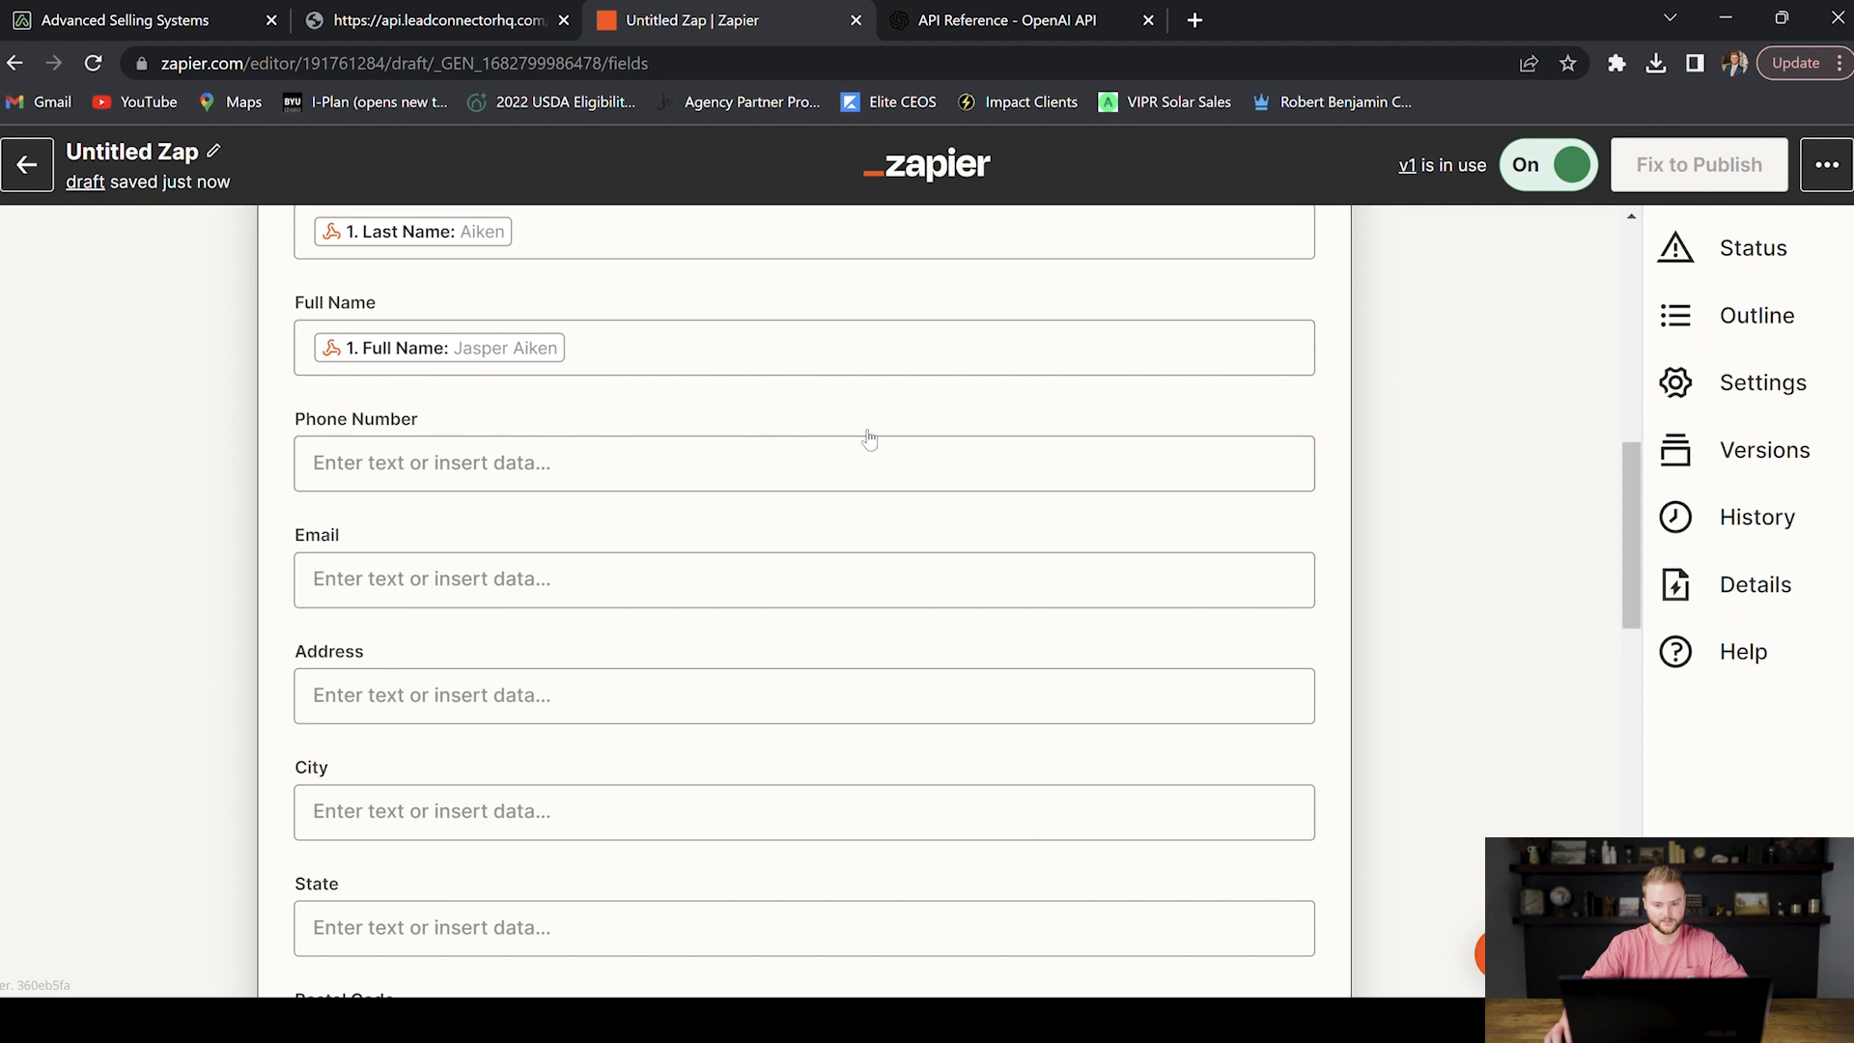
Step: Map the contact's Phone Number and Email to the webhook's Phone and Email fields
{"action": "left_click", "coordinate": [434, 463]}
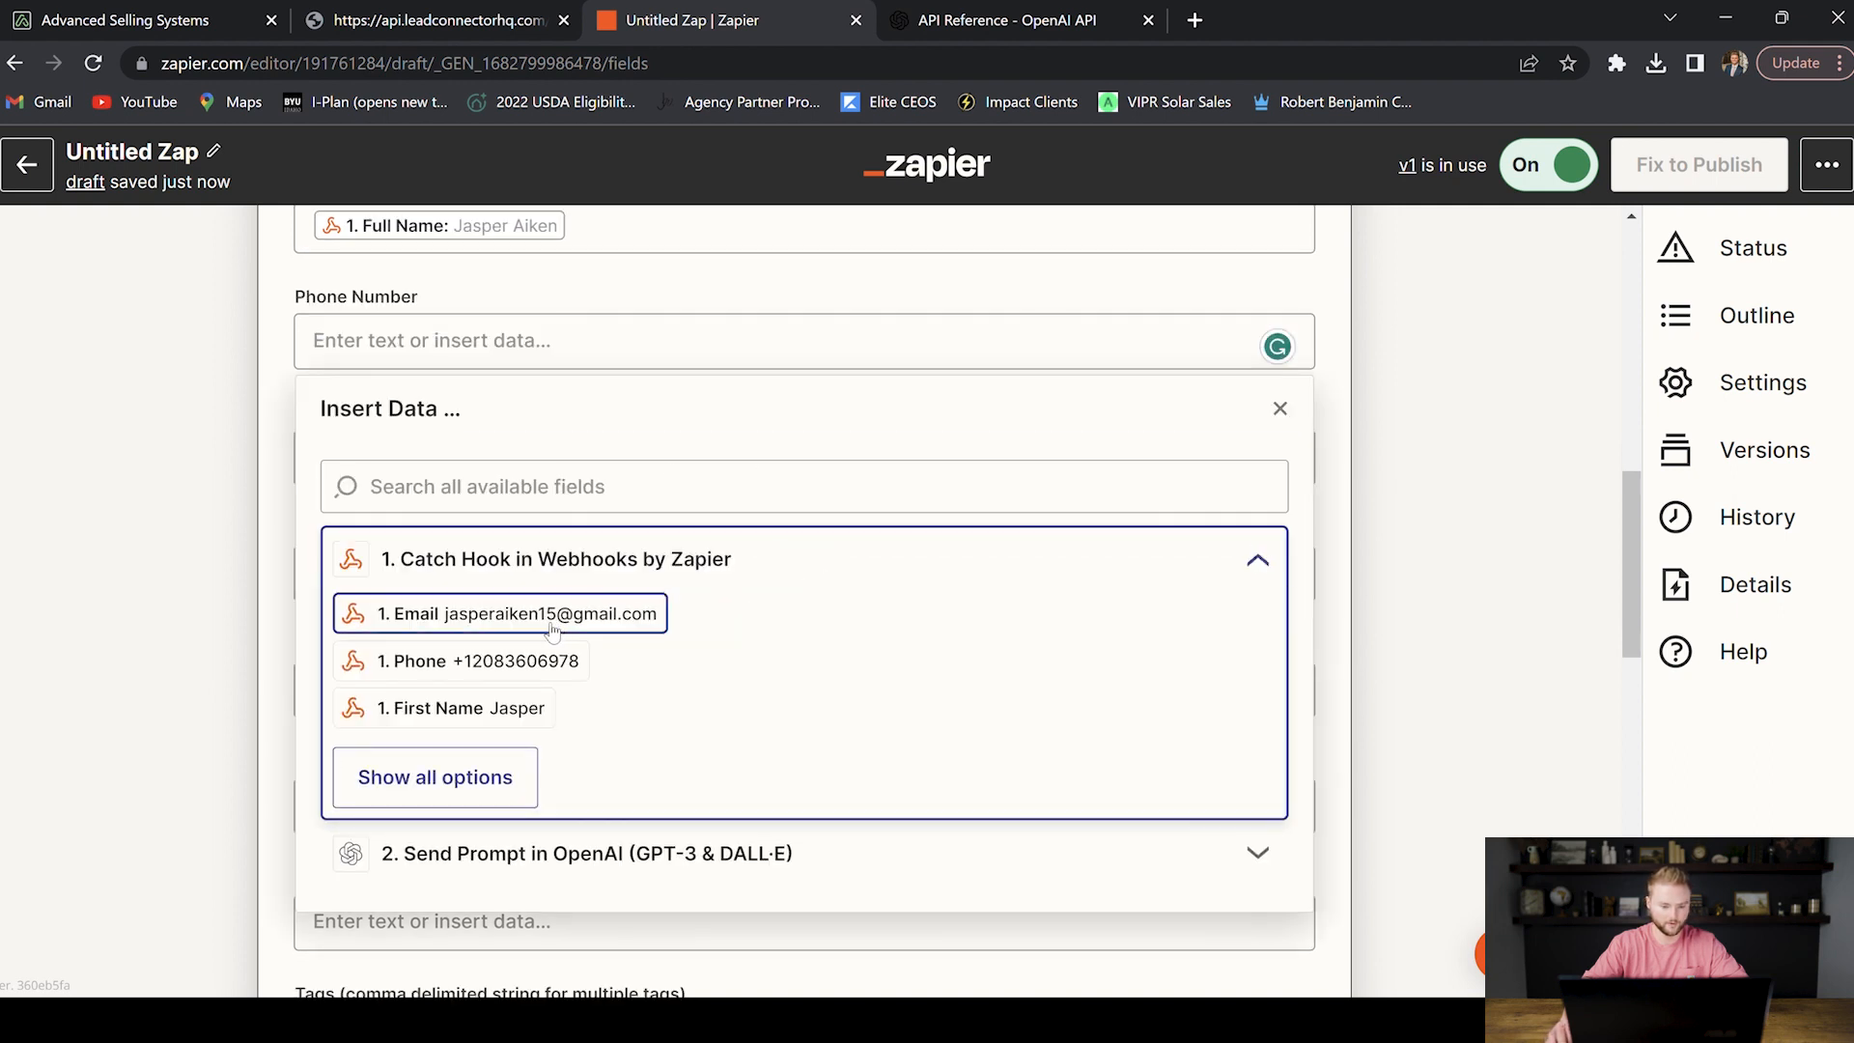
{"action": "left_click", "coordinate": [434, 660]}
{"action": "left_click", "coordinate": [183, 596]}
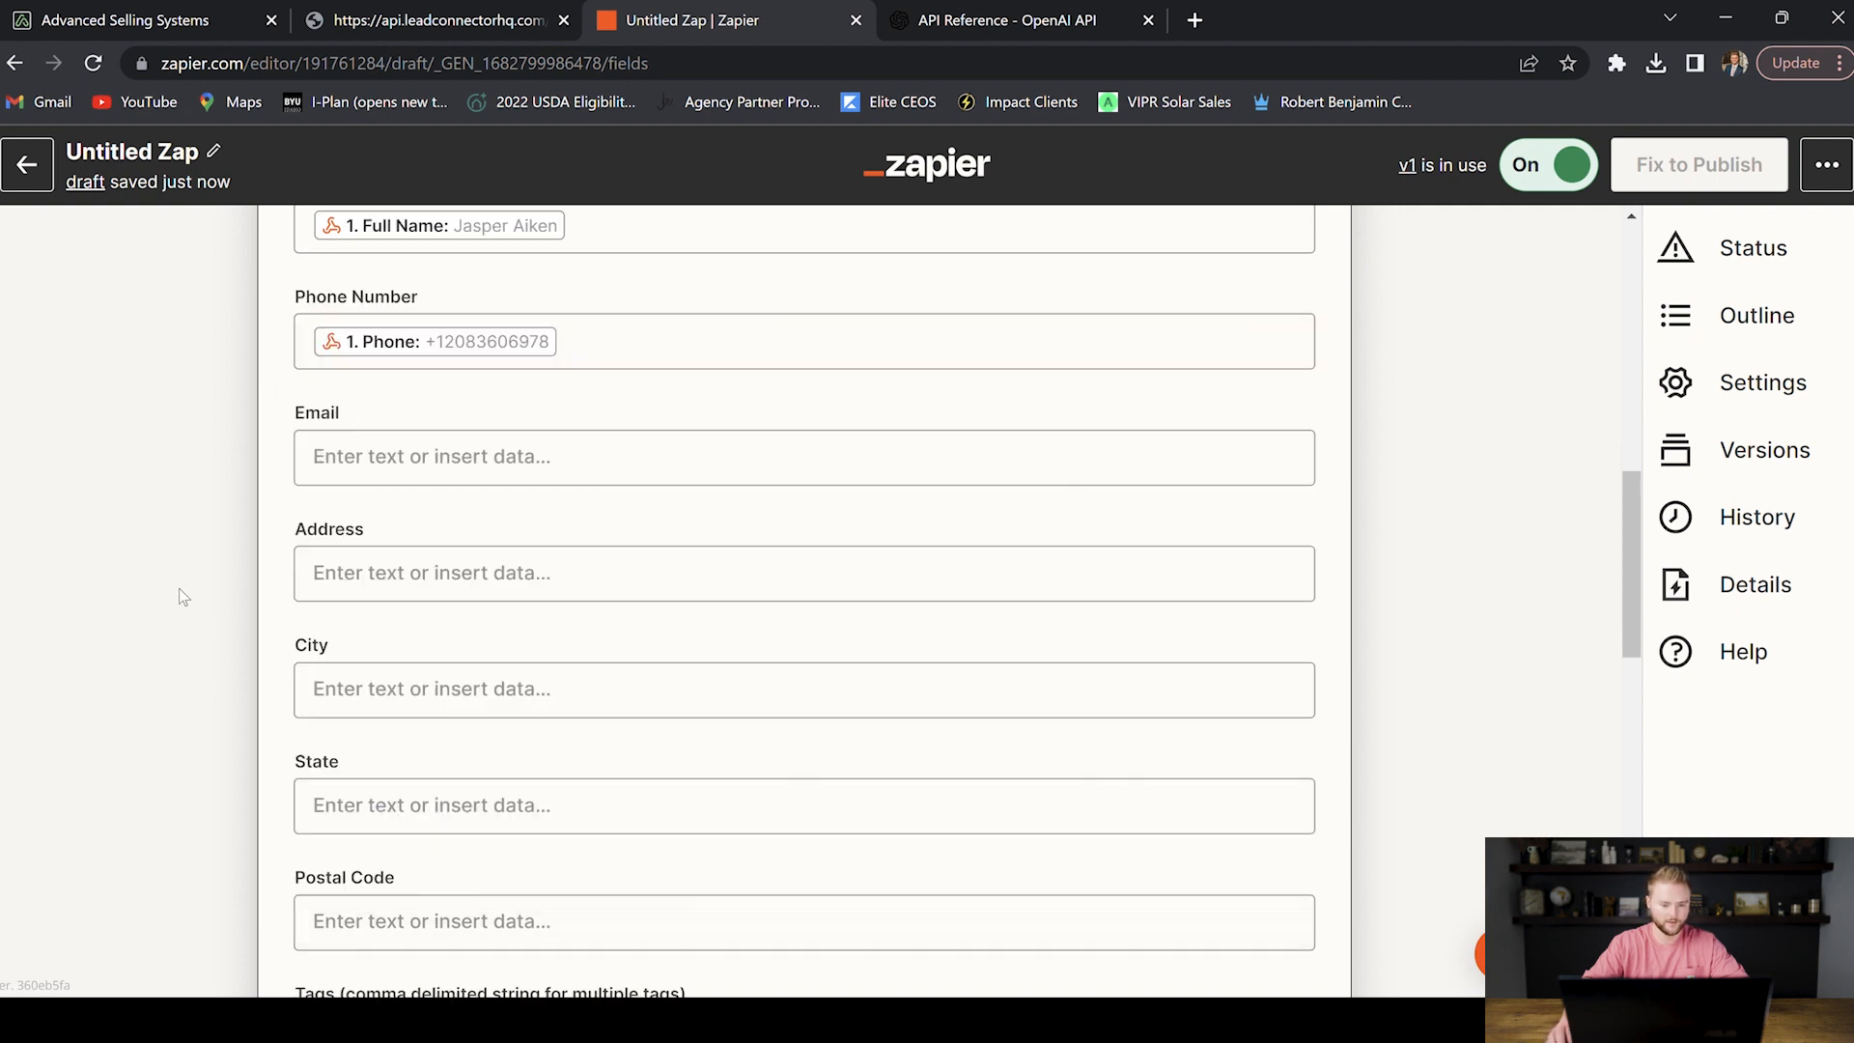
{"action": "left_click", "coordinate": [570, 463]}
{"action": "left_click", "coordinate": [555, 675]}
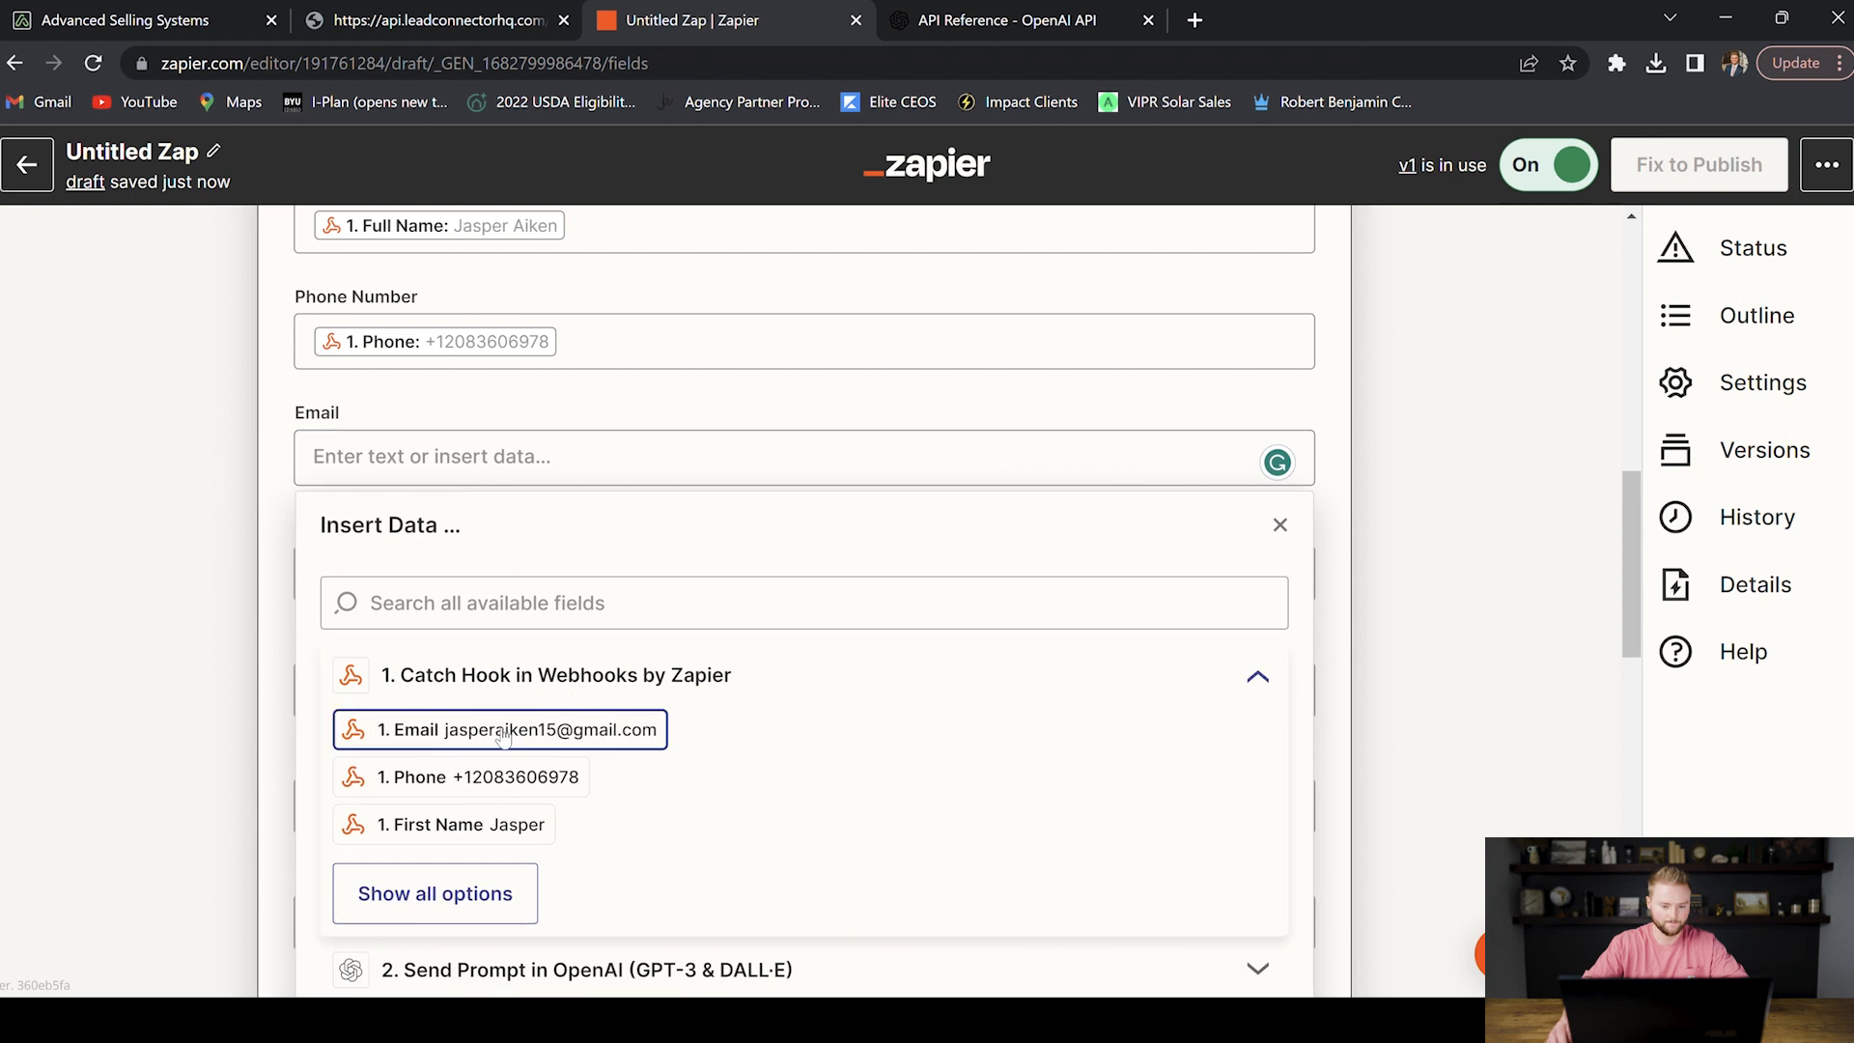
{"action": "left_click", "coordinate": [503, 731]}
{"action": "left_click", "coordinate": [199, 637]}
Step: Map the contact's Tags field to the webhook's Tags value from the full list of options
{"action": "scroll", "coordinate": [383, 610], "scroll_direction": "down", "scroll_amount": 4}
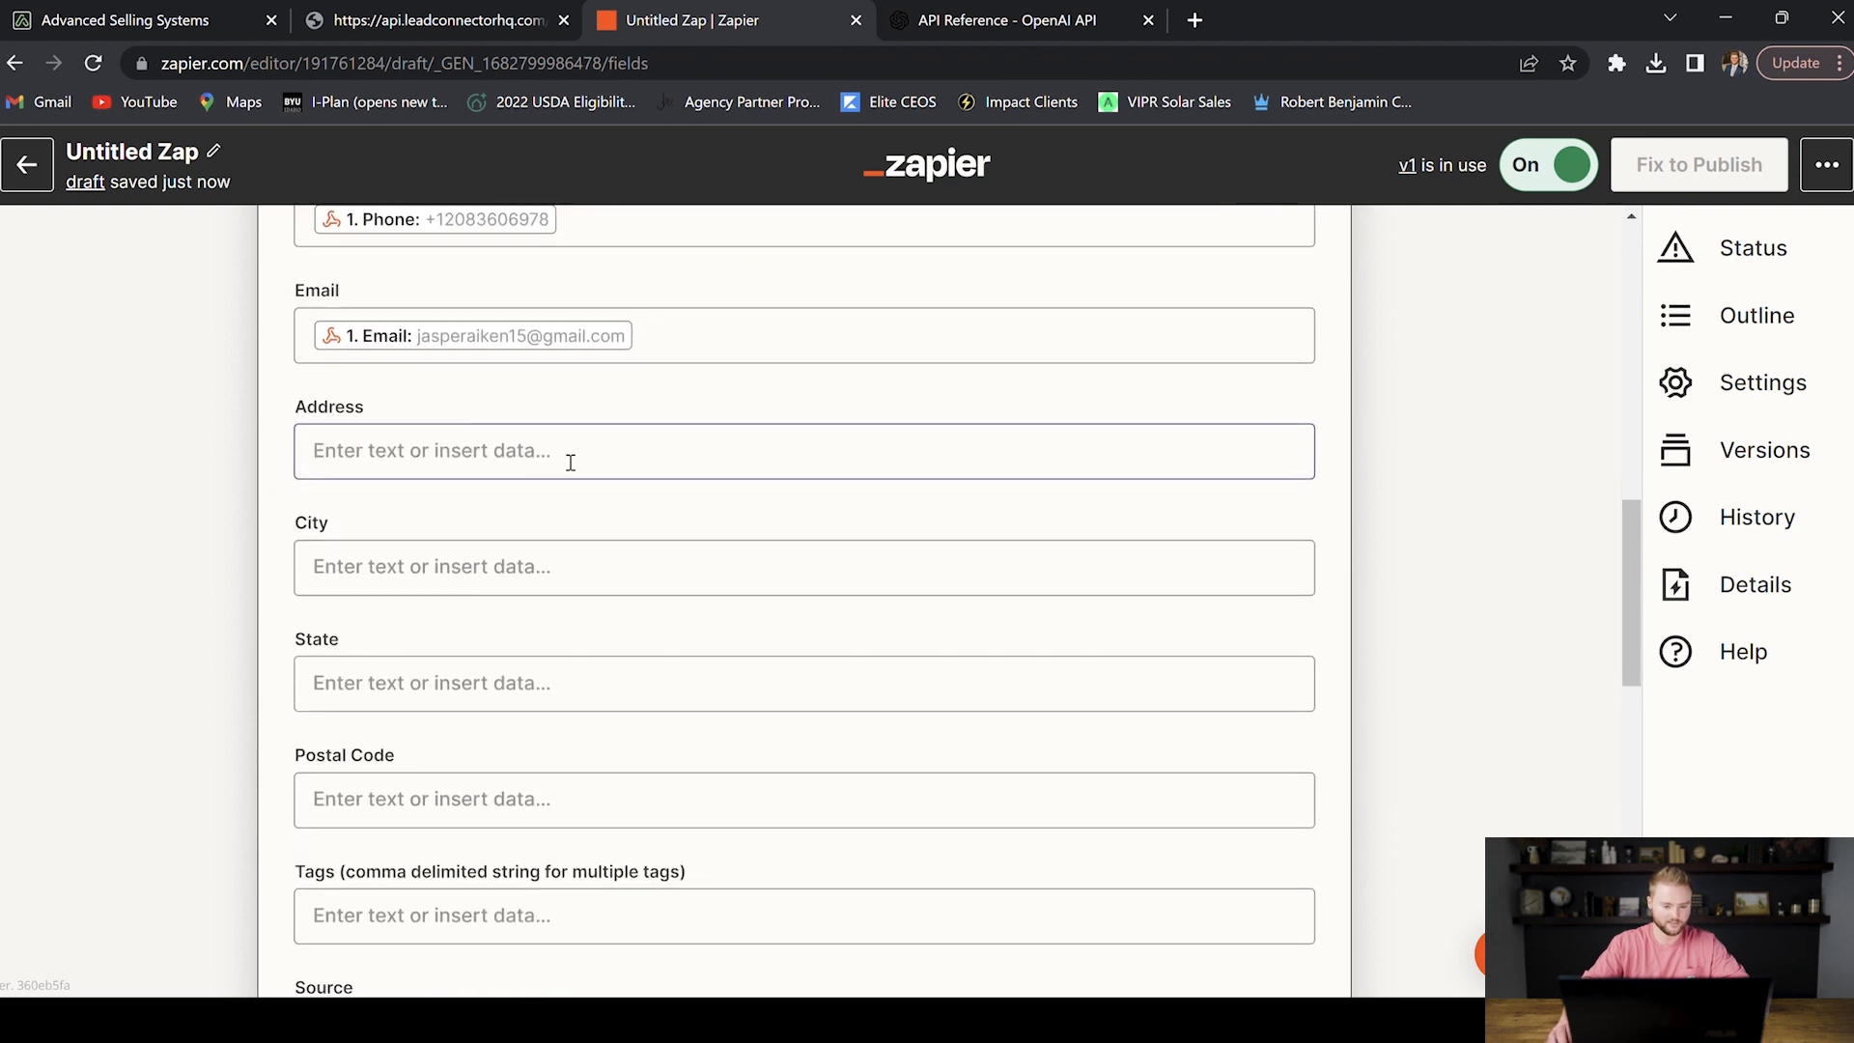
{"action": "scroll", "coordinate": [432, 487], "scroll_direction": "up", "scroll_amount": 6}
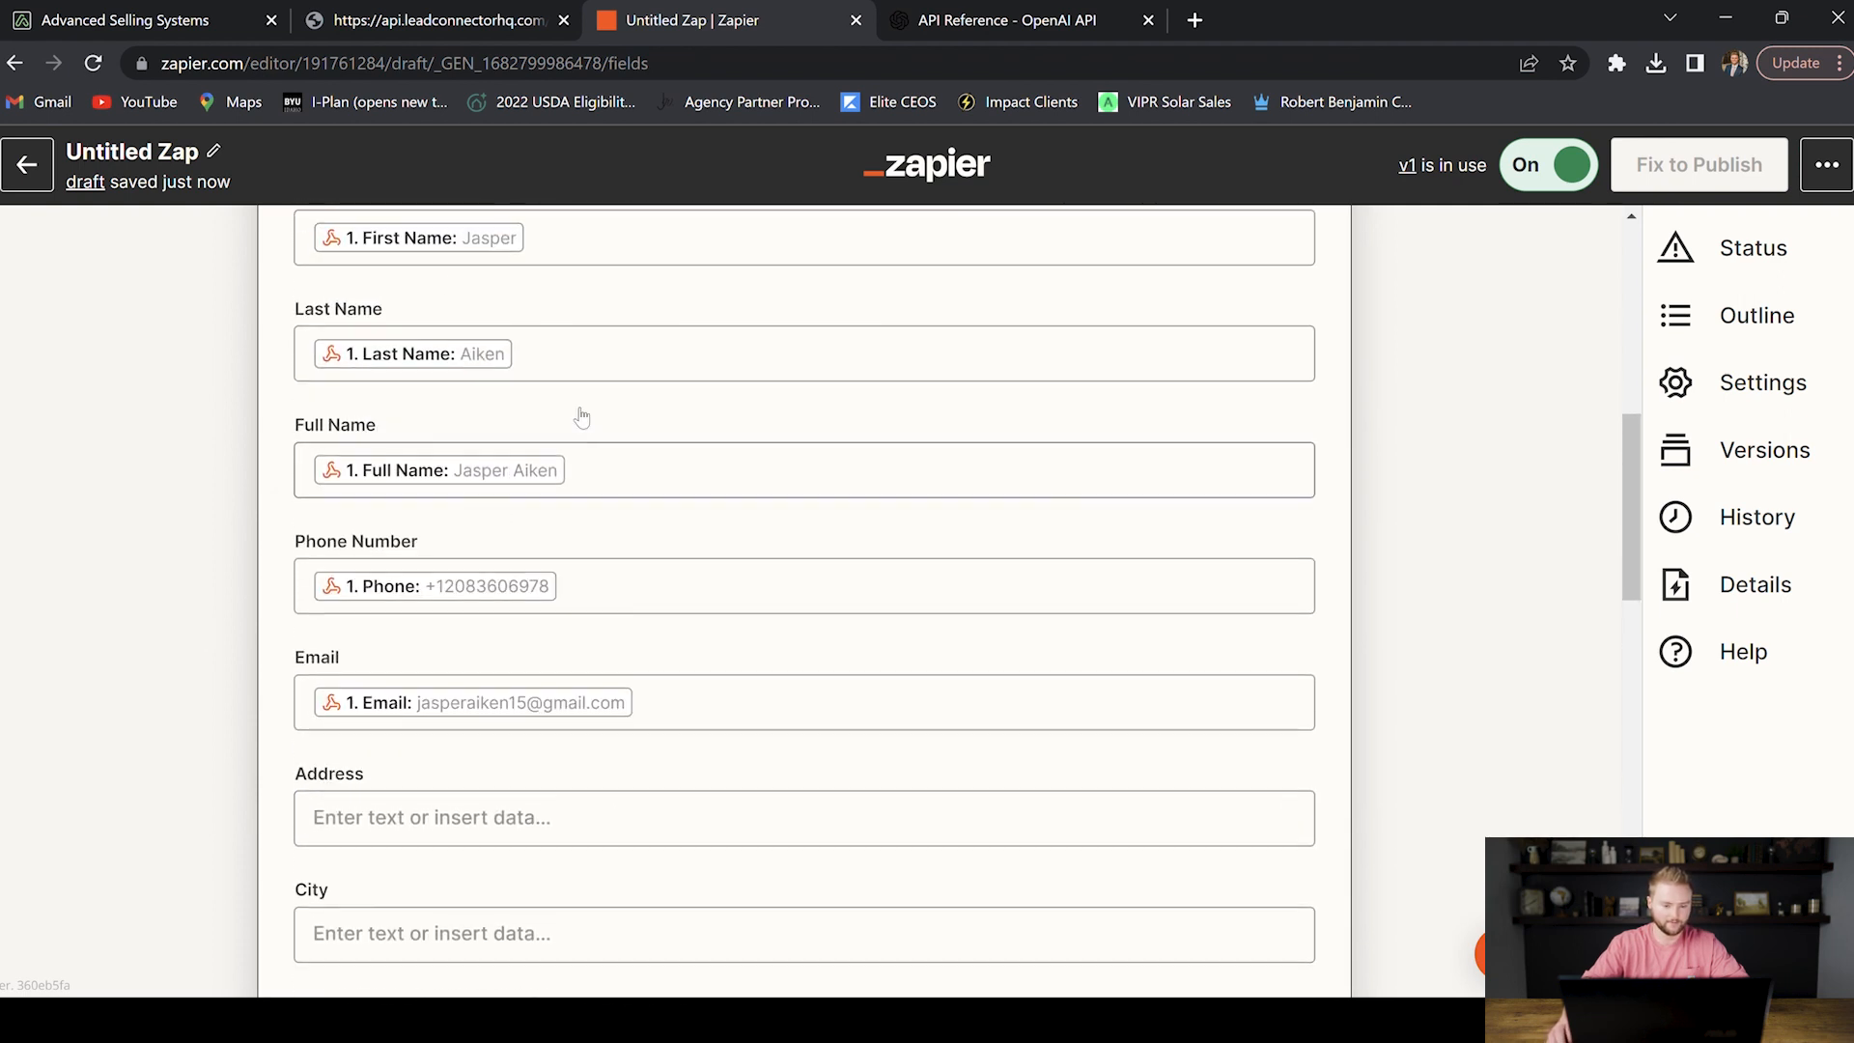
{"action": "scroll", "coordinate": [466, 482], "scroll_direction": "up", "scroll_amount": 3}
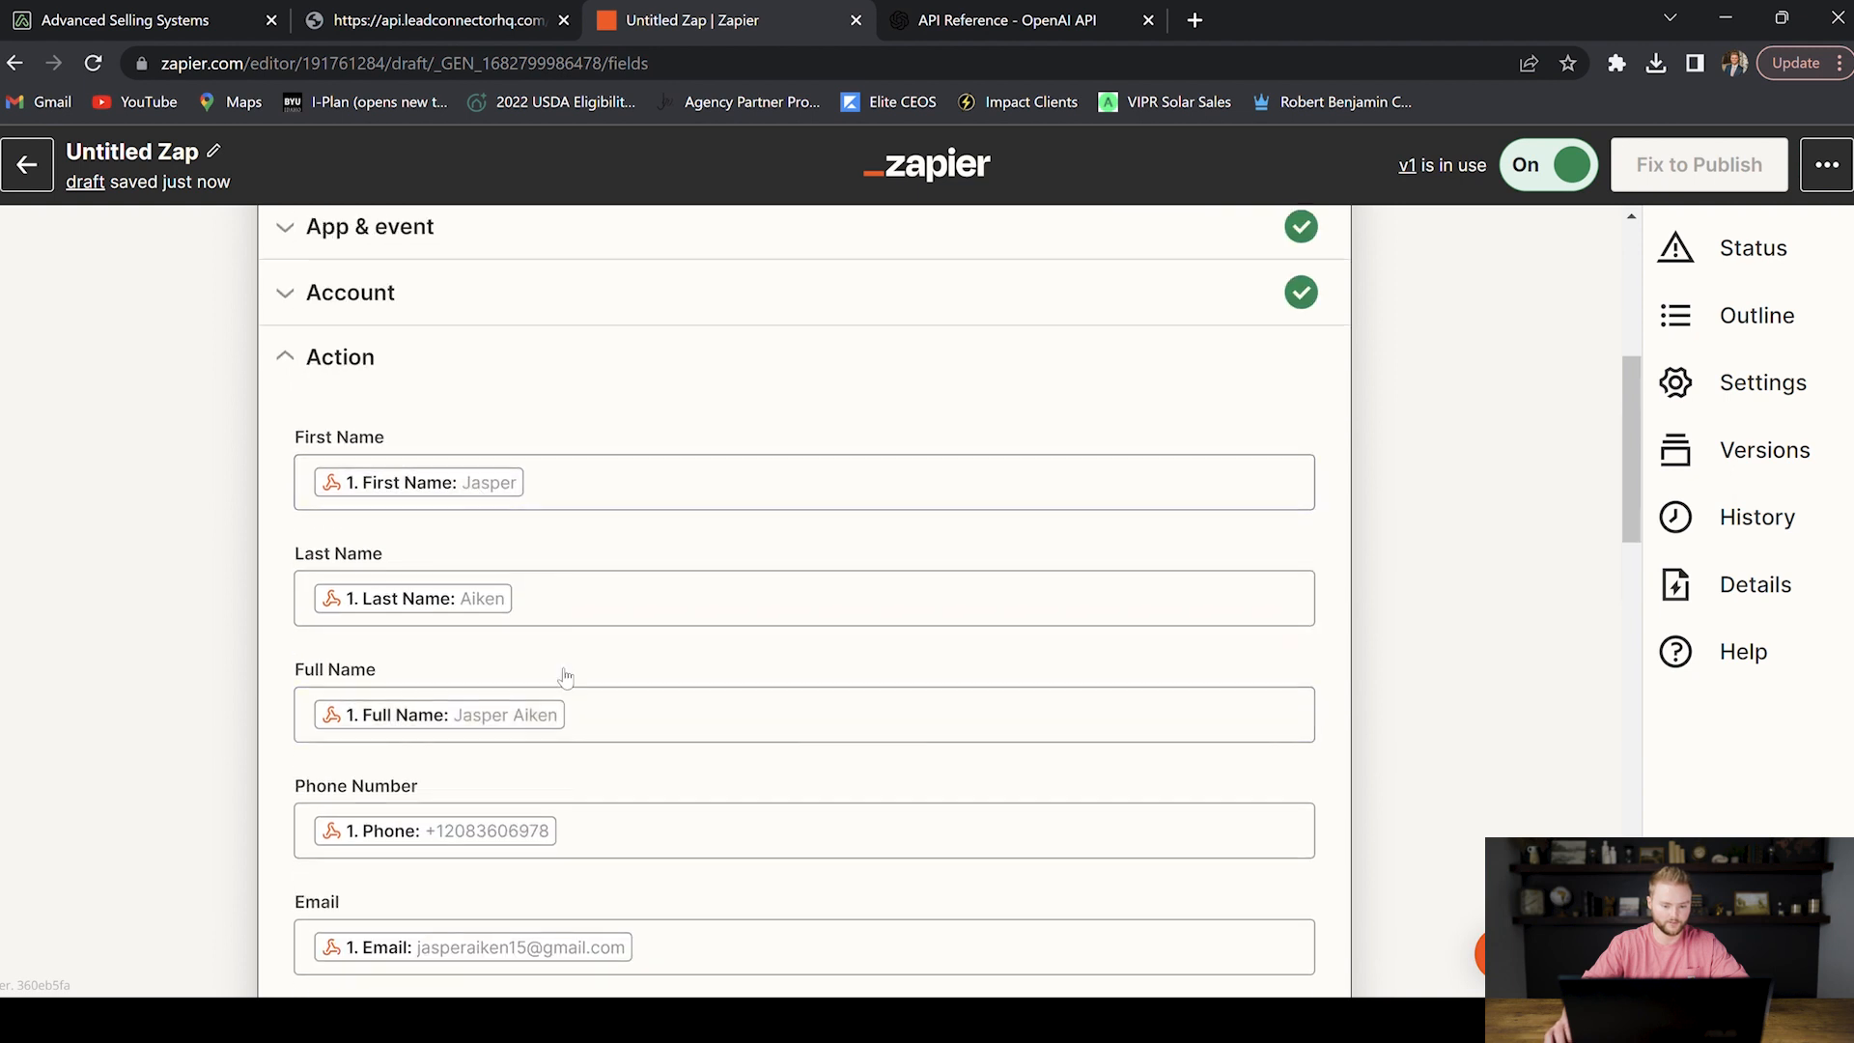
{"action": "scroll", "coordinate": [583, 629], "scroll_direction": "down", "scroll_amount": 4}
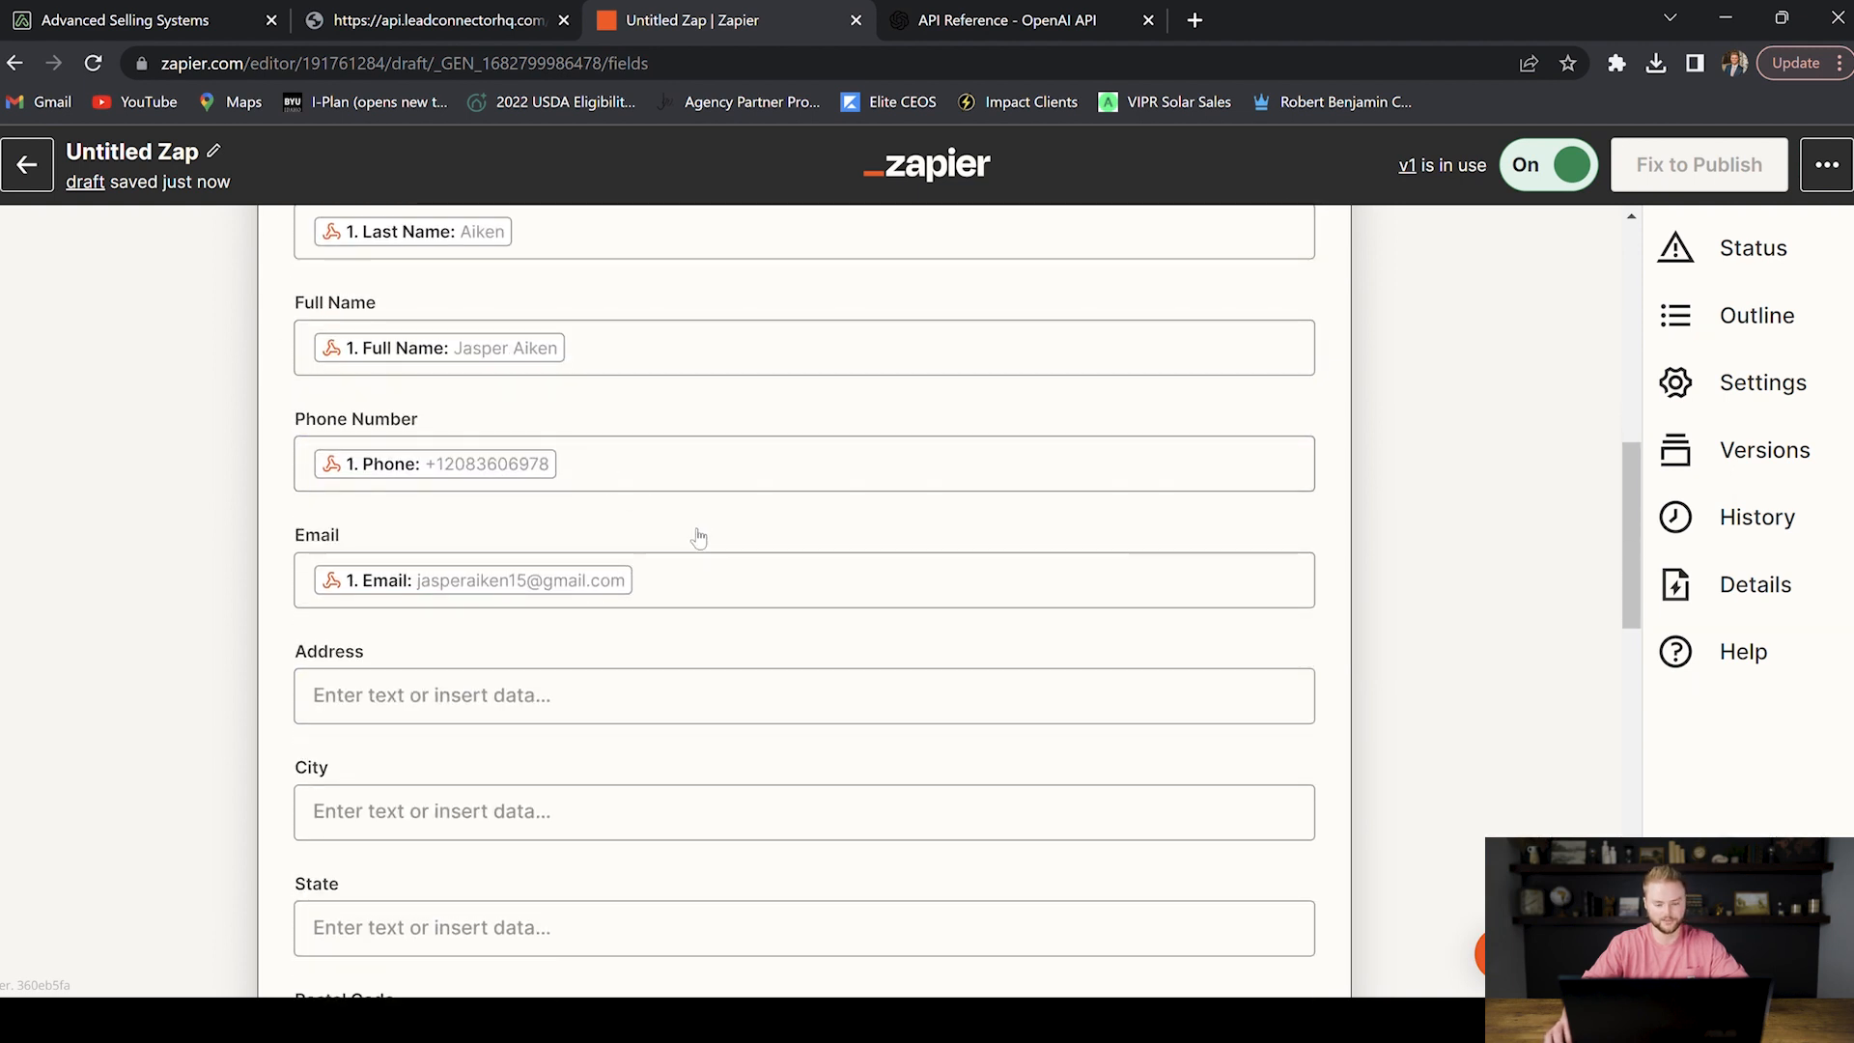
{"action": "scroll", "coordinate": [714, 483], "scroll_direction": "down", "scroll_amount": 2}
{"action": "scroll", "coordinate": [733, 387], "scroll_direction": "down", "scroll_amount": 4}
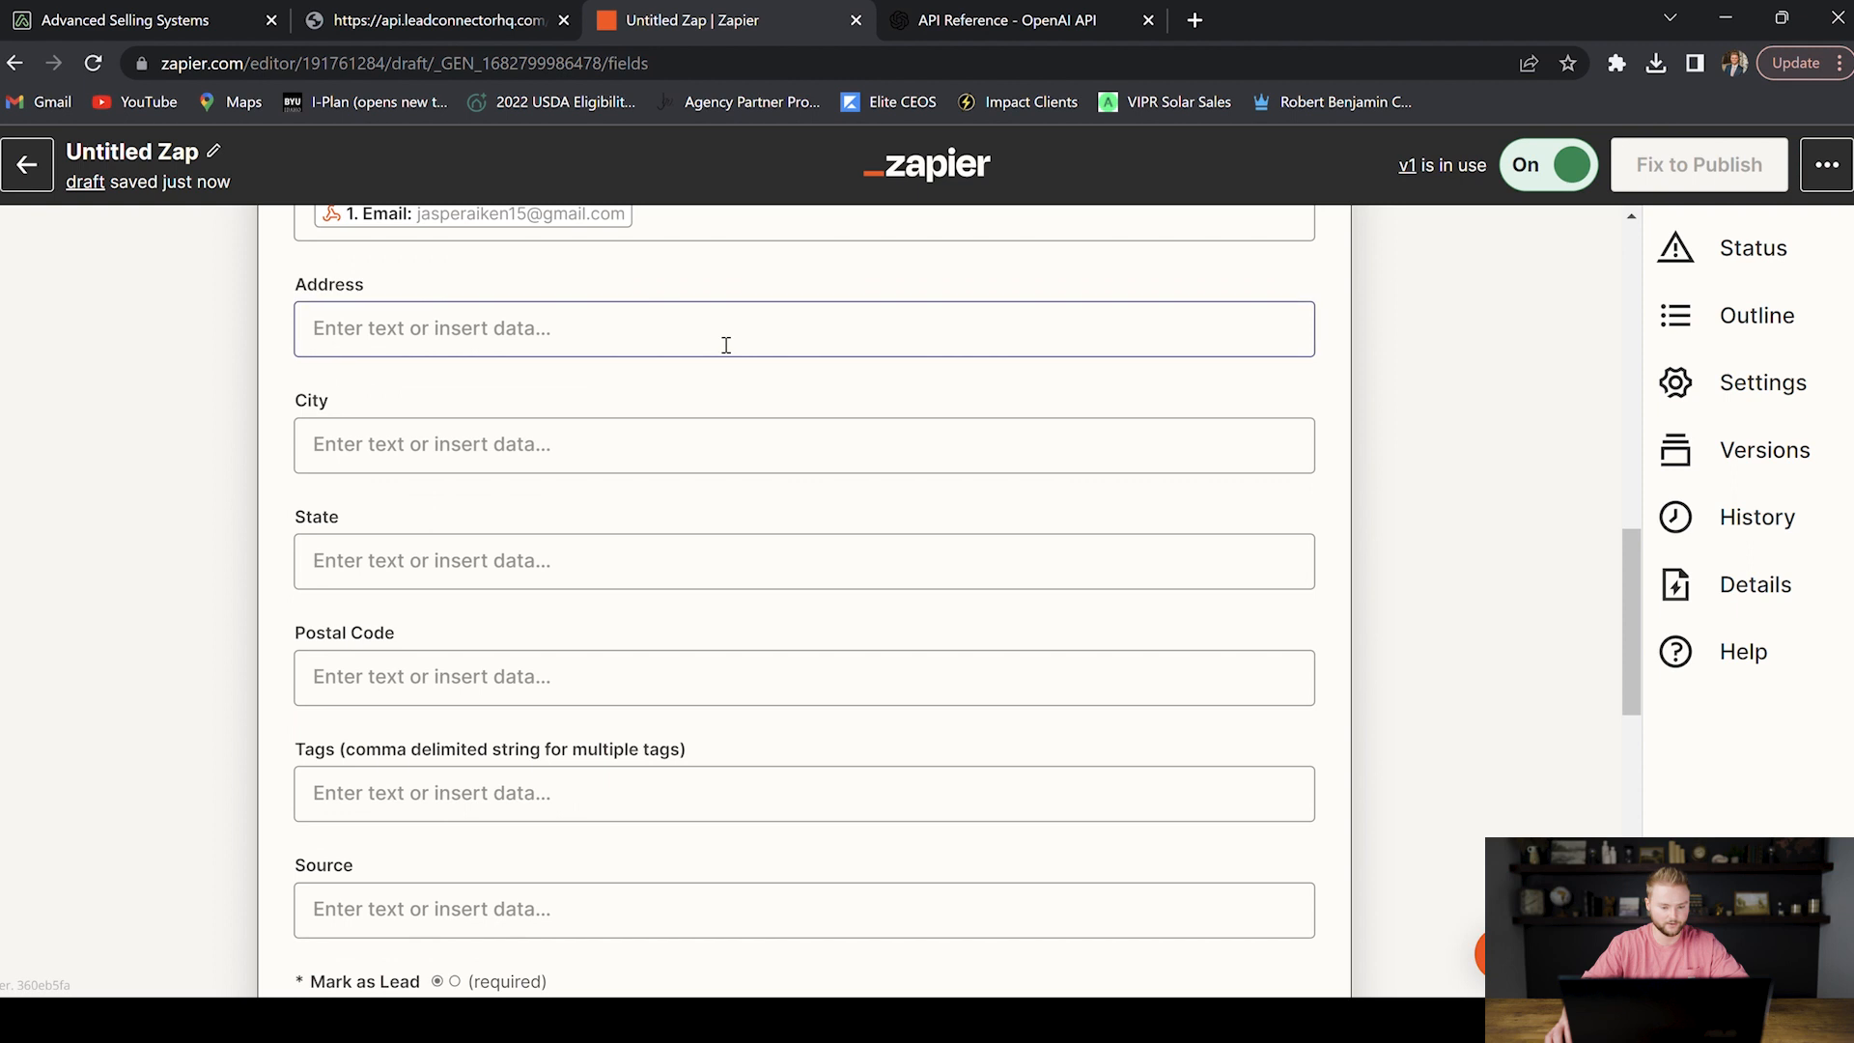
{"action": "scroll", "coordinate": [726, 344], "scroll_direction": "down", "scroll_amount": 2}
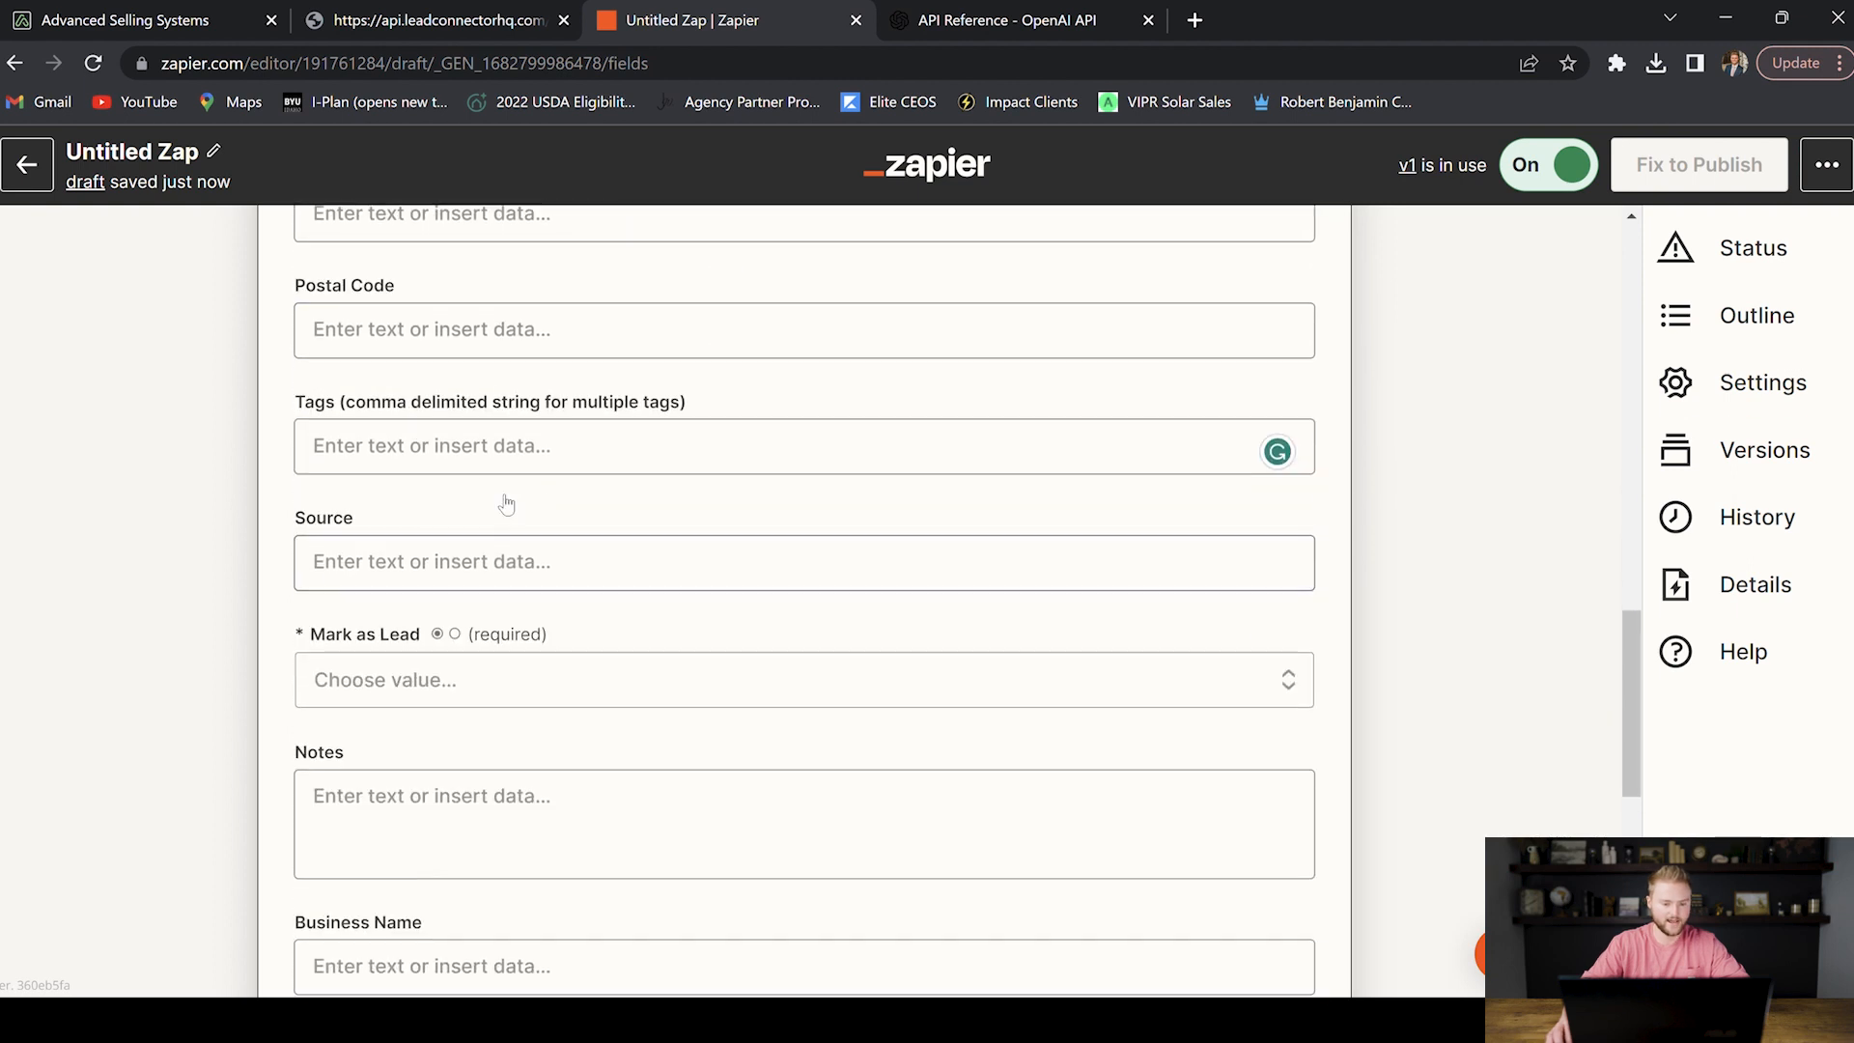
{"action": "left_click", "coordinate": [422, 455]}
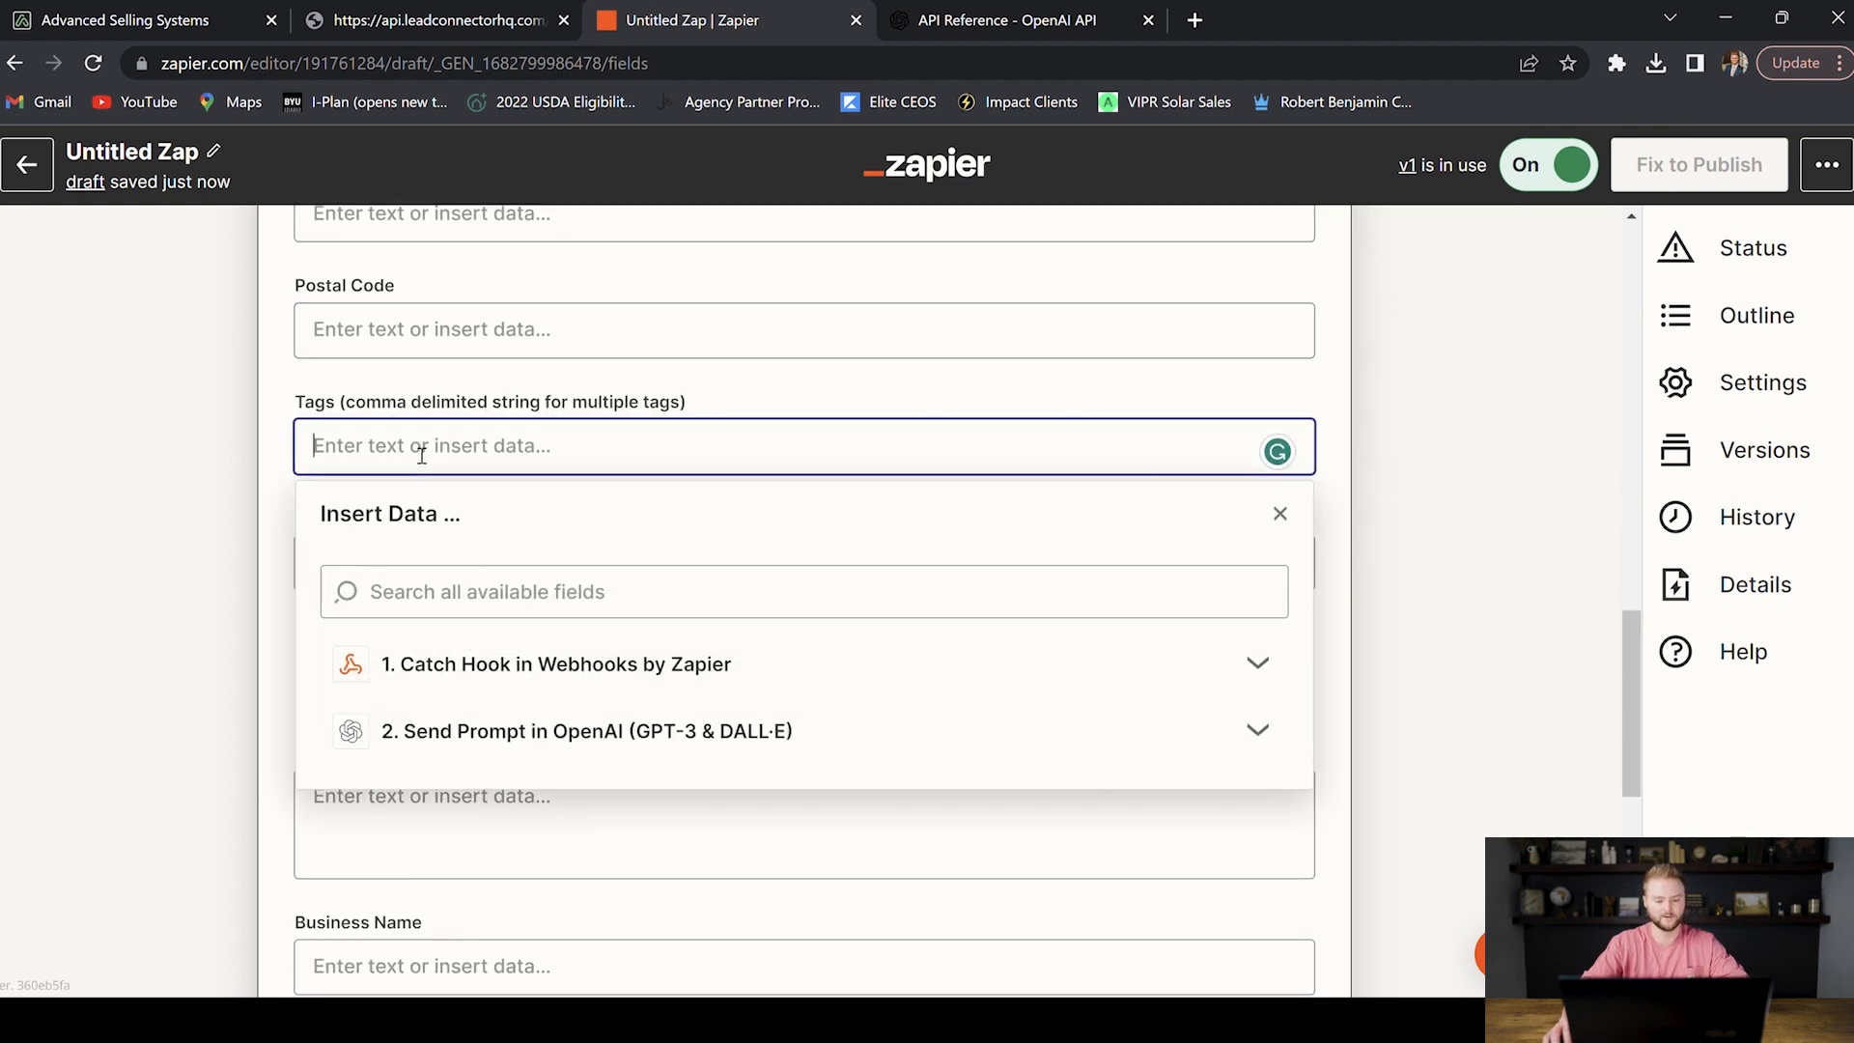
{"action": "left_click", "coordinate": [759, 659]}
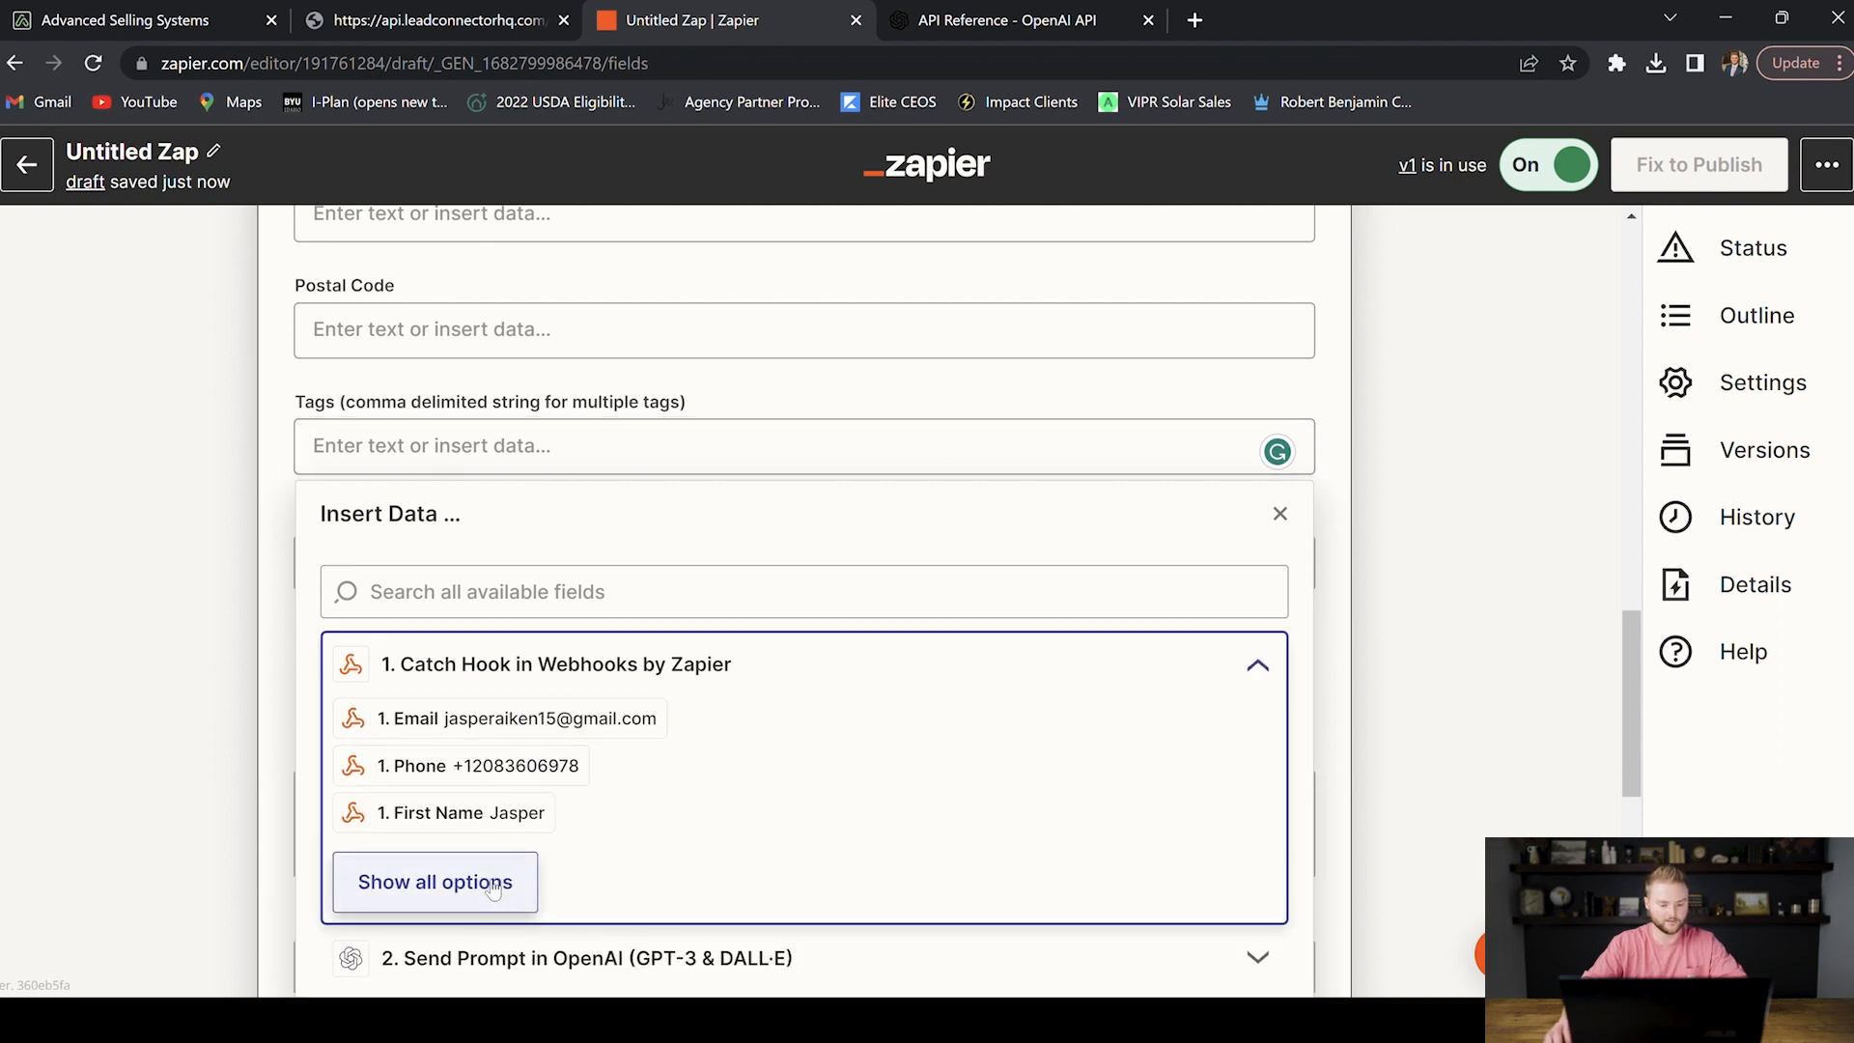
{"action": "left_click", "coordinate": [436, 881]}
{"action": "scroll", "coordinate": [541, 675], "scroll_direction": "down", "scroll_amount": 2}
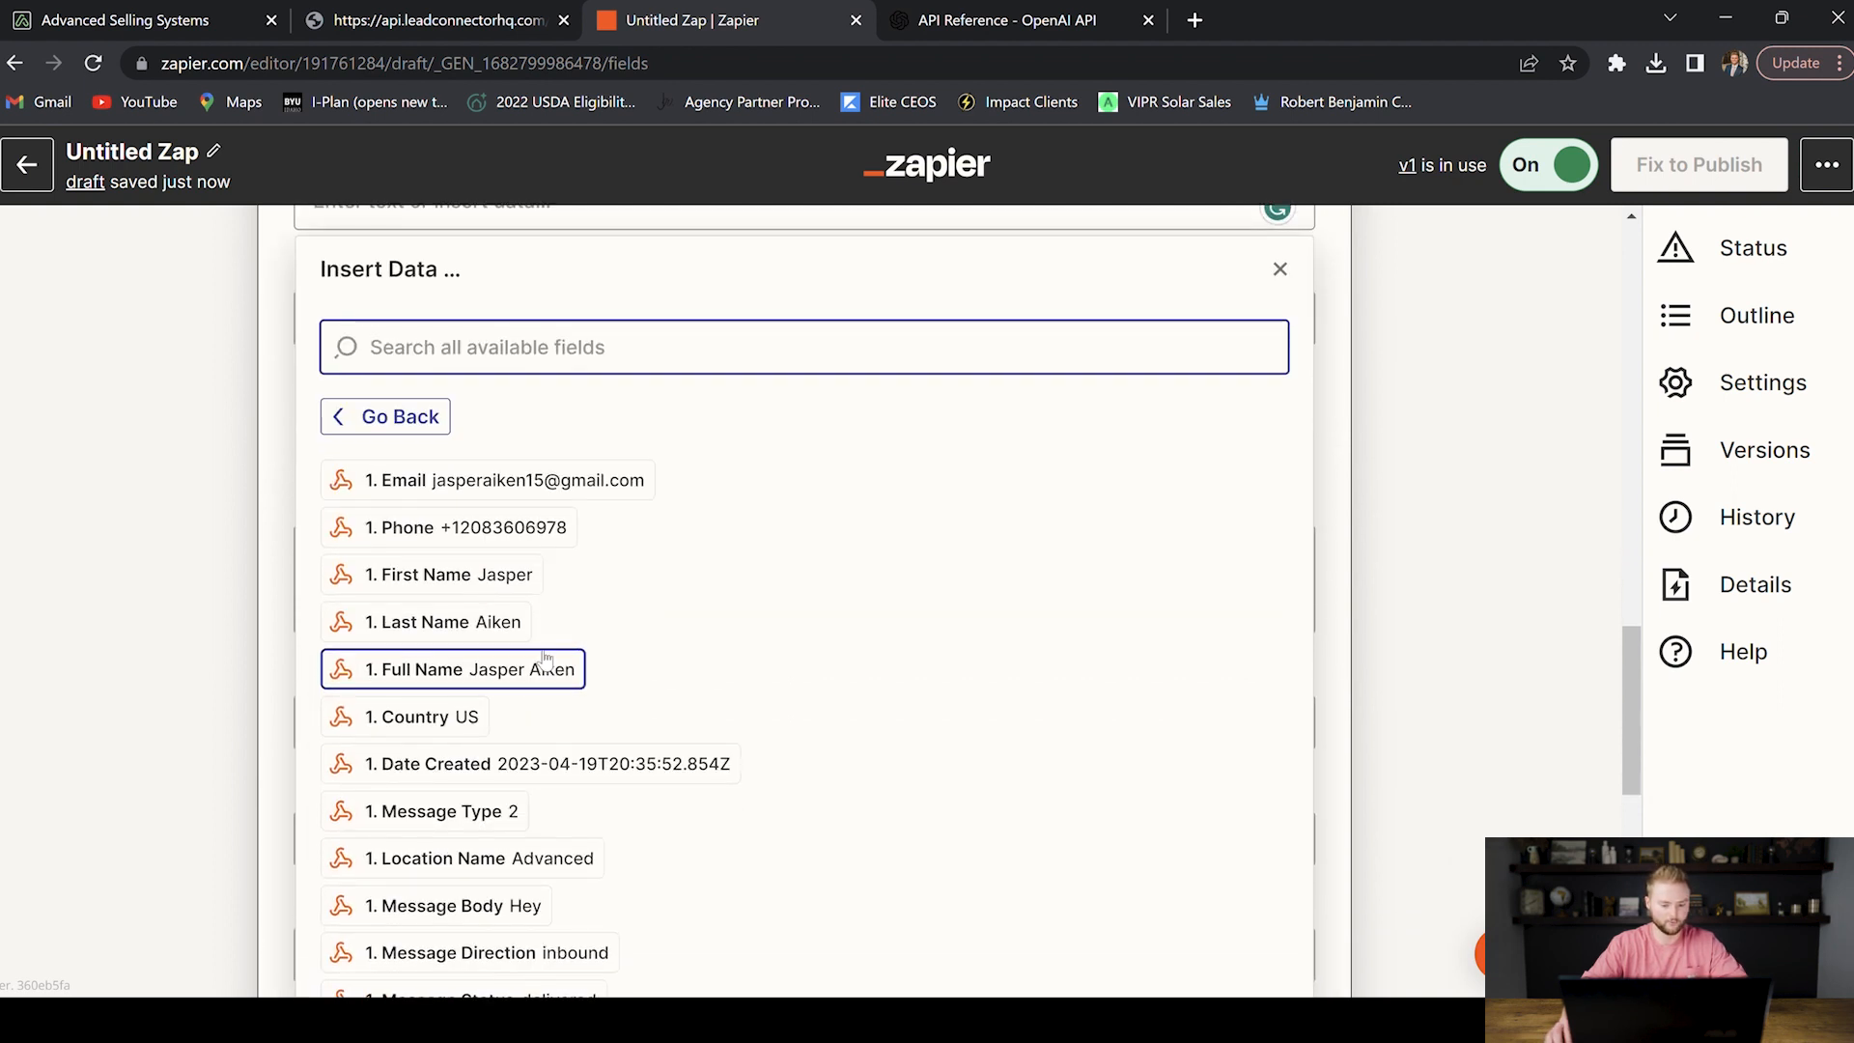
{"action": "scroll", "coordinate": [545, 660], "scroll_direction": "down", "scroll_amount": 5}
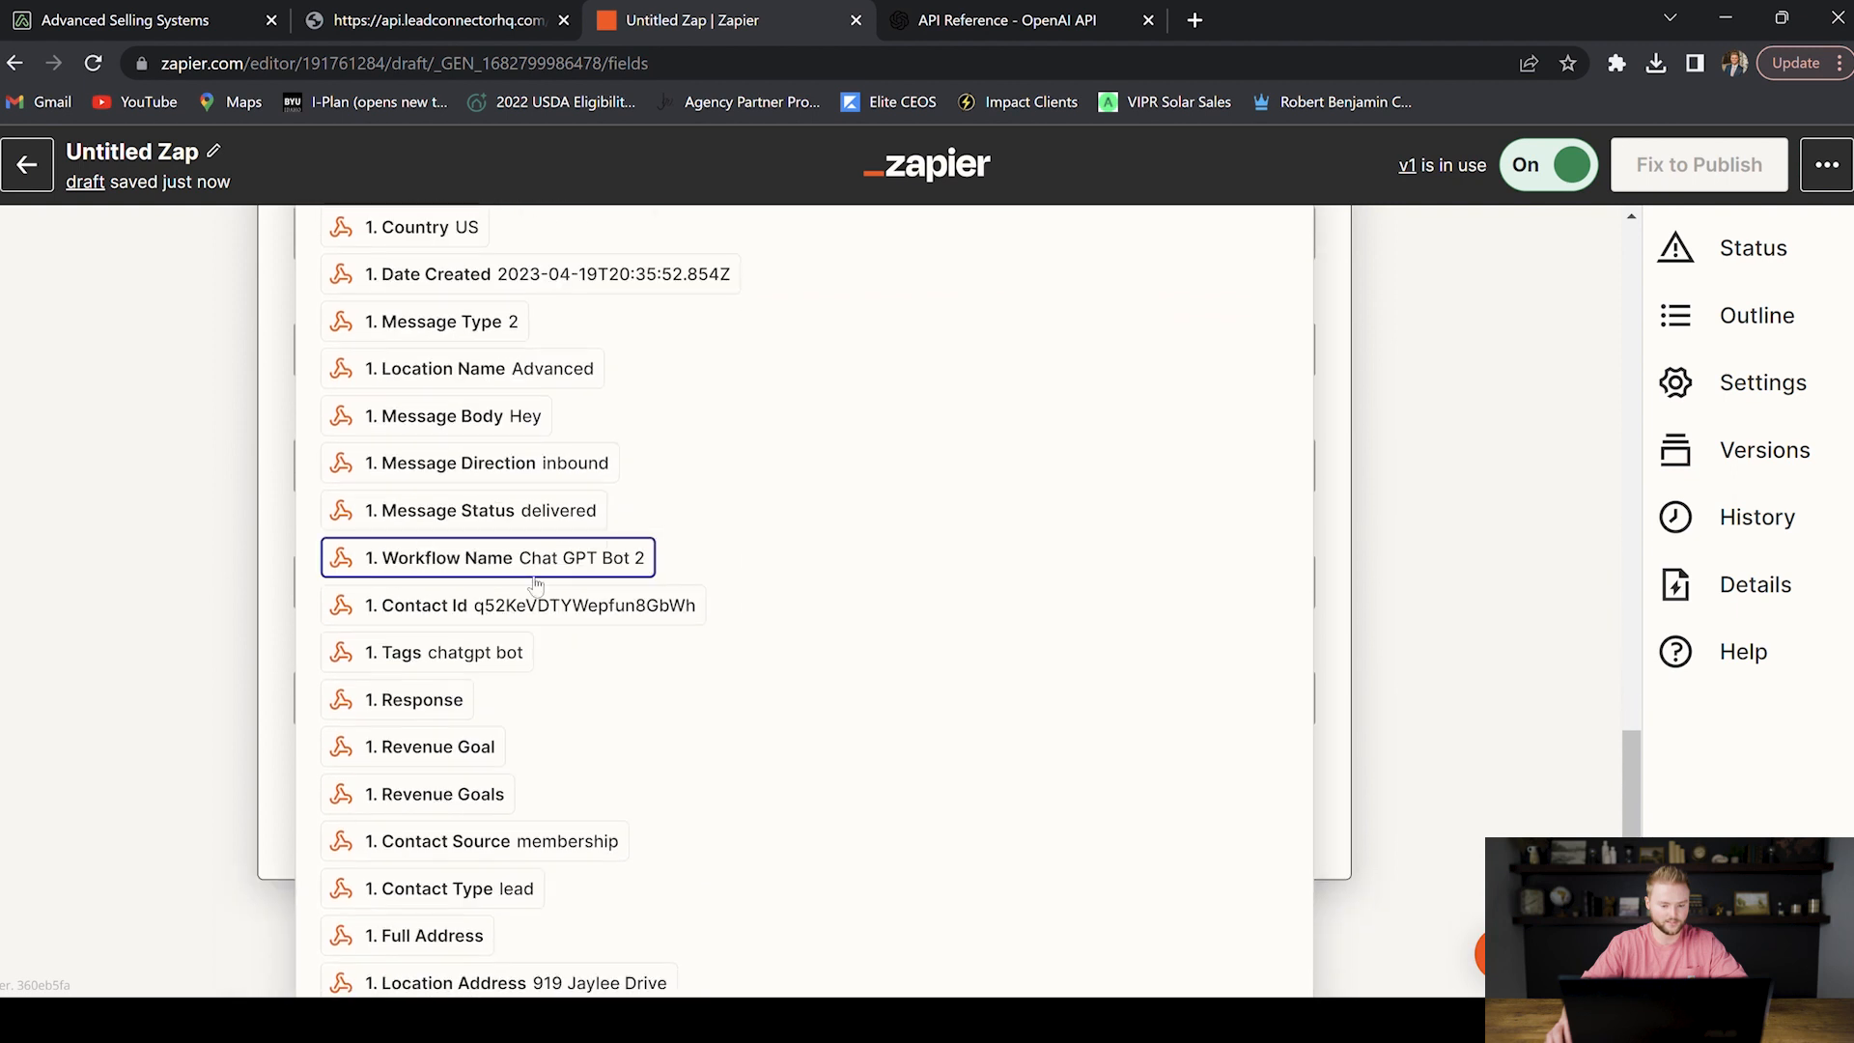
{"action": "left_click", "coordinate": [437, 657]}
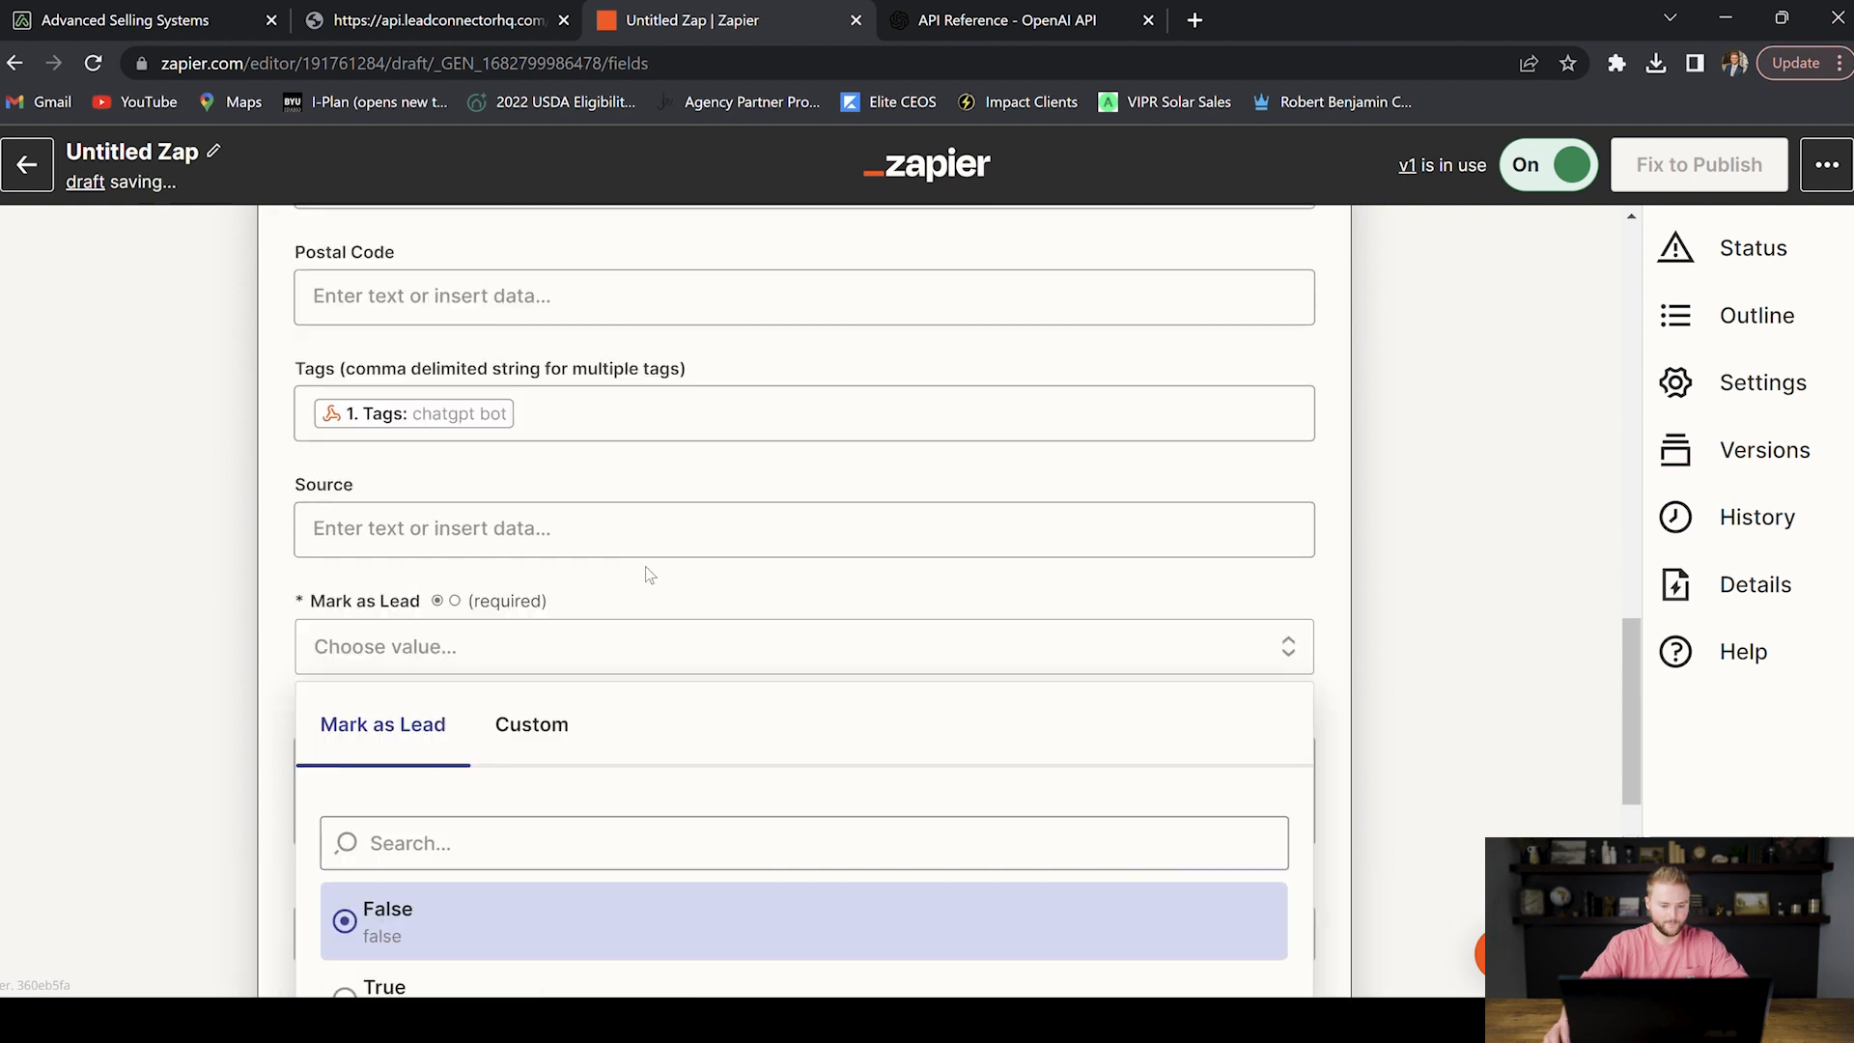
Step: Map the contact's Response field to the OpenAI prompt's Choices Text value and continue past the action setup
{"action": "left_click", "coordinate": [592, 647]}
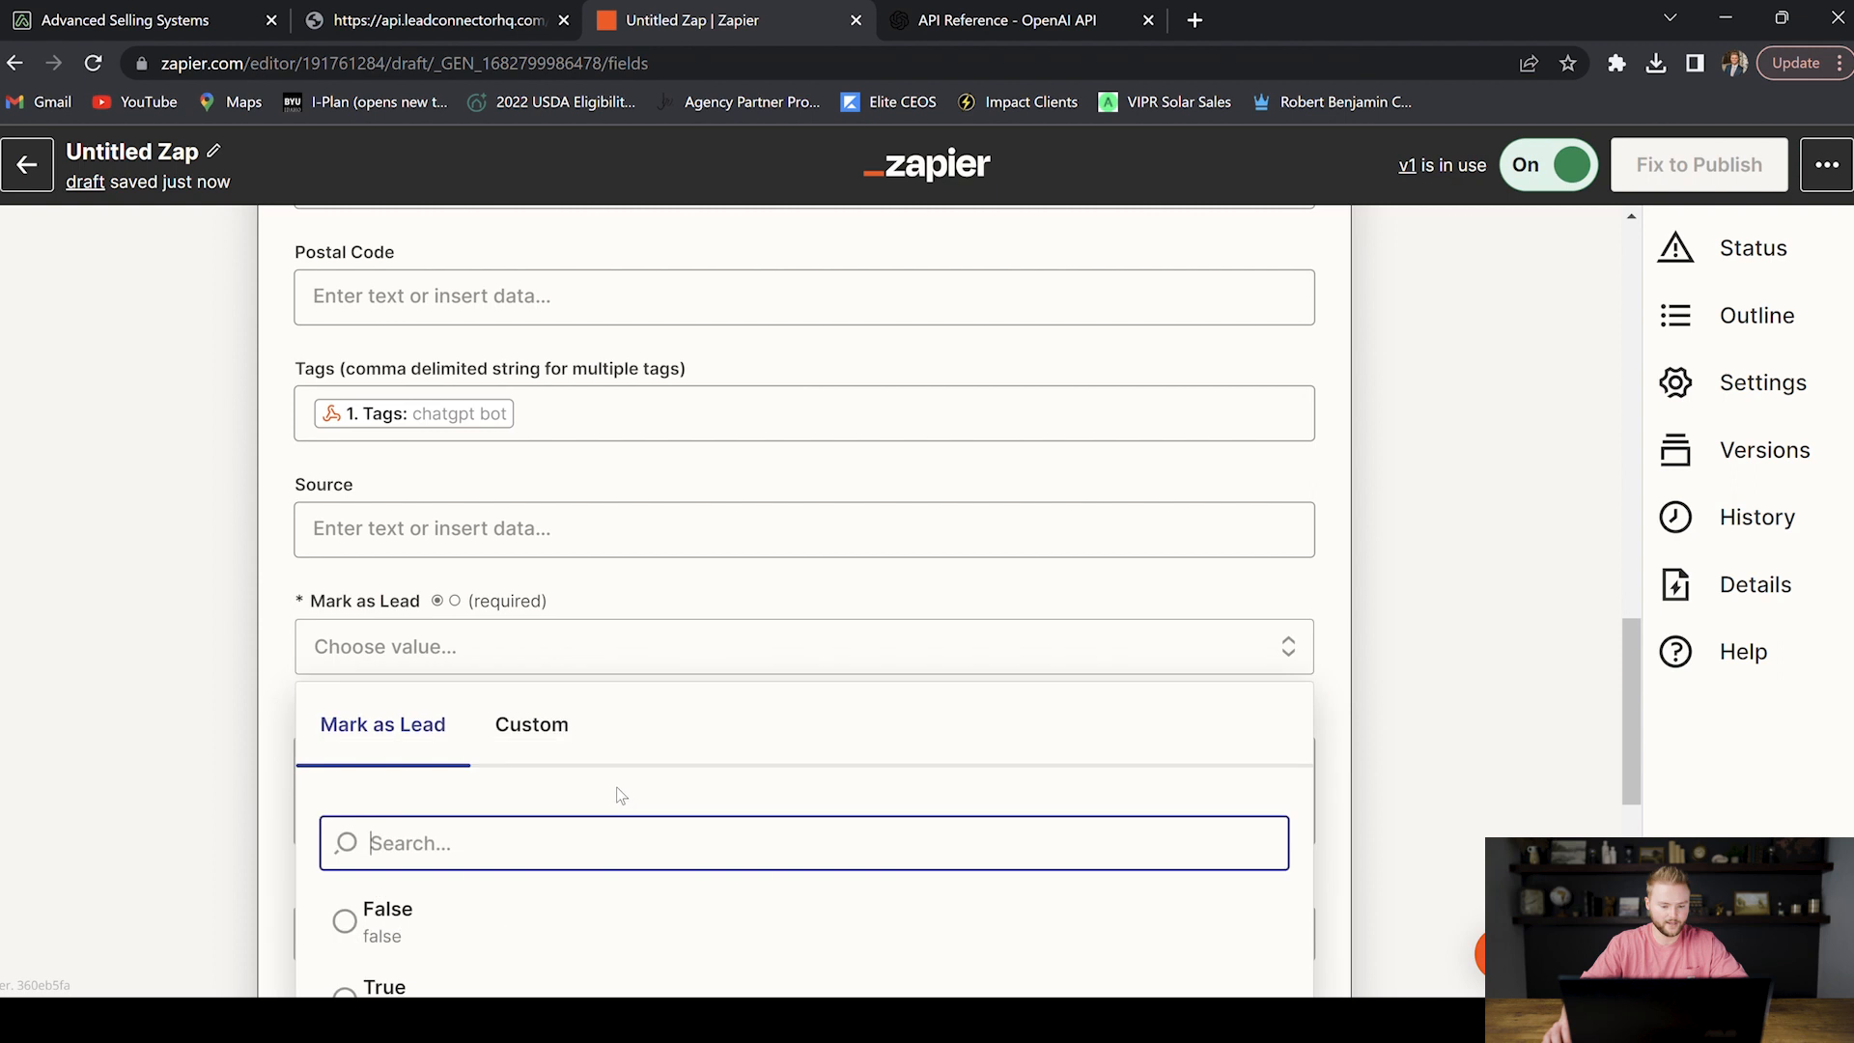
{"action": "scroll", "coordinate": [621, 795], "scroll_direction": "down", "scroll_amount": 5}
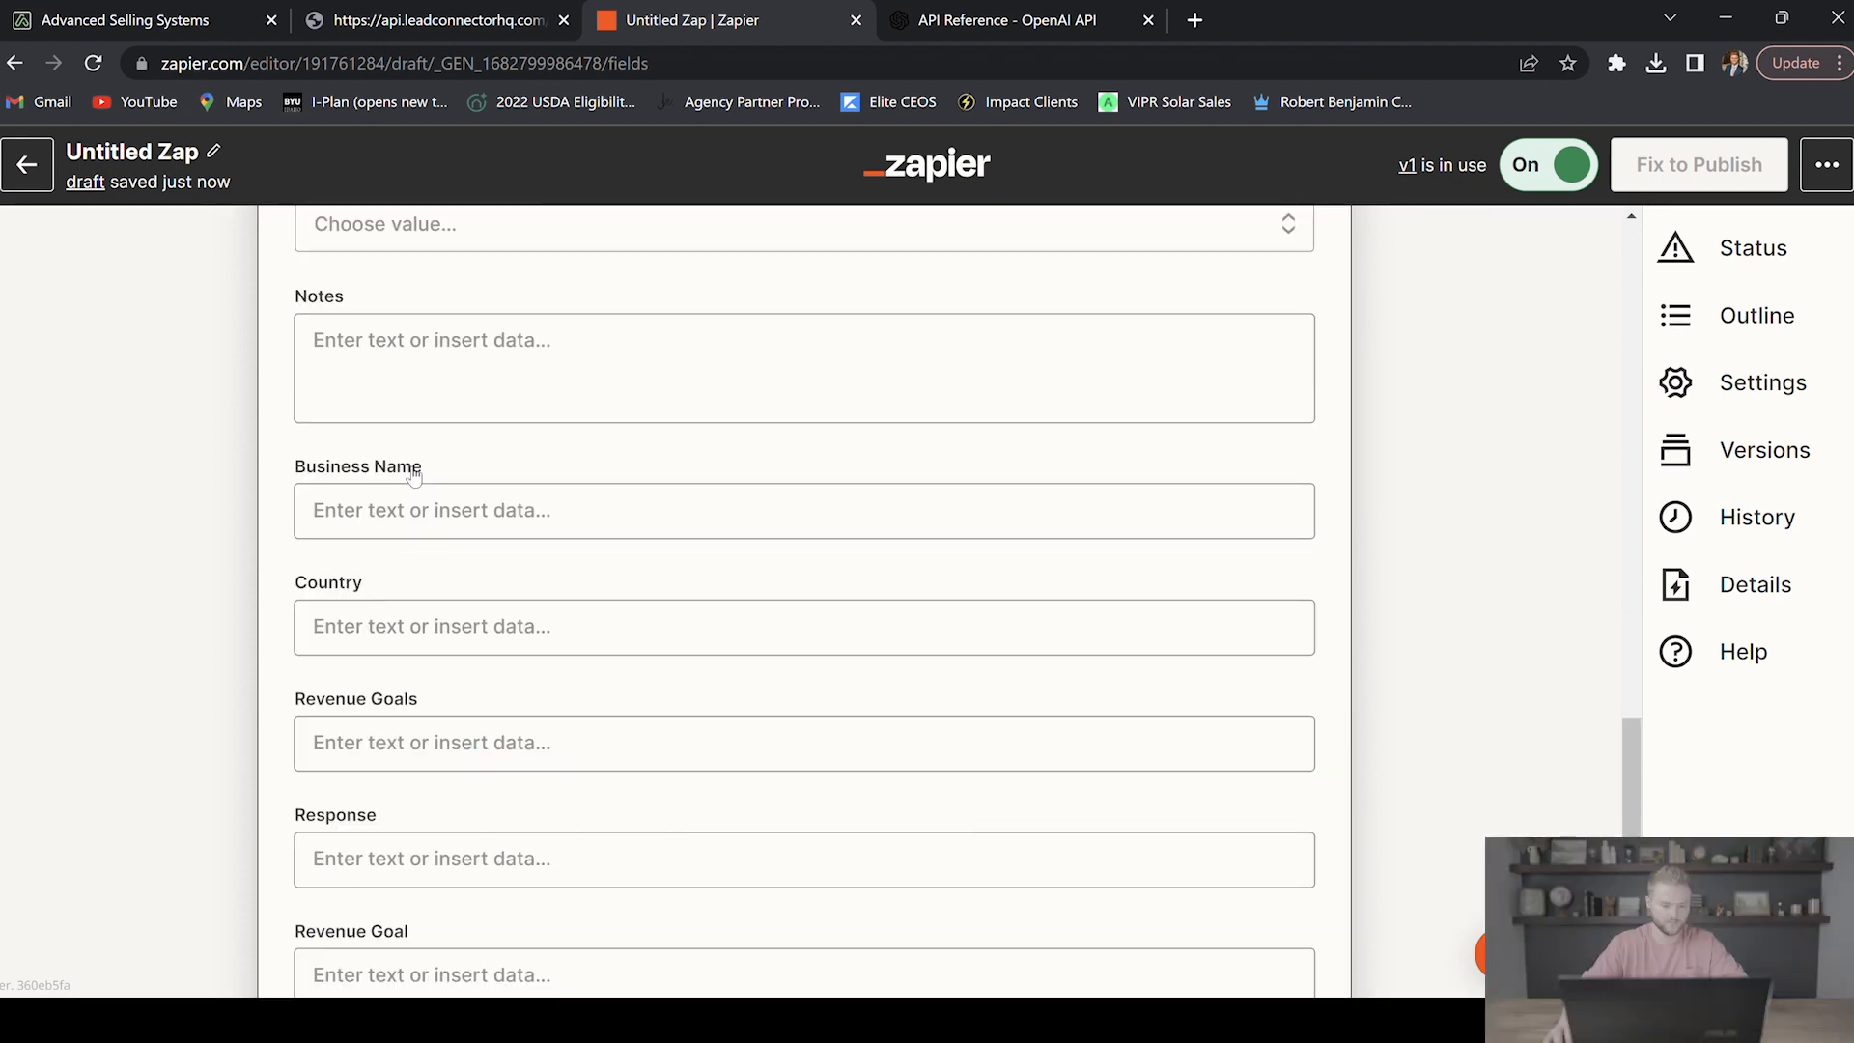
{"action": "scroll", "coordinate": [425, 482], "scroll_direction": "down", "scroll_amount": 4}
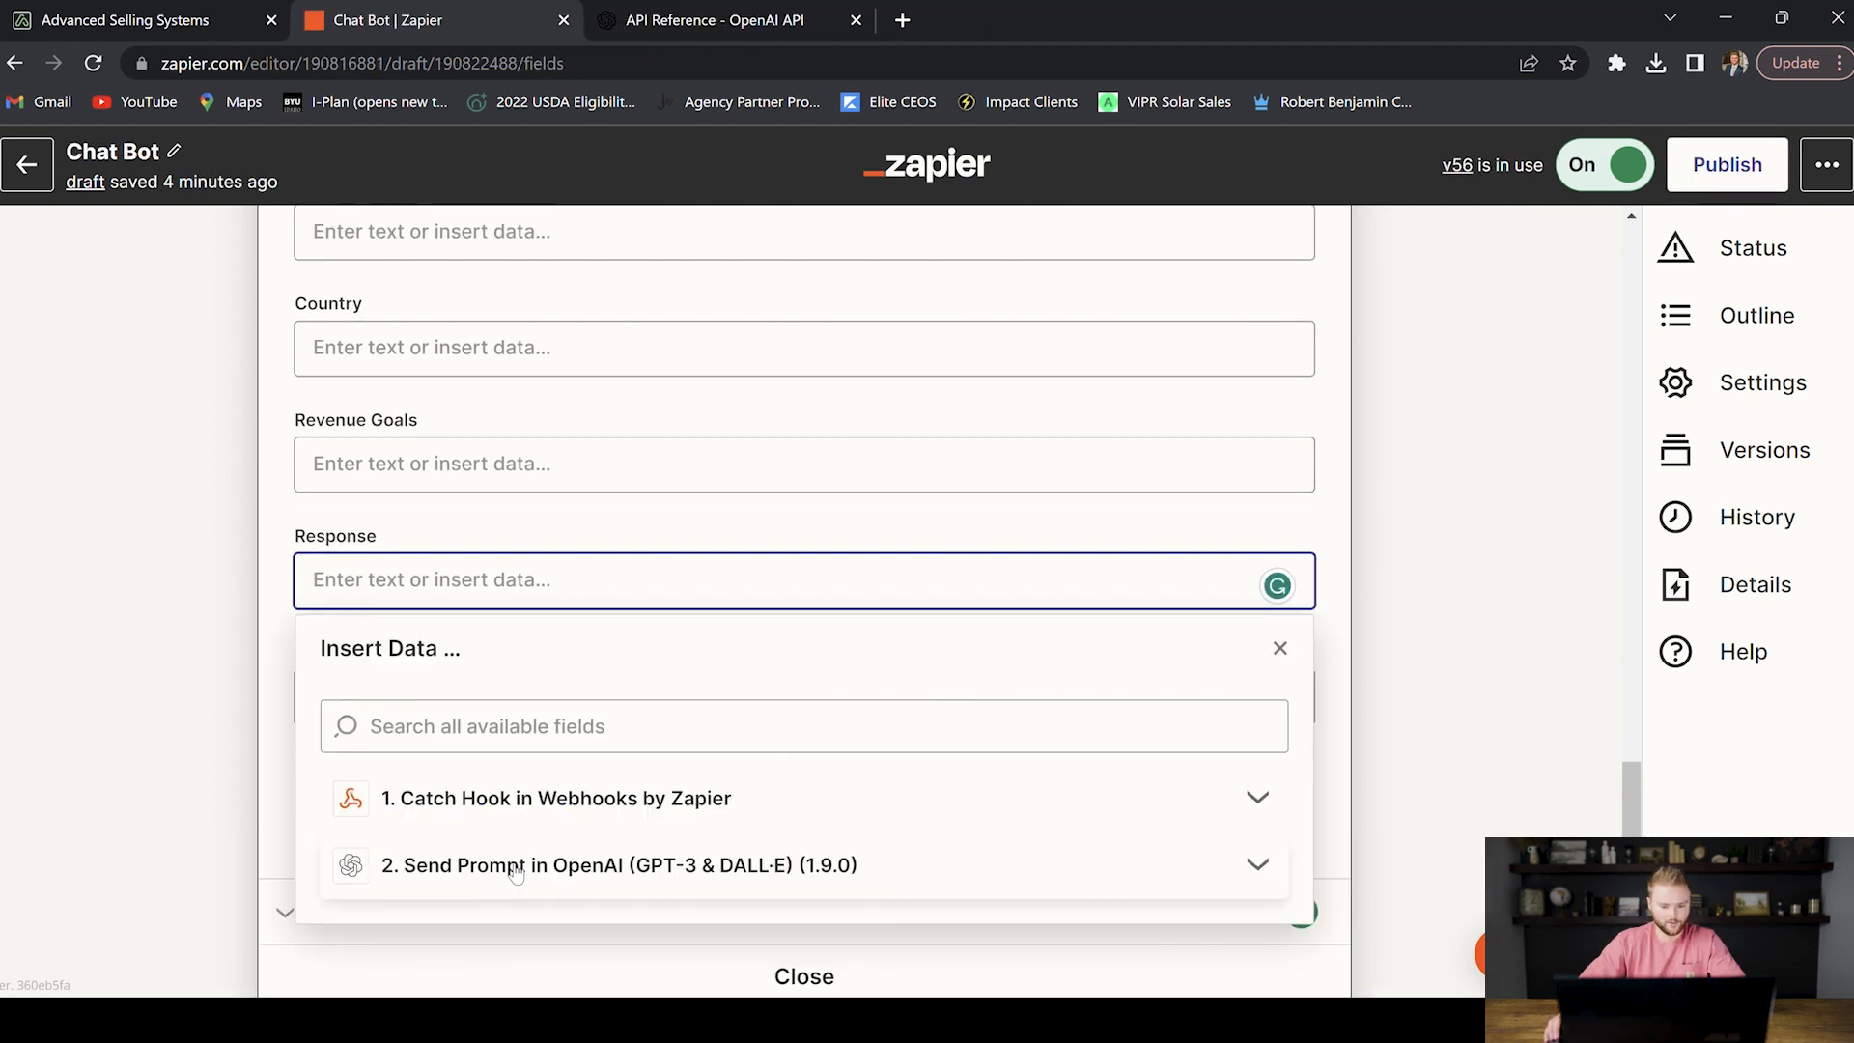
{"action": "left_click", "coordinate": [517, 866]}
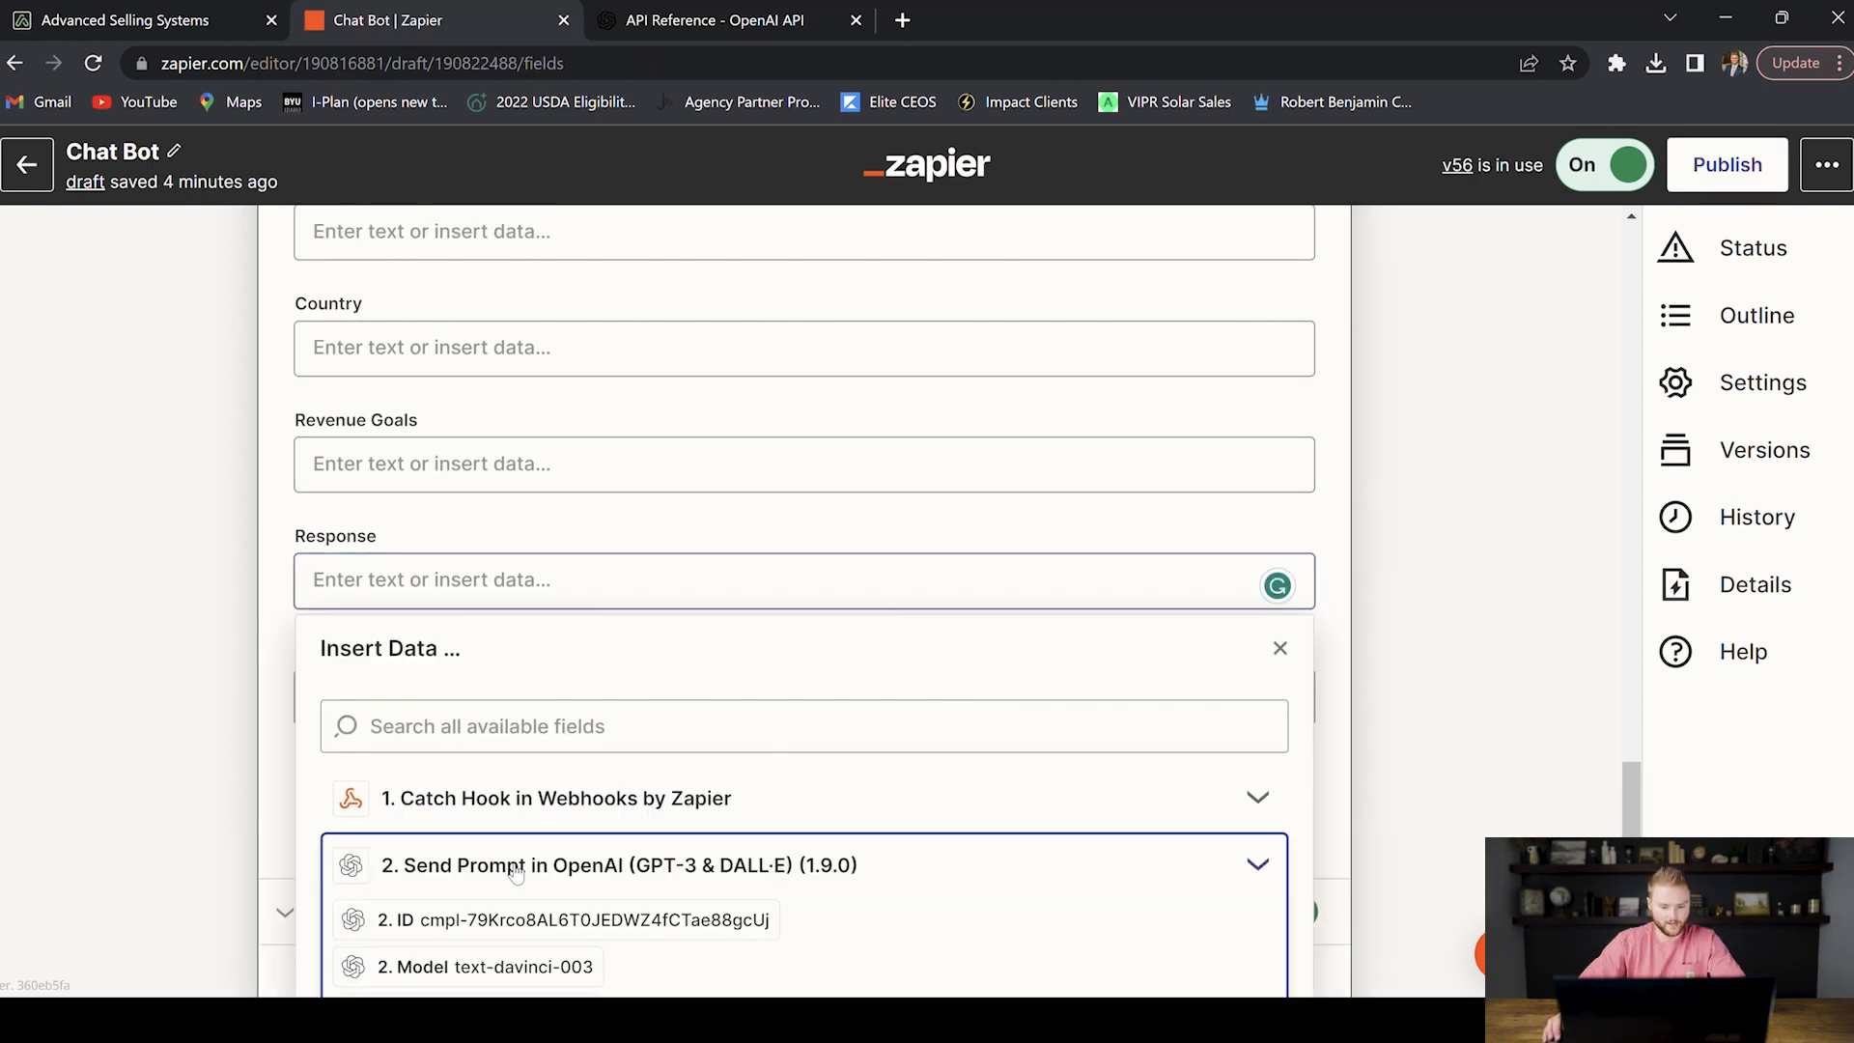
{"action": "scroll", "coordinate": [676, 839], "scroll_direction": "down", "scroll_amount": 2}
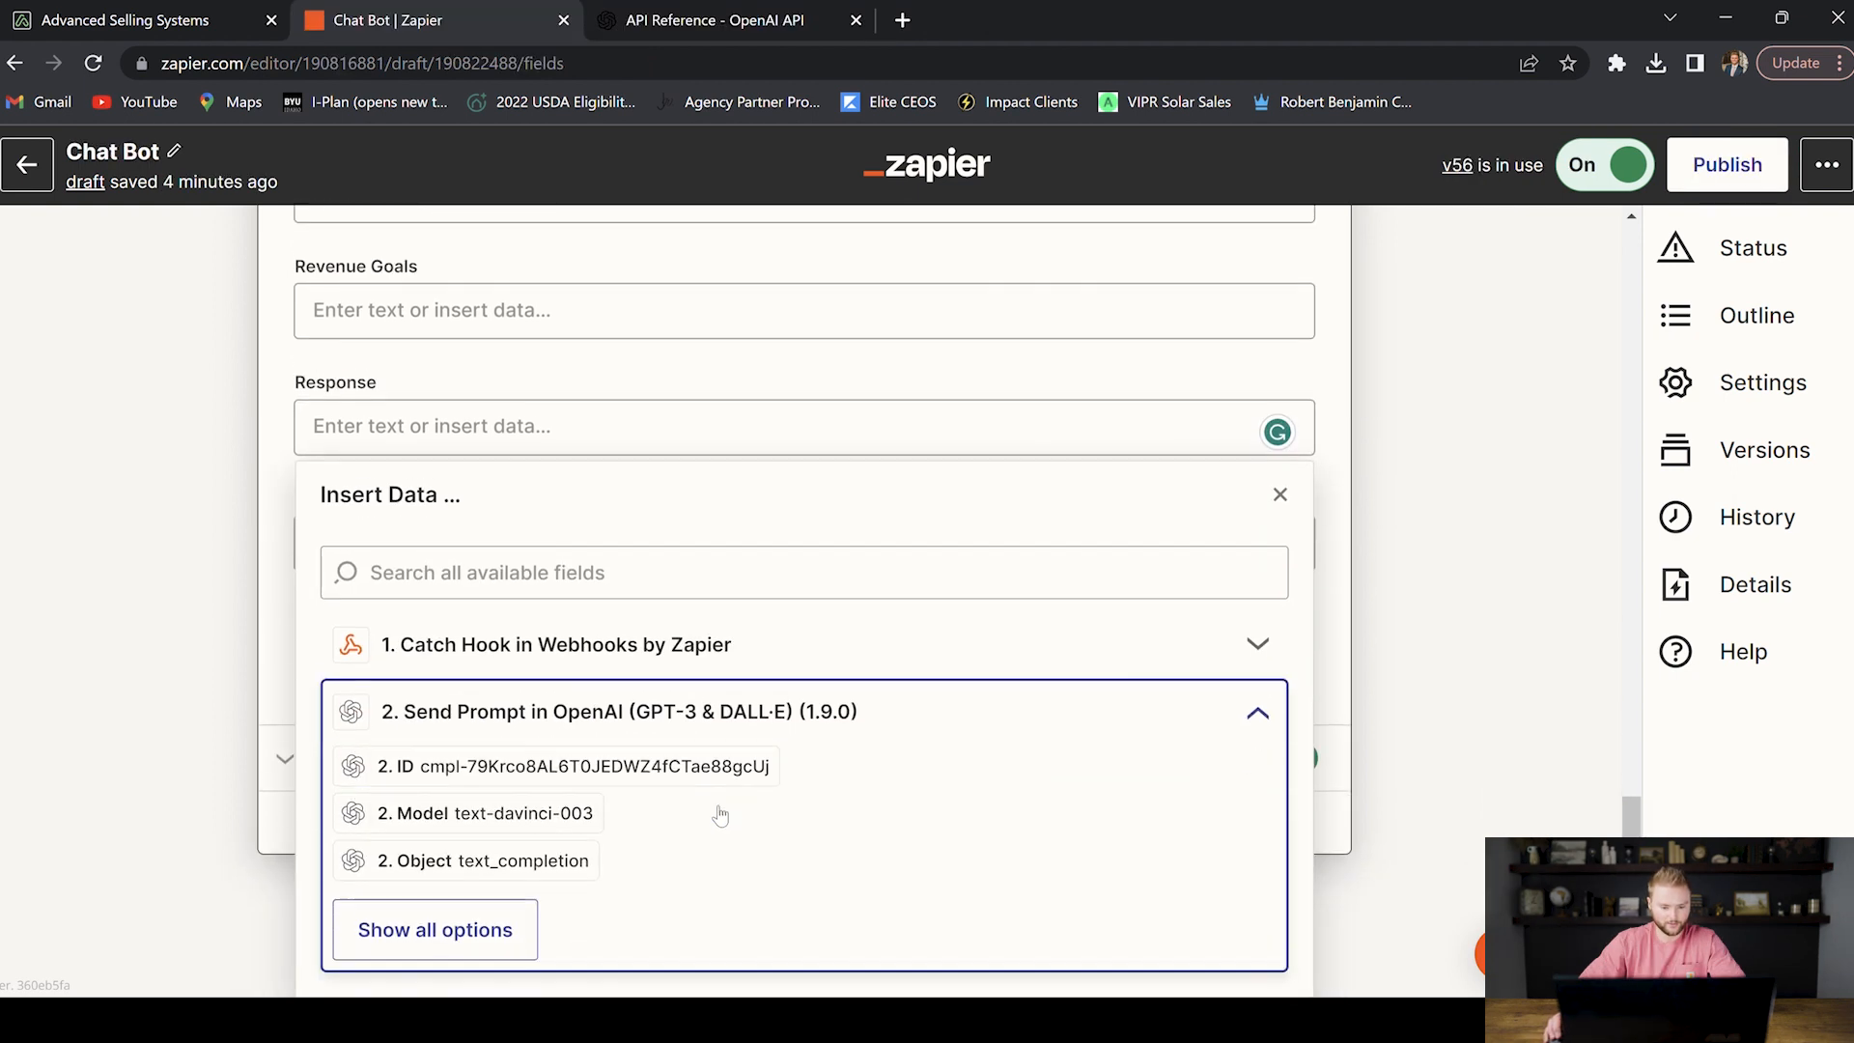
{"action": "left_click", "coordinate": [435, 922]}
{"action": "scroll", "coordinate": [637, 574], "scroll_direction": "down", "scroll_amount": 4}
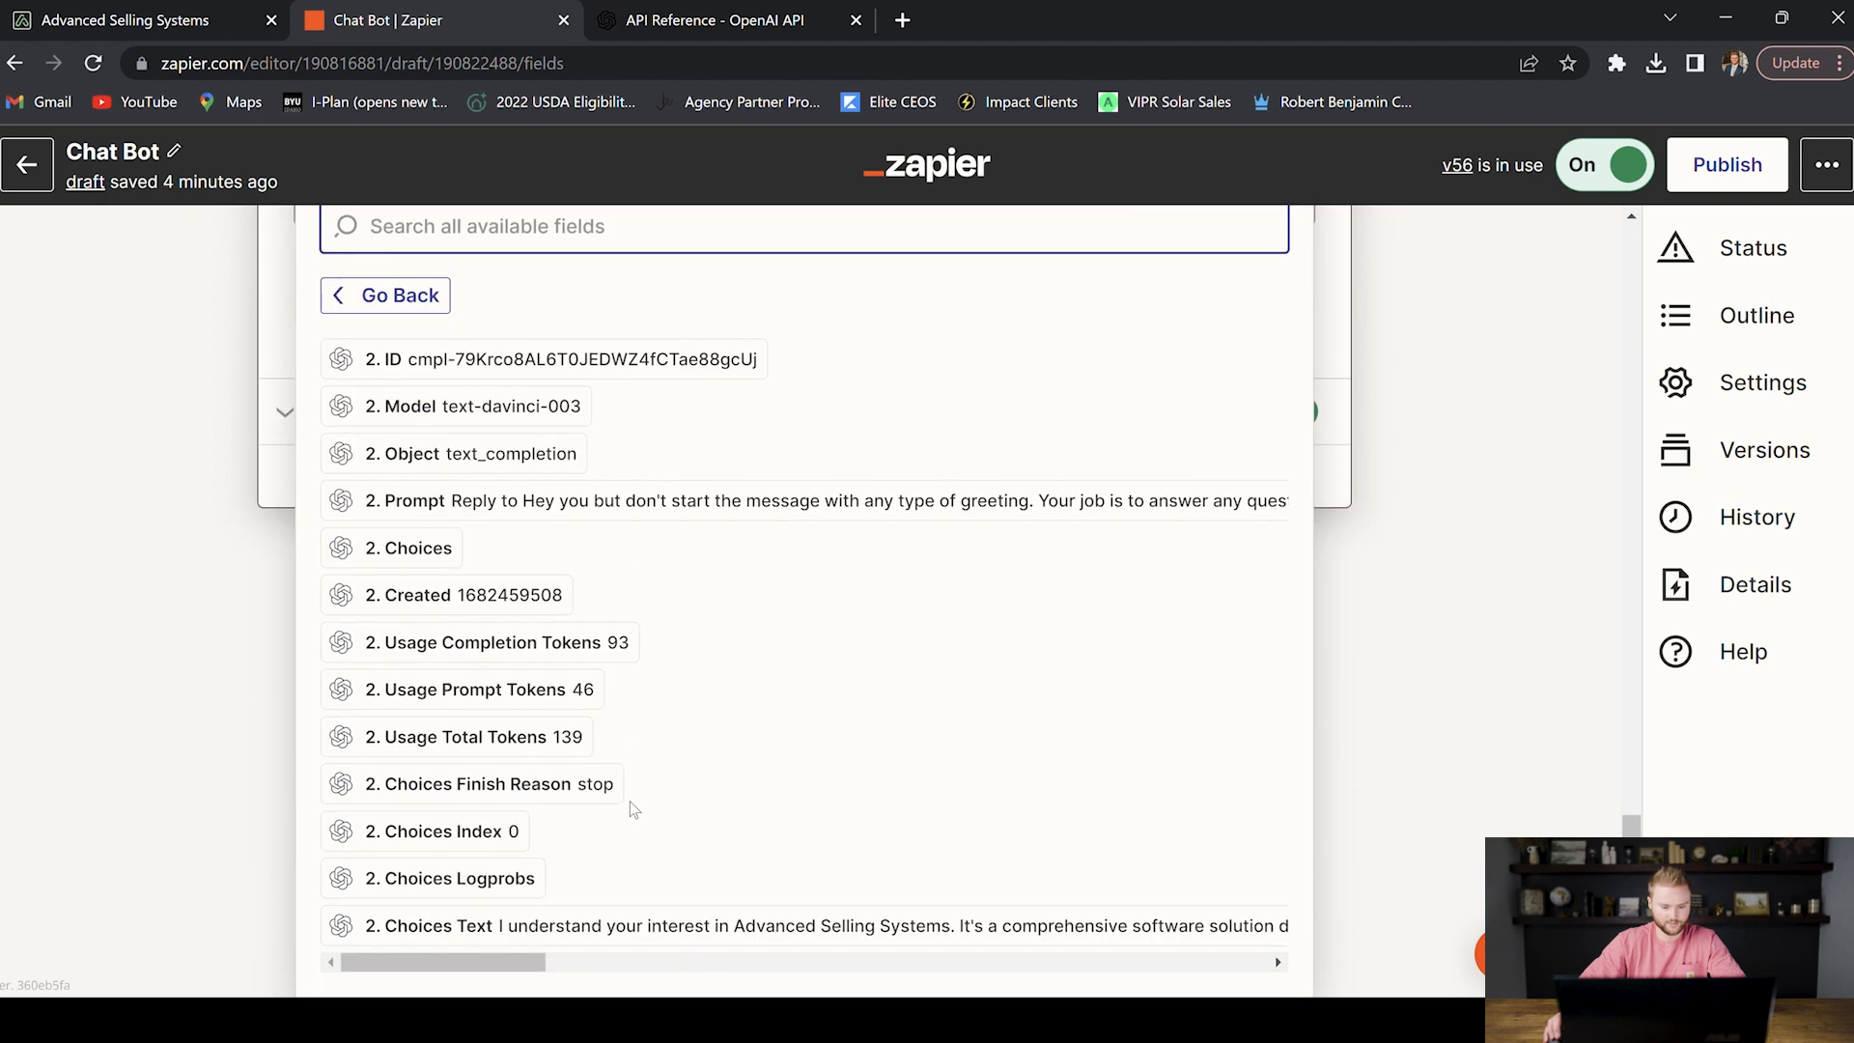
{"action": "left_click", "coordinate": [509, 930]}
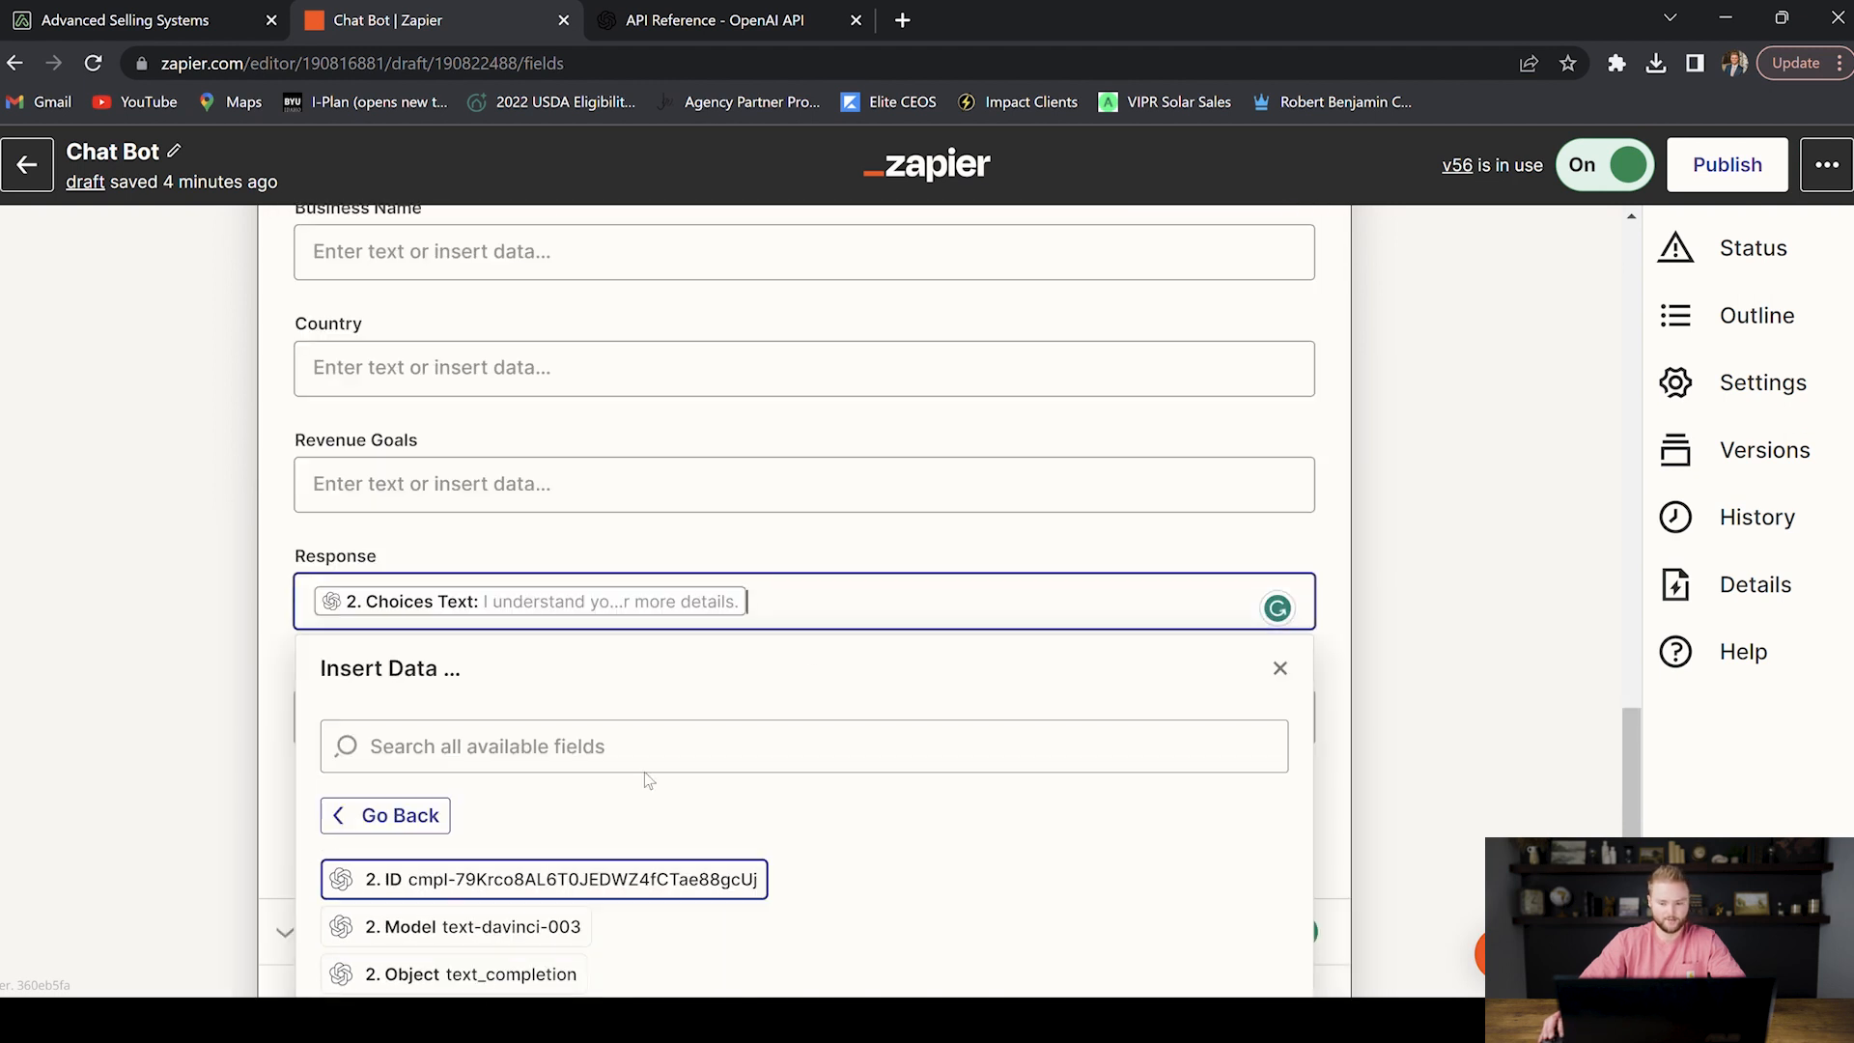
{"action": "left_click", "coordinate": [601, 633]}
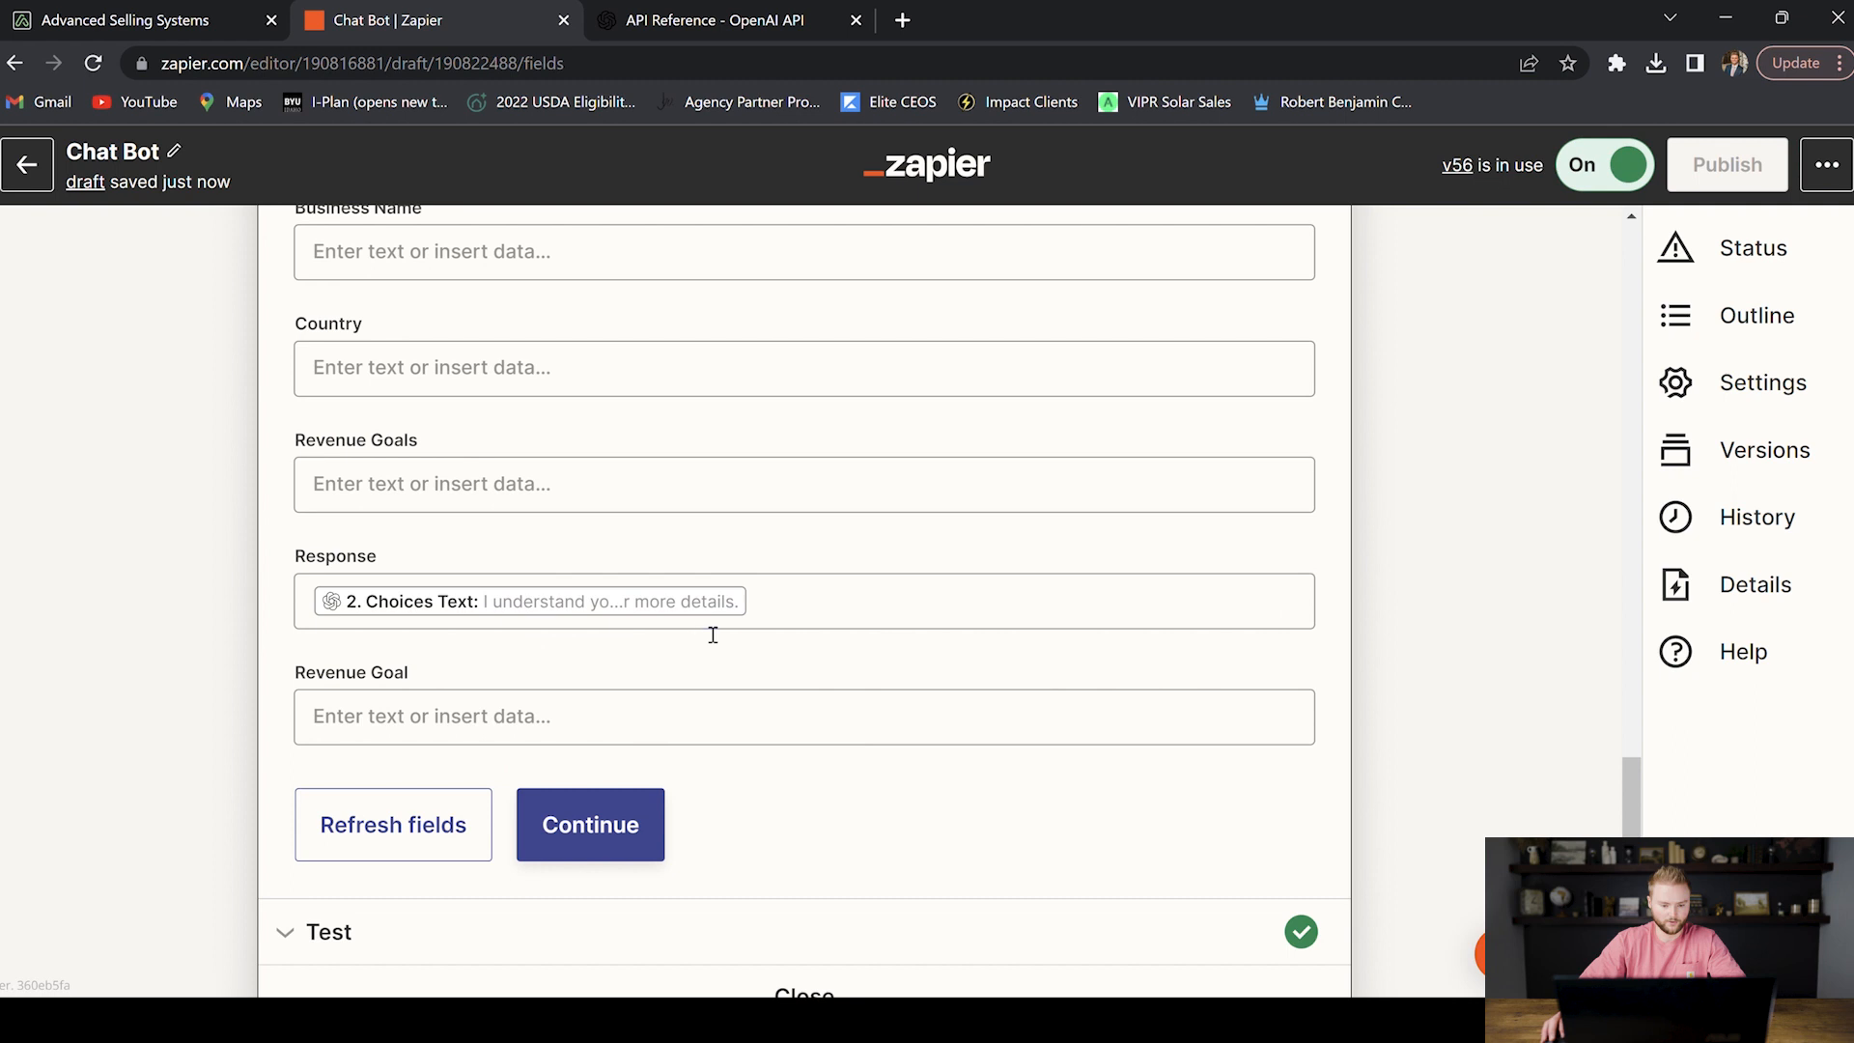
{"action": "left_click", "coordinate": [621, 822]}
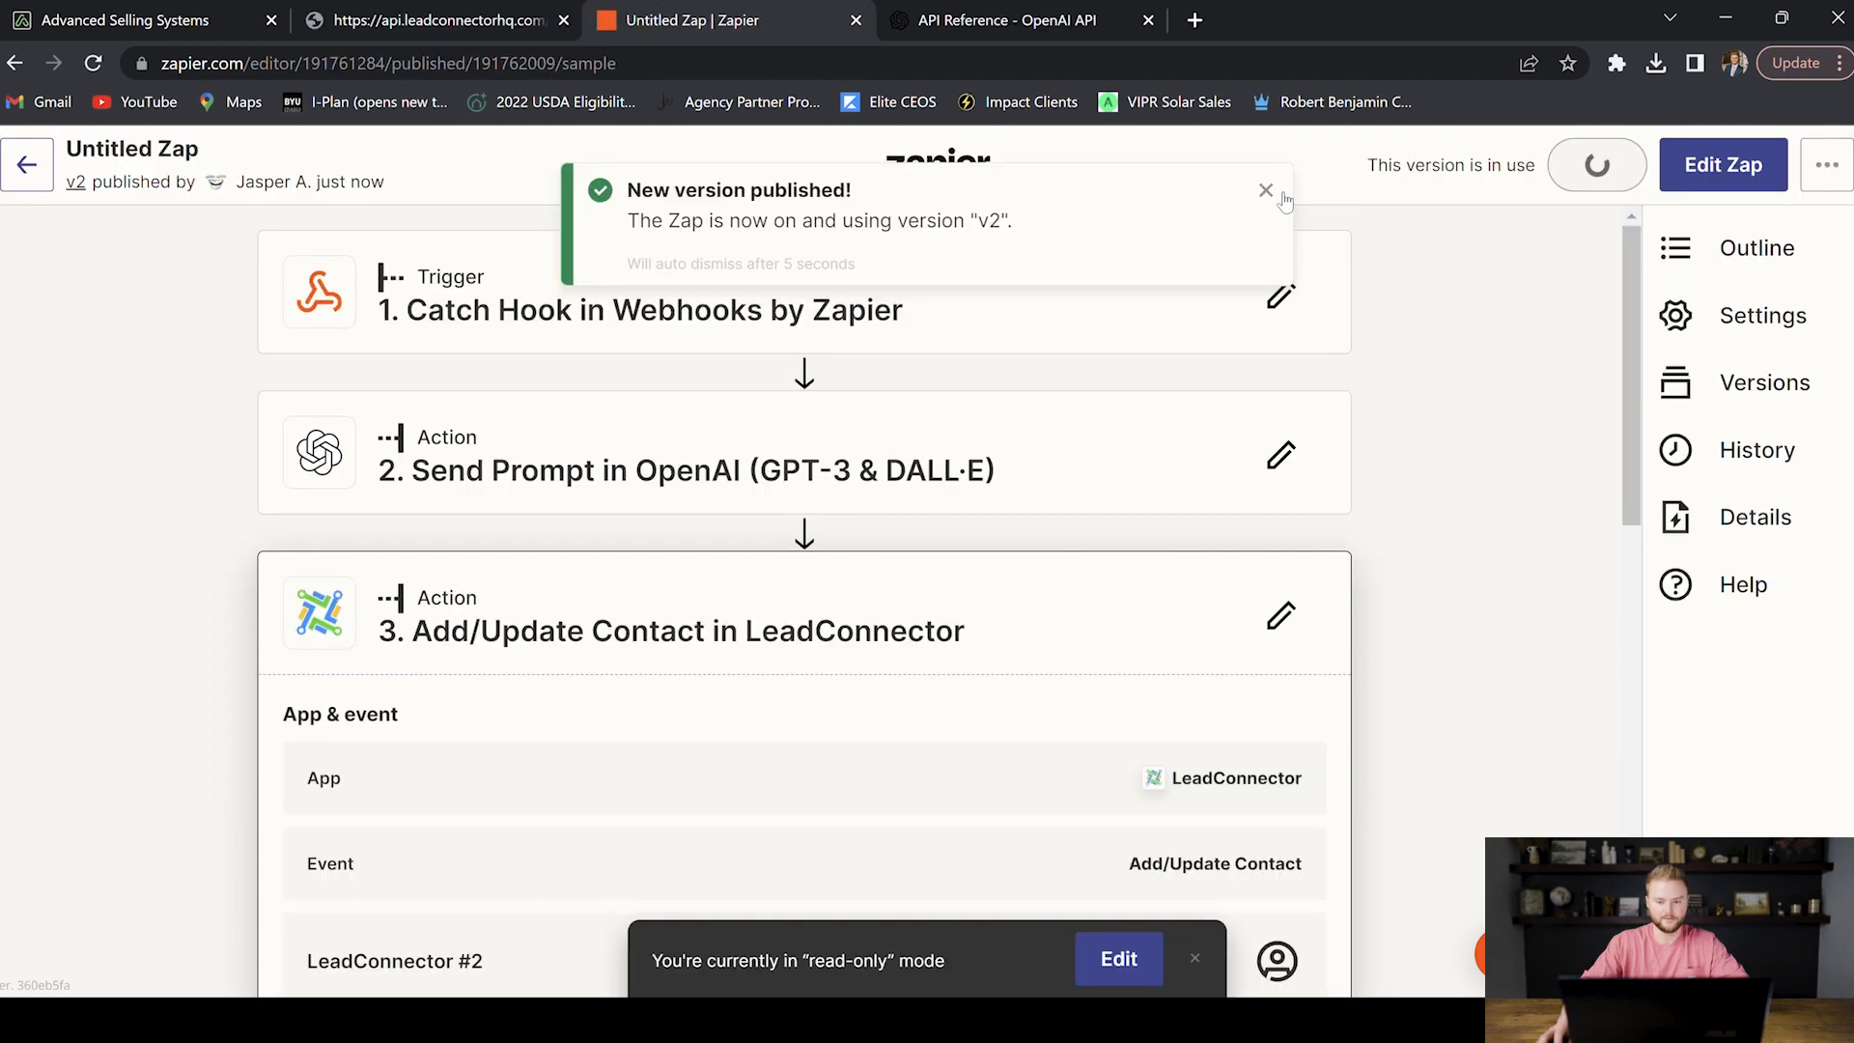
{"action": "left_click", "coordinate": [1266, 191]}
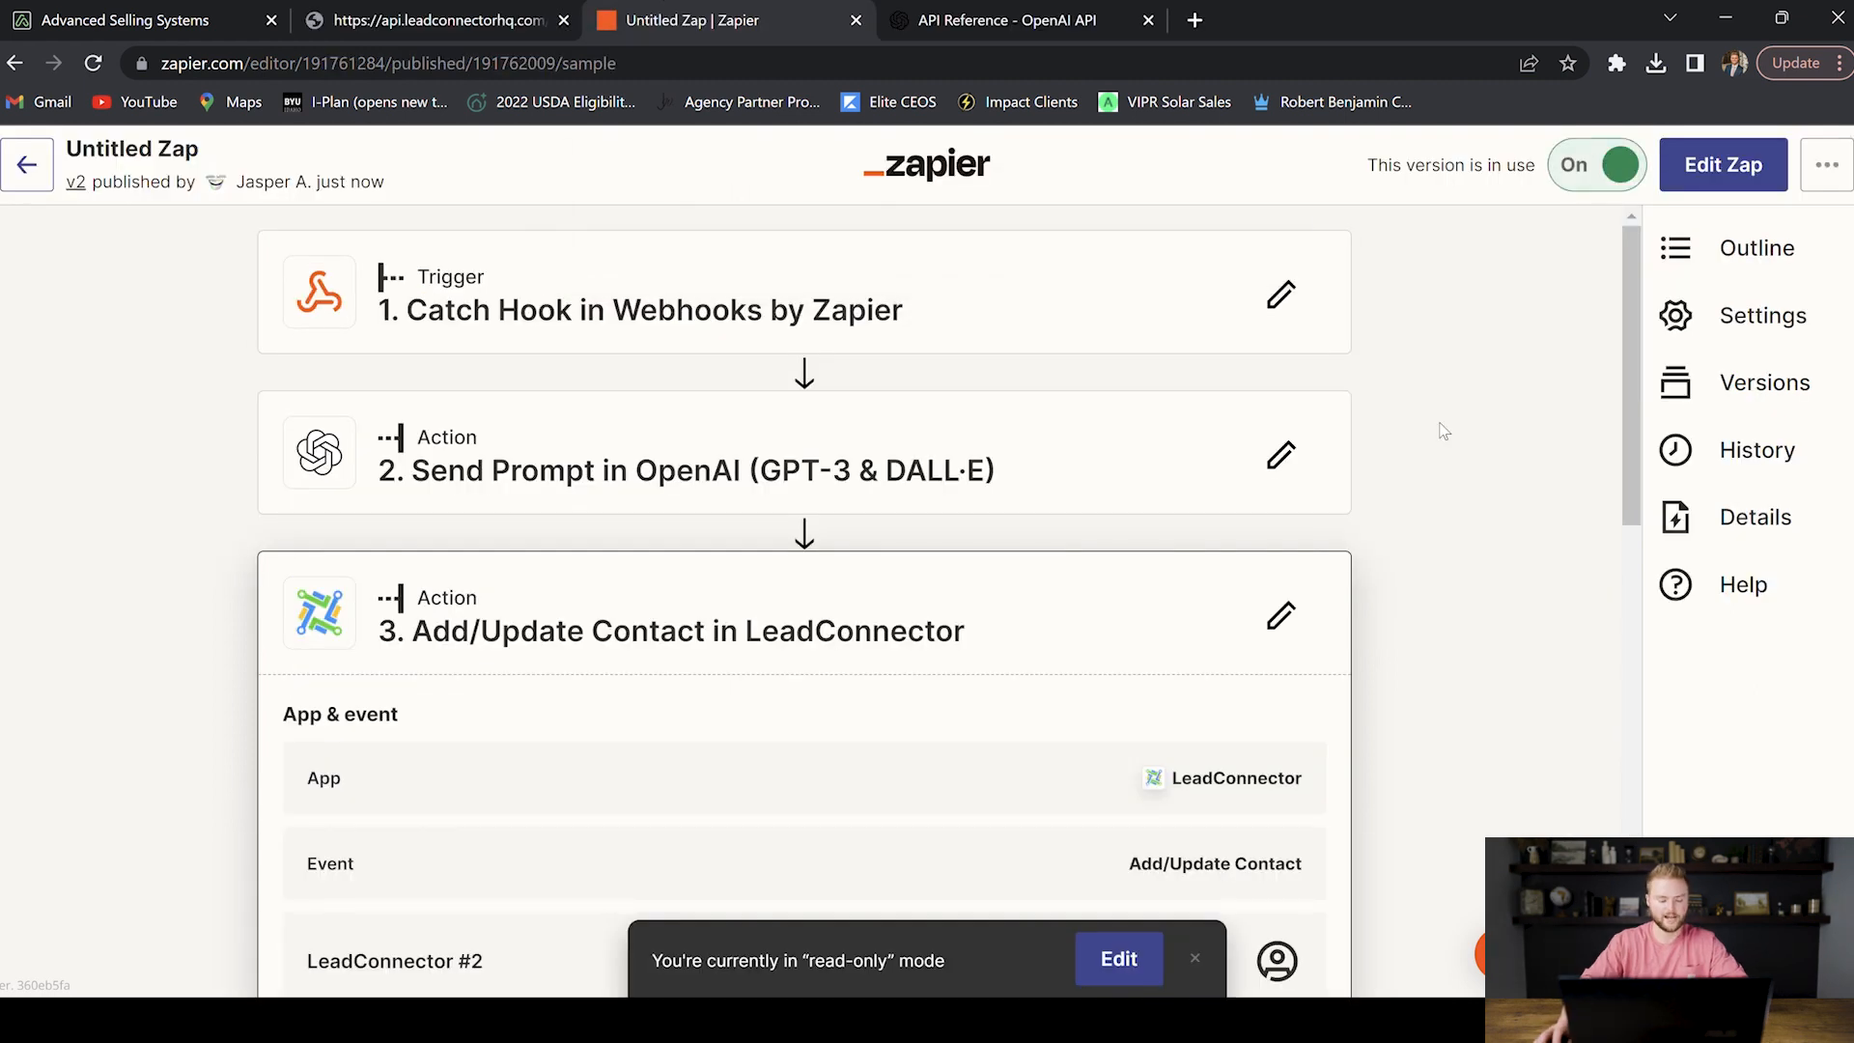
Step: Switch to Advanced Selling Systems and open the Intro Text action in the Chat GPT Bot workflow
{"action": "left_click", "coordinate": [193, 22]}
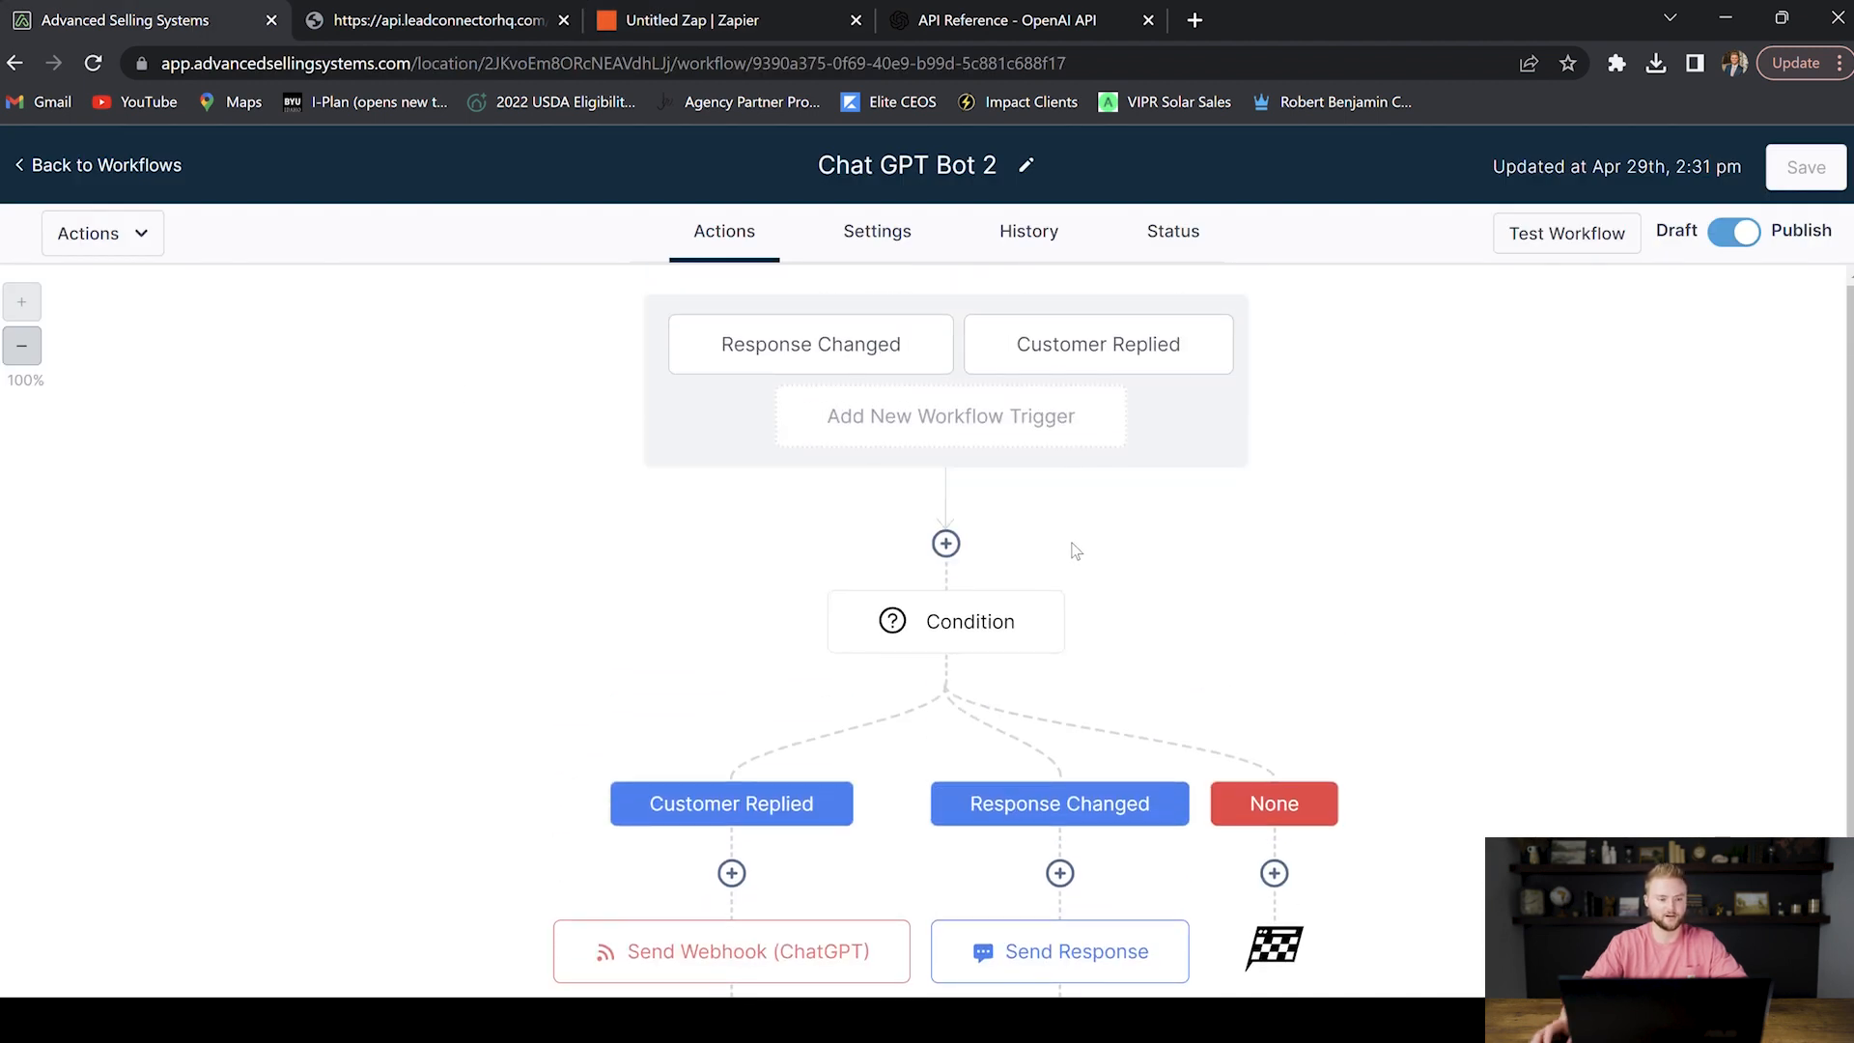
{"action": "left_click", "coordinate": [138, 165]}
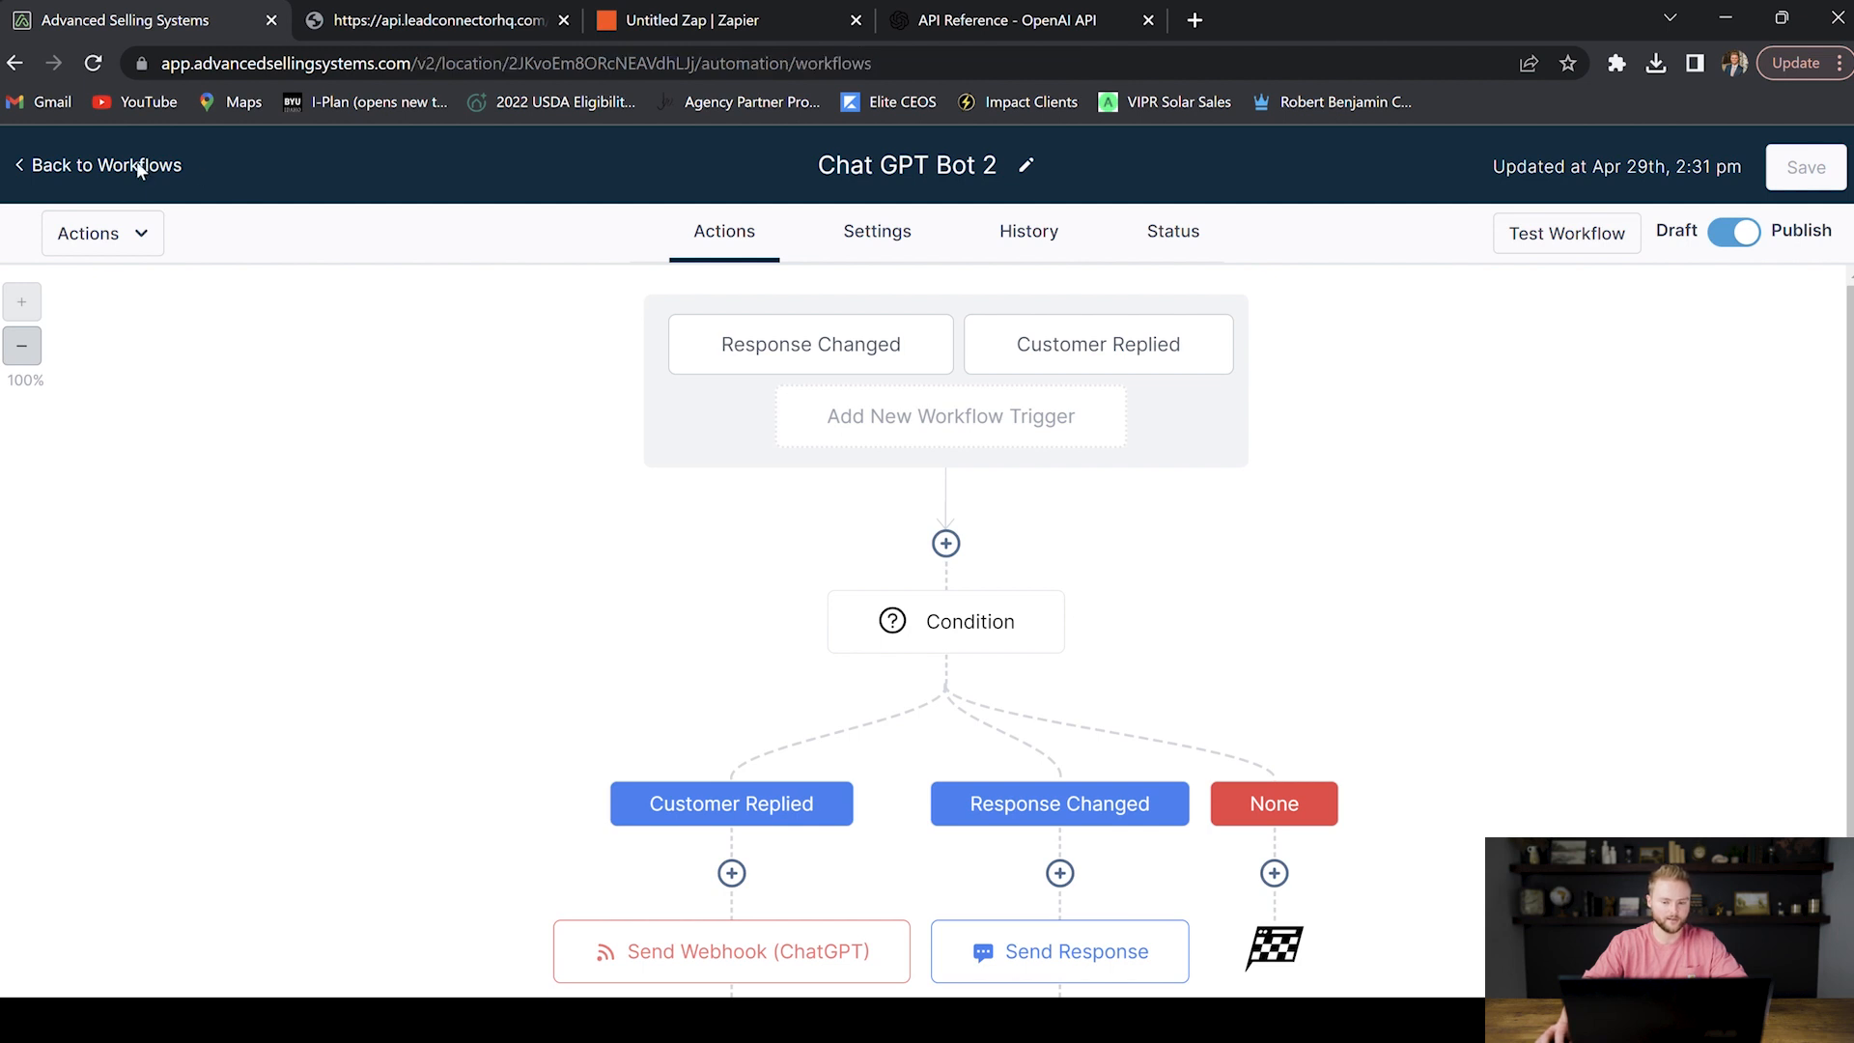
{"action": "scroll", "coordinate": [545, 589], "scroll_direction": "down", "scroll_amount": 4}
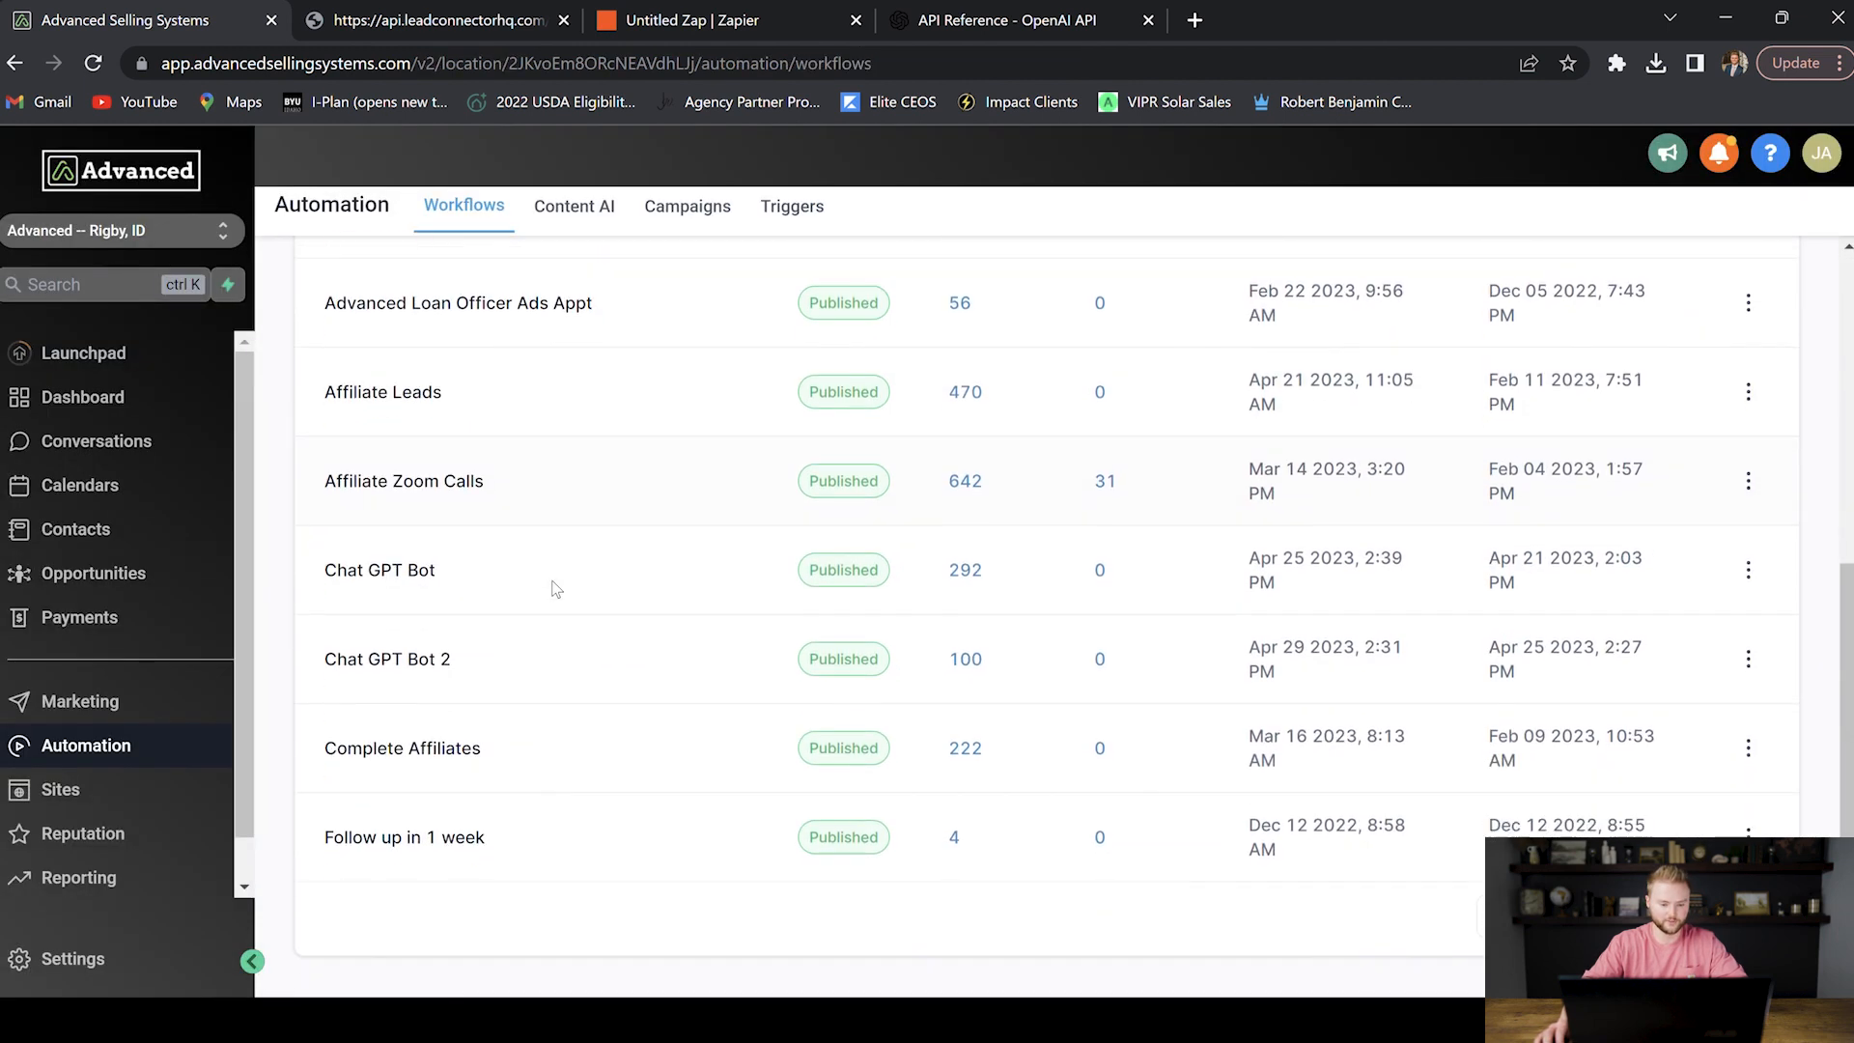
{"action": "left_click", "coordinate": [415, 571]}
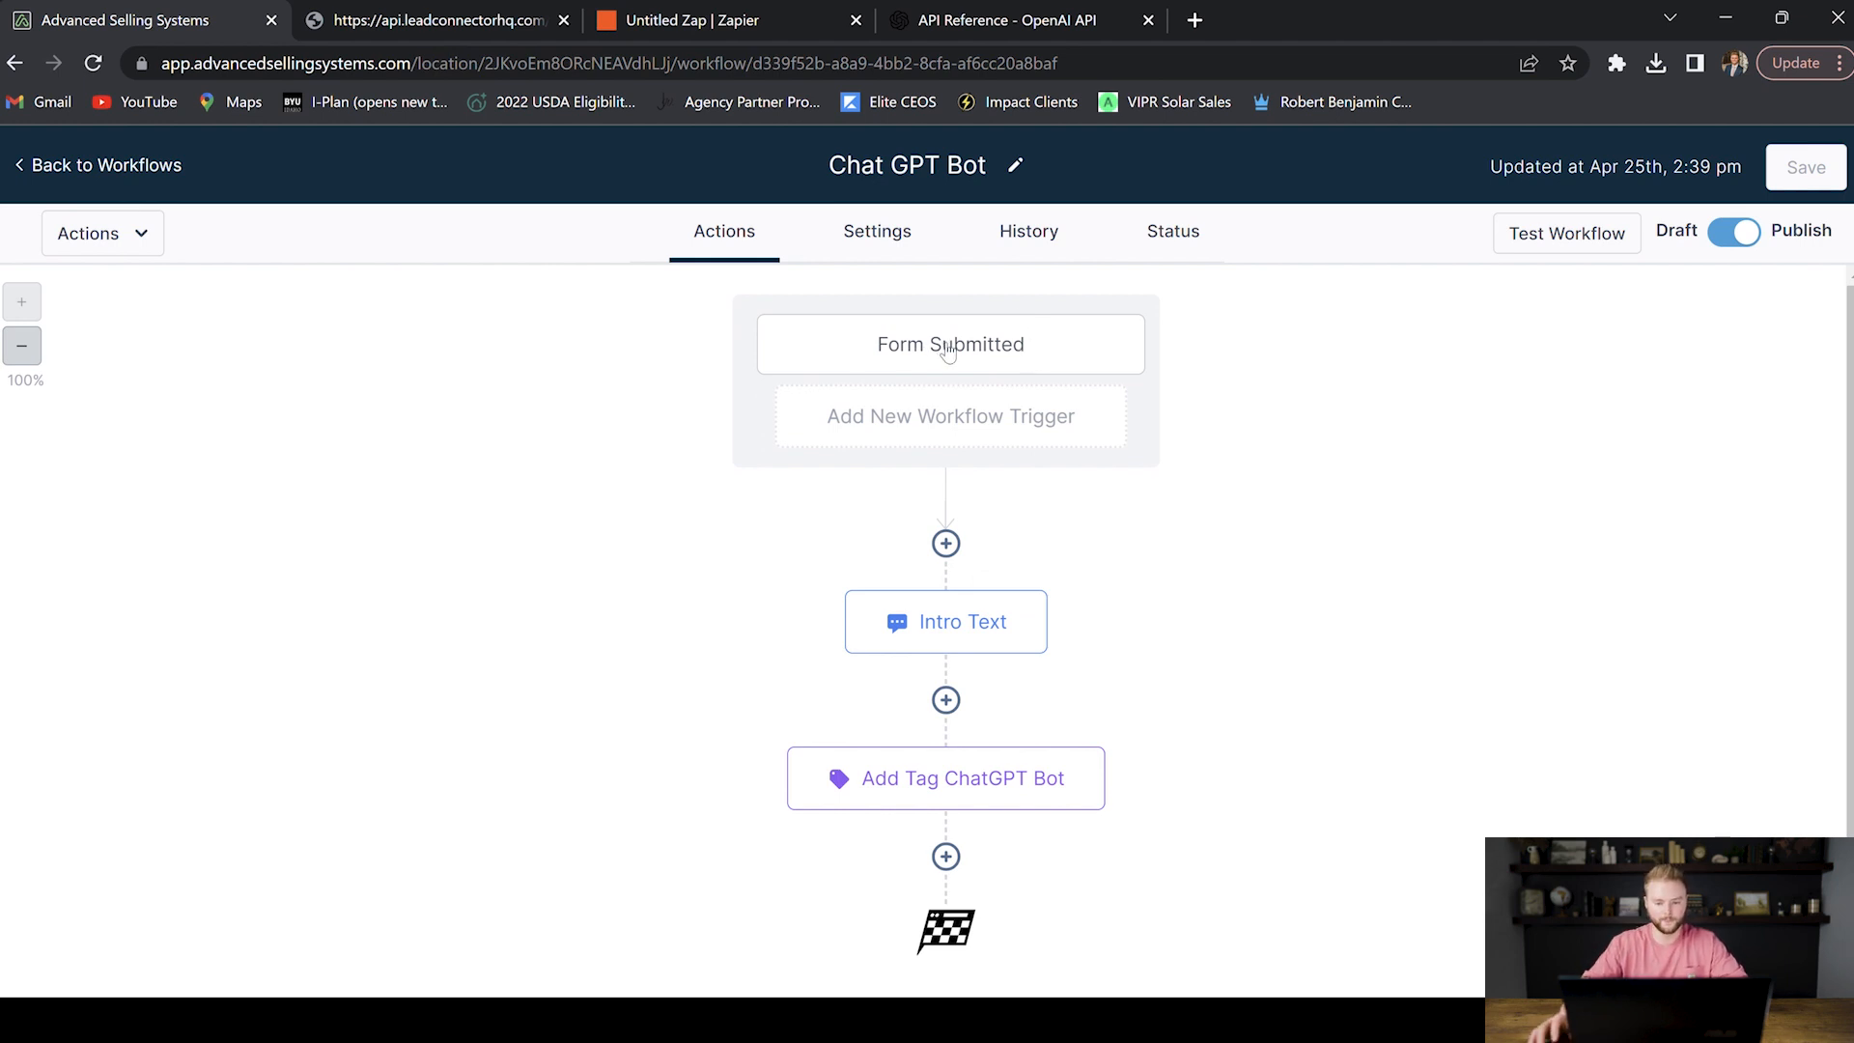
{"action": "left_click", "coordinate": [965, 623]}
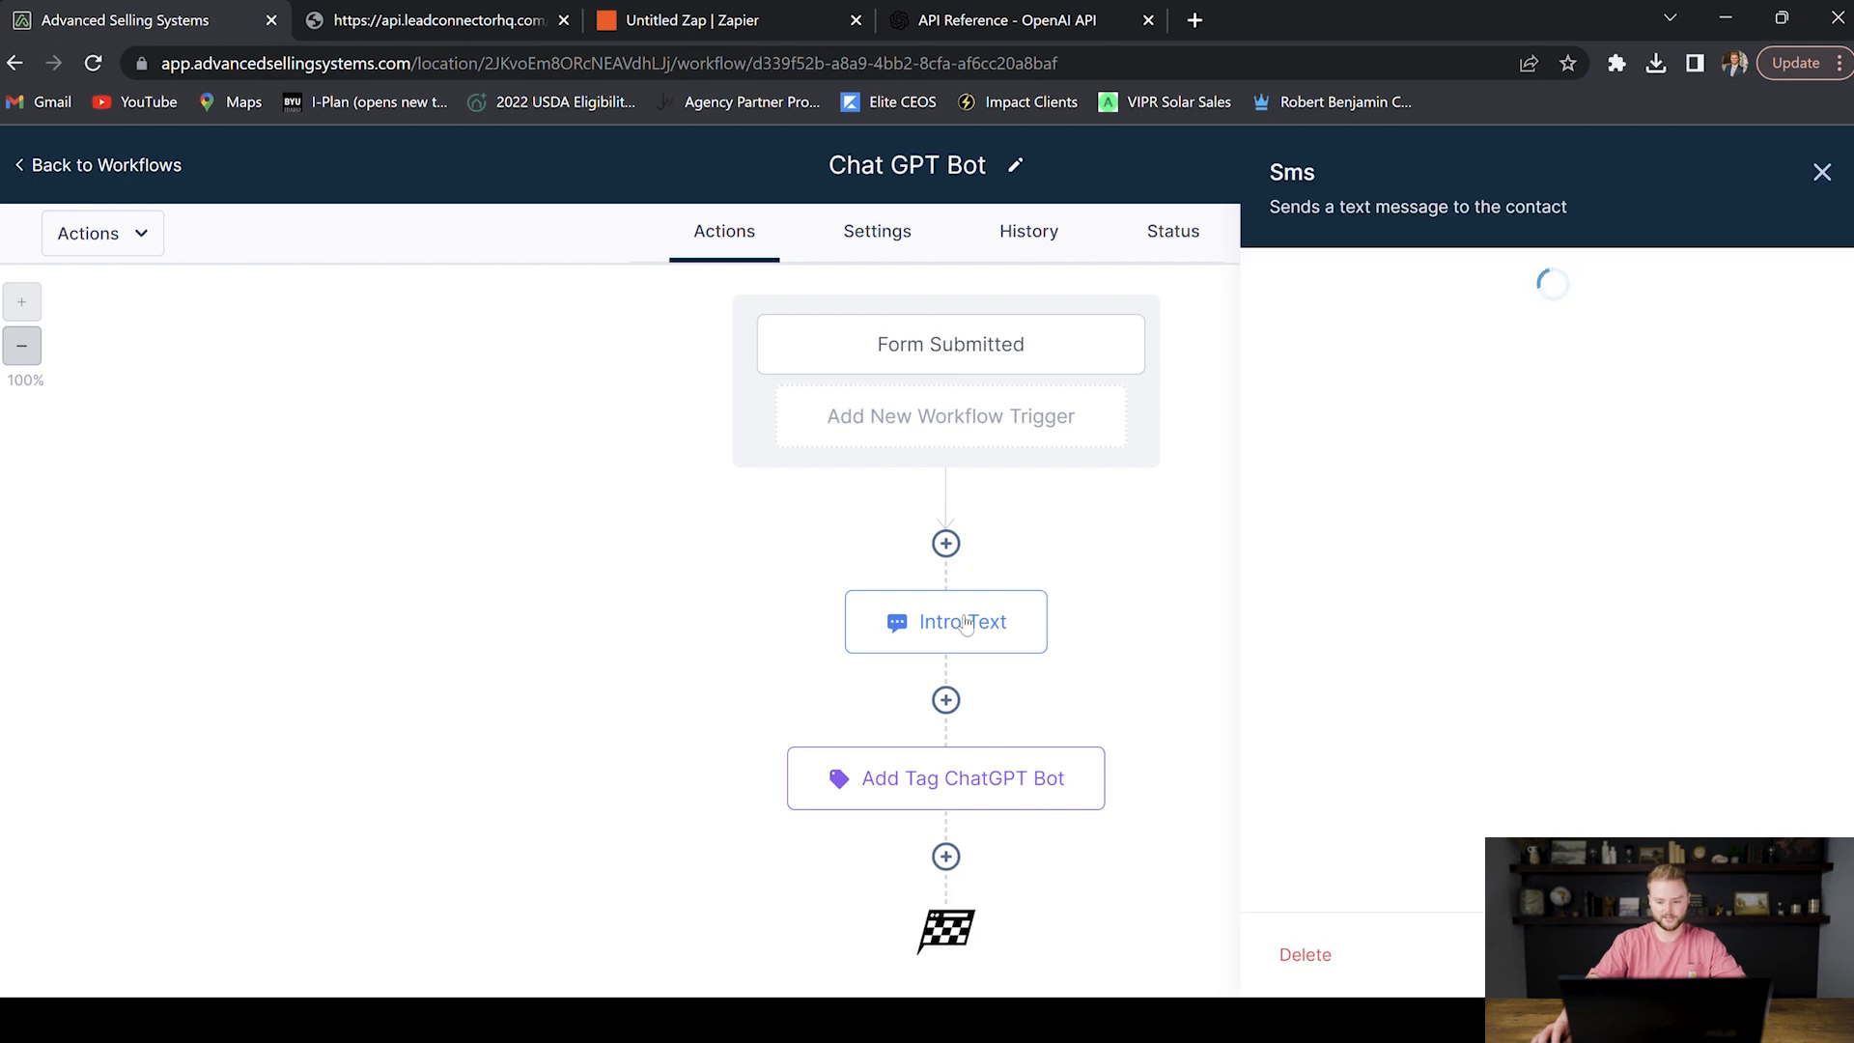